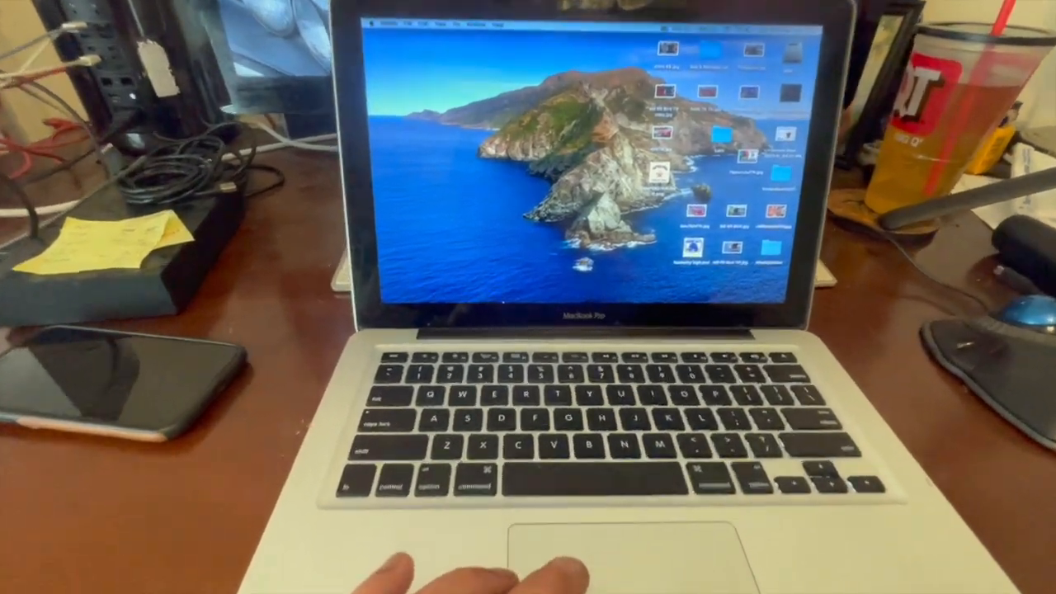
Open iMovie and create a new project of the Movie type.
mouse_move(505, 302)
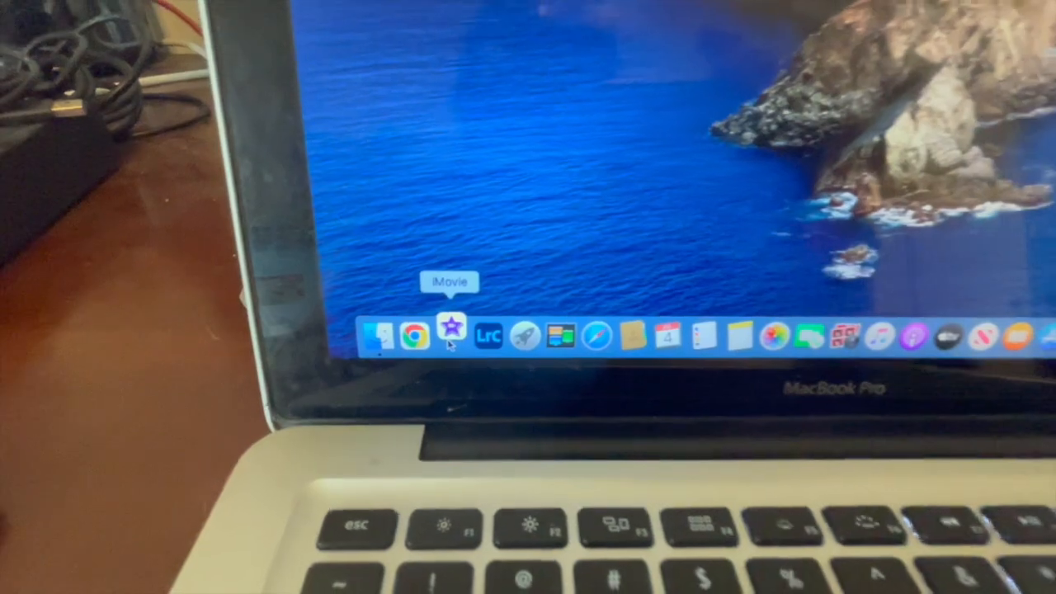
click(450, 338)
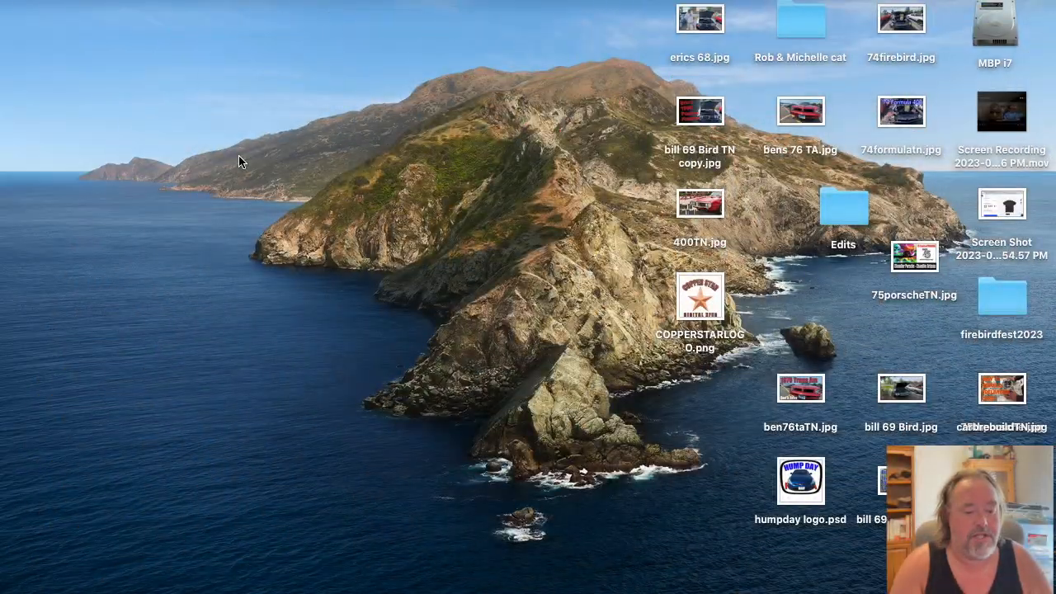
mouse_move(235, 589)
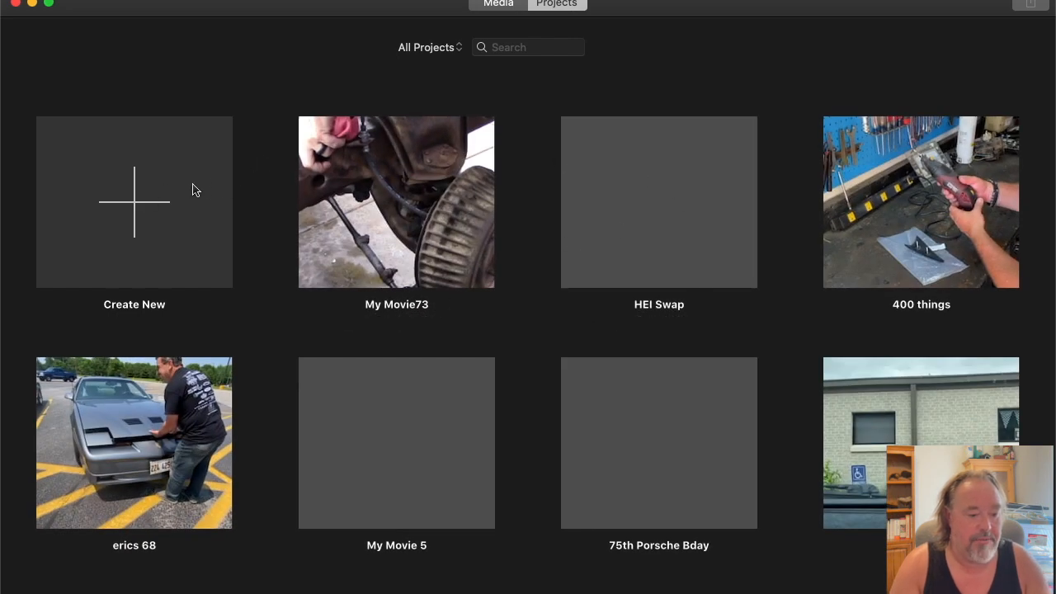
click(148, 229)
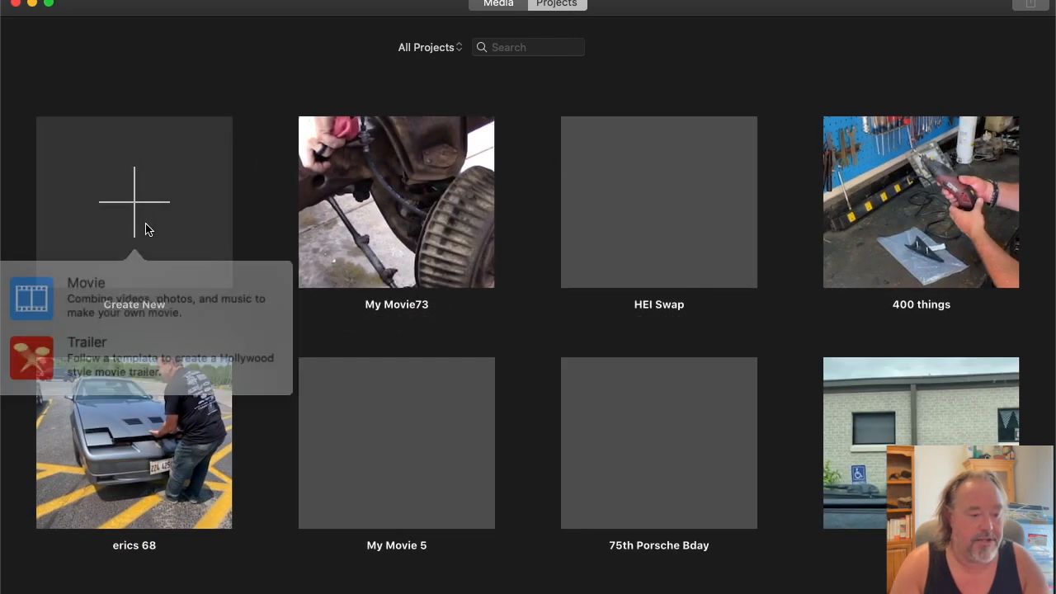
click(131, 293)
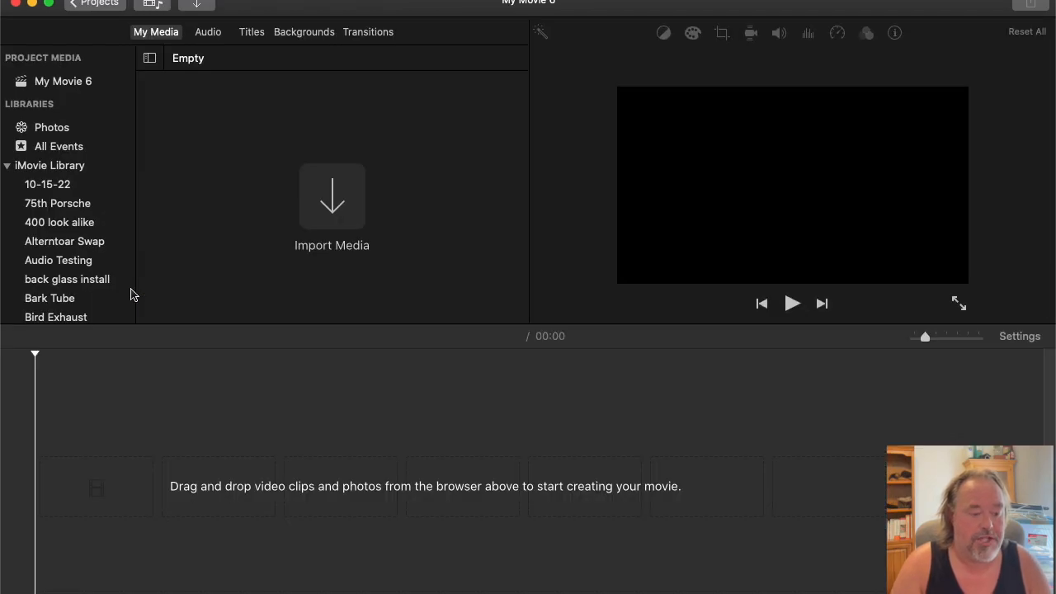
click(46, 173)
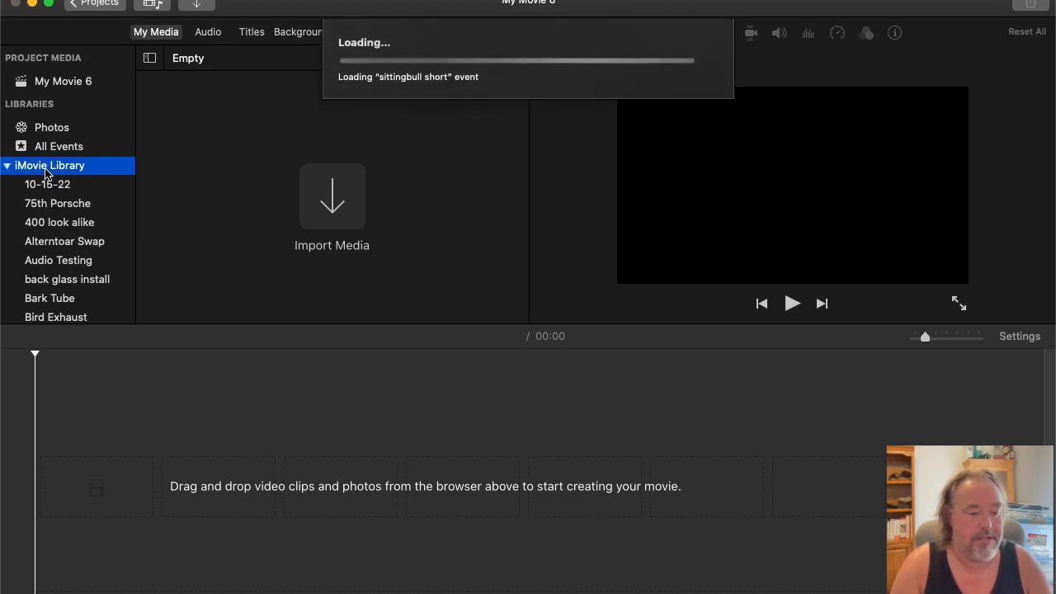
click(46, 167)
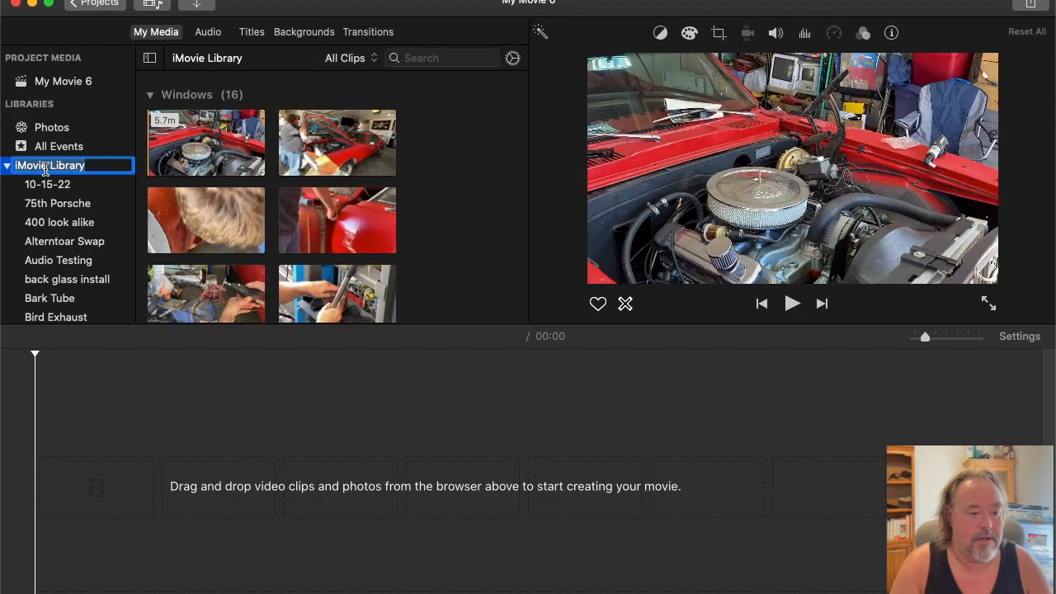
click(46, 188)
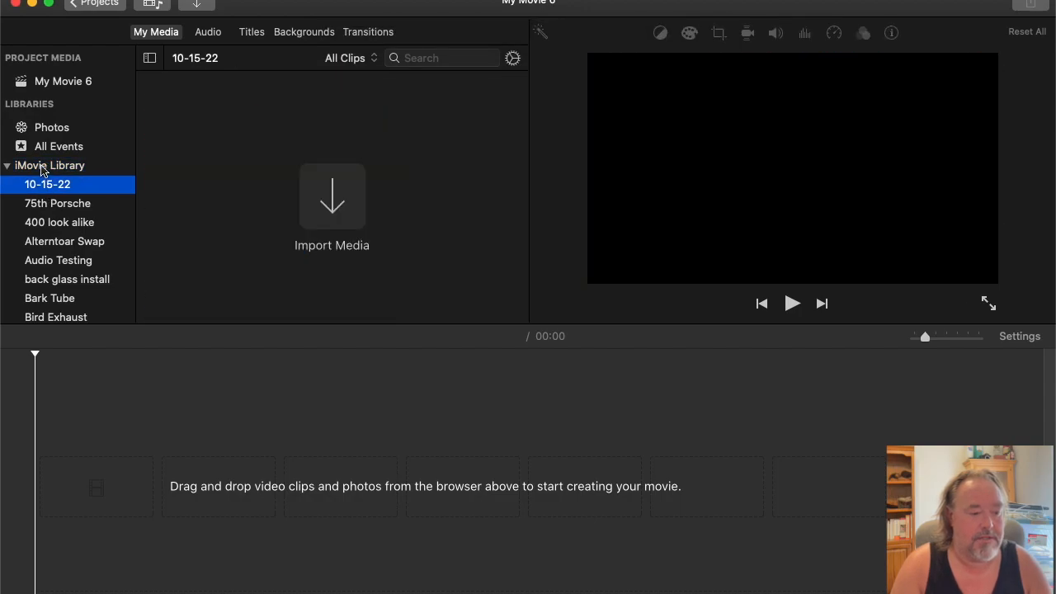
right_click(41, 169)
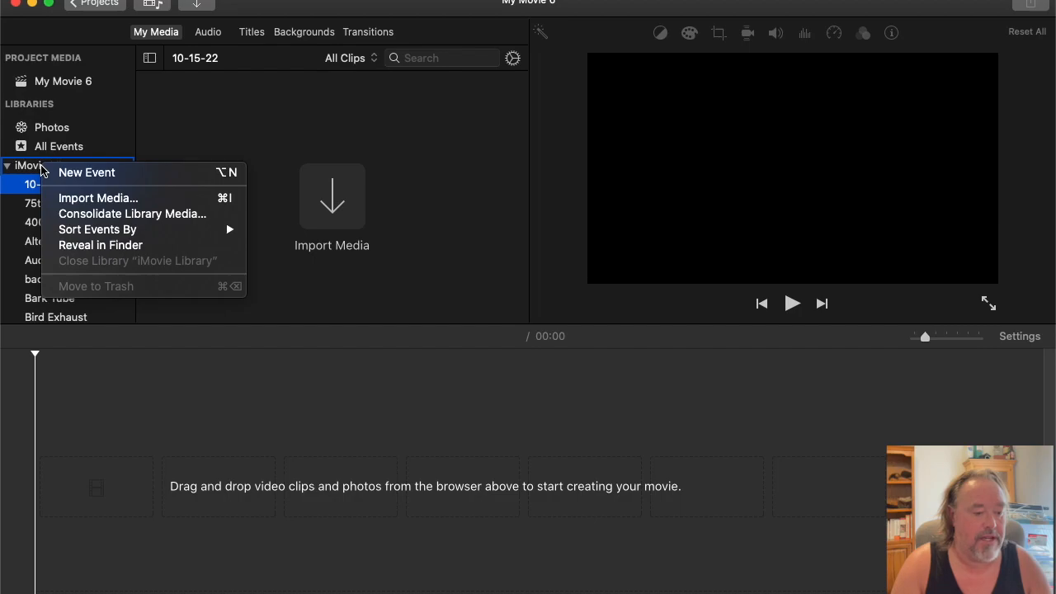
click(33, 261)
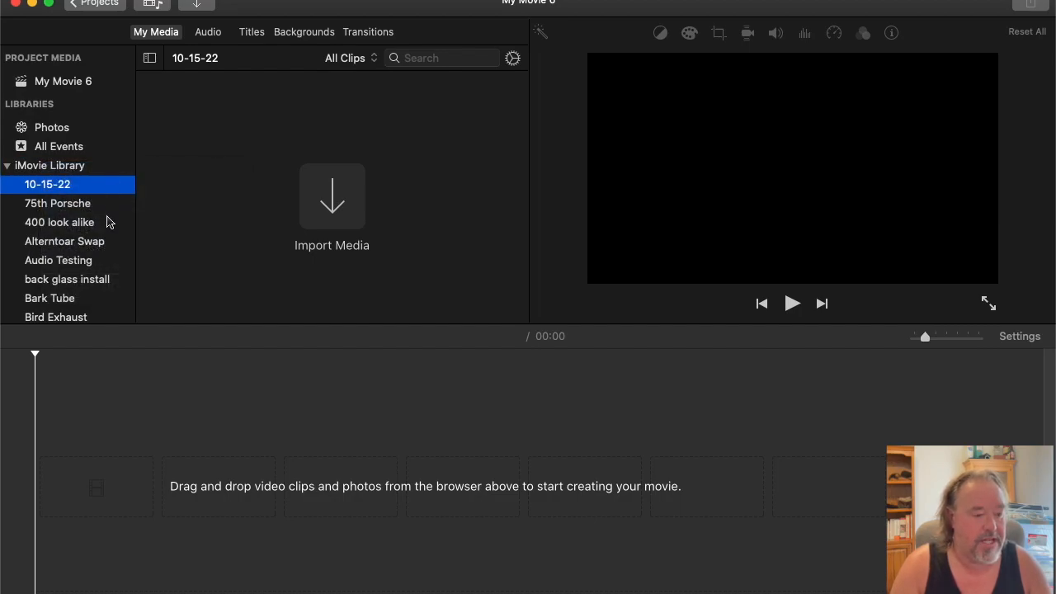
Create a new event in the iMovie Library and name it "Tail light video".
right_click(73, 168)
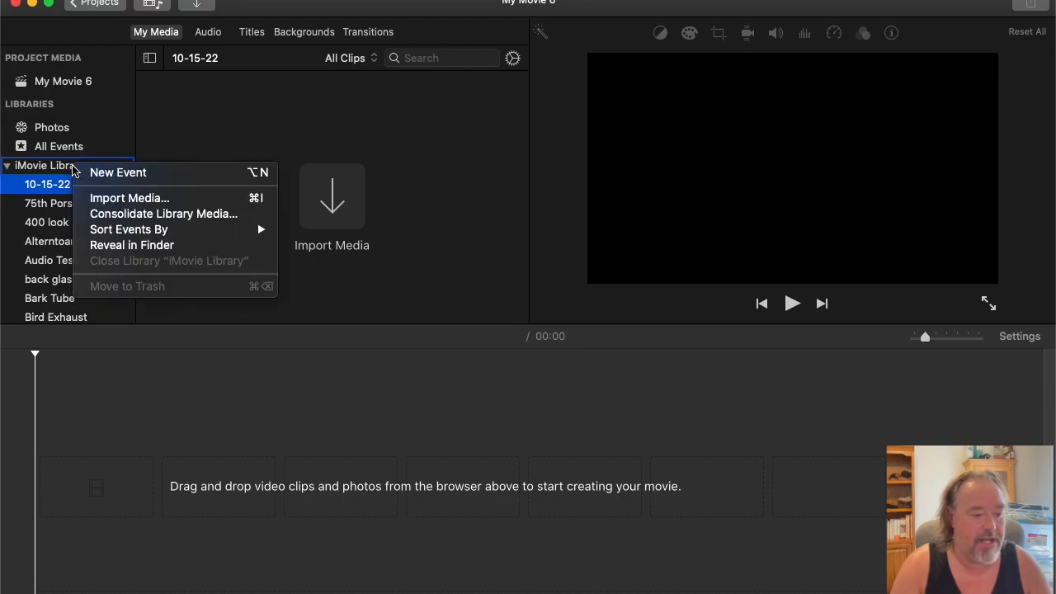
click(112, 175)
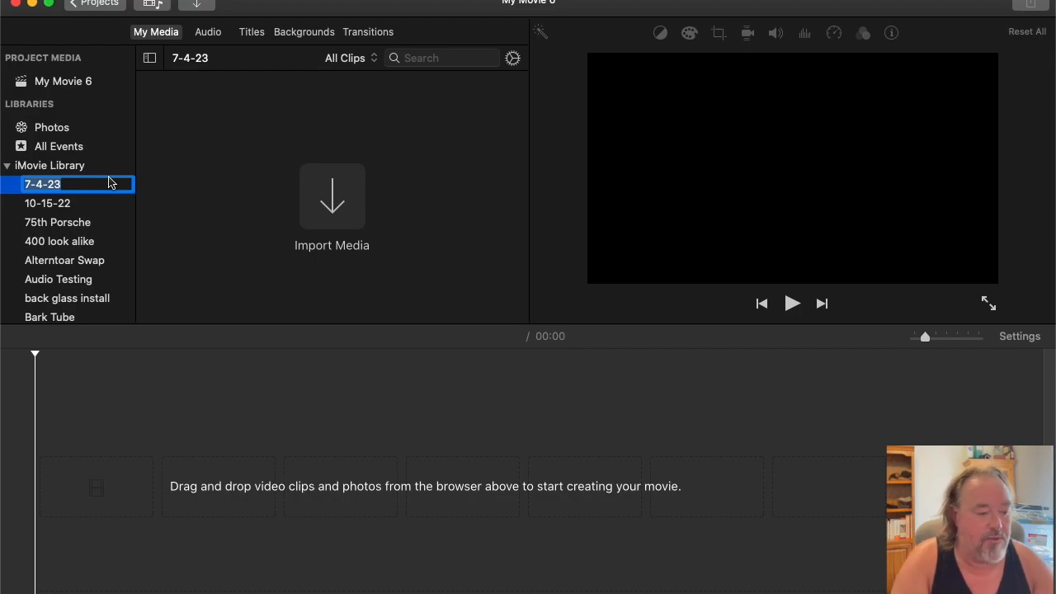
text(Tail)
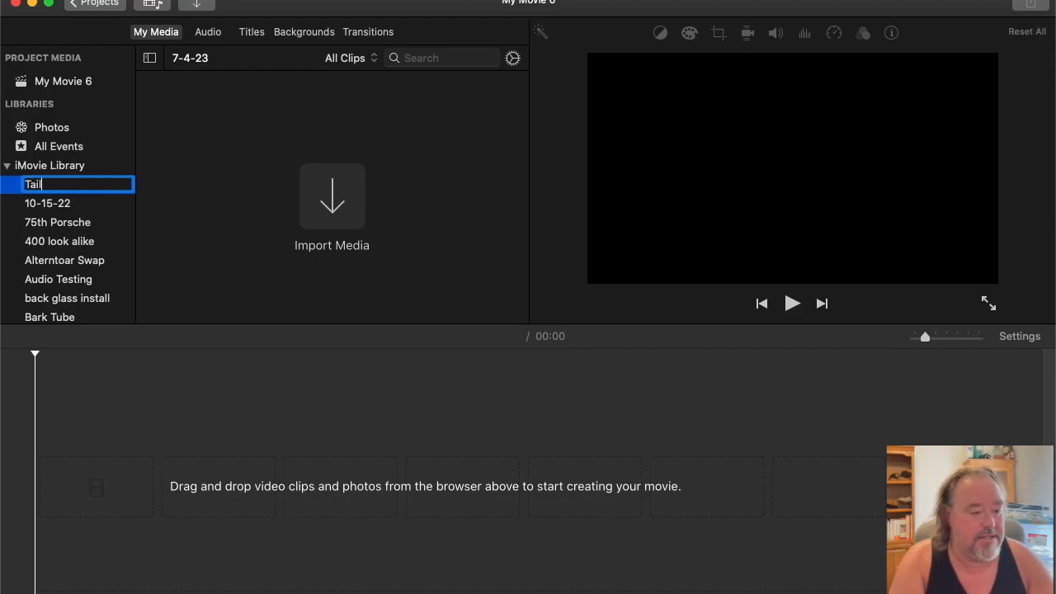
text( light video)
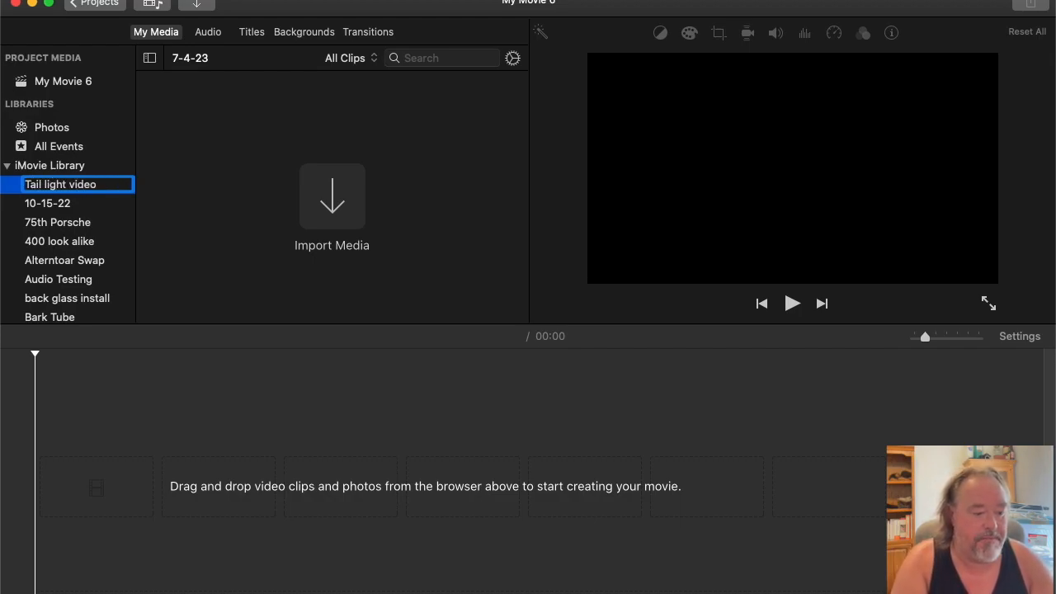
key(Return)
Start importing media into the Tail light video event, decline the device software update, and choose iPhone 11 Video as the source.
scroll(50, 224, down, 15)
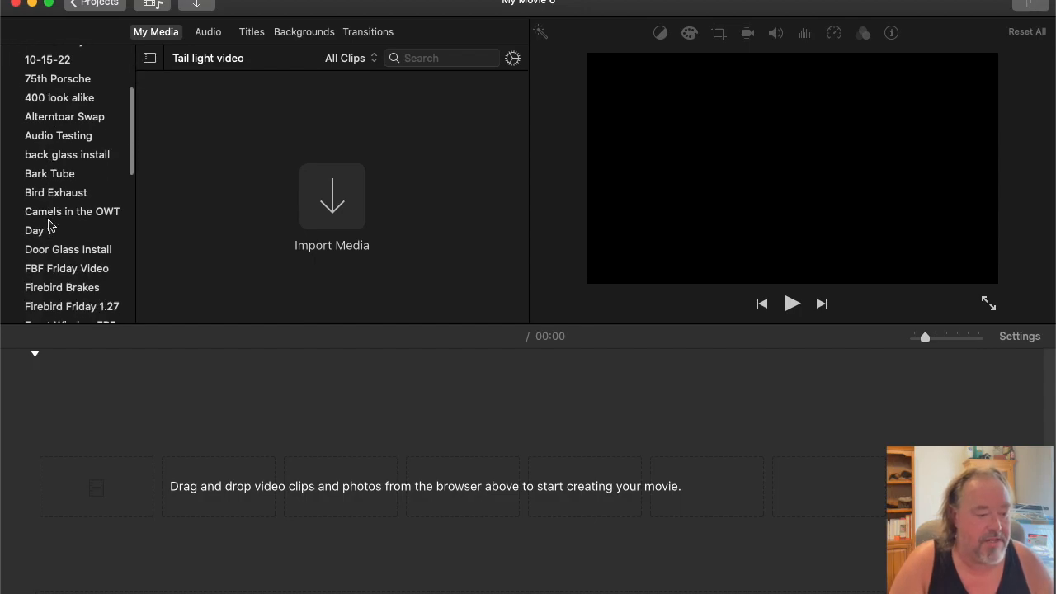
scroll(48, 225, down, 5)
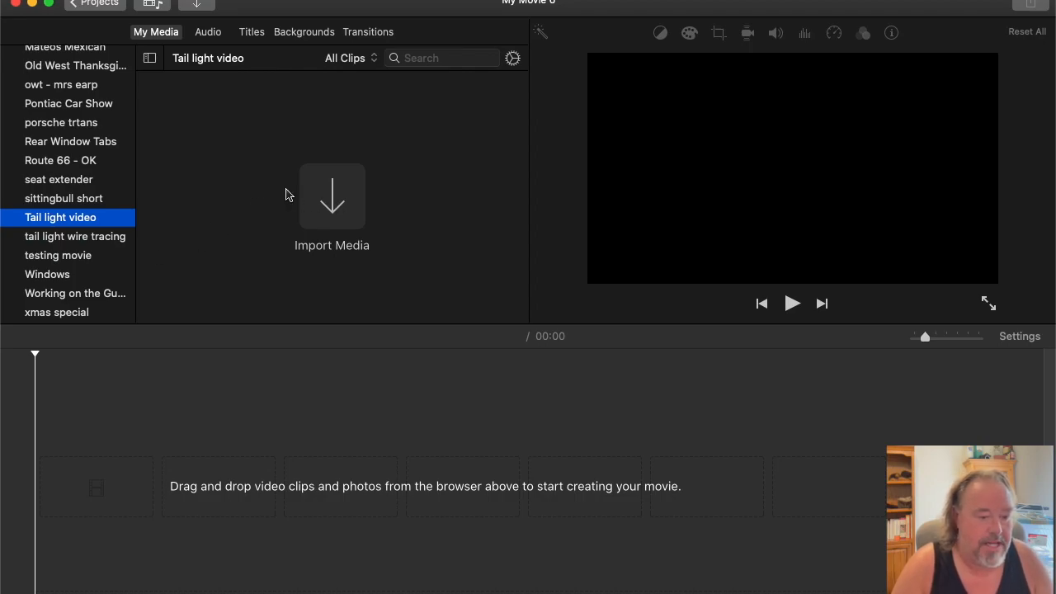
click(340, 211)
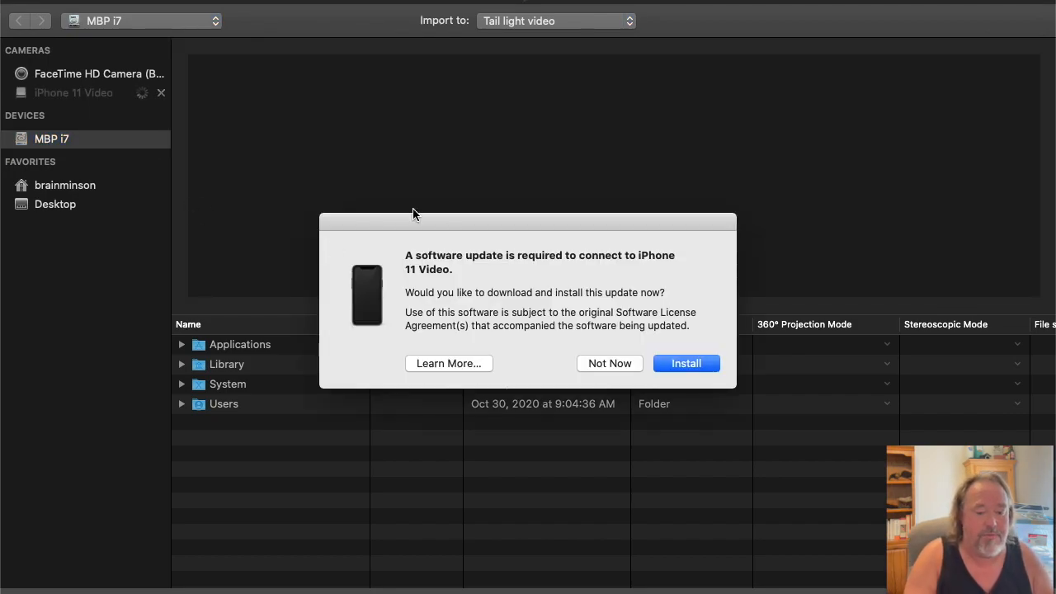
click(618, 363)
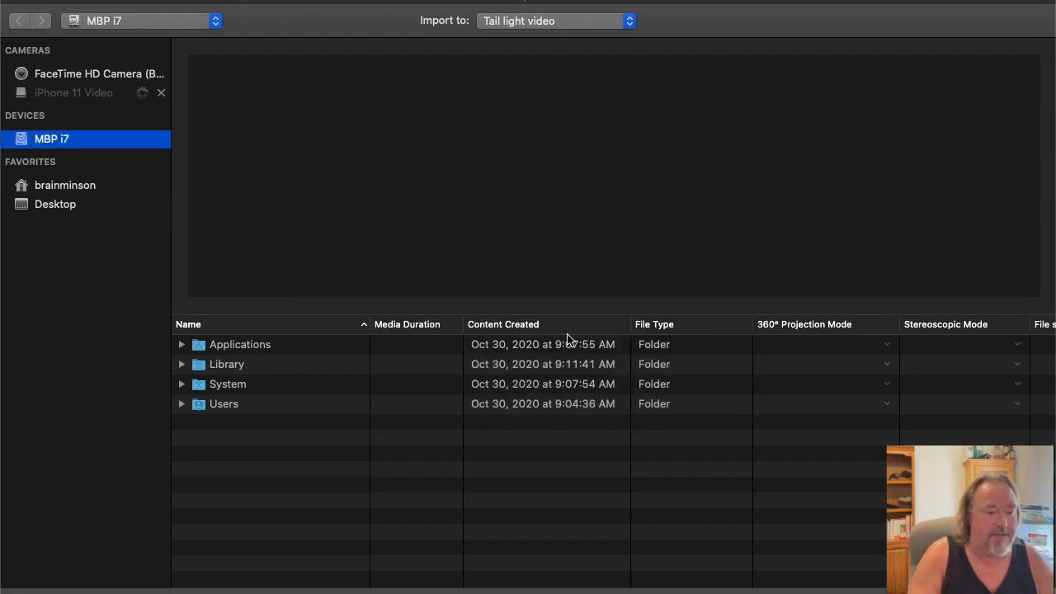
click(101, 98)
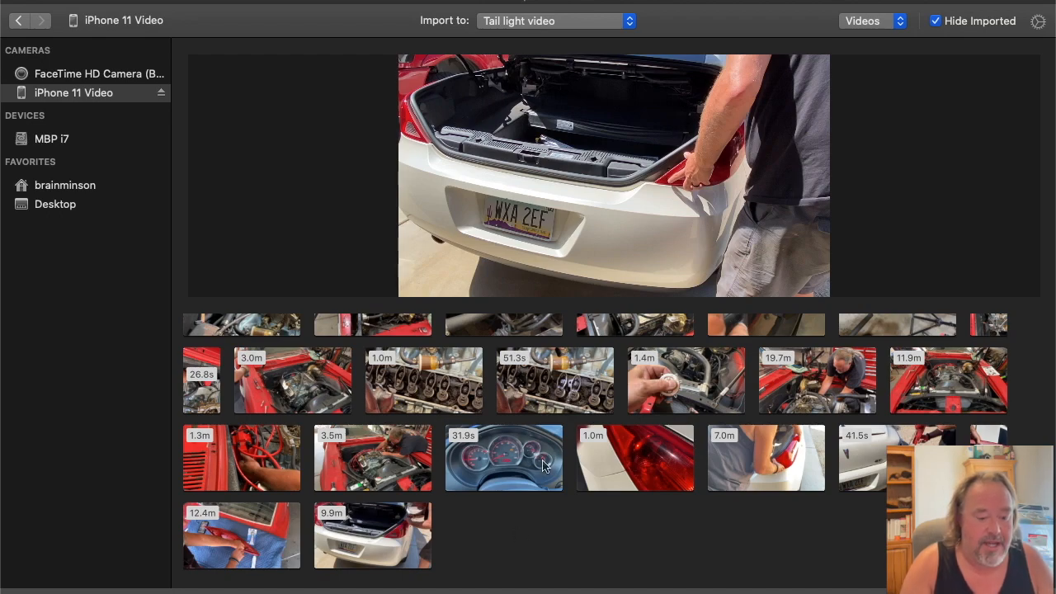
Import the last seven iPhone clips, from the 31.9 s dashboard clip through the 9.9 m open-trunk clip, and dismiss the completion notice.
click(506, 461)
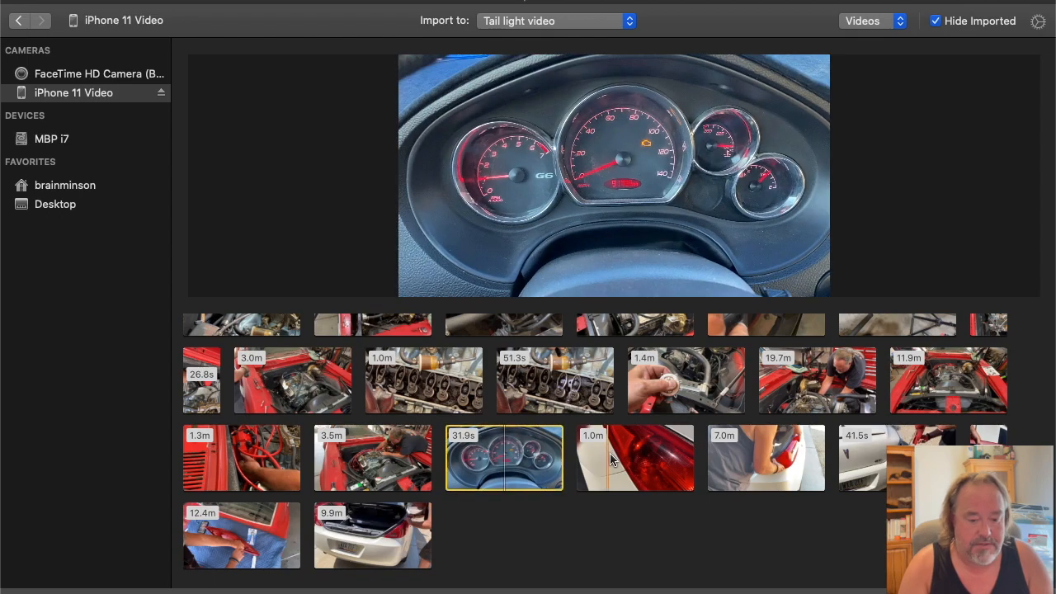
super+click(635, 457)
super+click(756, 464)
super+click(876, 468)
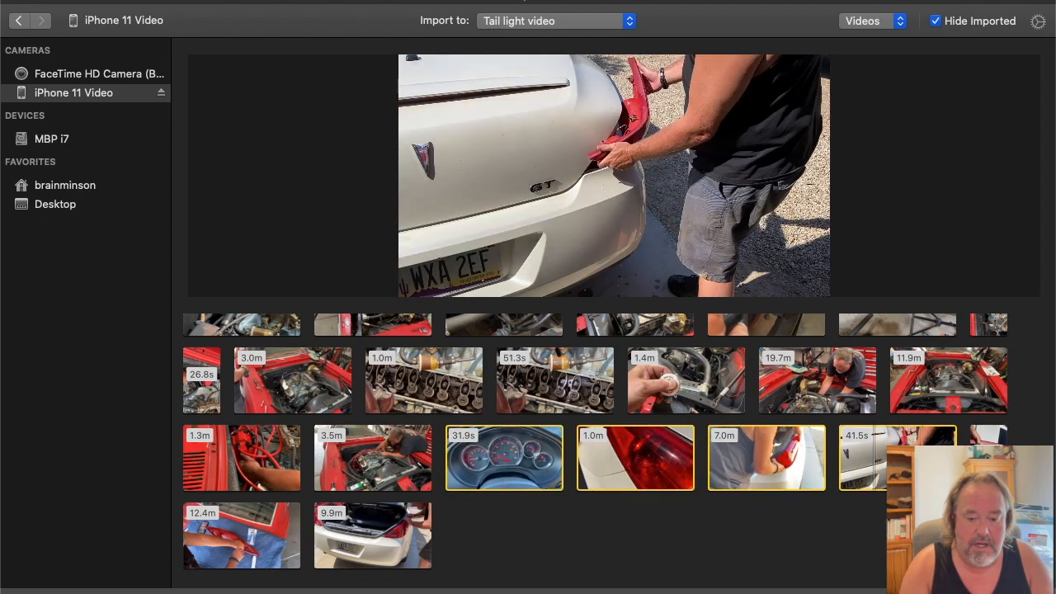
super+click(989, 435)
super+click(270, 520)
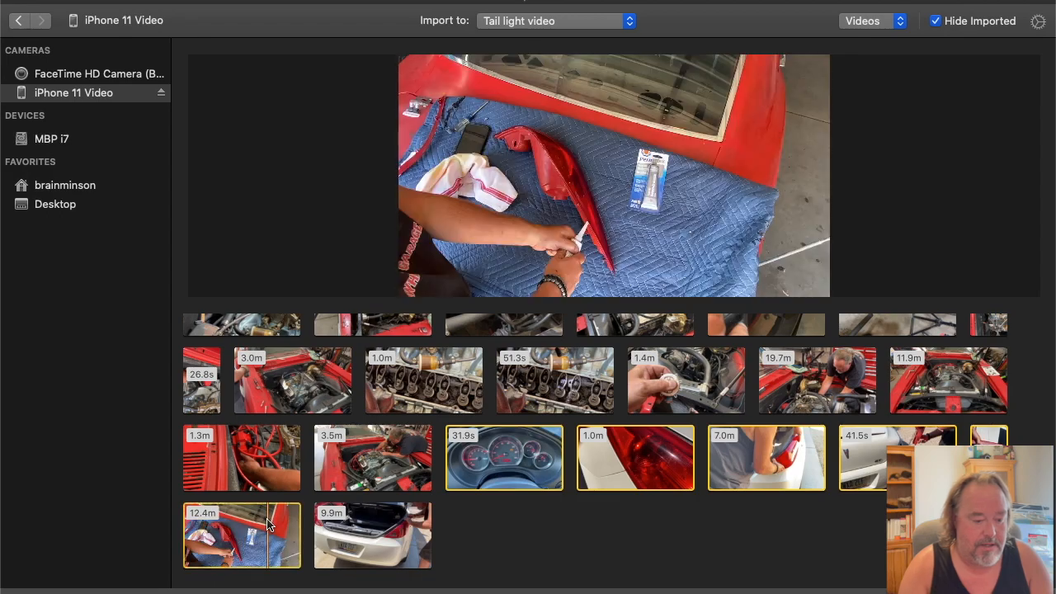
super+click(367, 536)
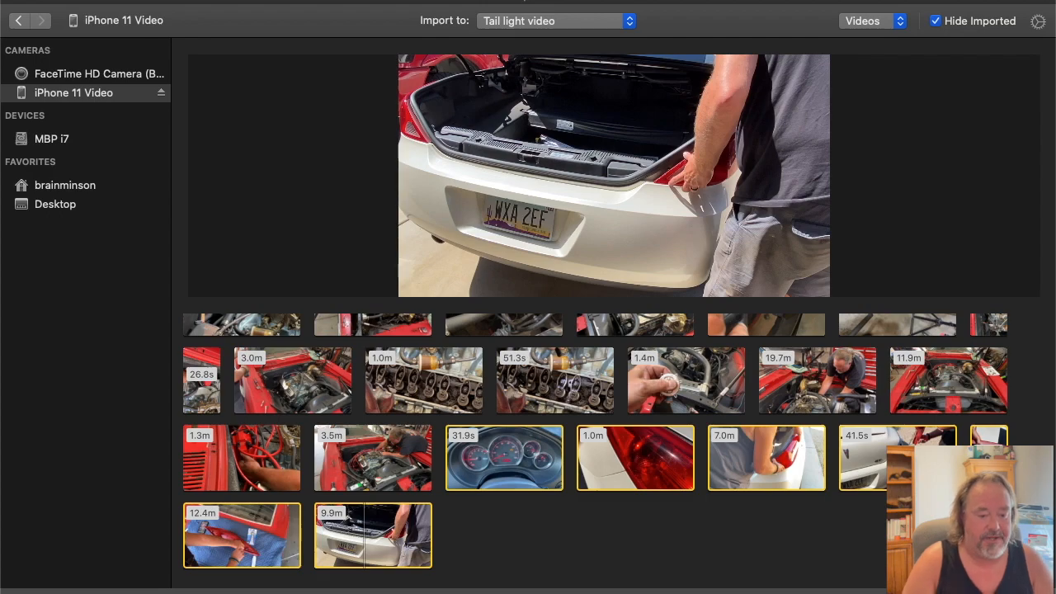
click(990, 591)
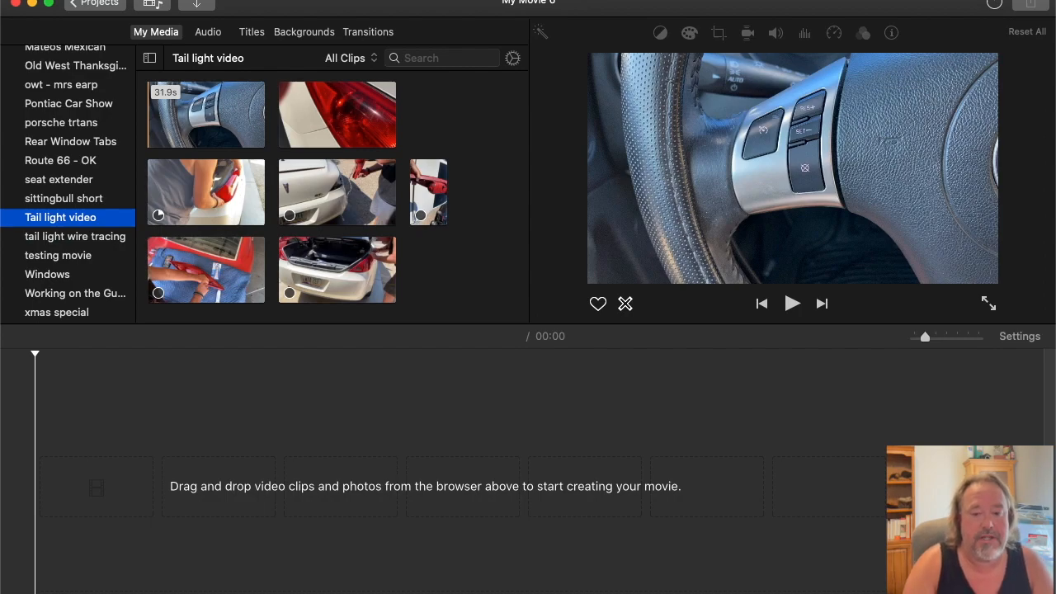
click(997, 5)
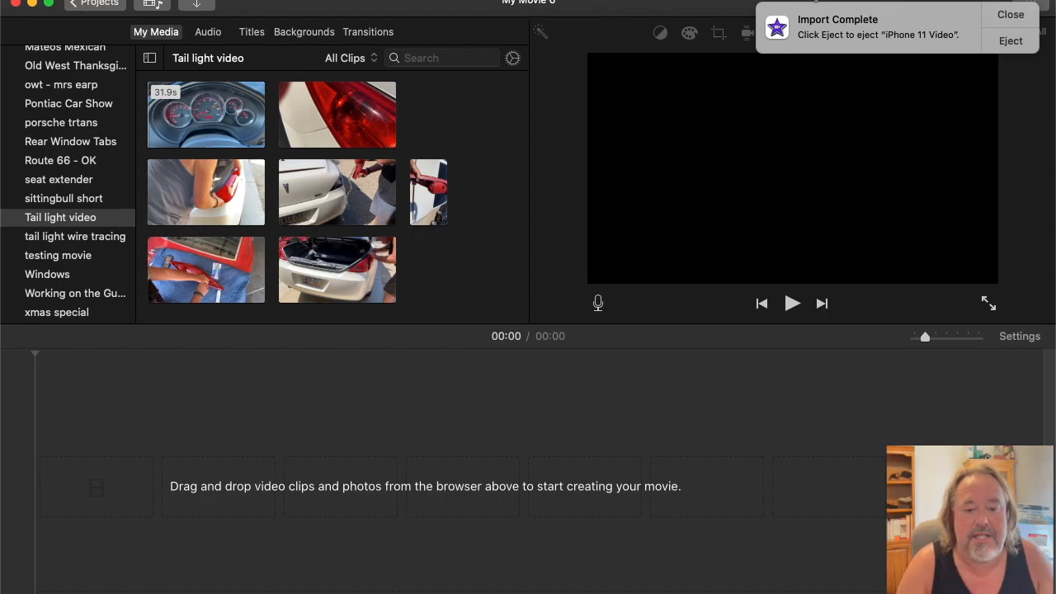
click(1011, 14)
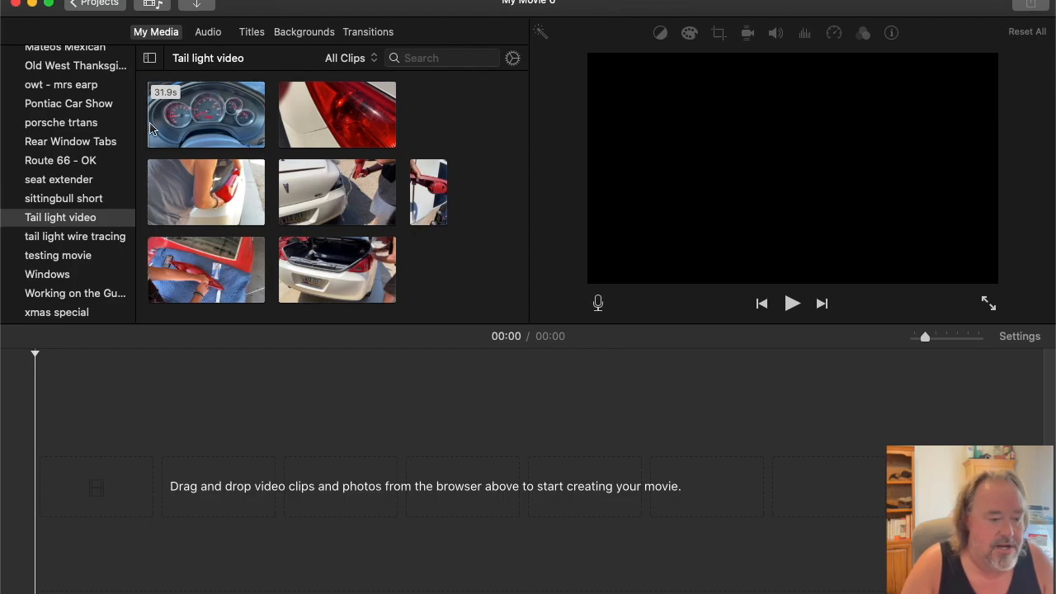
Add the 31.9 s dashboard clip to the empty timeline and split it at about 00:12.
click(221, 121)
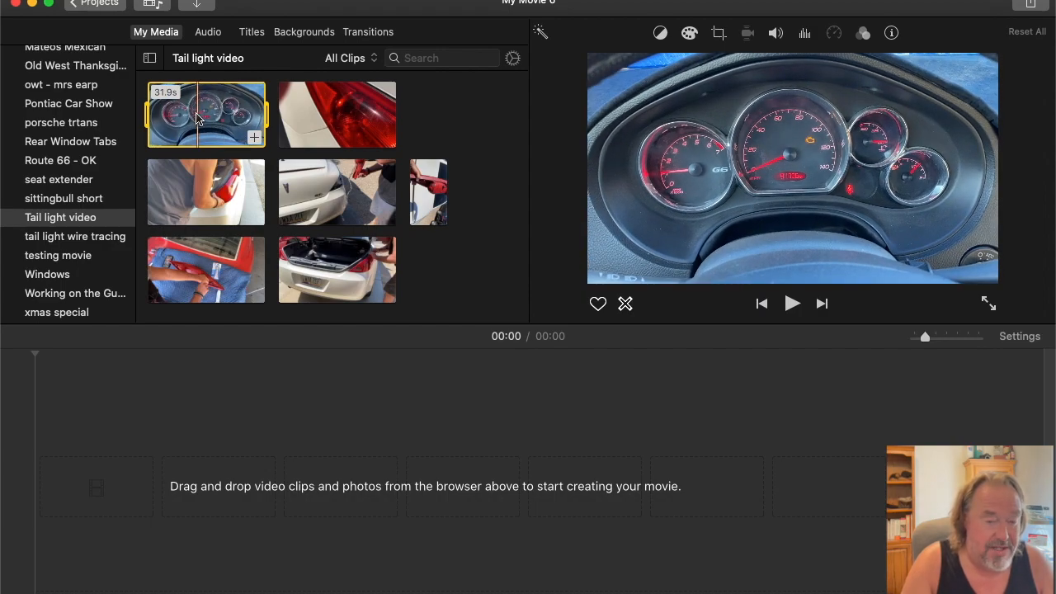
drag(197, 117, 65, 503)
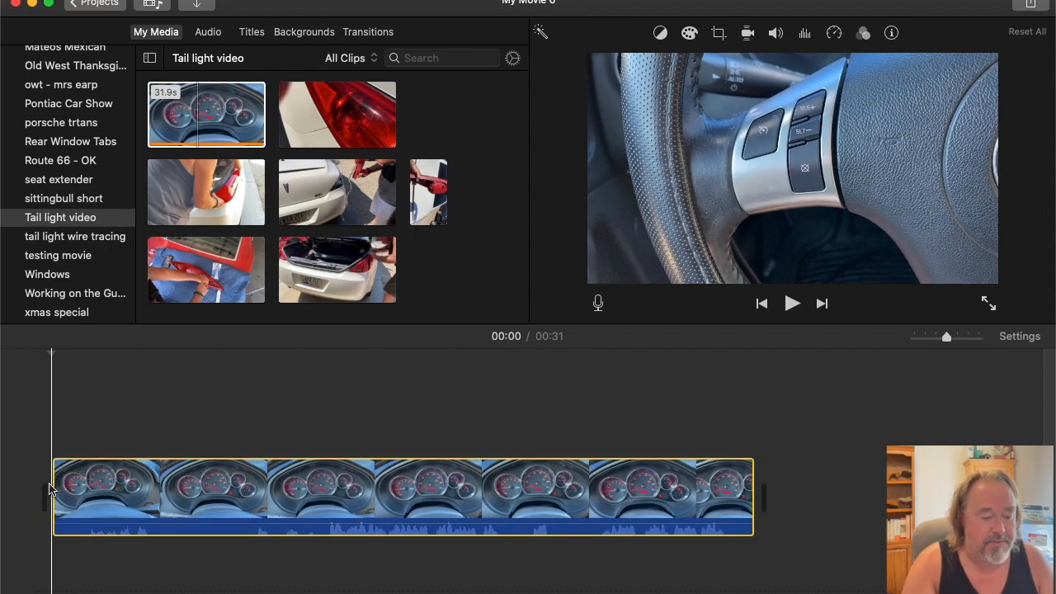
key(space)
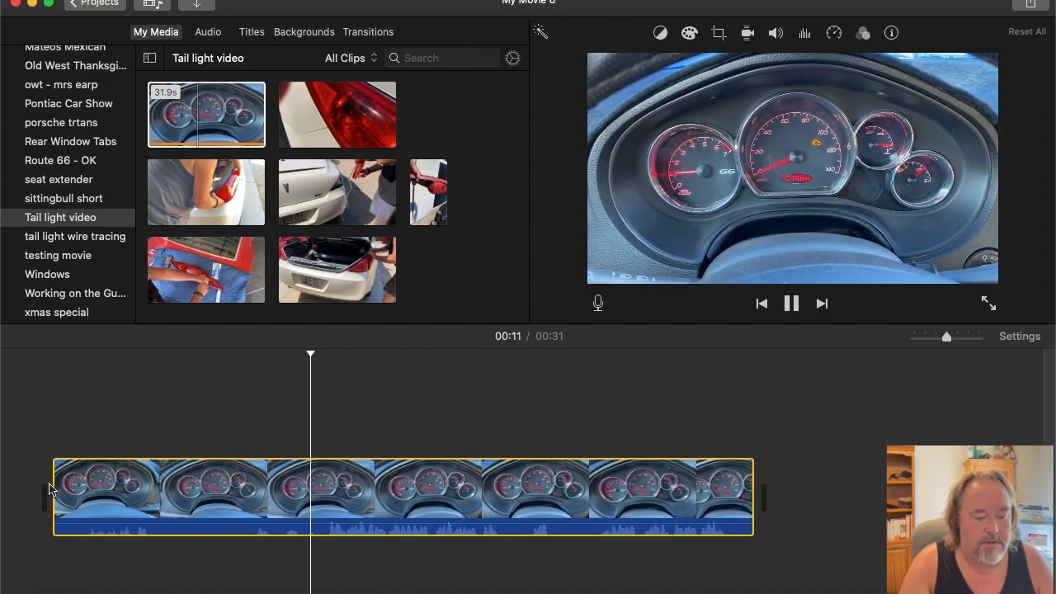
key(space)
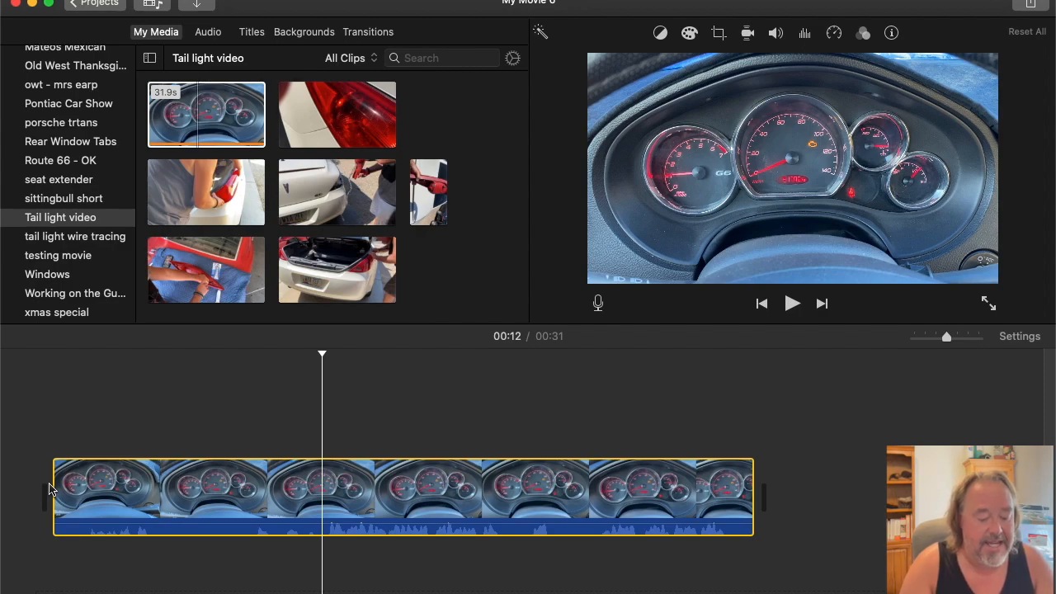
key(super+b)
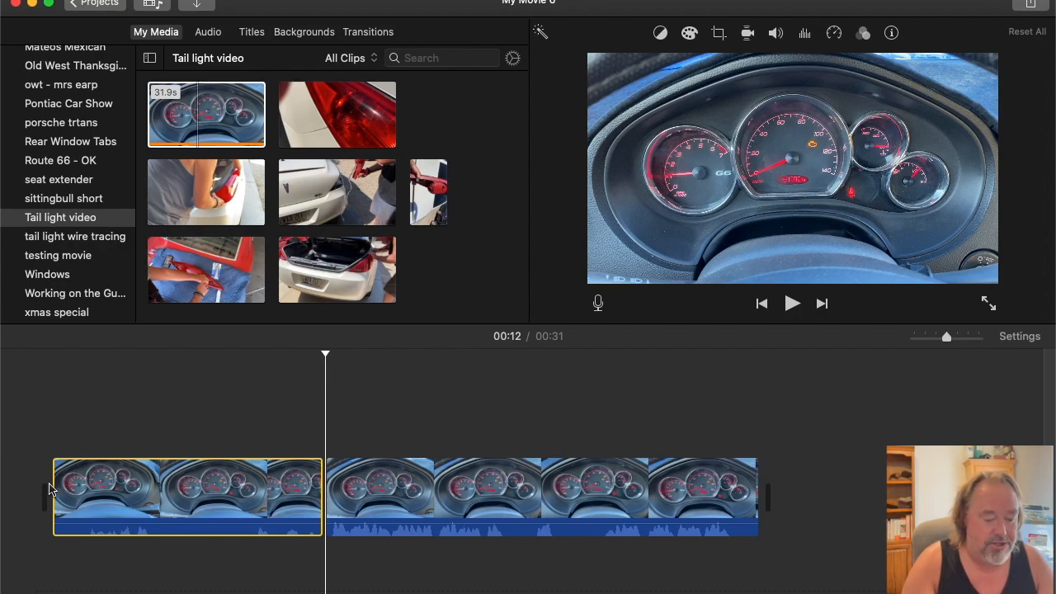
Delete the first segment of the split dashboard clip from the timeline.
click(138, 495)
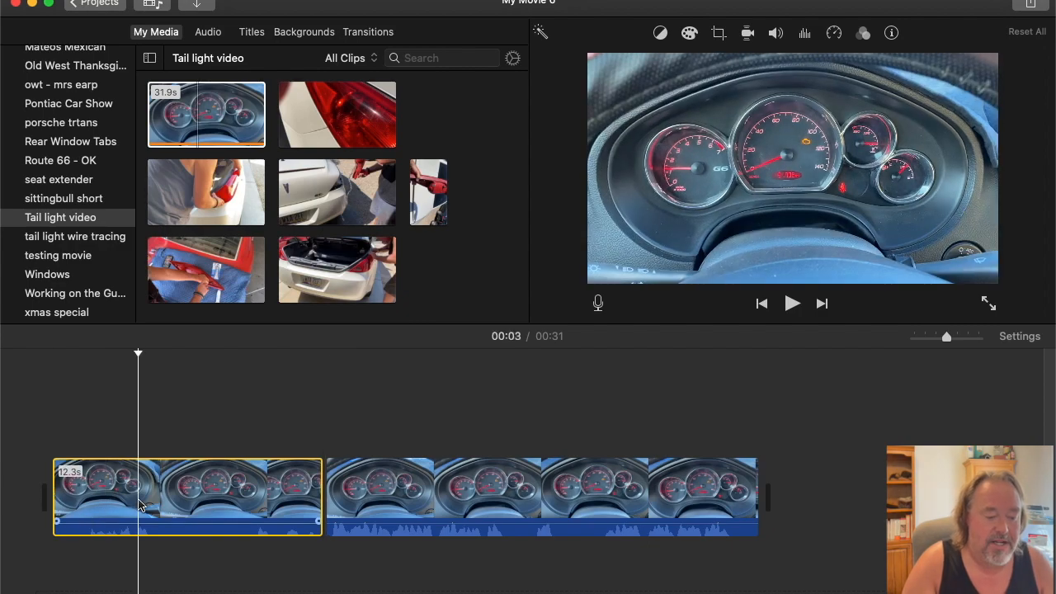
click(215, 495)
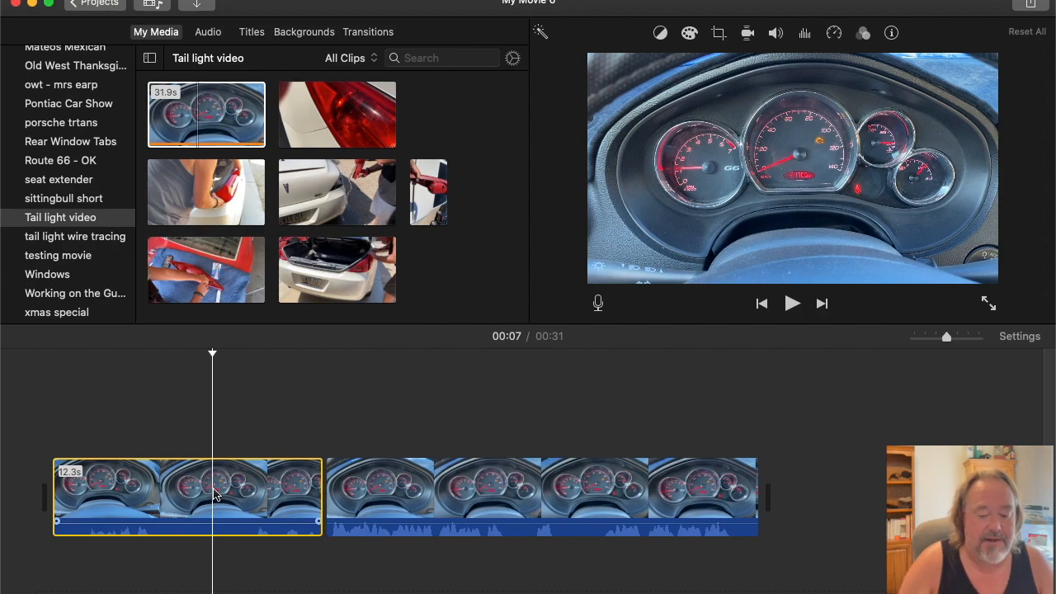
key(Delete)
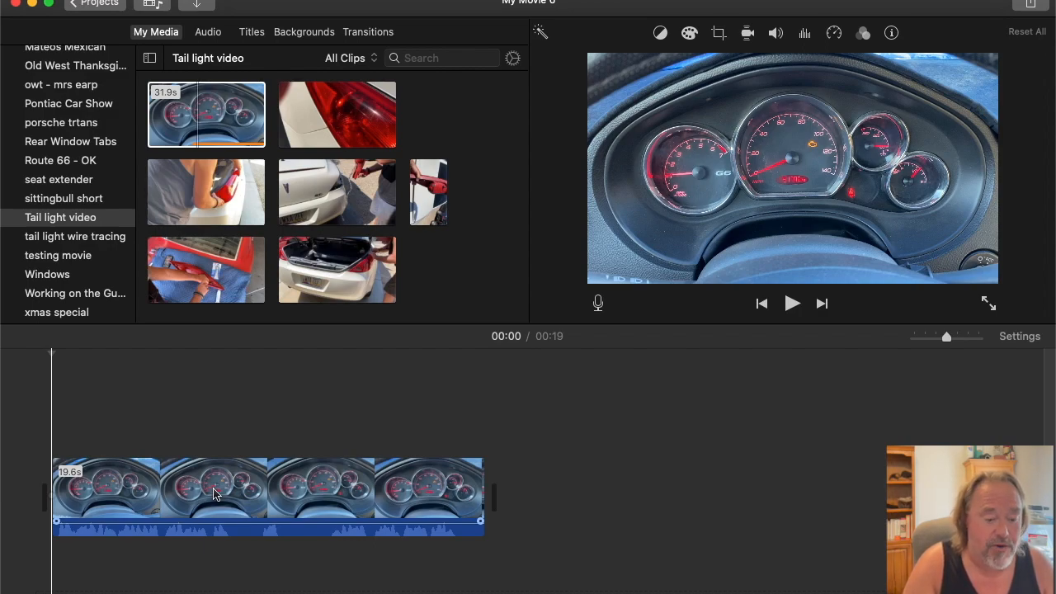
Split the dashboard clip in the timeline at about 00:18 and delete the short segment after the split.
key(space)
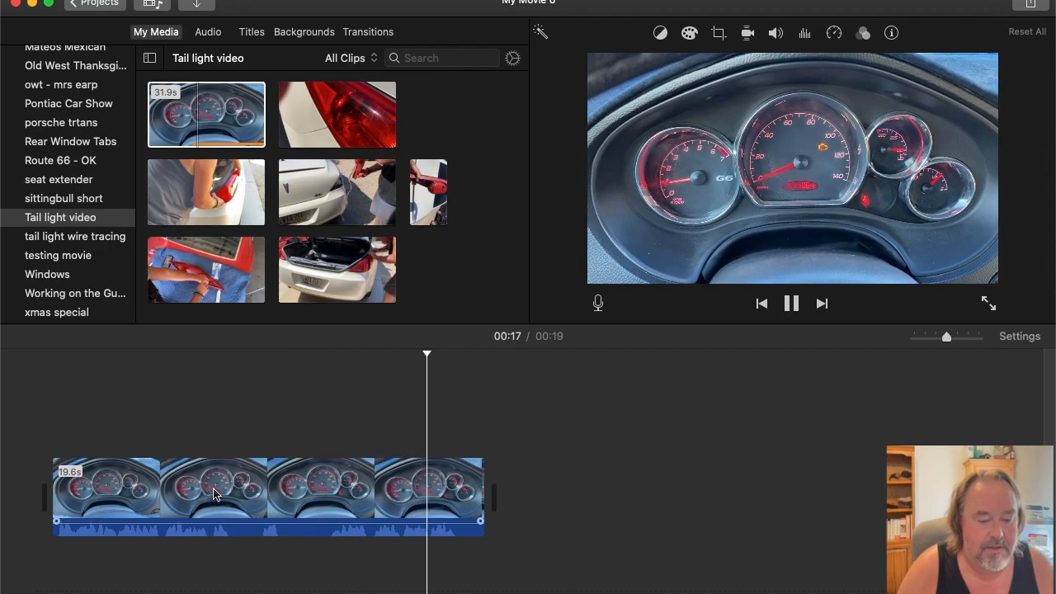
key(space)
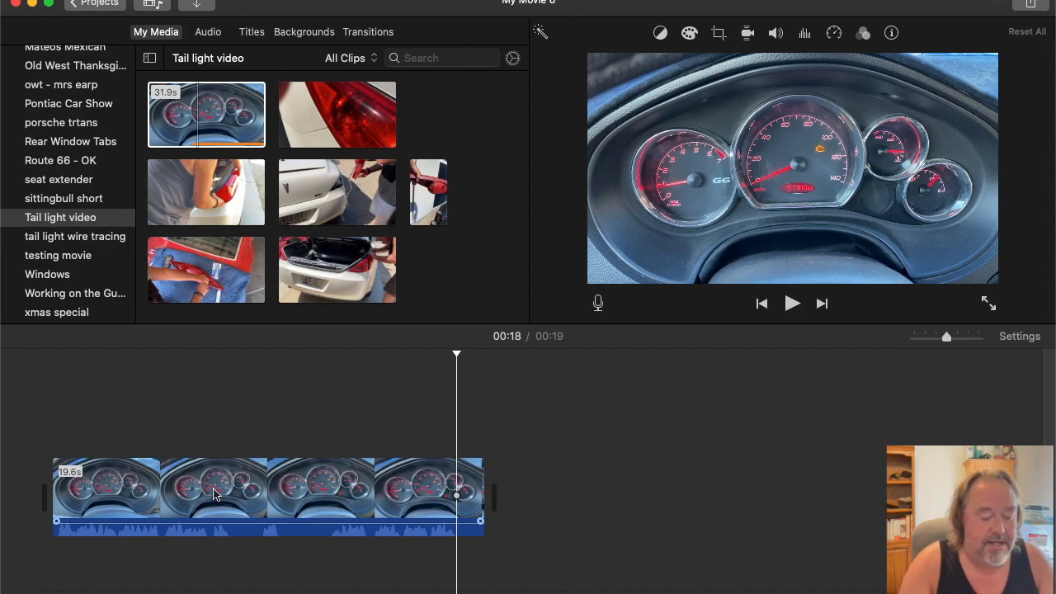
key(super+b)
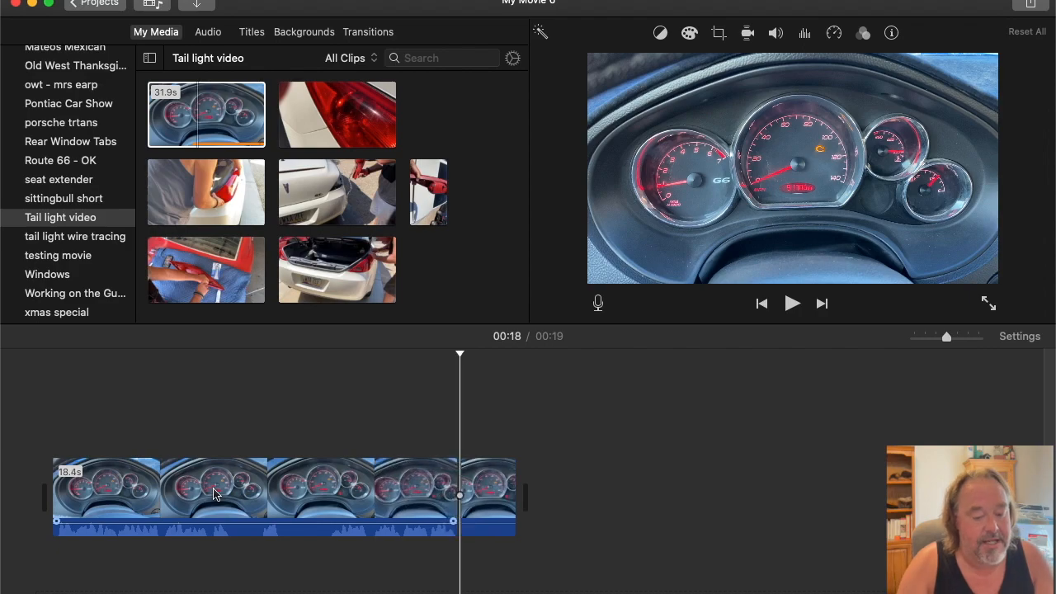
click(495, 503)
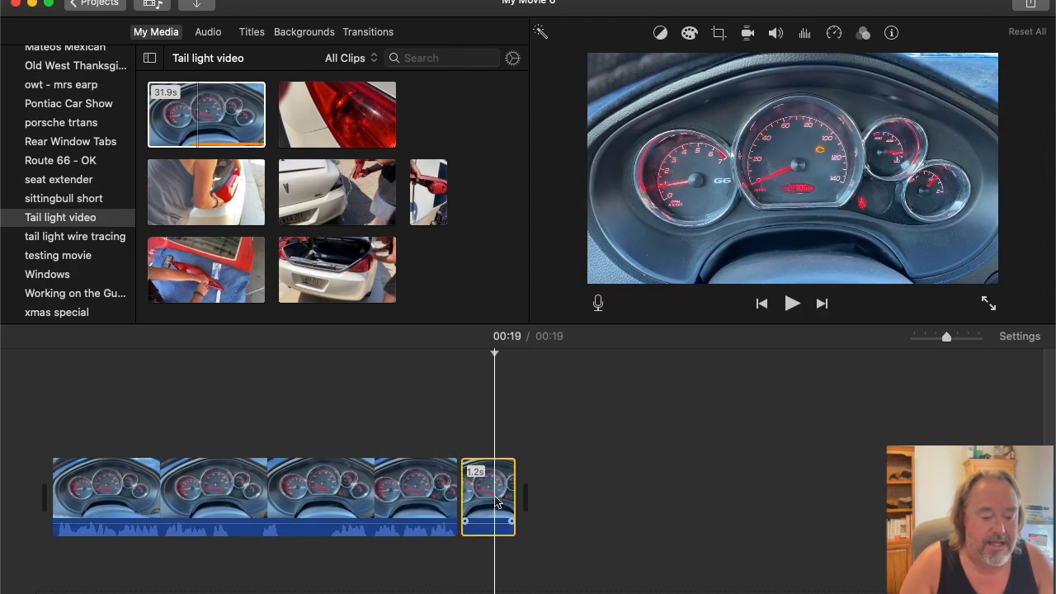
key(Delete)
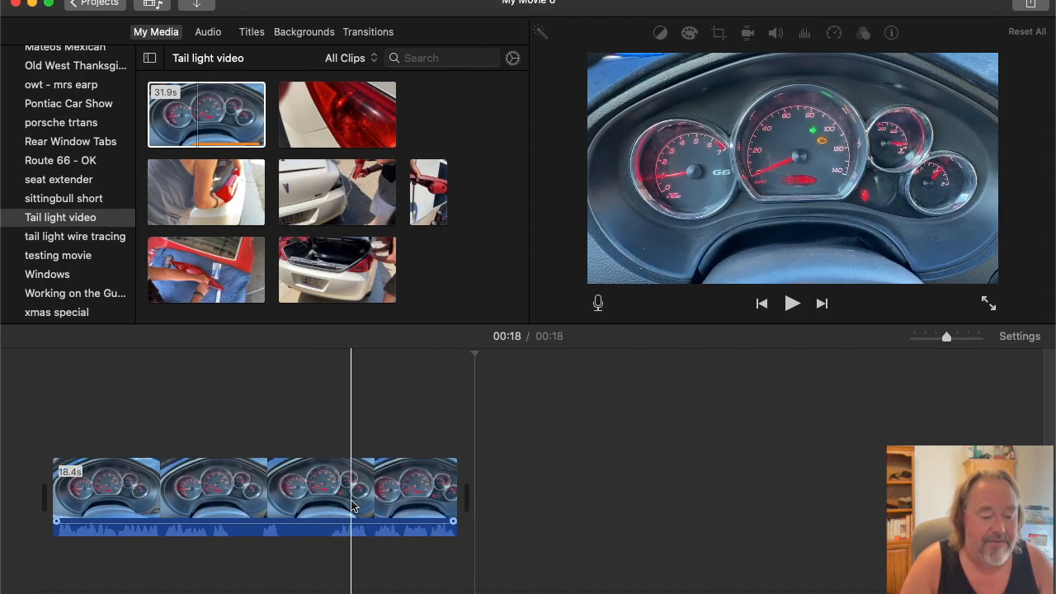
Raise the audio volume of the dashboard clip above 100% and play it from the beginning to check the sound.
click(353, 505)
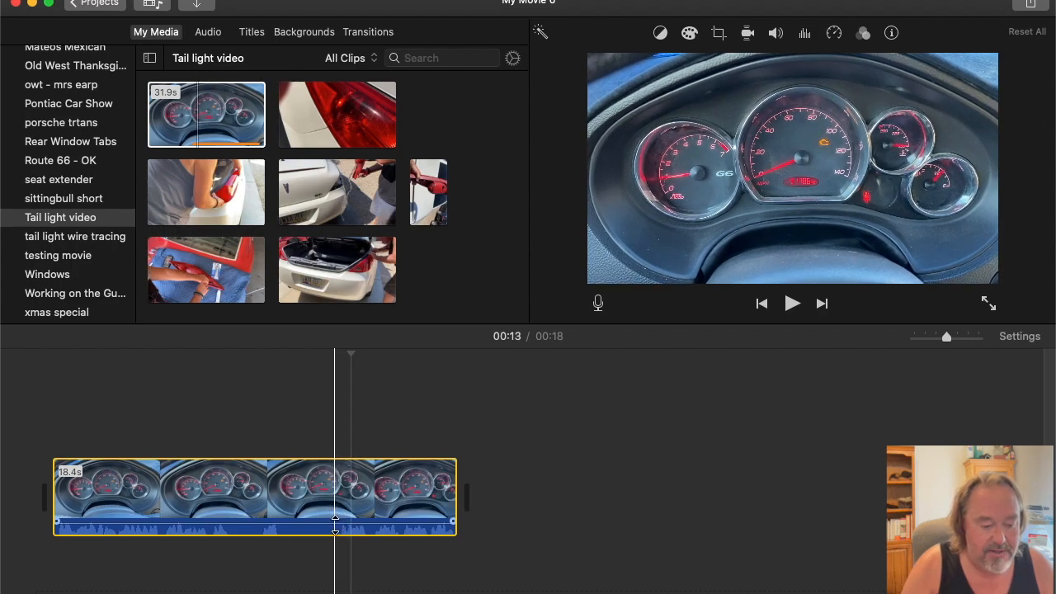
click(335, 525)
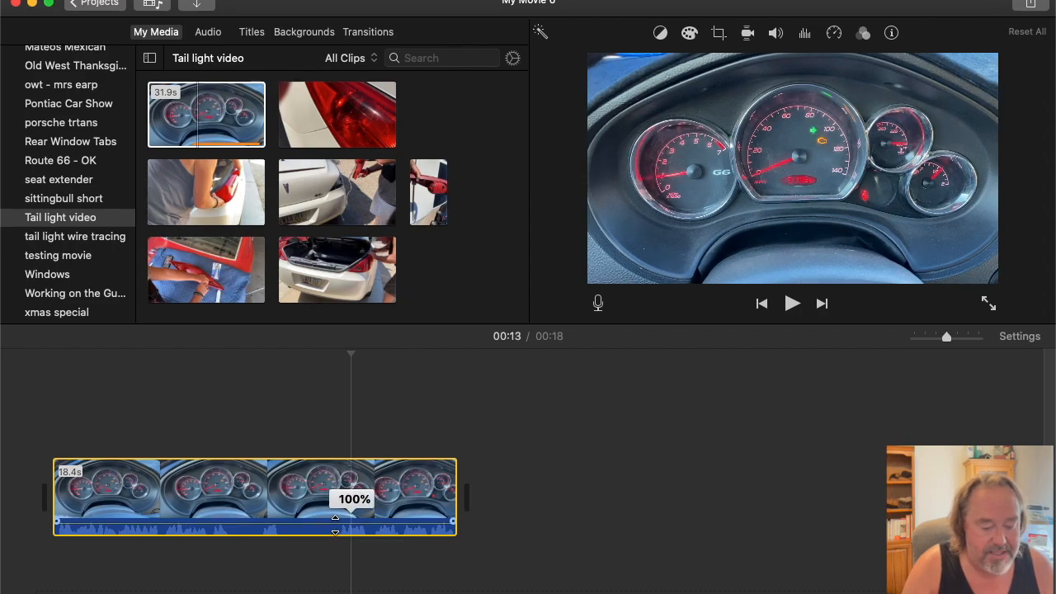
drag(335, 522, 335, 512)
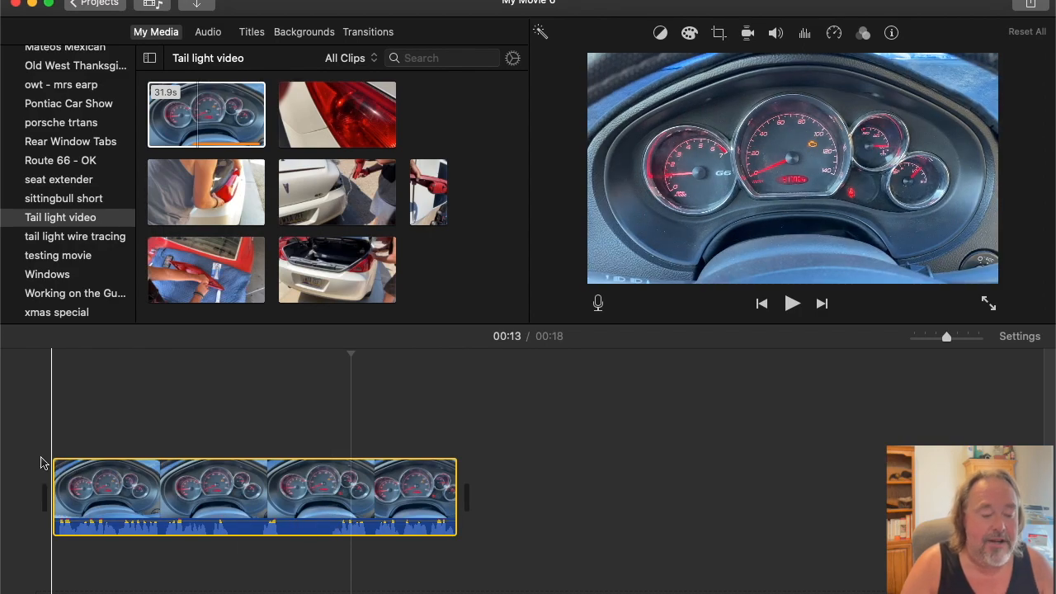
click(40, 462)
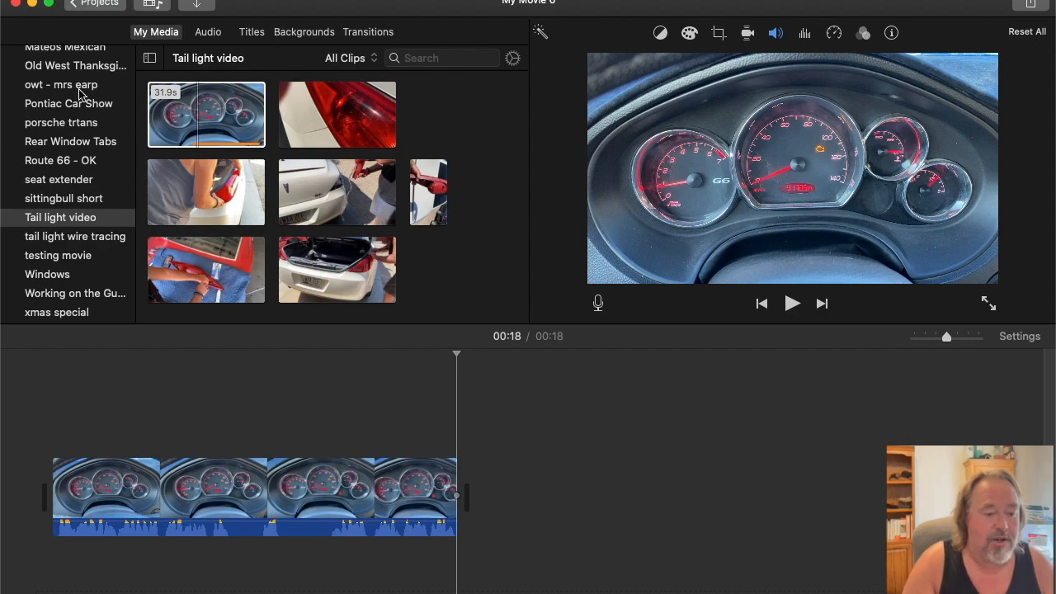
Add the 1.0 m clip after the dashboard clip, split it at about 00:23, and delete its opening segment.
click(299, 115)
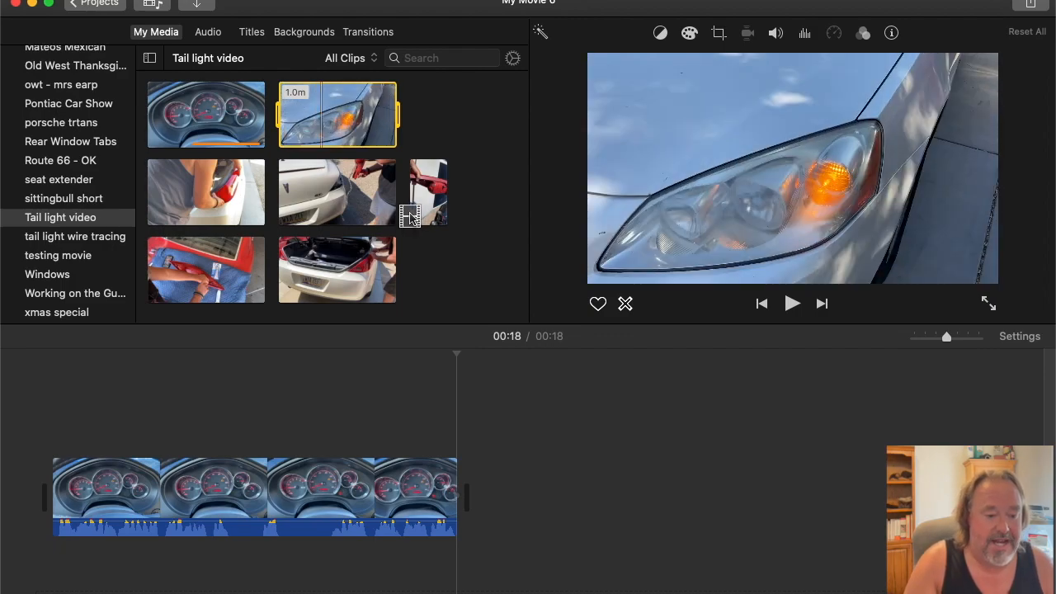
drag(394, 186, 477, 499)
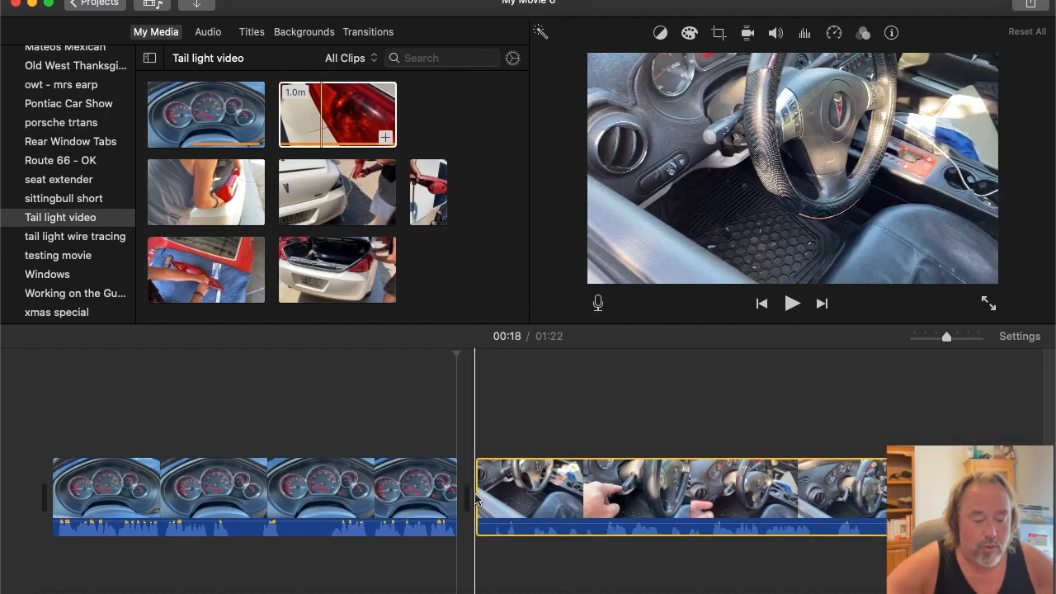
key(space)
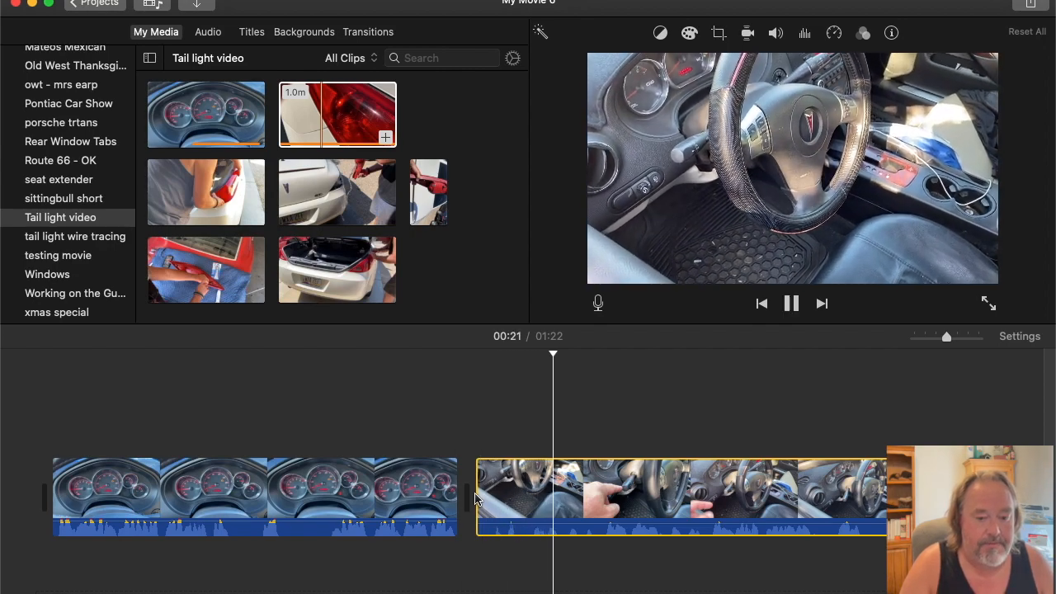
key(space)
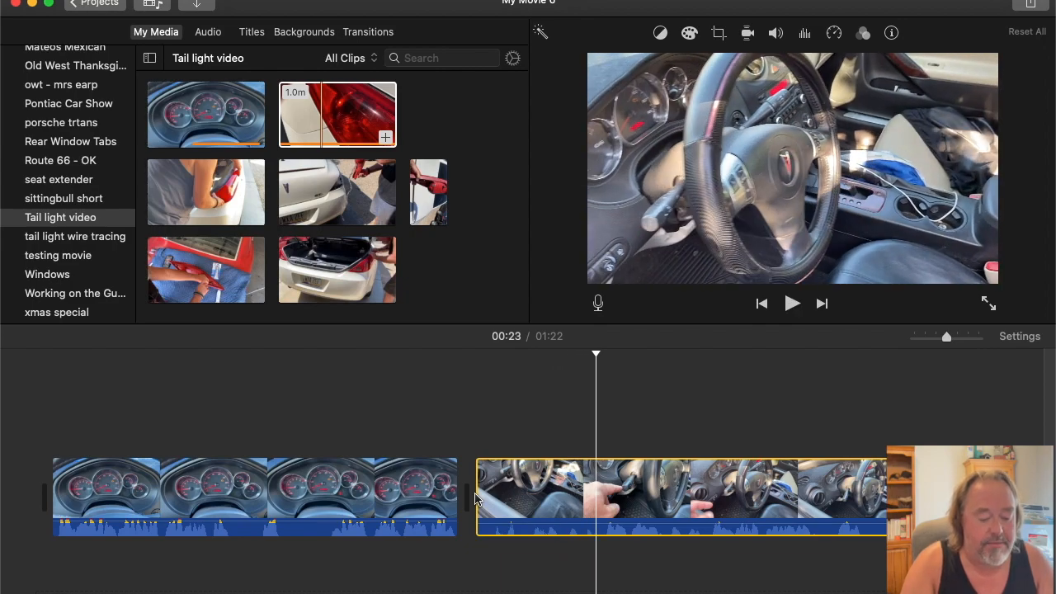
key(super+b)
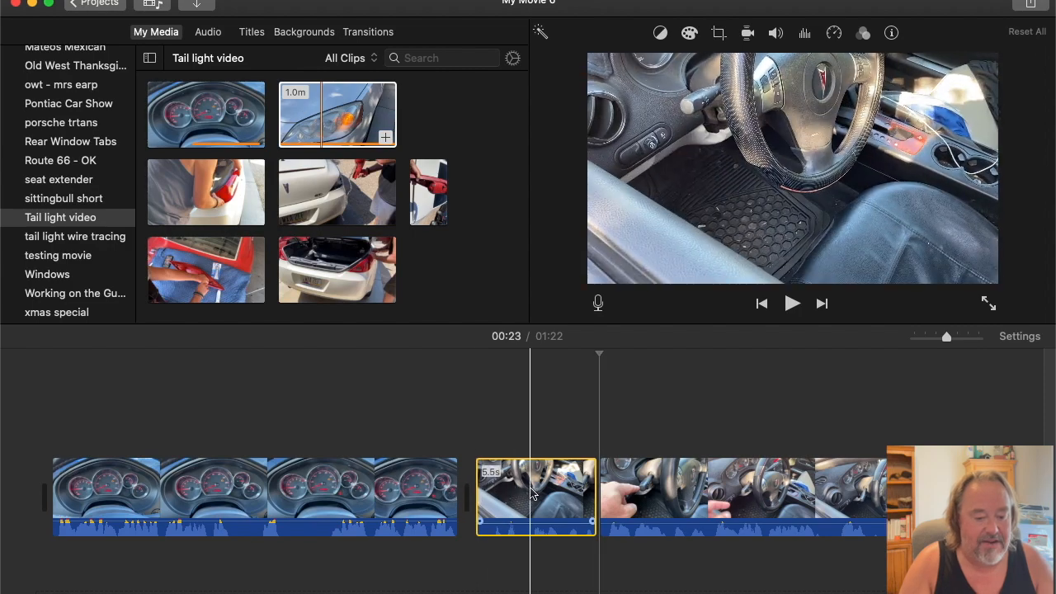
click(532, 493)
key(Delete)
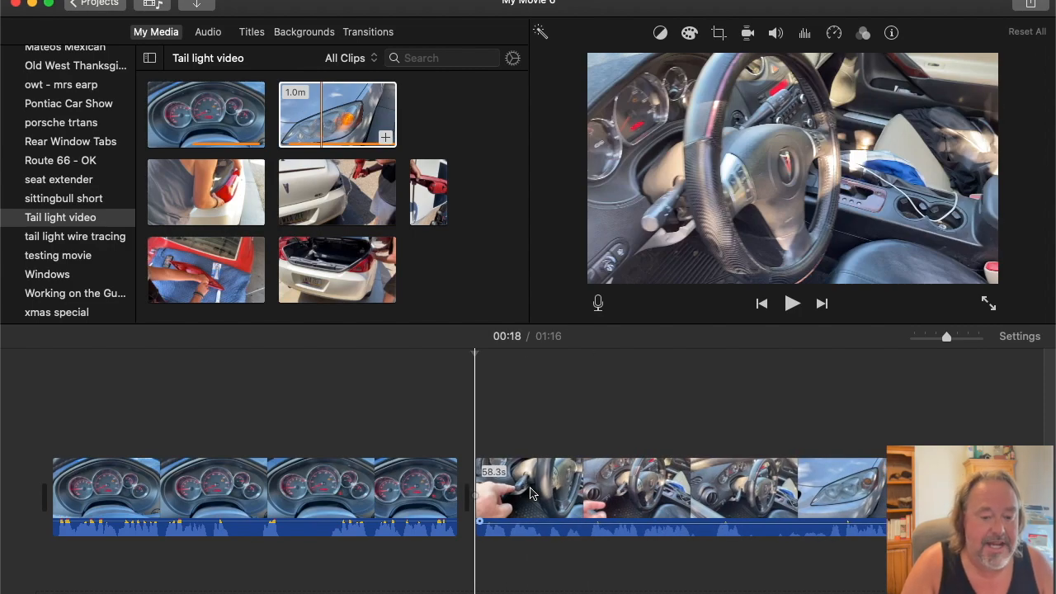
Review the remaining steering wheel footage, split it again at about 00:23, and delete the segment before the split.
key(space)
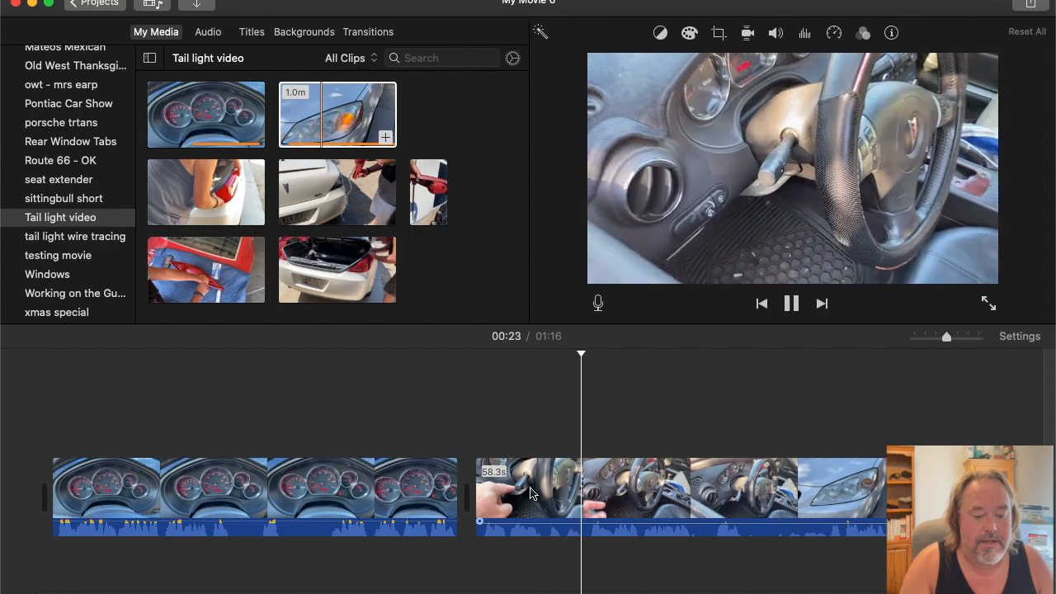
key(space)
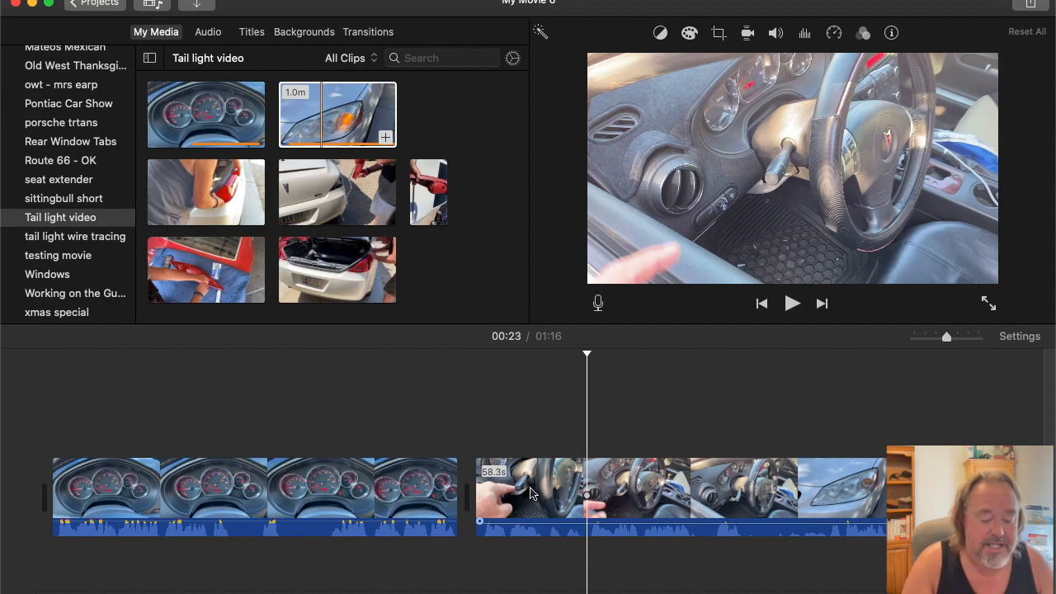
key(space)
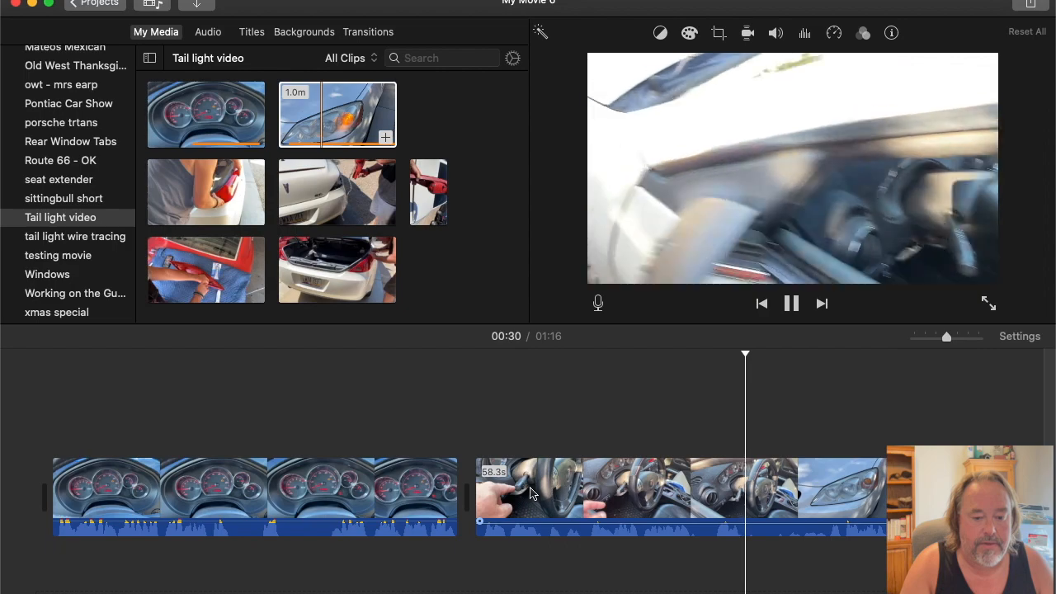
key(space)
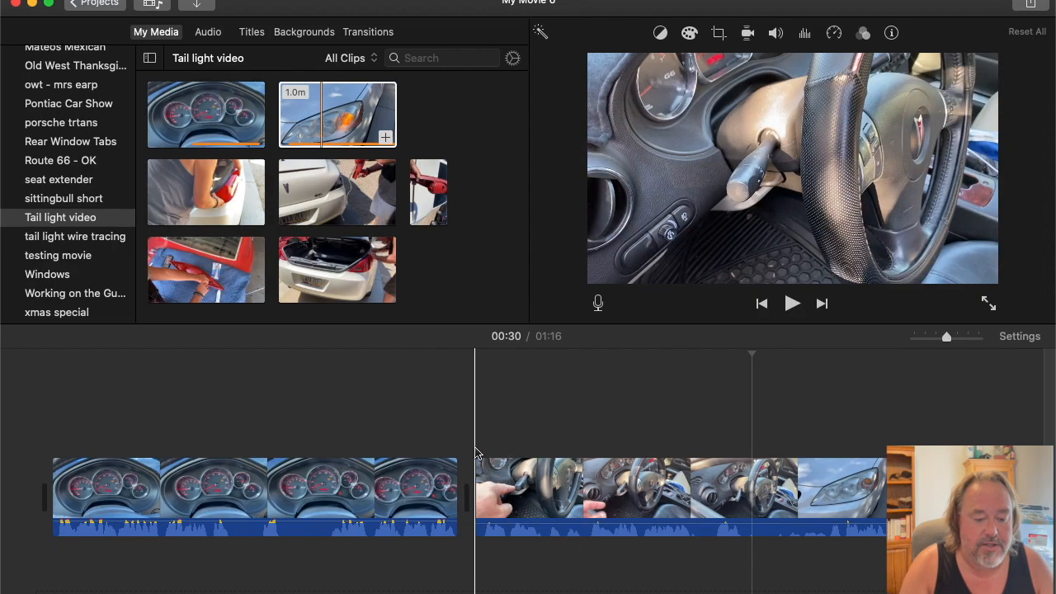
click(485, 453)
key(space)
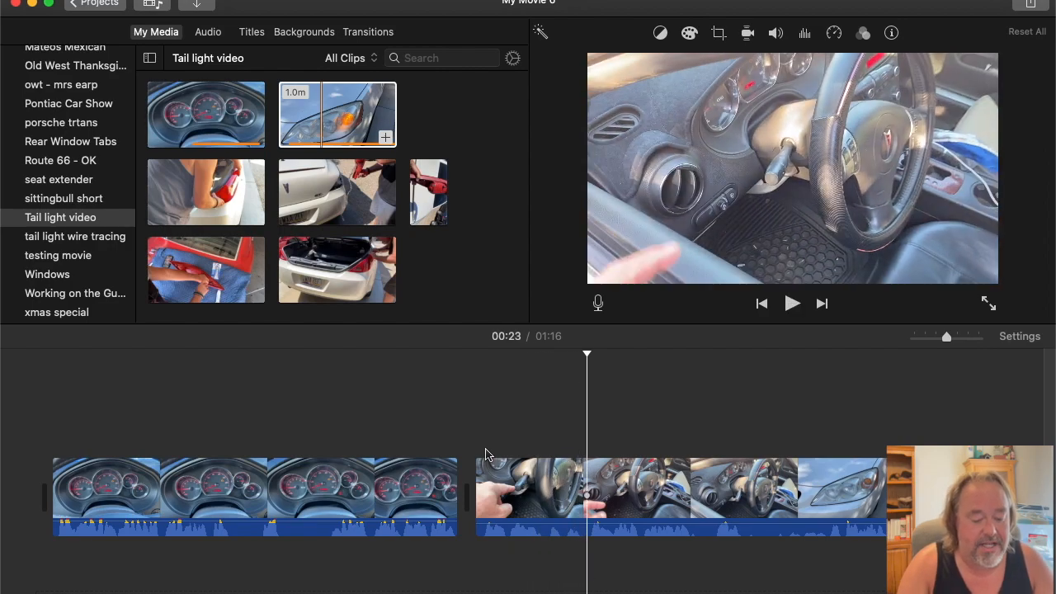
key(super+b)
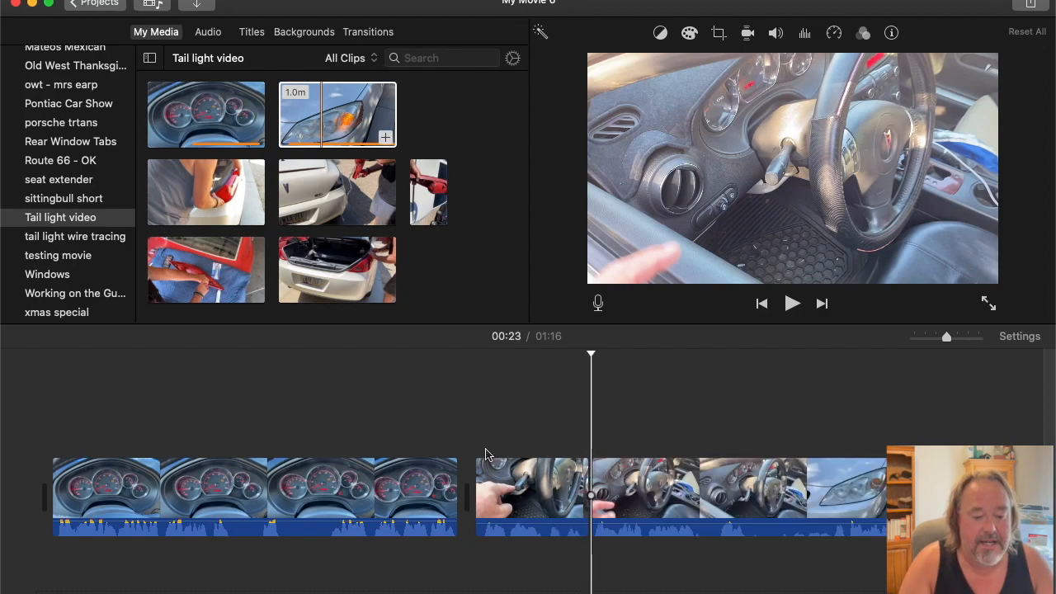
click(542, 492)
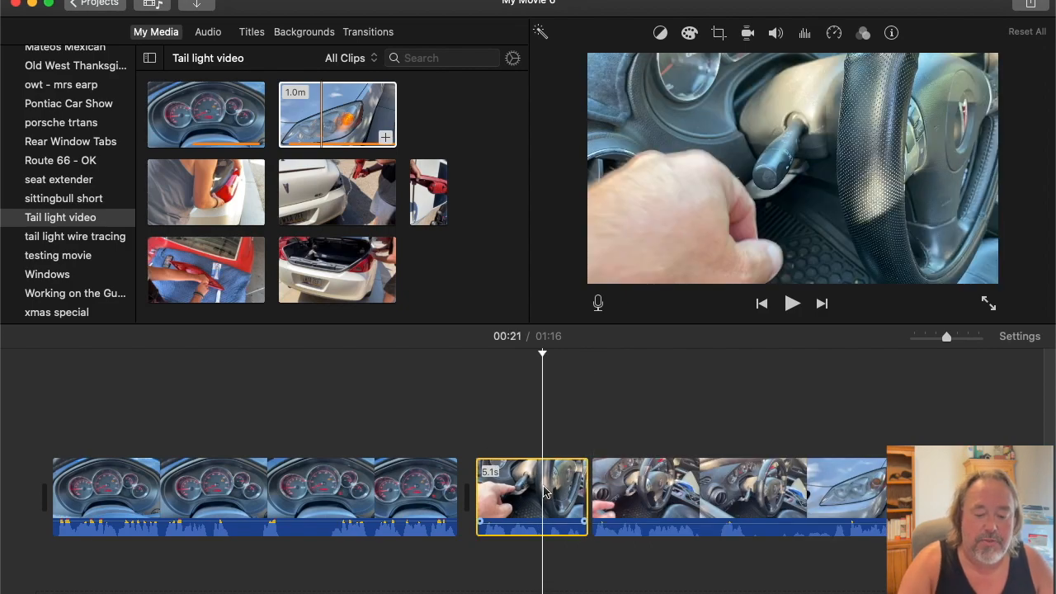
key(Delete)
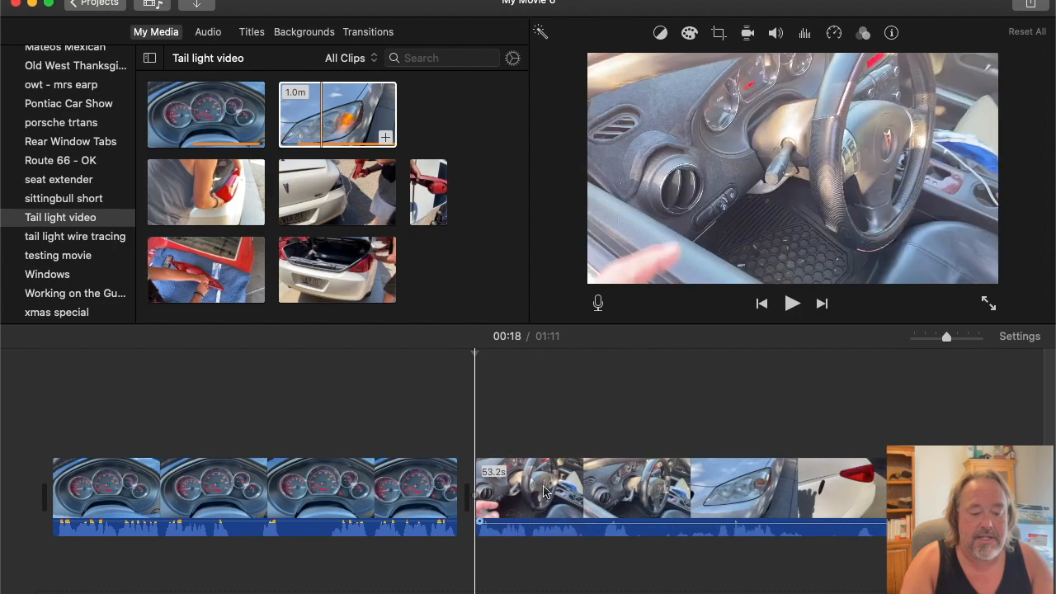
Play the second clip through, split it just before its end at about 01:11, and delete the leftover tail segment.
key(space)
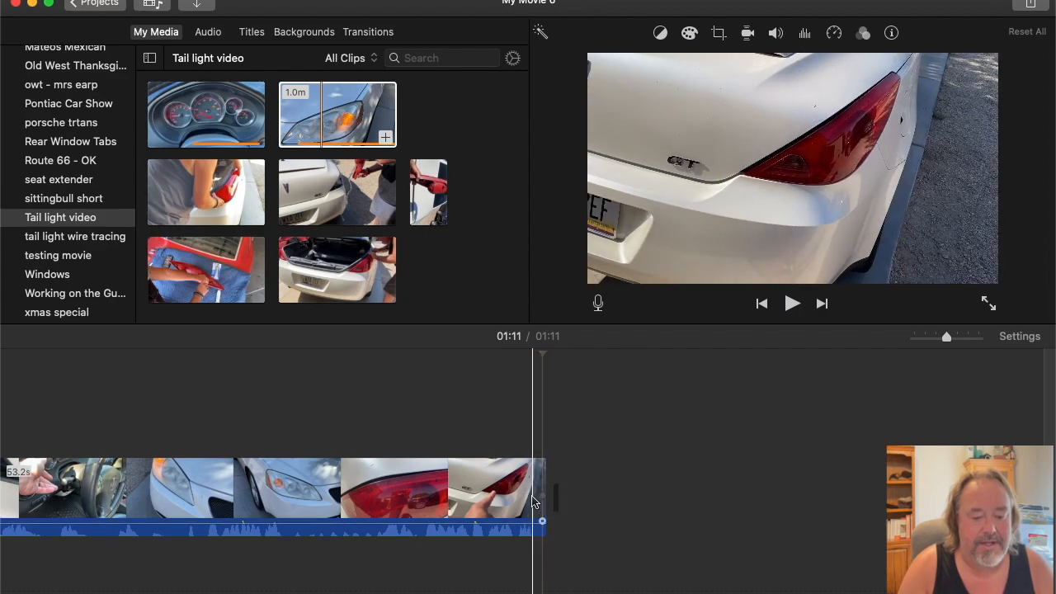
key(space)
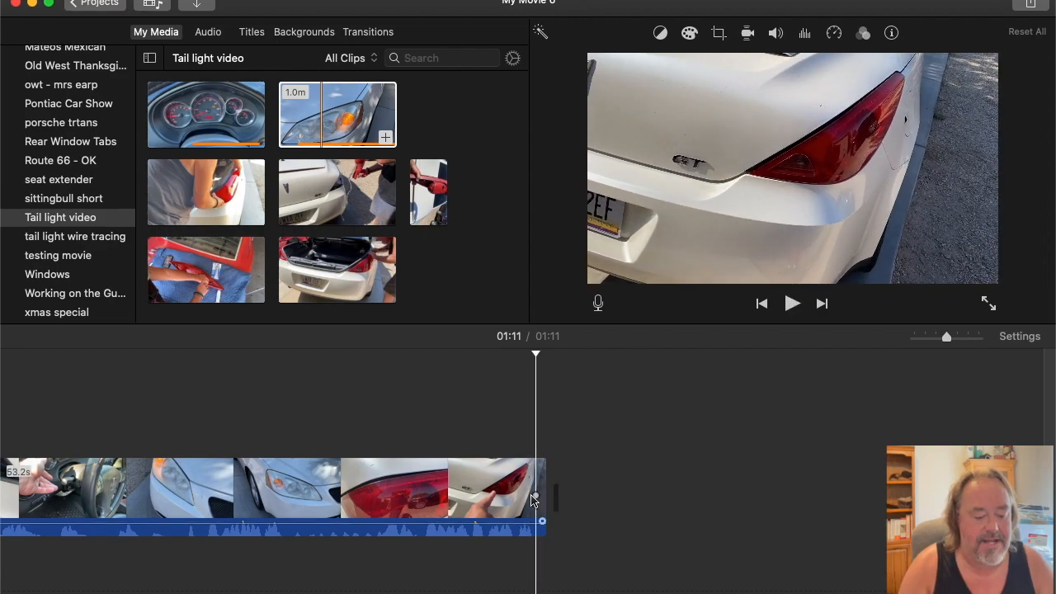
key(e)
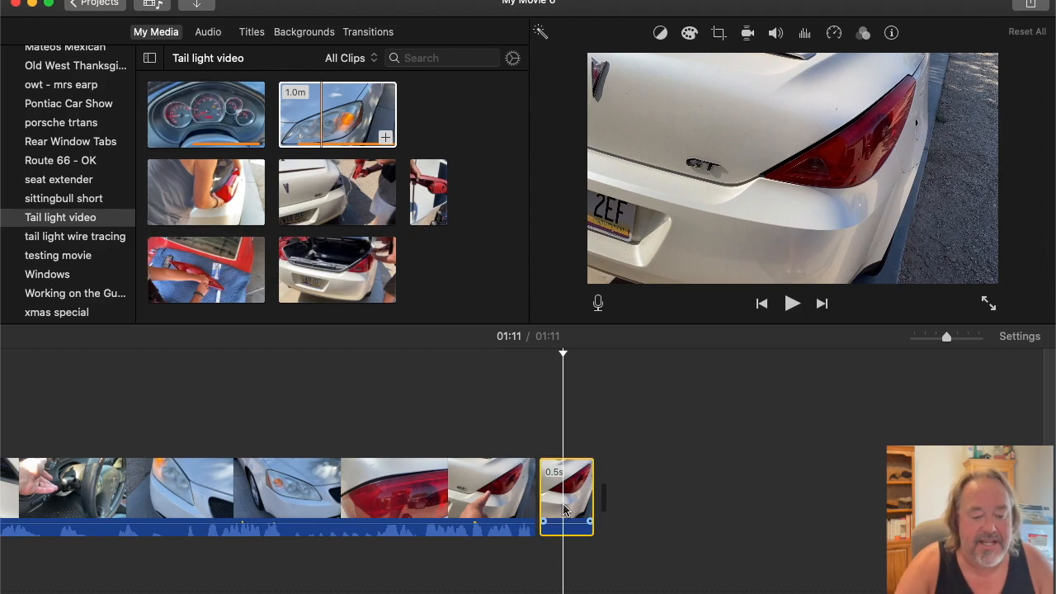
key(Delete)
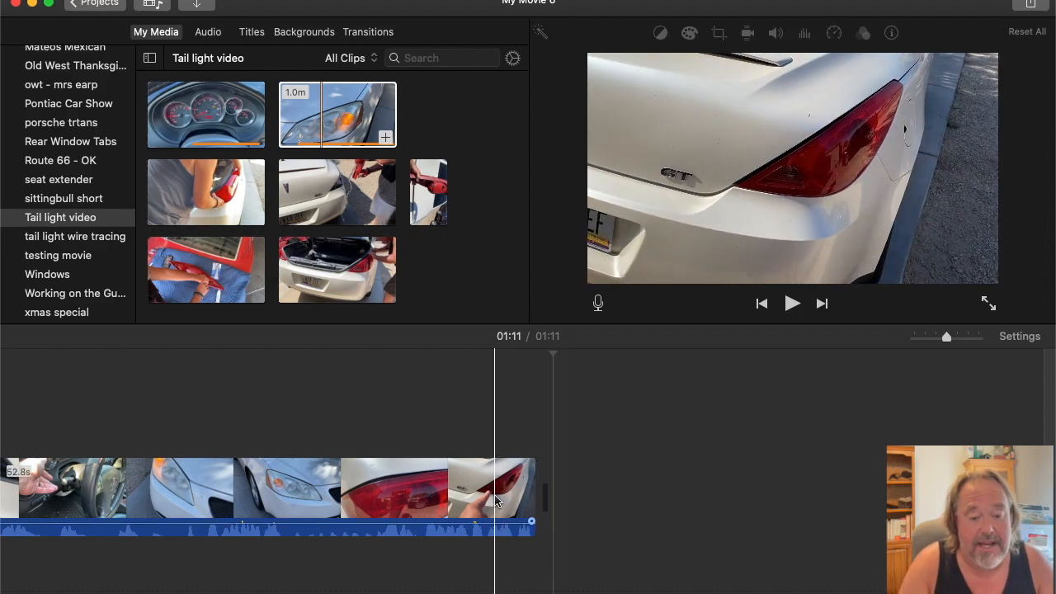
Raise the audio volume of the second timeline clip, which ends on the tail light.
click(486, 492)
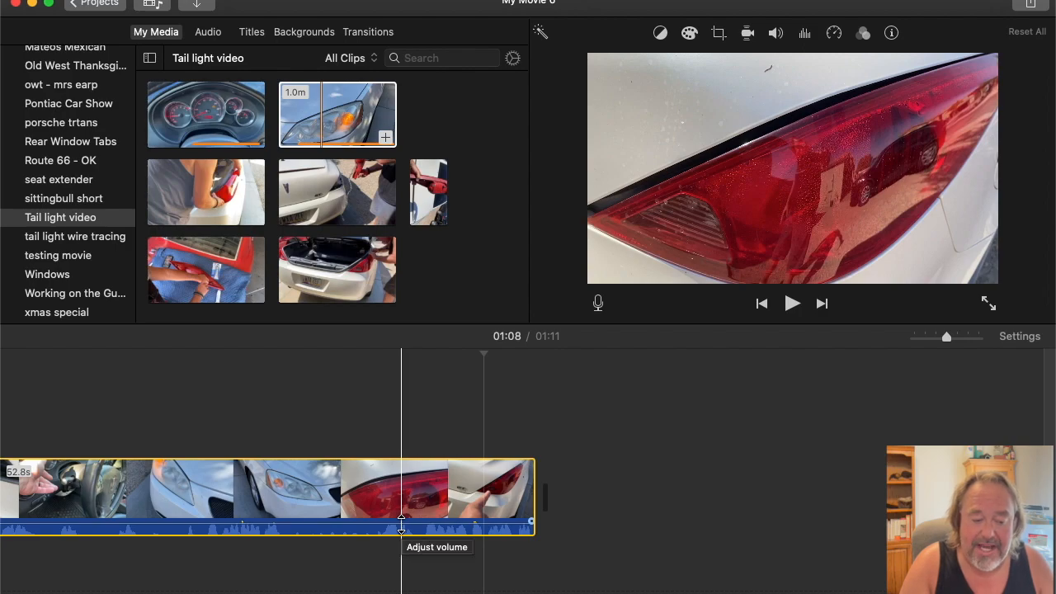
mouse_move(401, 528)
mouse_down()
mouse_move(401, 512)
mouse_move(401, 521)
mouse_up()
click(402, 523)
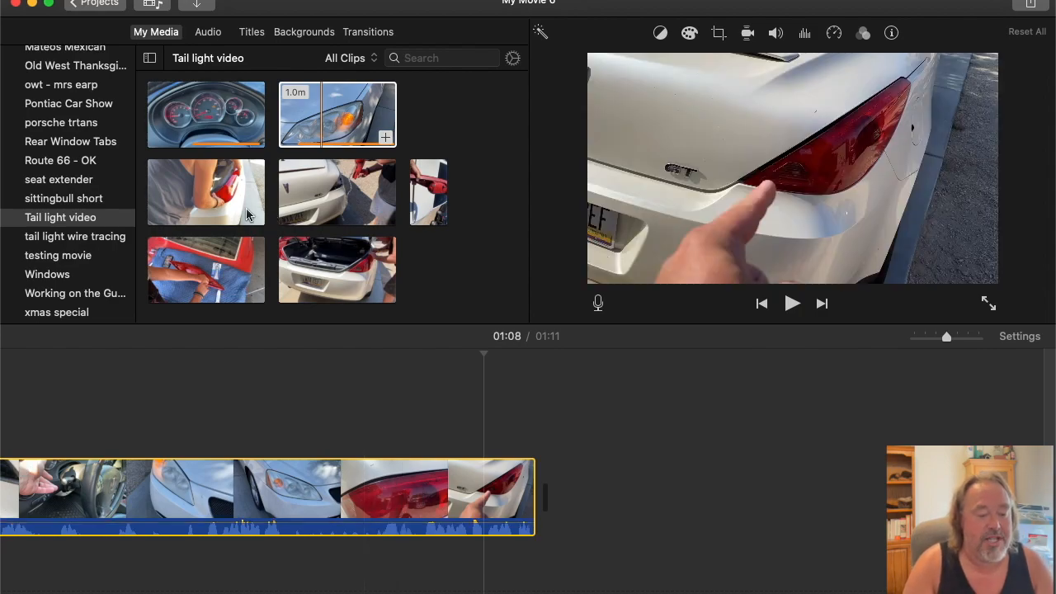
Add the 7.0 m clip to the end of the timeline, split it at about 01:15, and delete its first segment.
click(217, 188)
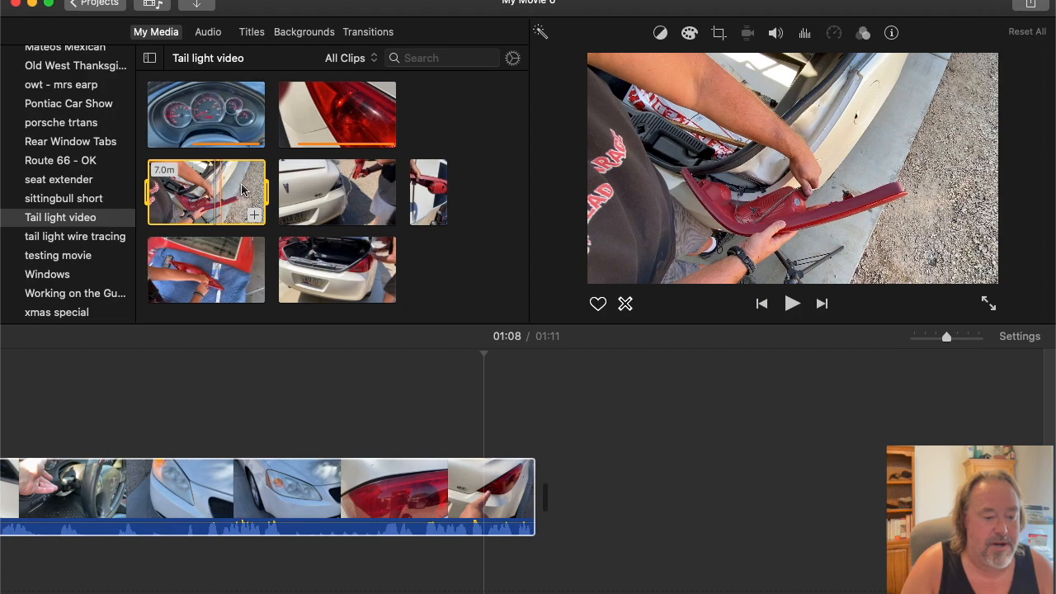
drag(187, 179, 558, 493)
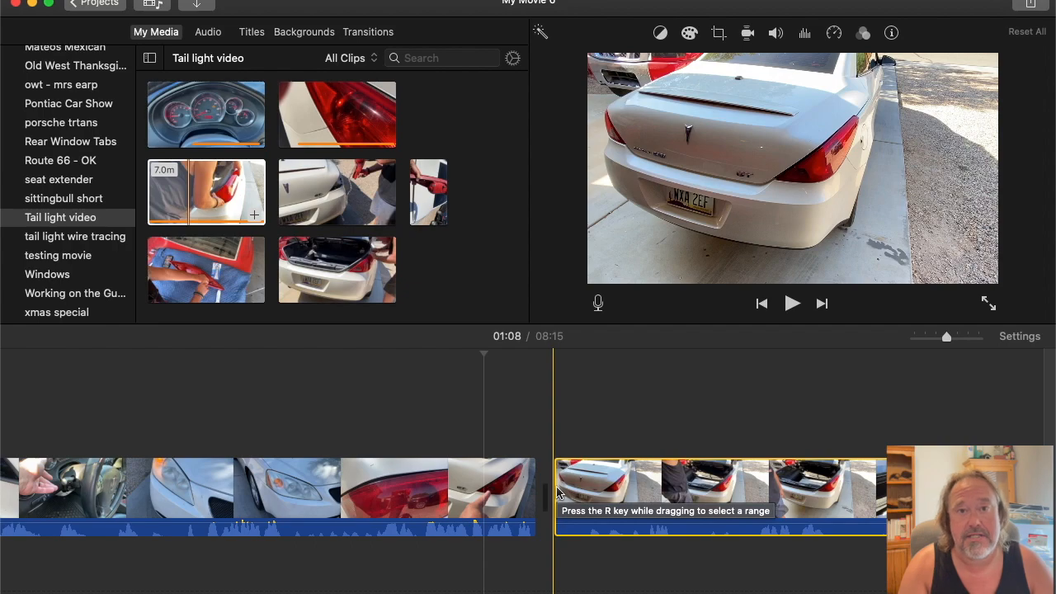
key(space)
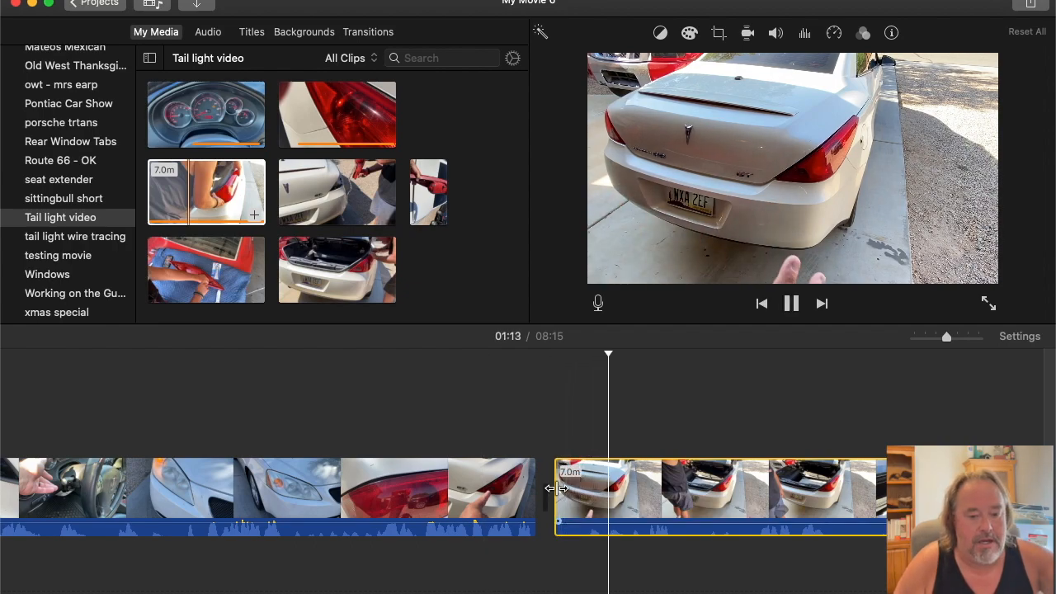
key(space)
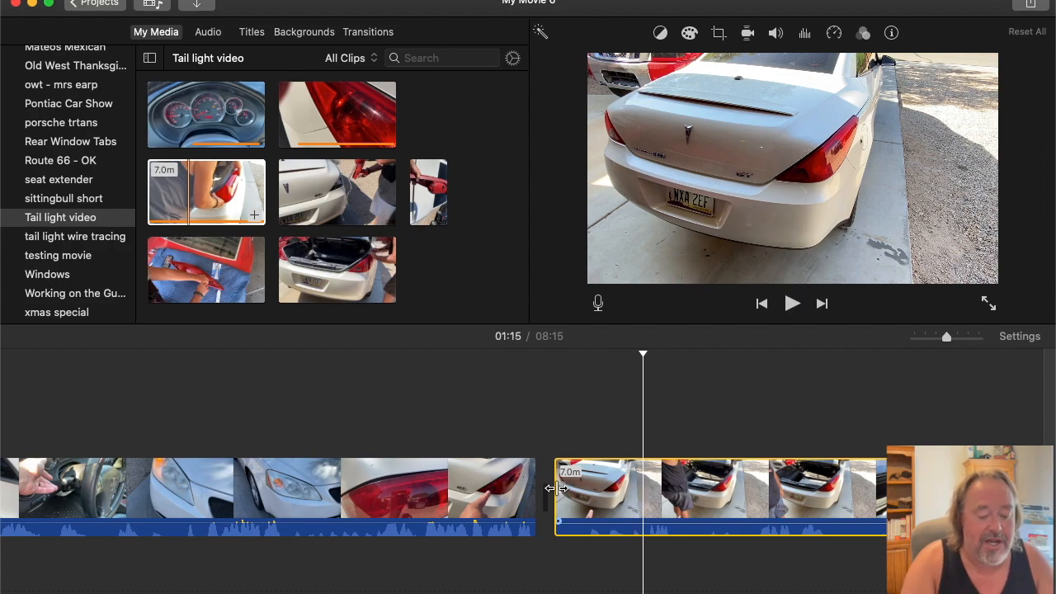
key(super+b)
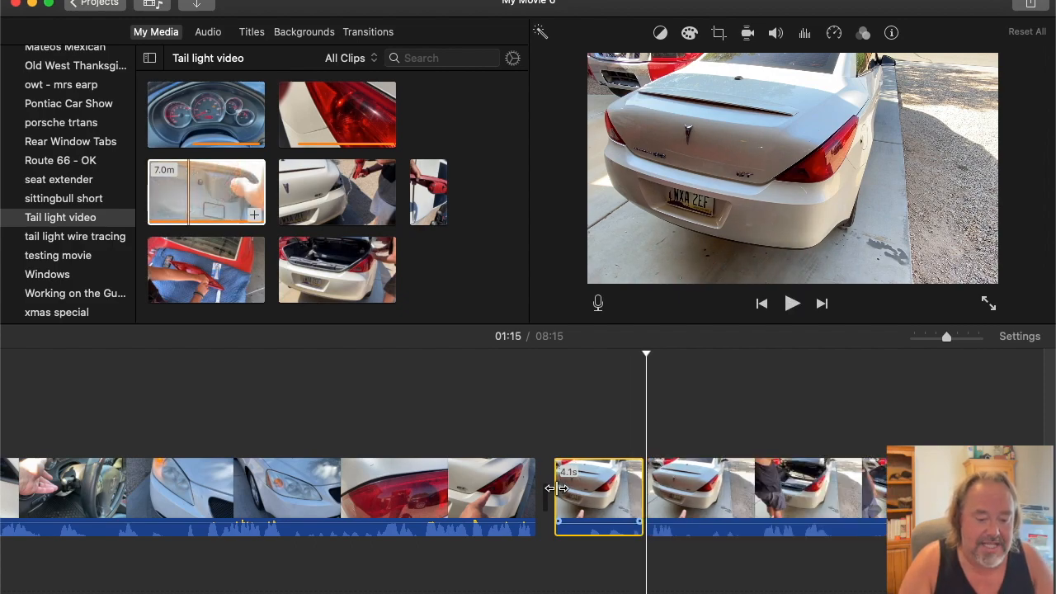
click(594, 488)
key(Delete)
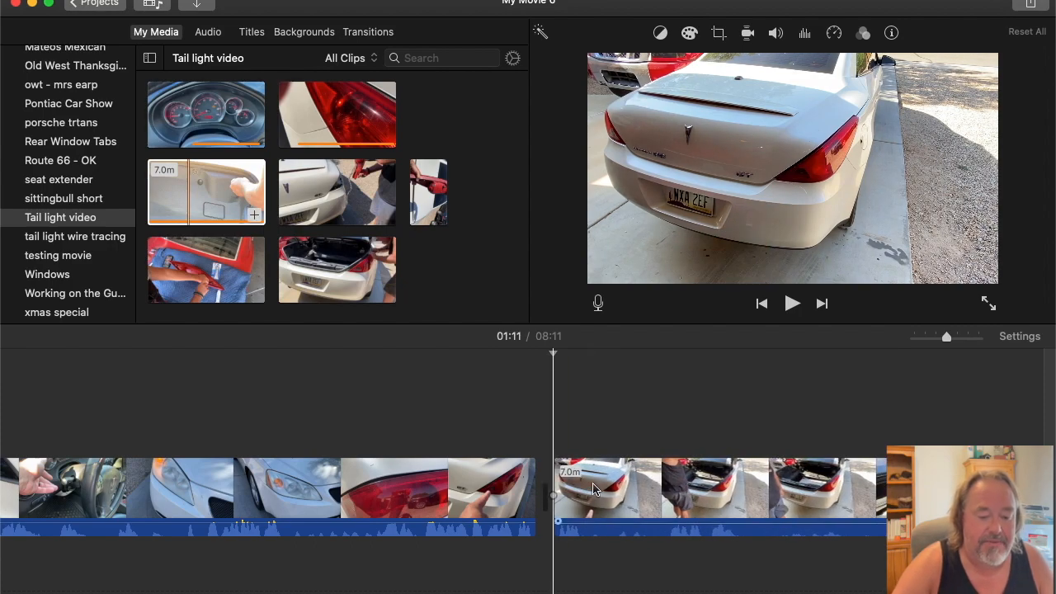
Play the open trunk footage in the last timeline clip and split it at about 01:19.
key(space)
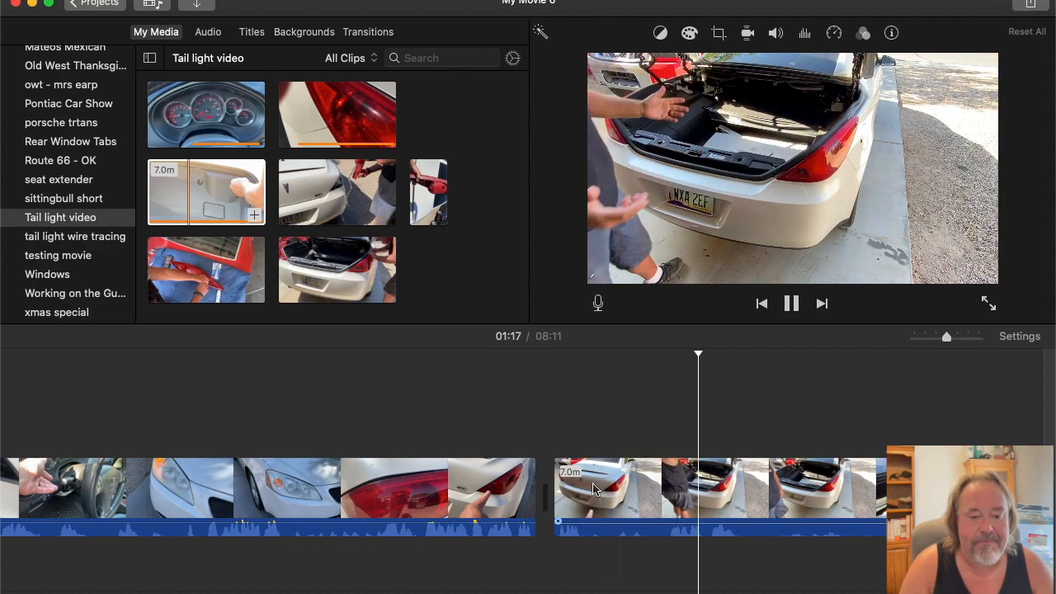
key(space)
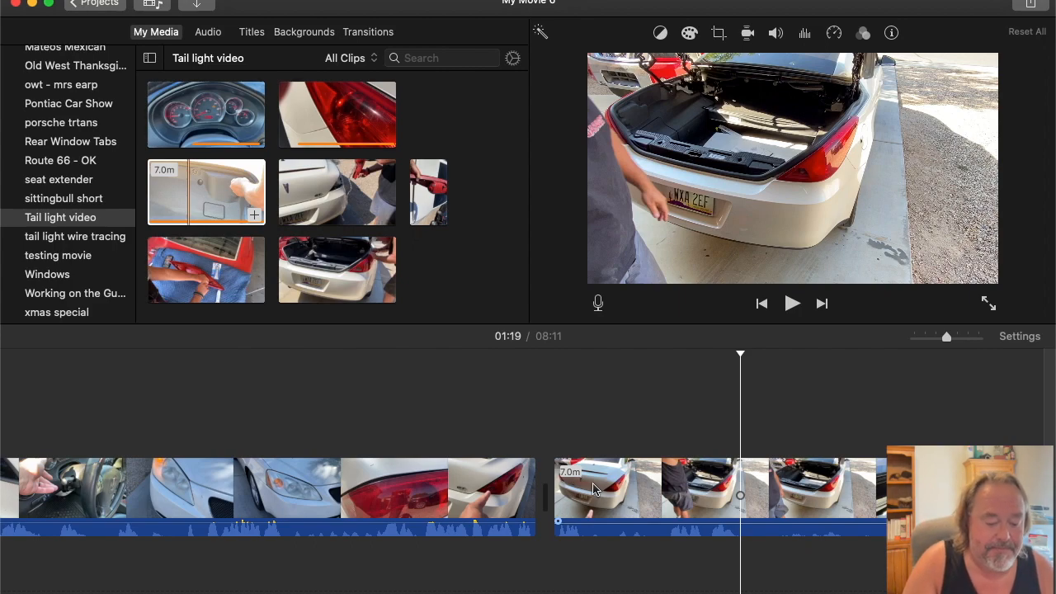
key(space)
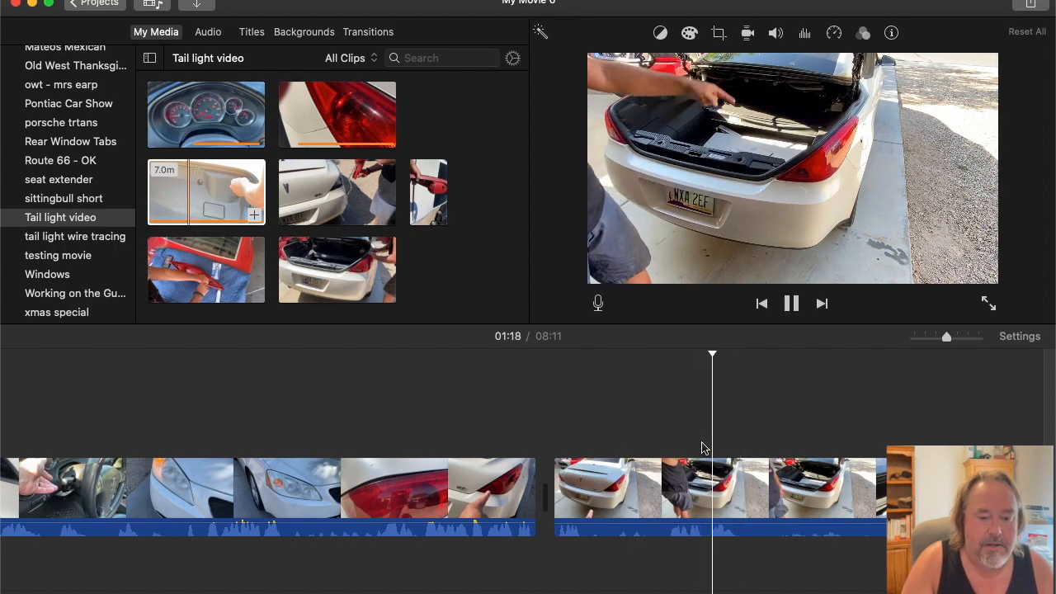
key(space)
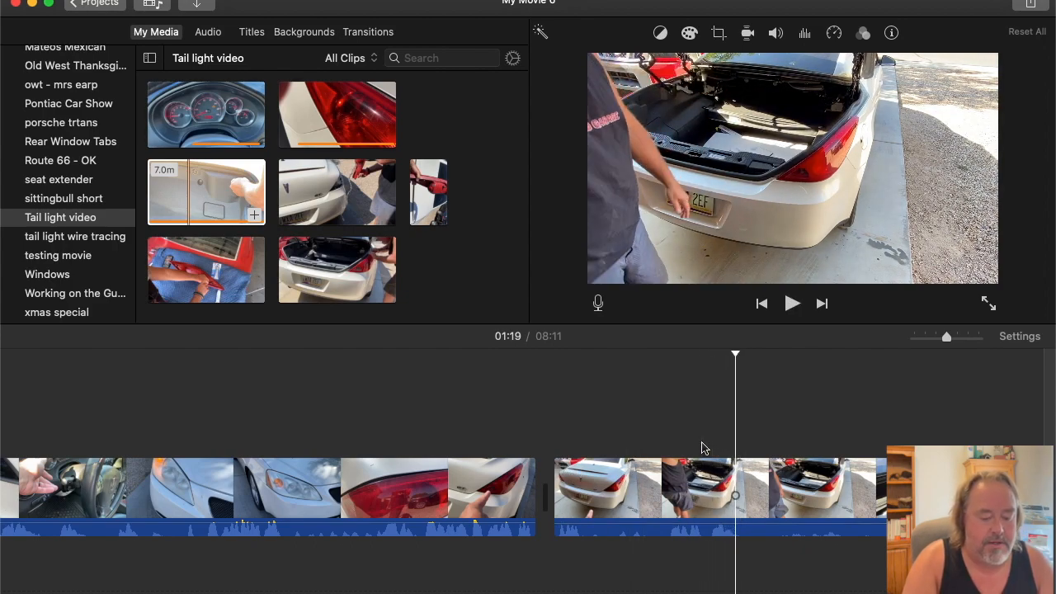
click(679, 487)
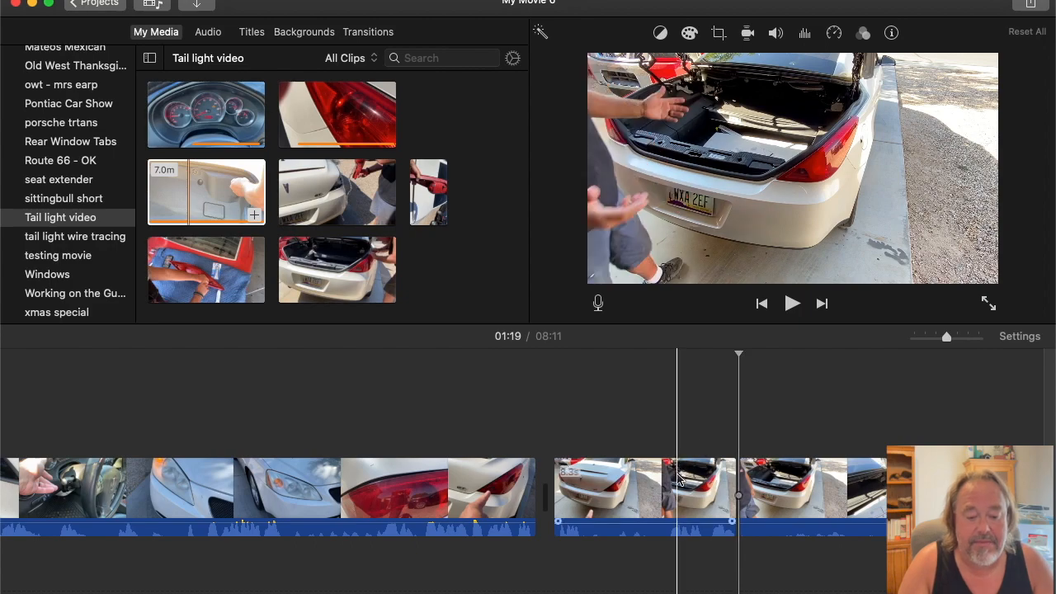
click(742, 499)
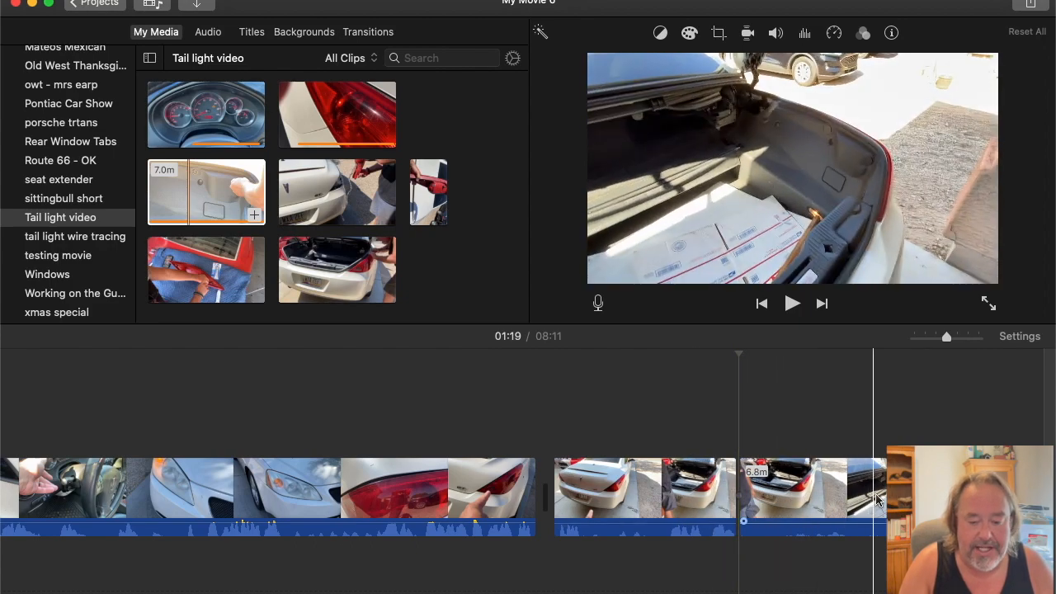
Skim through the trunk footage after the 01:19 split to find where the work on the trunk liner fasteners starts.
scroll(791, 495, right, 4)
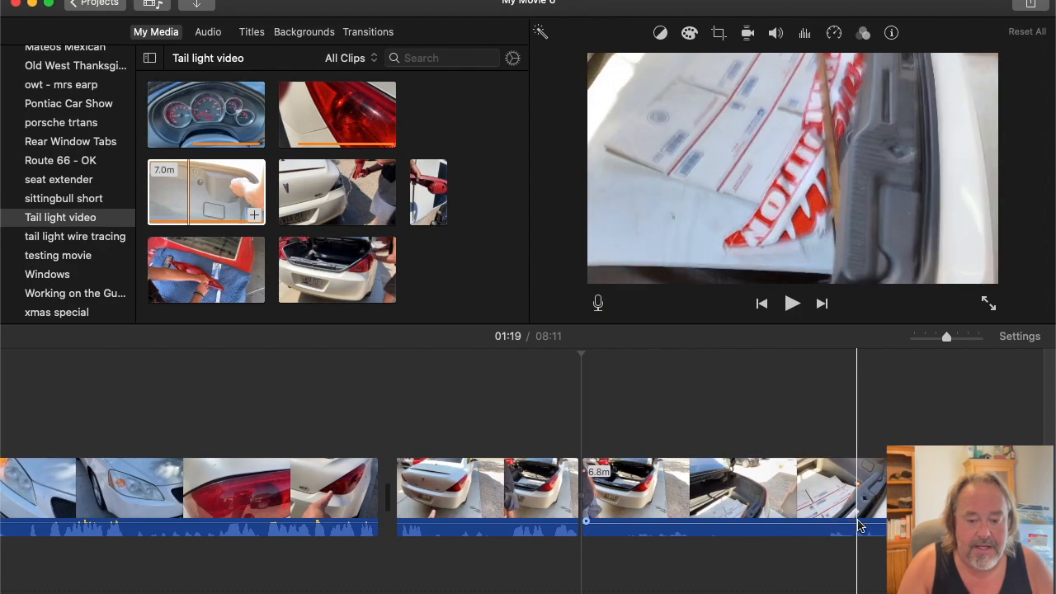
scroll(855, 511, right, 3)
scroll(825, 512, right, 3)
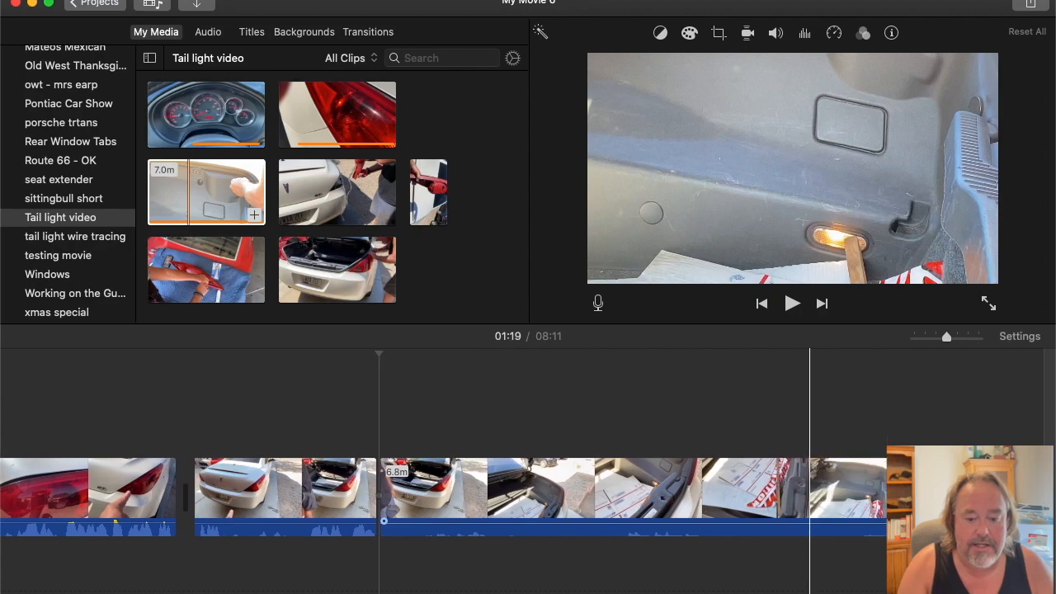
scroll(870, 517, right, 7)
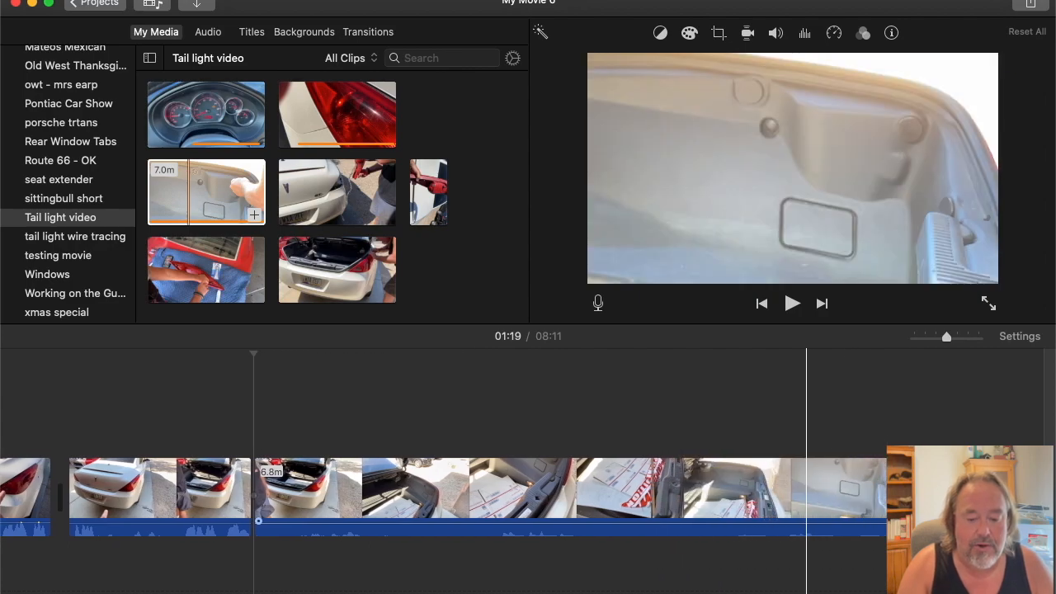
click(867, 517)
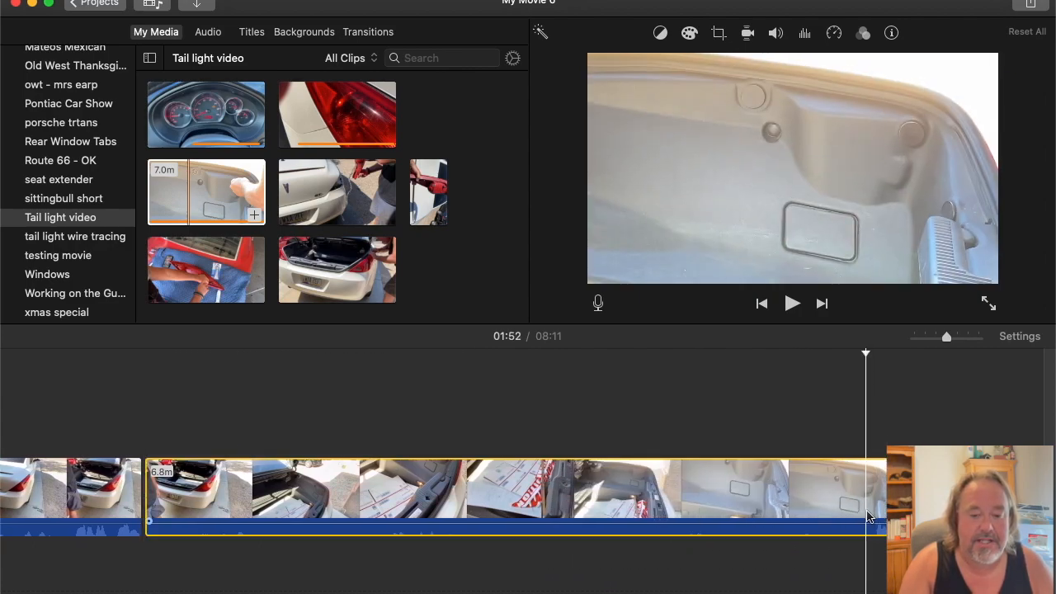
key(space)
key(space)
scroll(867, 517, right, 4)
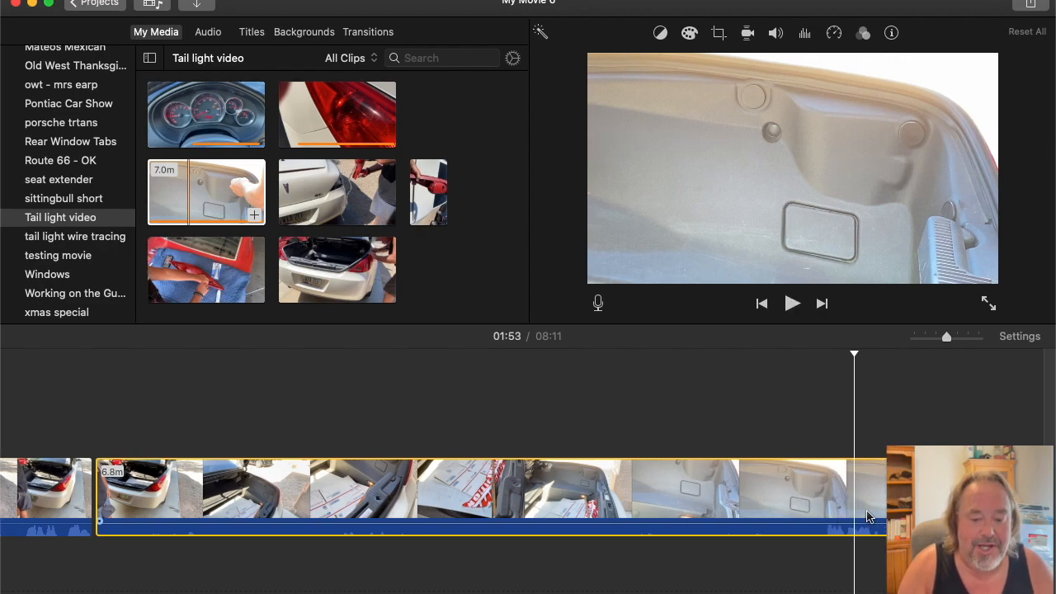
click(866, 517)
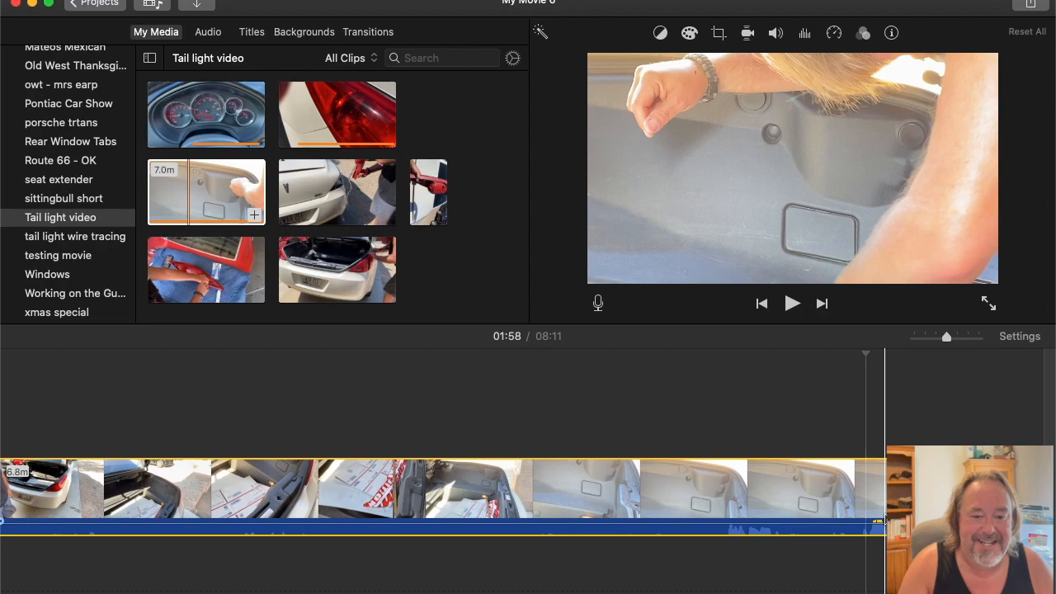
scroll(880, 517, right, 5)
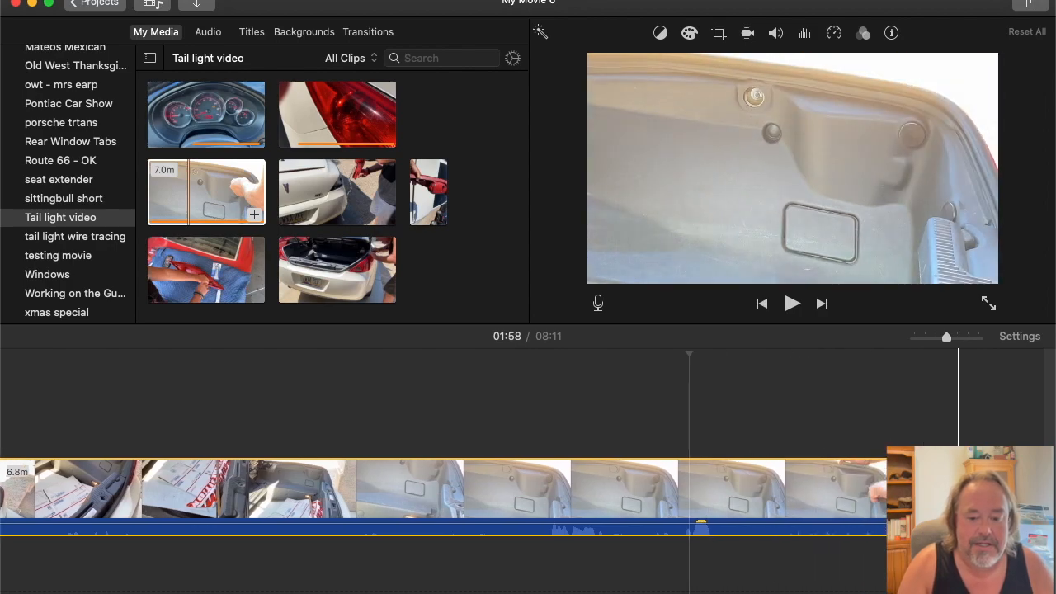
scroll(916, 518, right, 3)
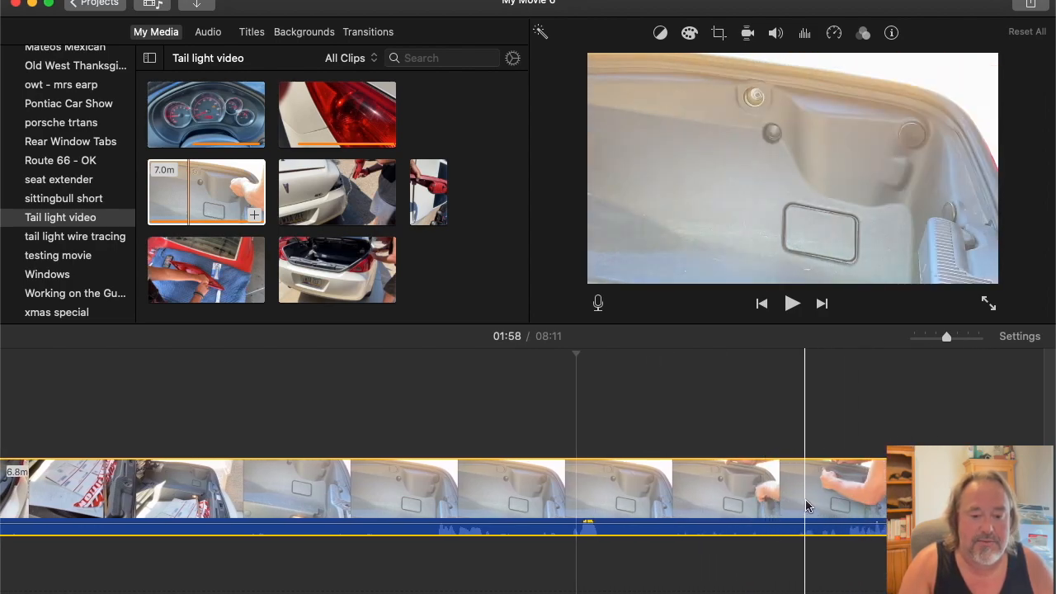
Split the trunk liner footage at about 02:06 and delete the segment between 01:19 and that split.
key(space)
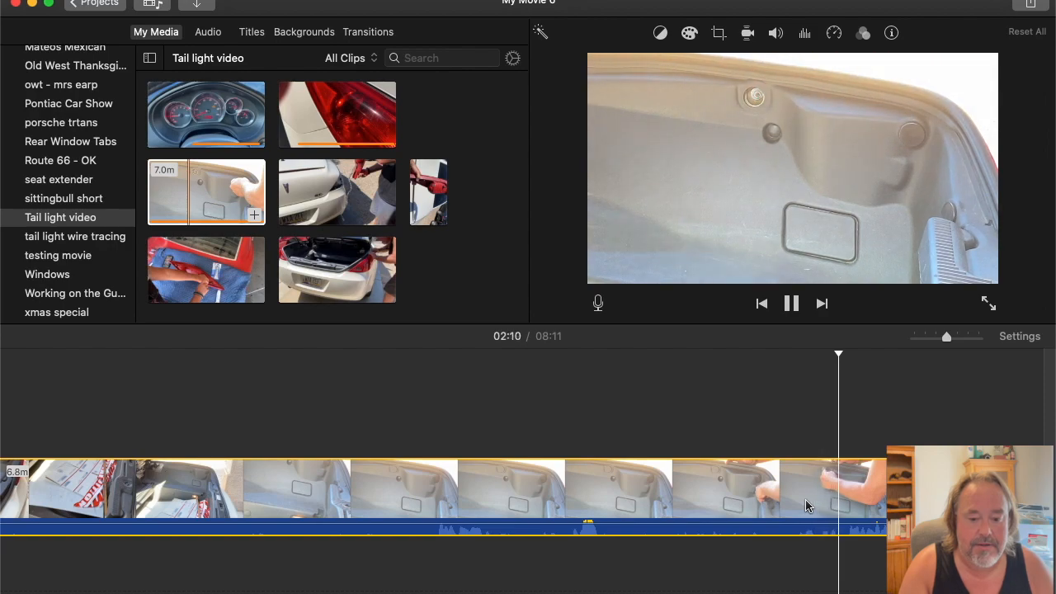
key(space)
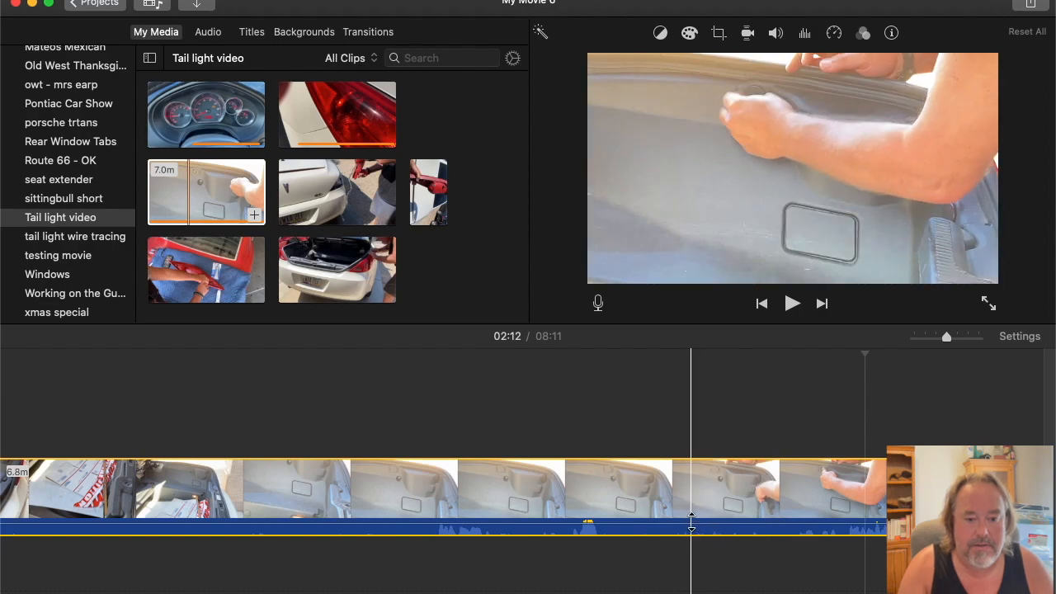
click(746, 536)
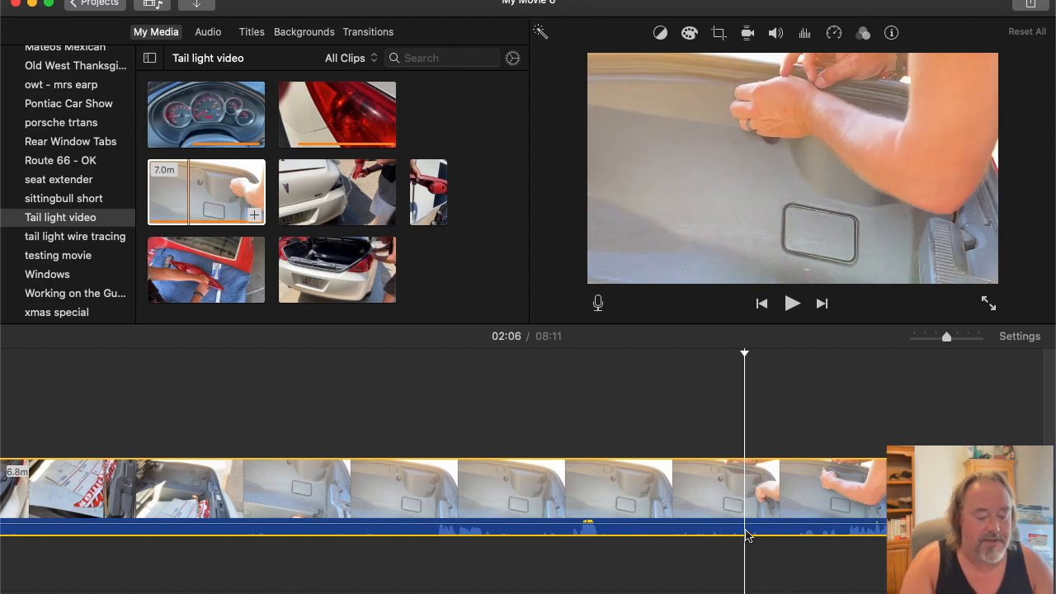
key(super+b)
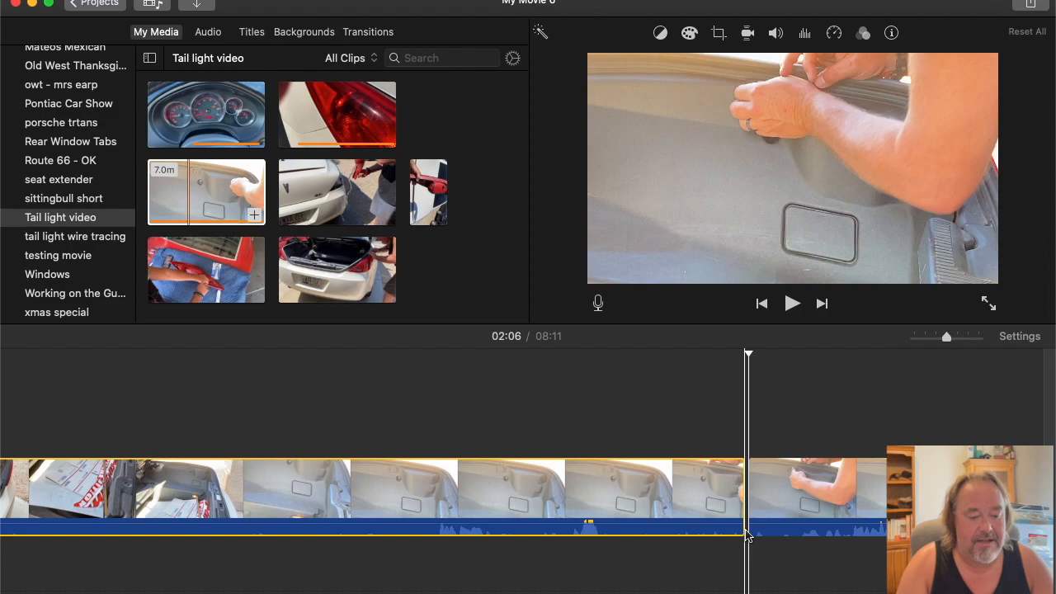
click(695, 513)
key(Delete)
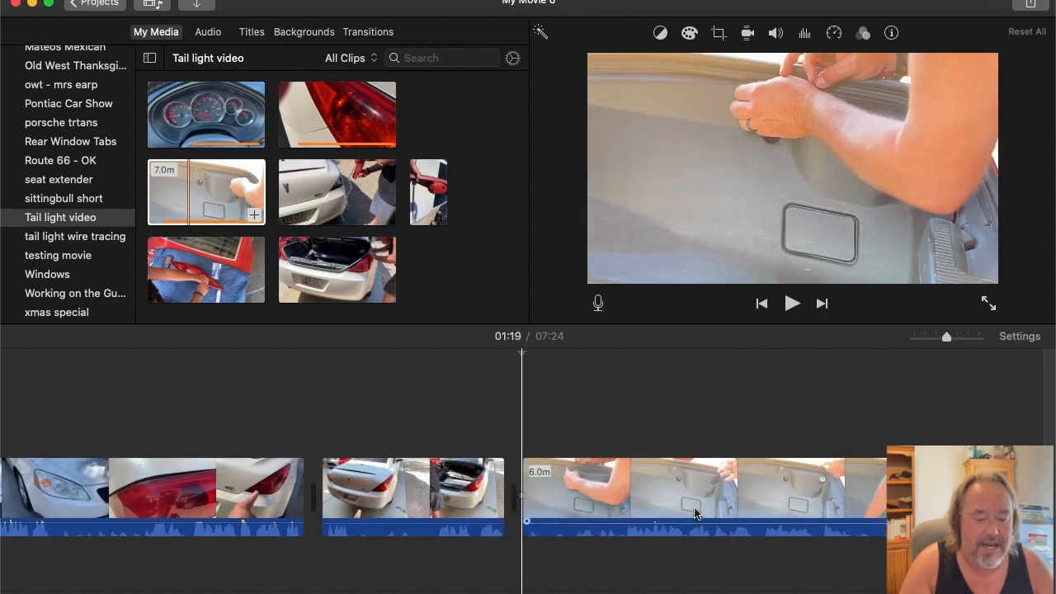
Play across the cut at 01:19 to check how the open trunk clip leads into the trunk liner clip.
click(449, 507)
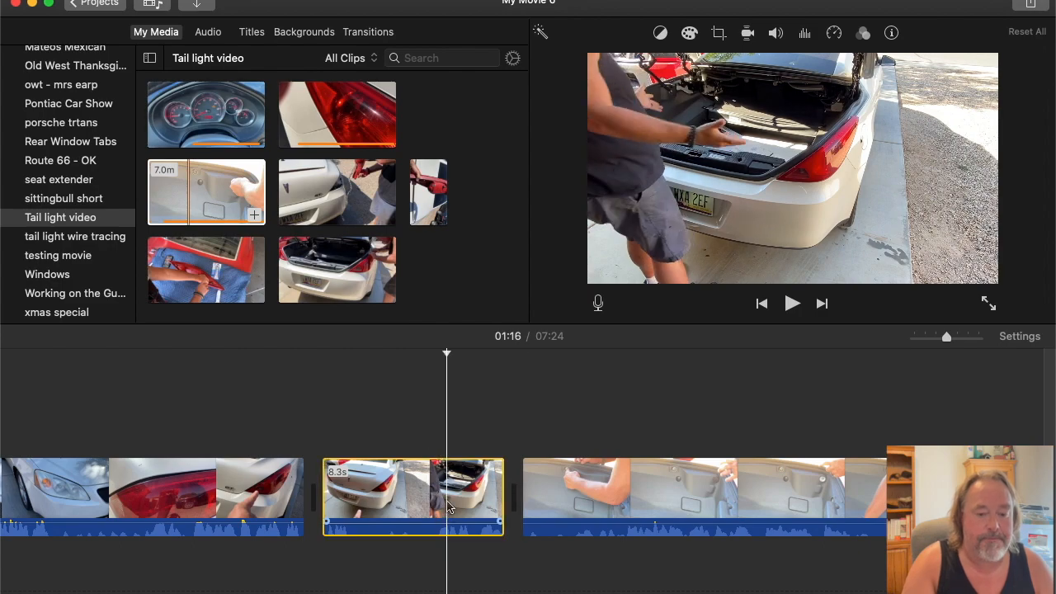
key(space)
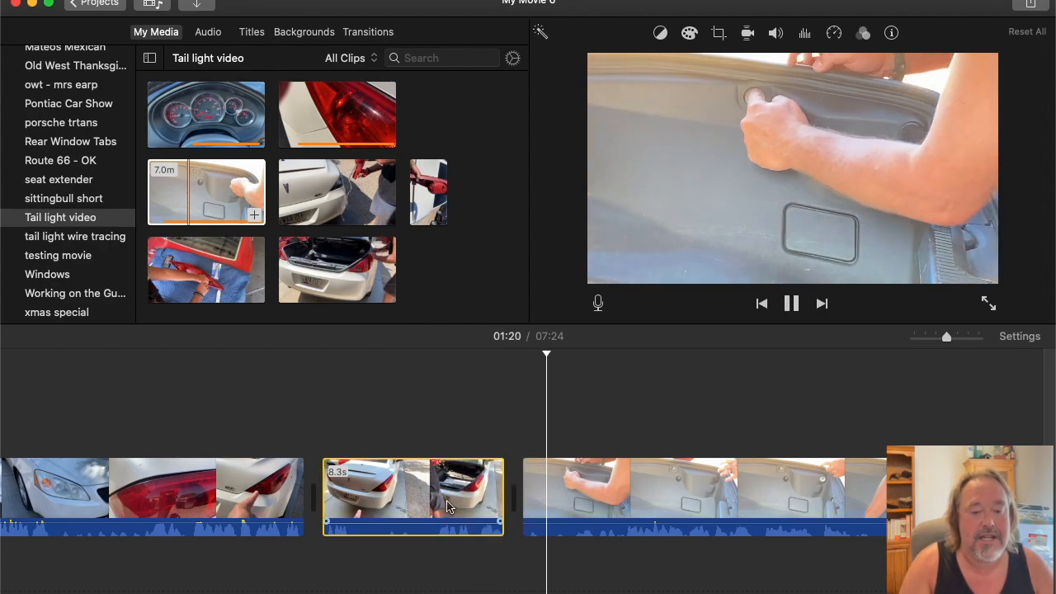
key(space)
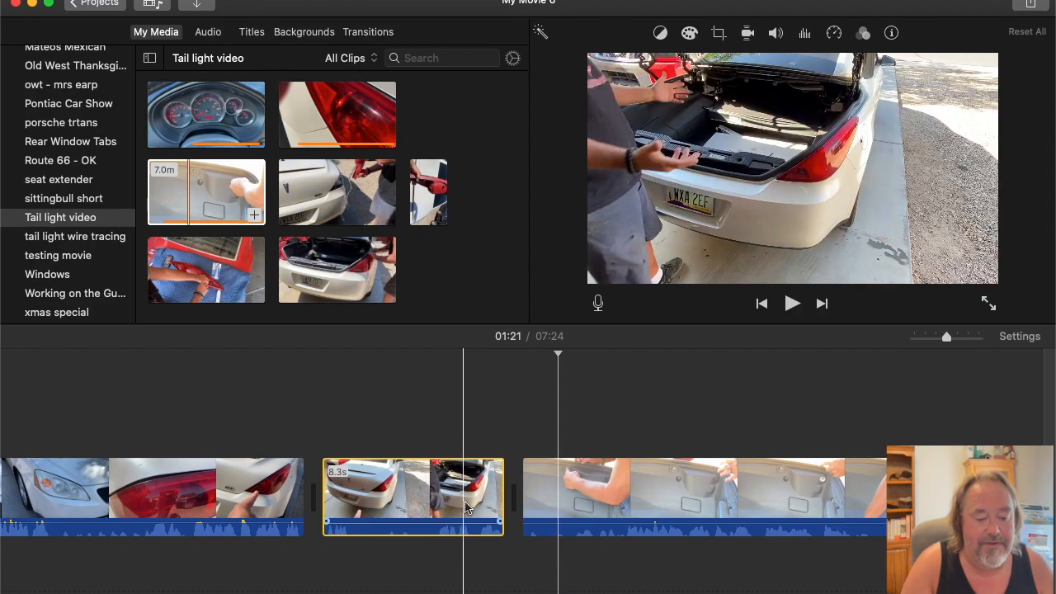
Auto-enhance the trunk liner clip and correct its white balance by sampling the bright white area outside the trunk.
click(600, 497)
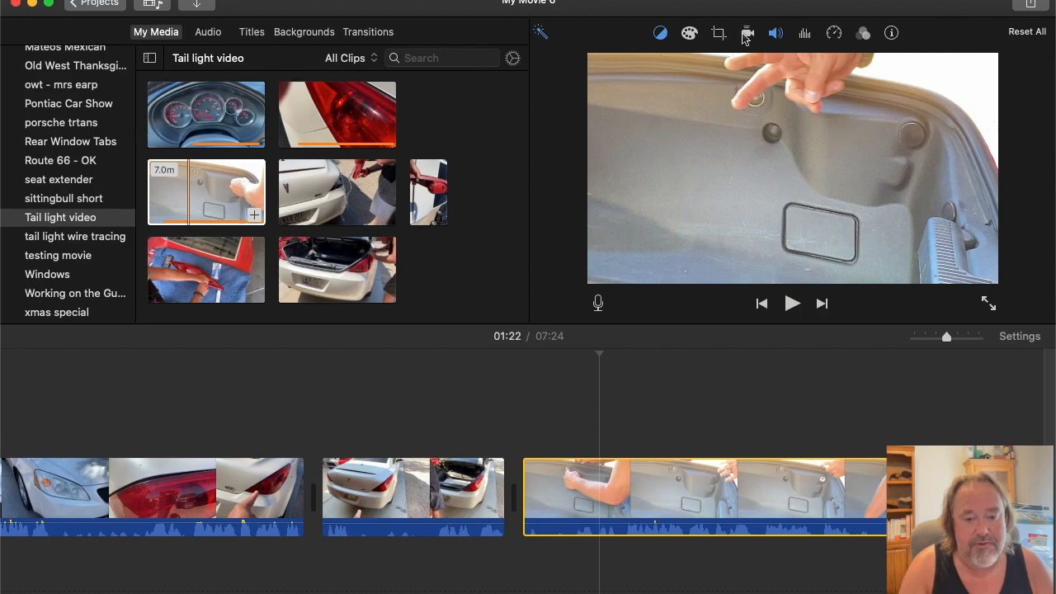
click(662, 35)
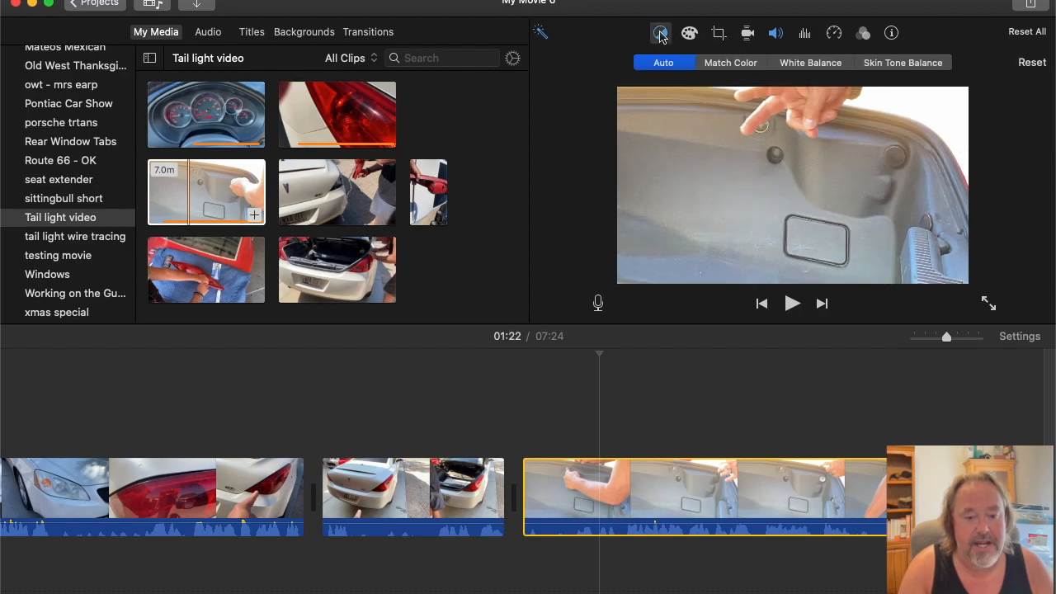
click(724, 63)
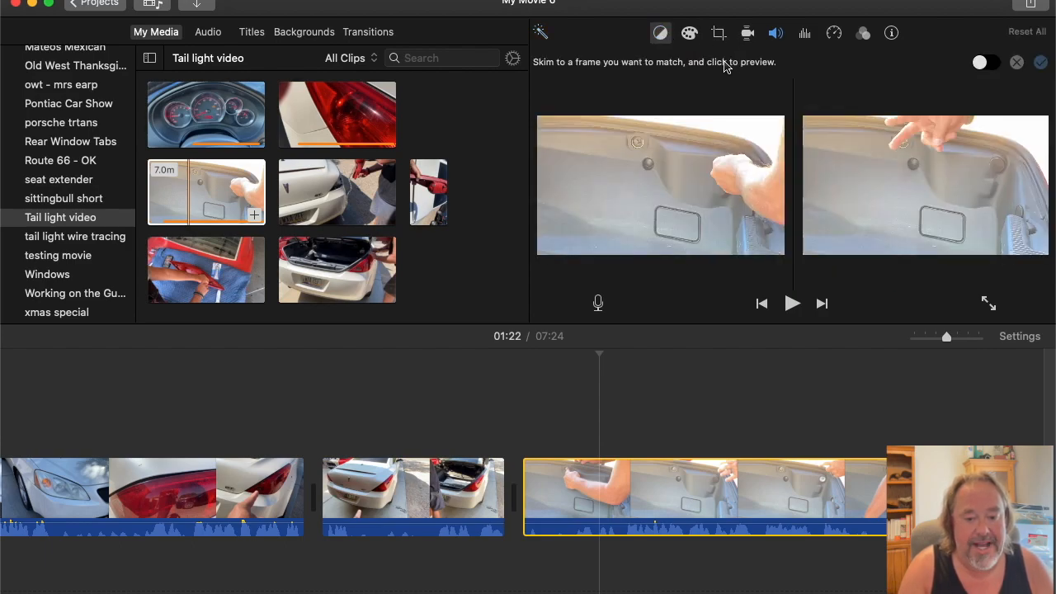
click(662, 35)
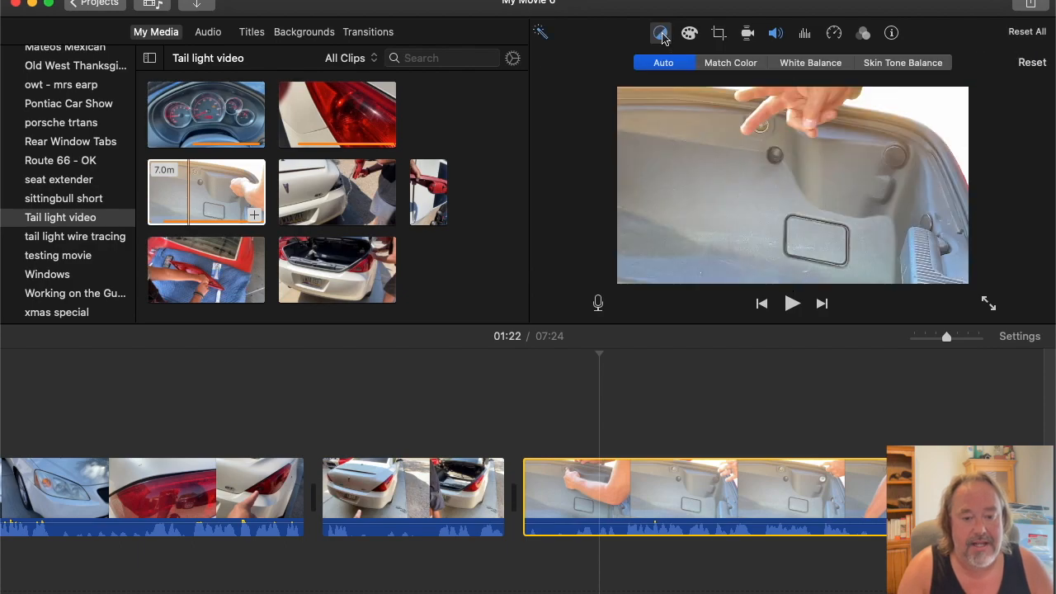
click(794, 65)
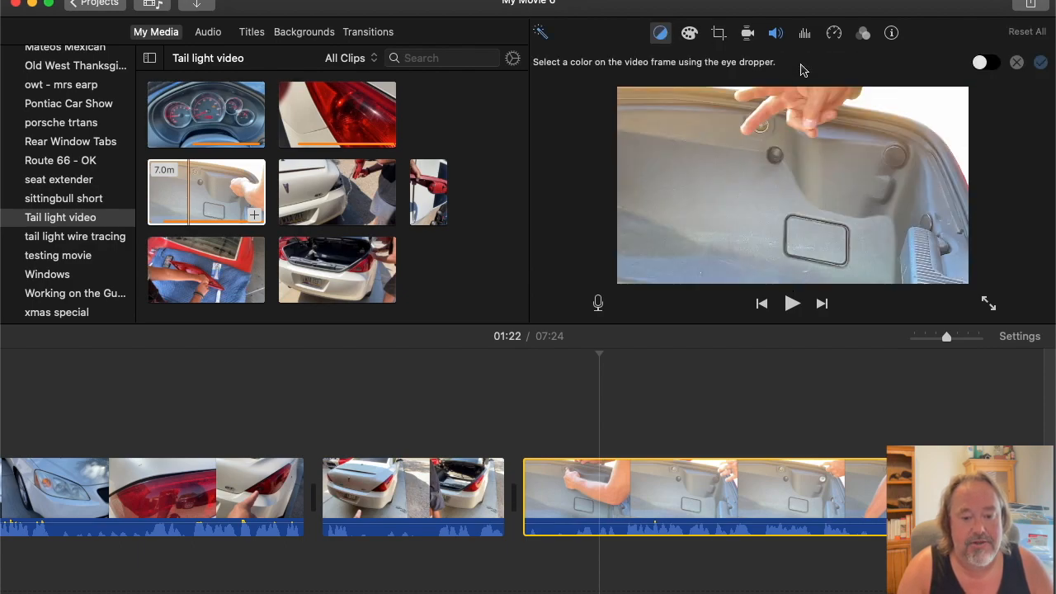
click(945, 108)
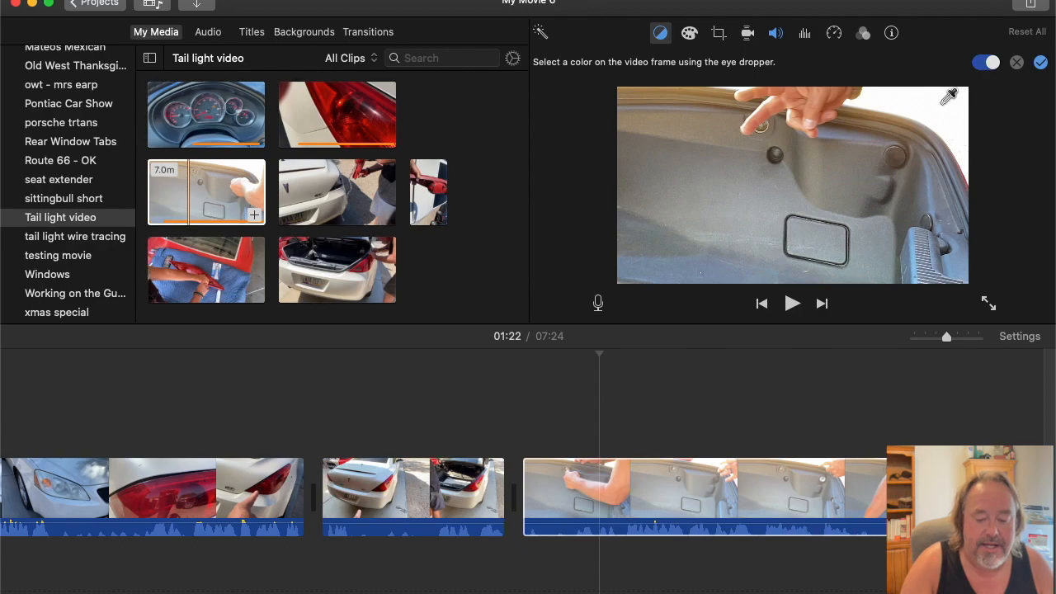
click(943, 105)
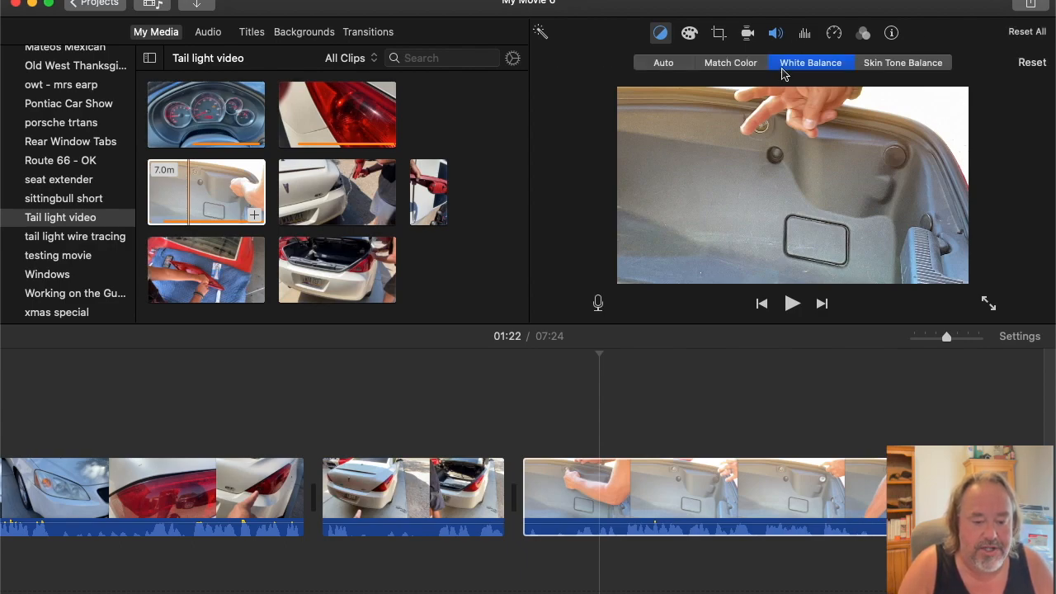
Split the trunk liner clip at about 01:21 and again at about 01:24, and delete the short segment between the two splits.
click(565, 424)
key(space)
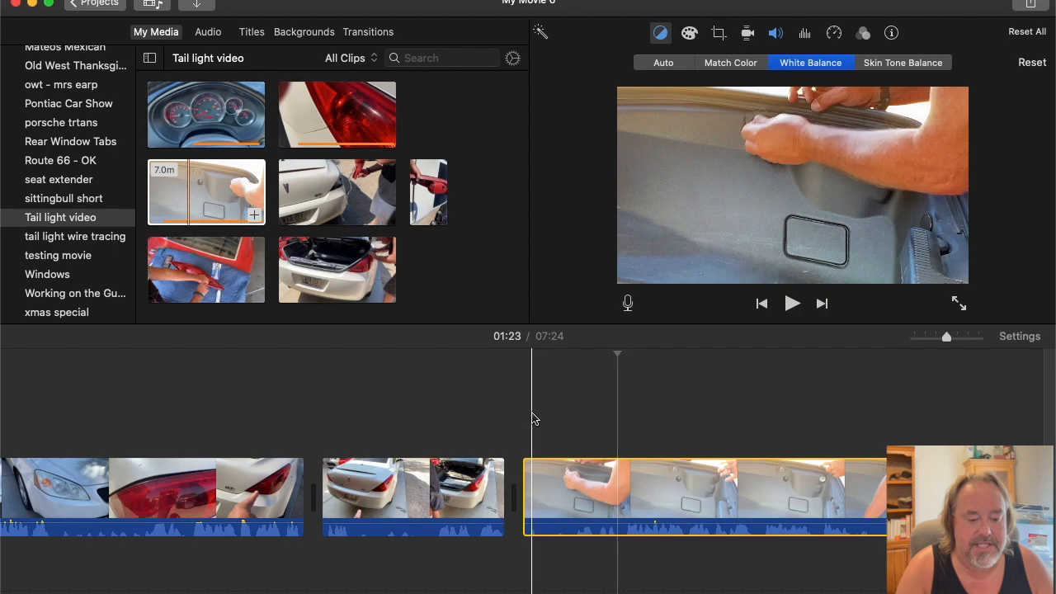
key(space)
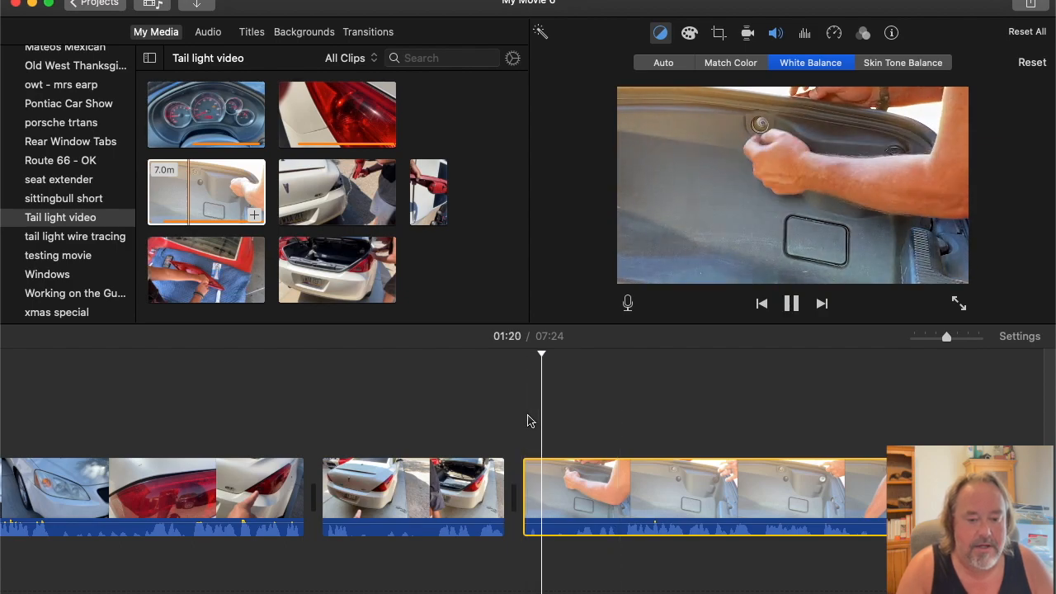
key(space)
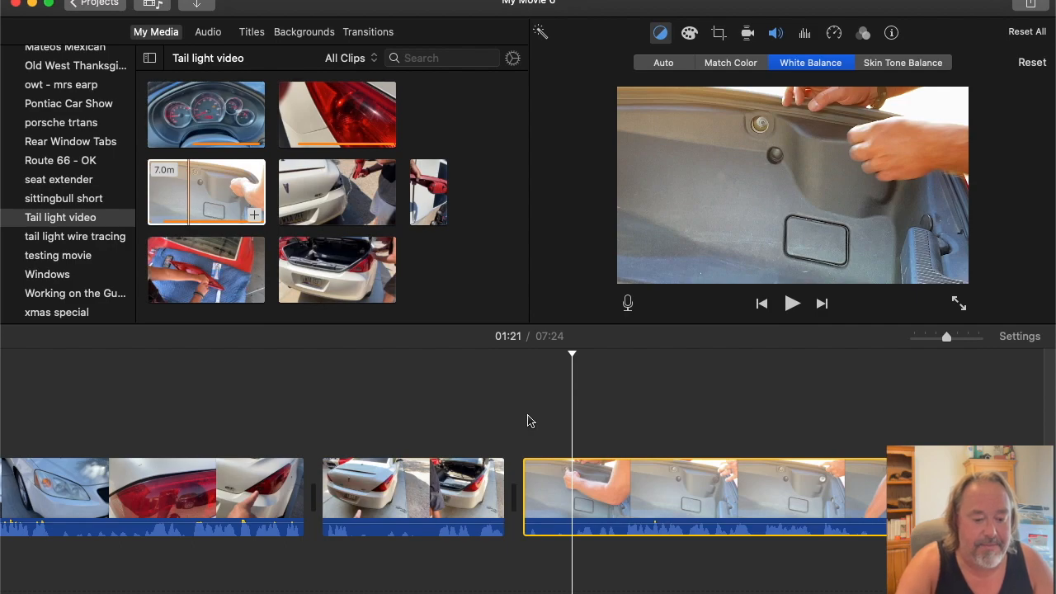
key(super+b)
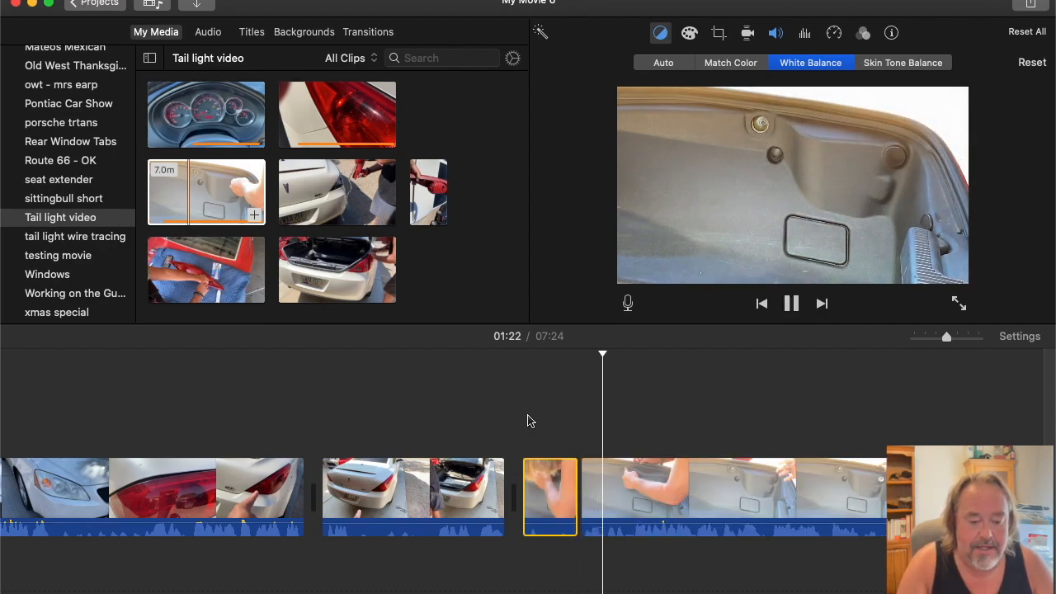
key(space)
key(super+b)
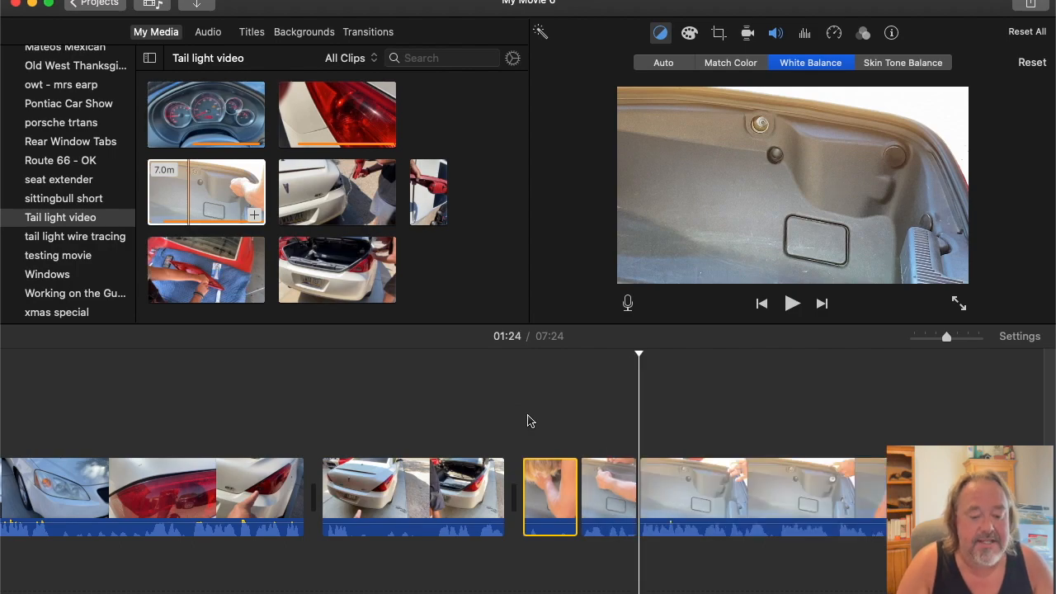
click(624, 488)
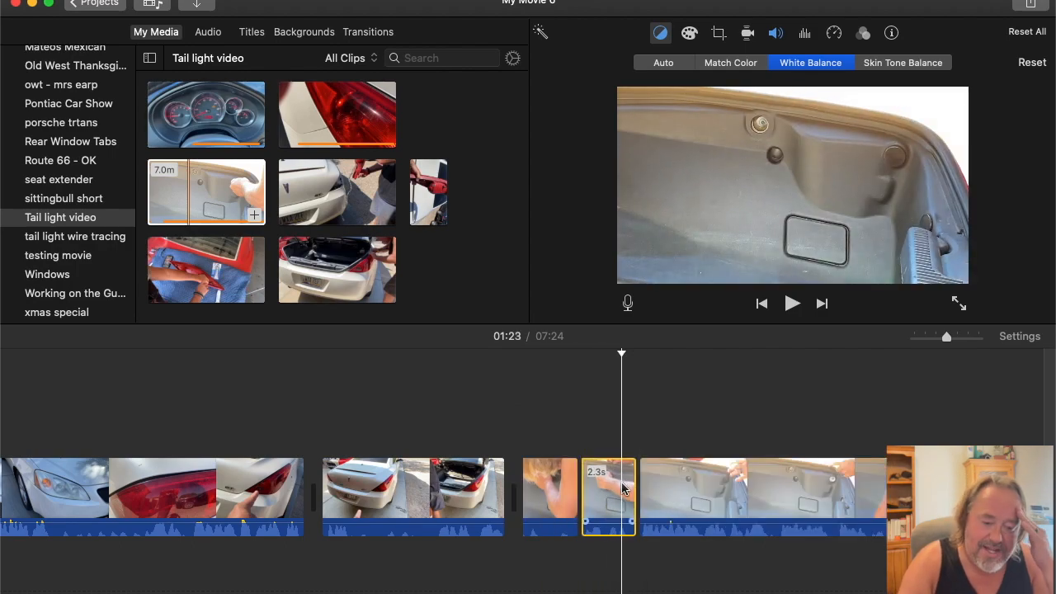
key(Delete)
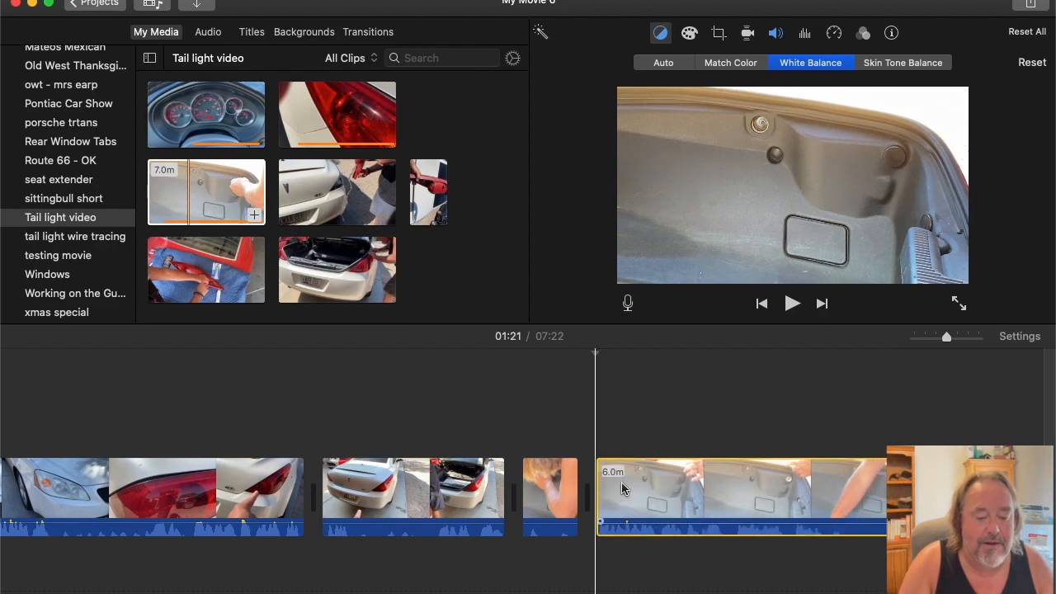
Play on through the trunk liner clip and split it at about 01:30 and again at about 01:32.
key(space)
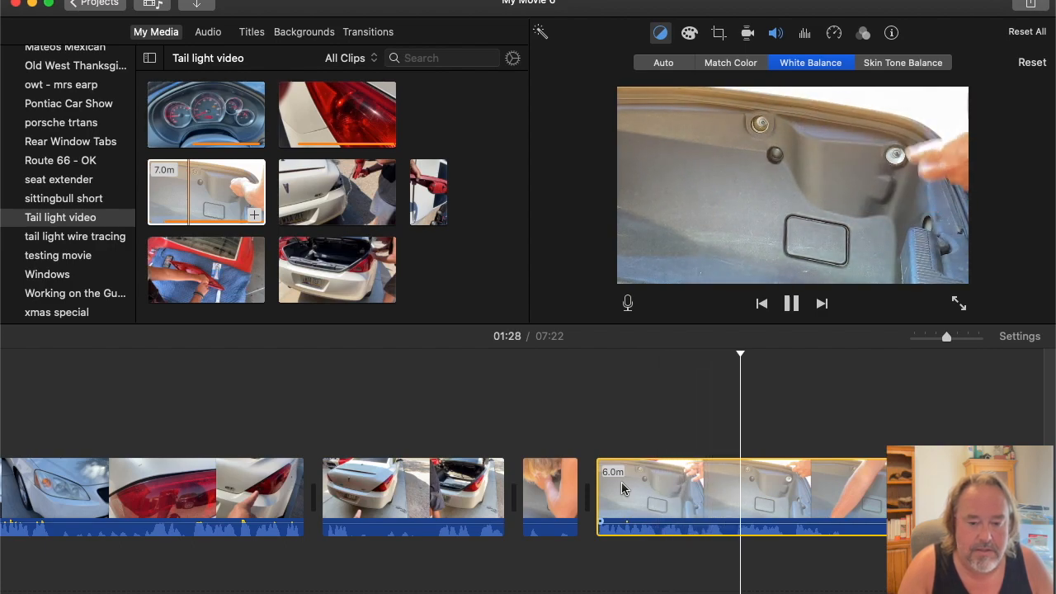
key(space)
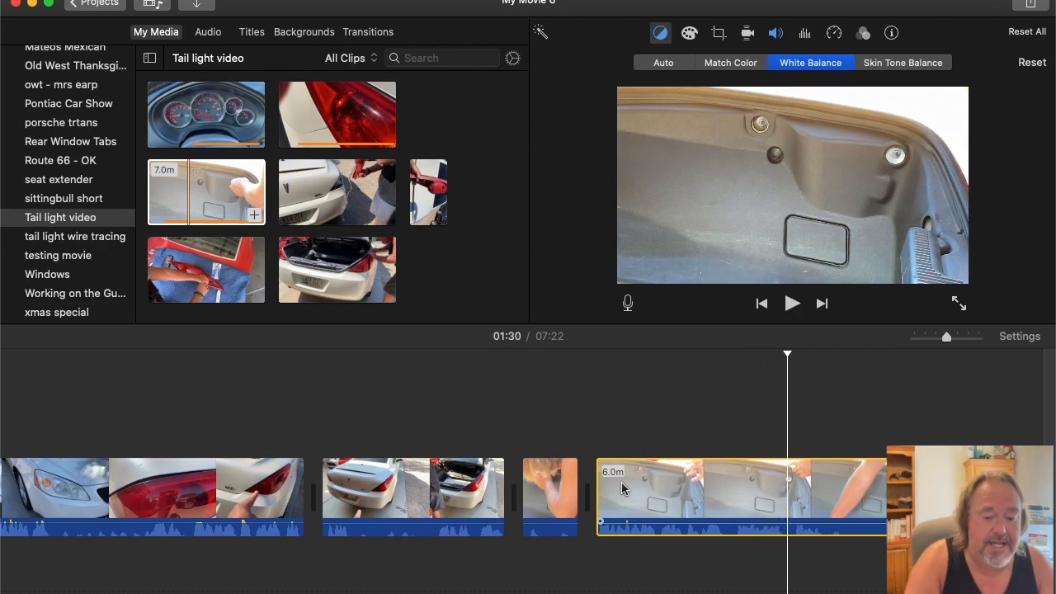
key(super+b)
key(space)
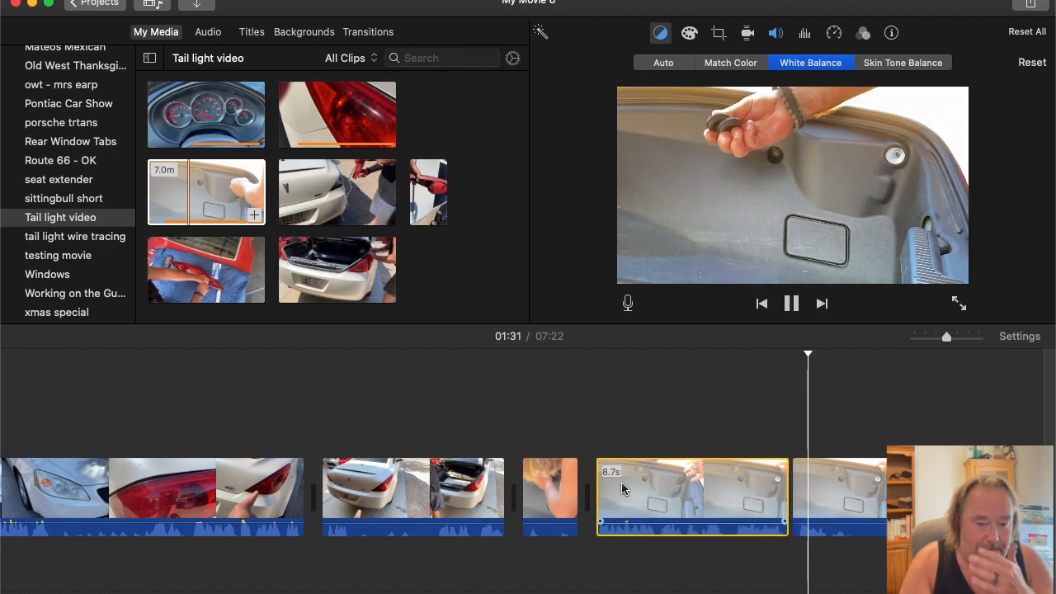
key(space)
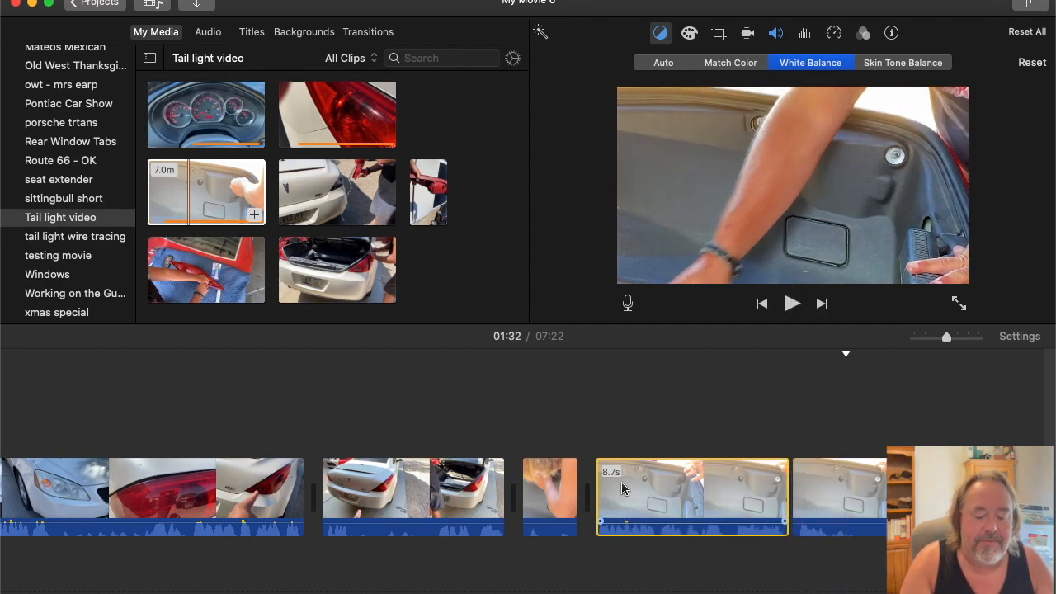
key(space)
key(space)
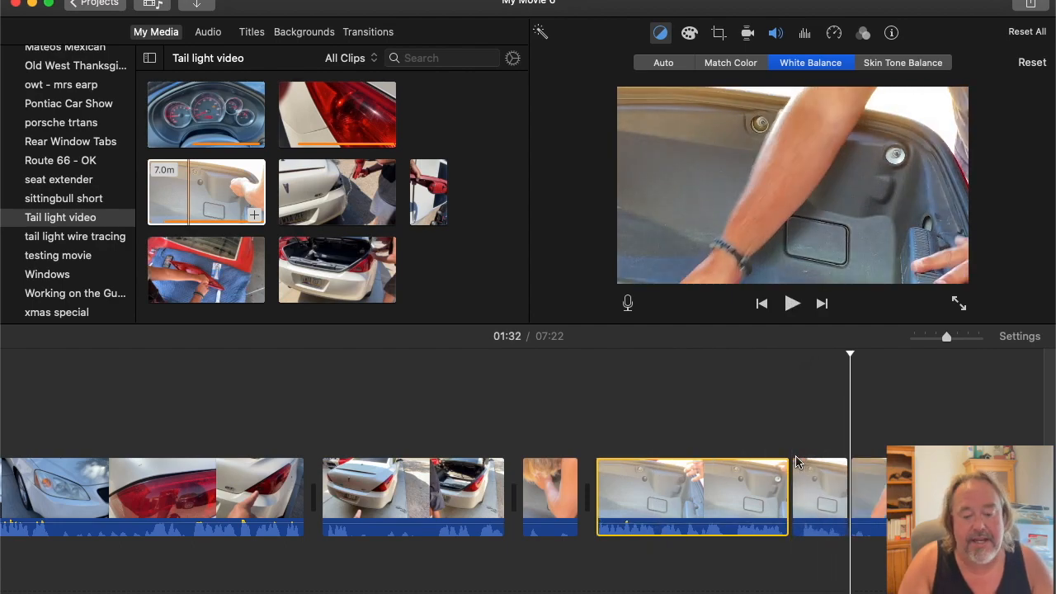
key(super+b)
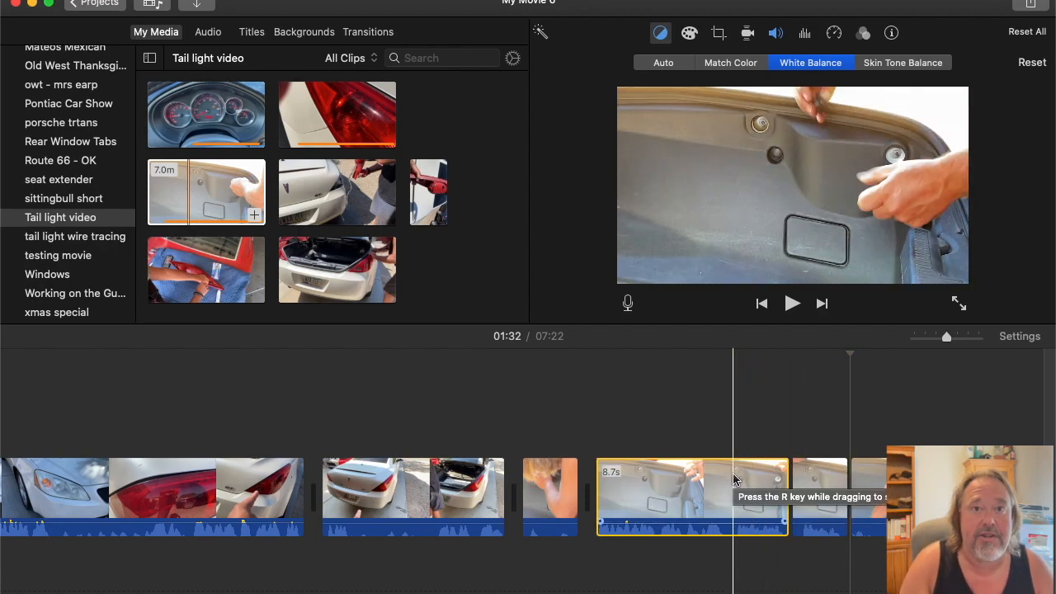
Split the trunk liner footage at about 02:09, just before the power ratchet comes in, and delete the segment between 01:32 and that split.
scroll(792, 491, right, 3)
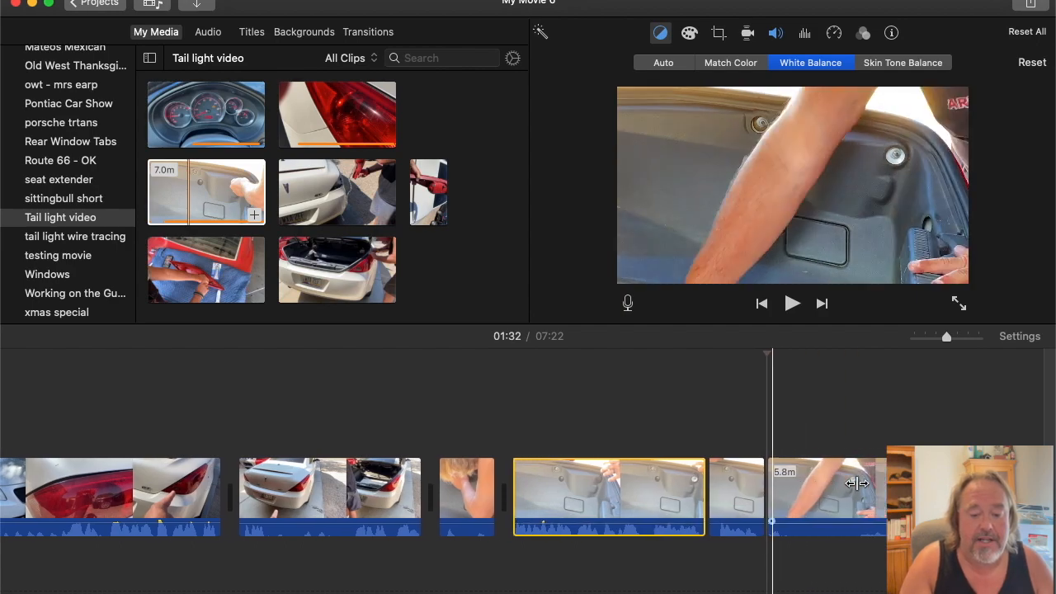
scroll(868, 502, right, 3)
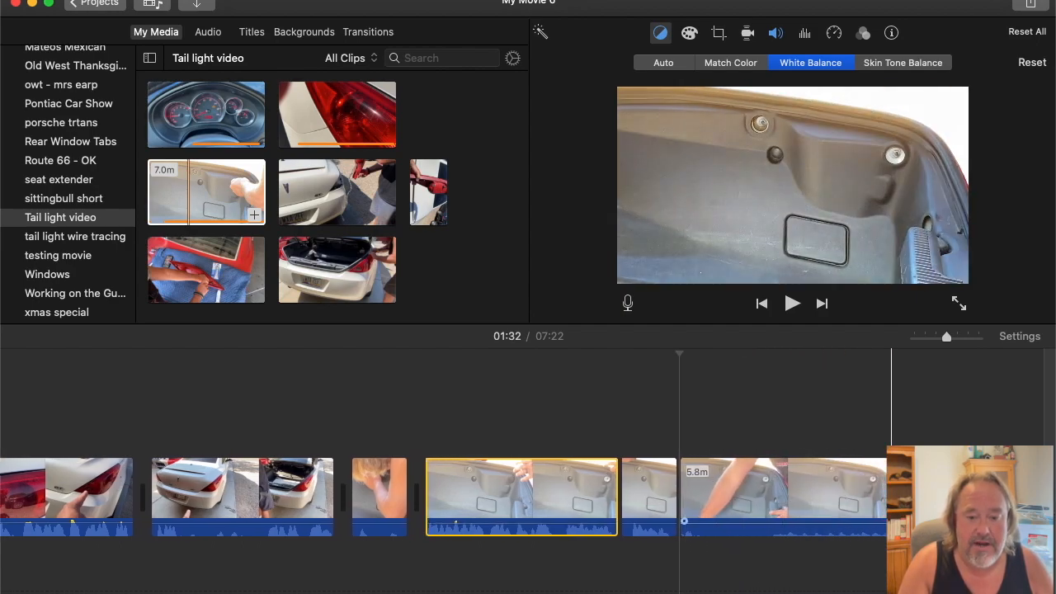
scroll(847, 495, right, 7)
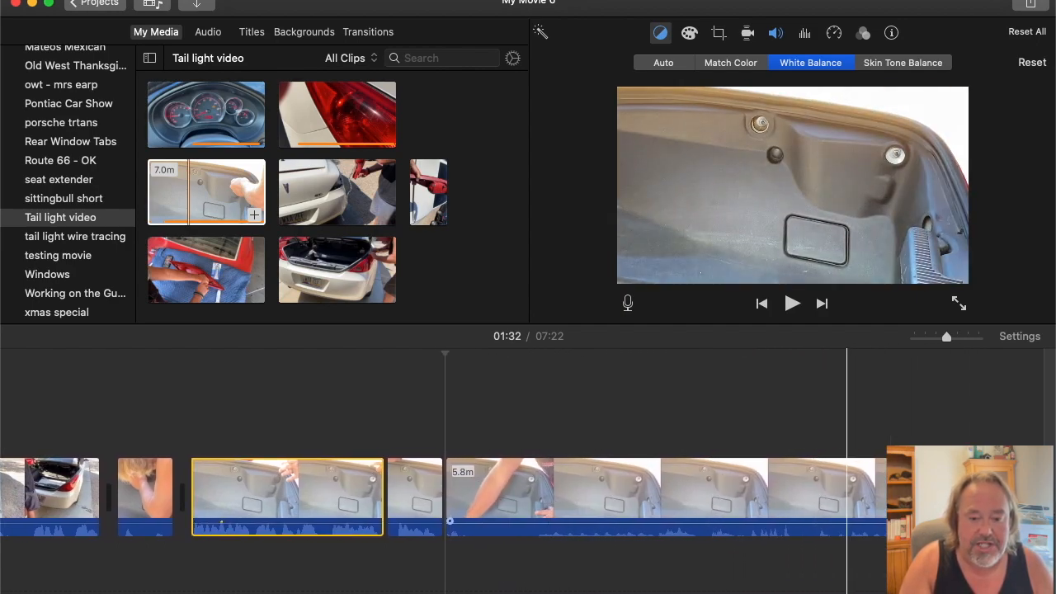
scroll(986, 495, right, 8)
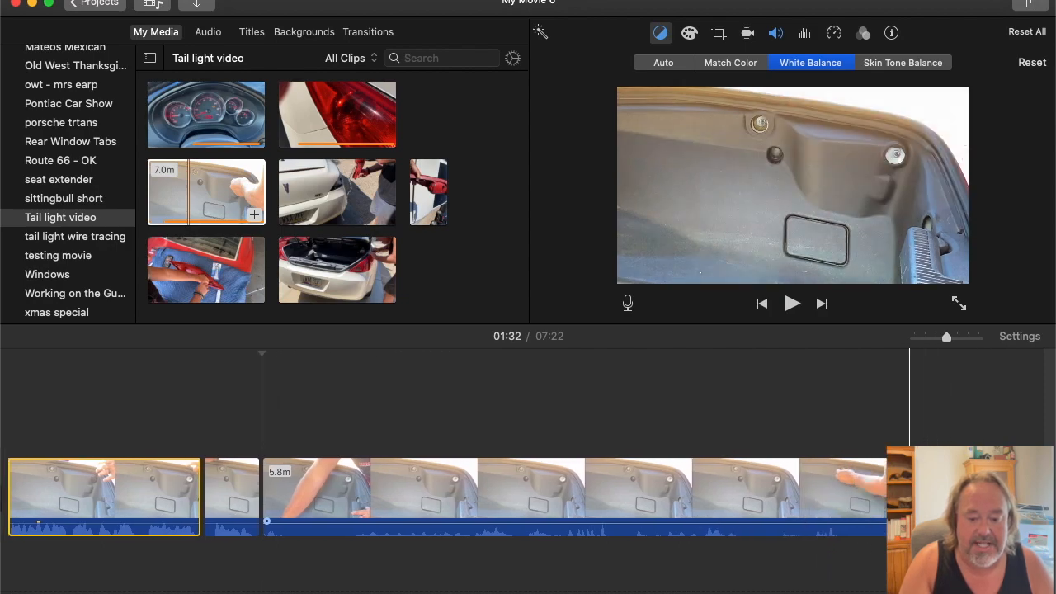
key(space)
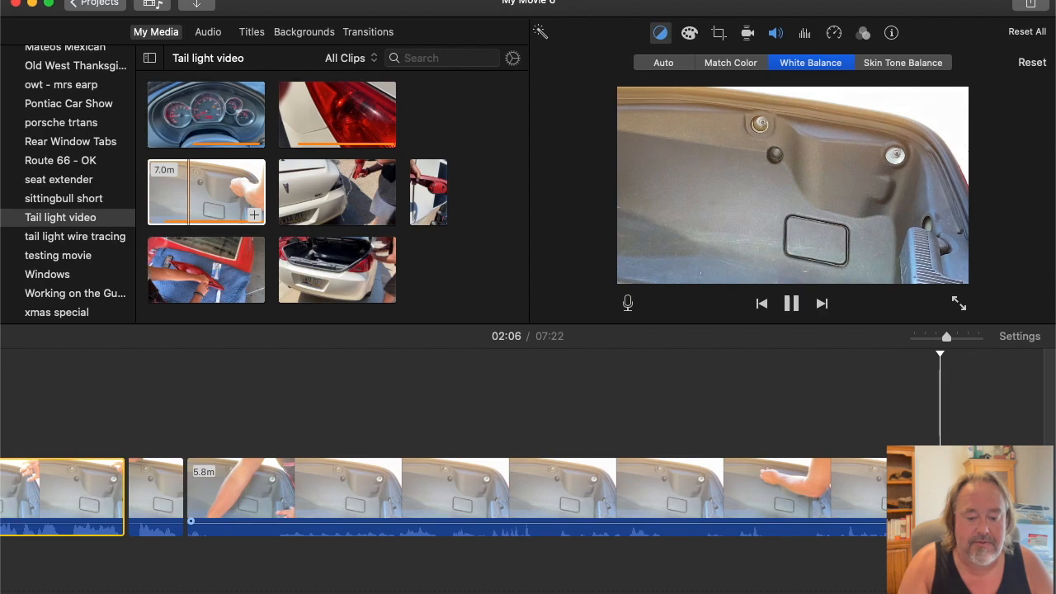
scroll(528, 495, right, 6)
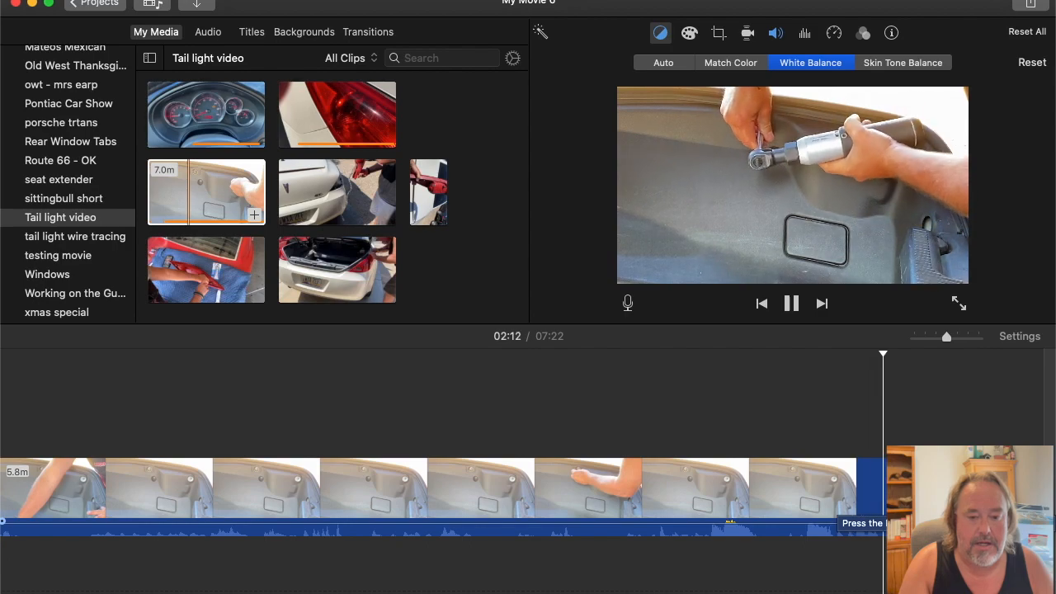
key(space)
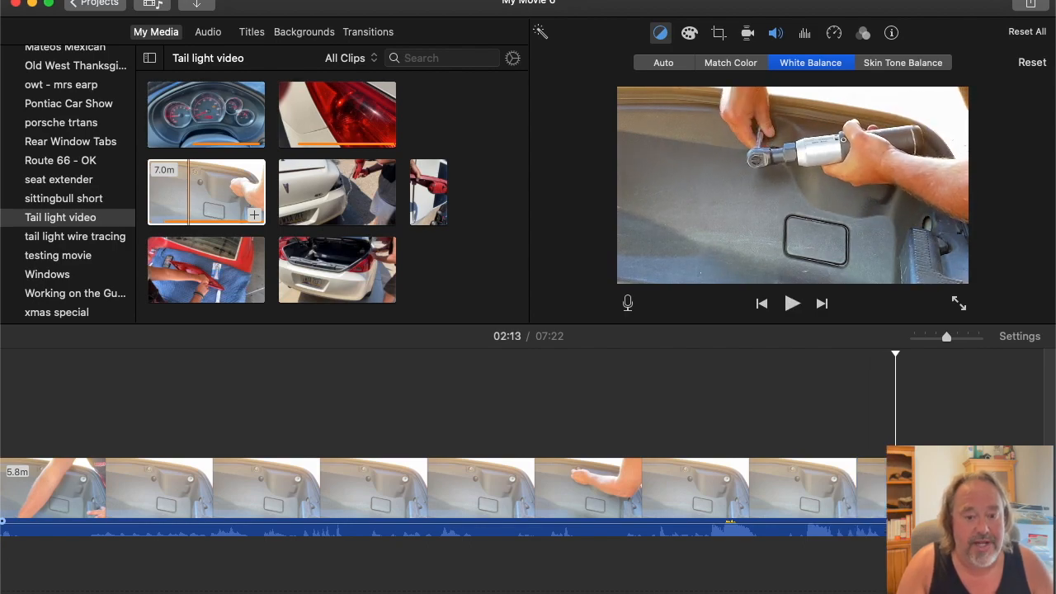
click(813, 516)
key(super+b)
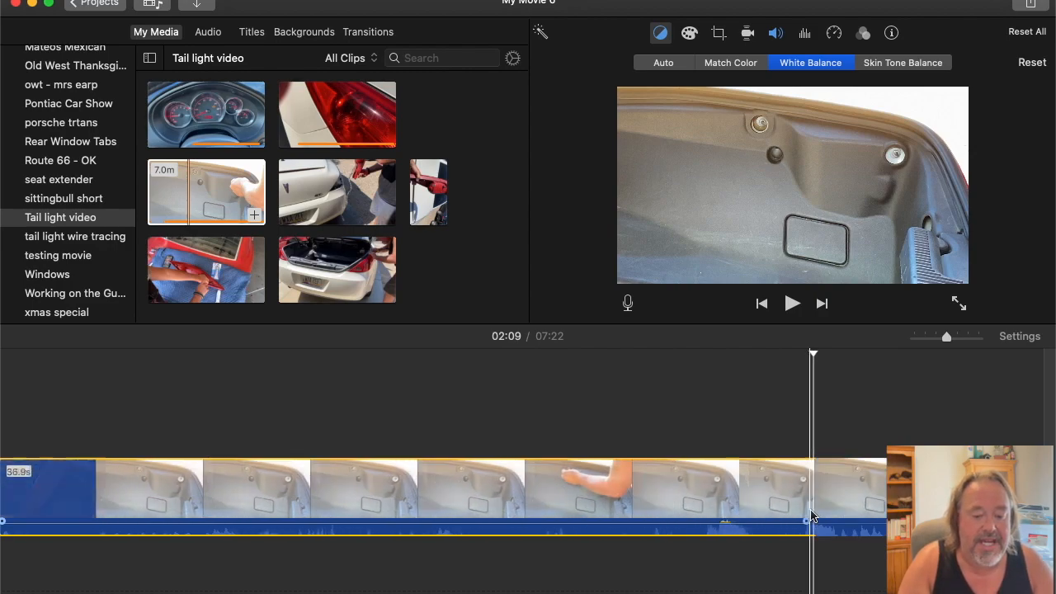
click(767, 507)
key(Delete)
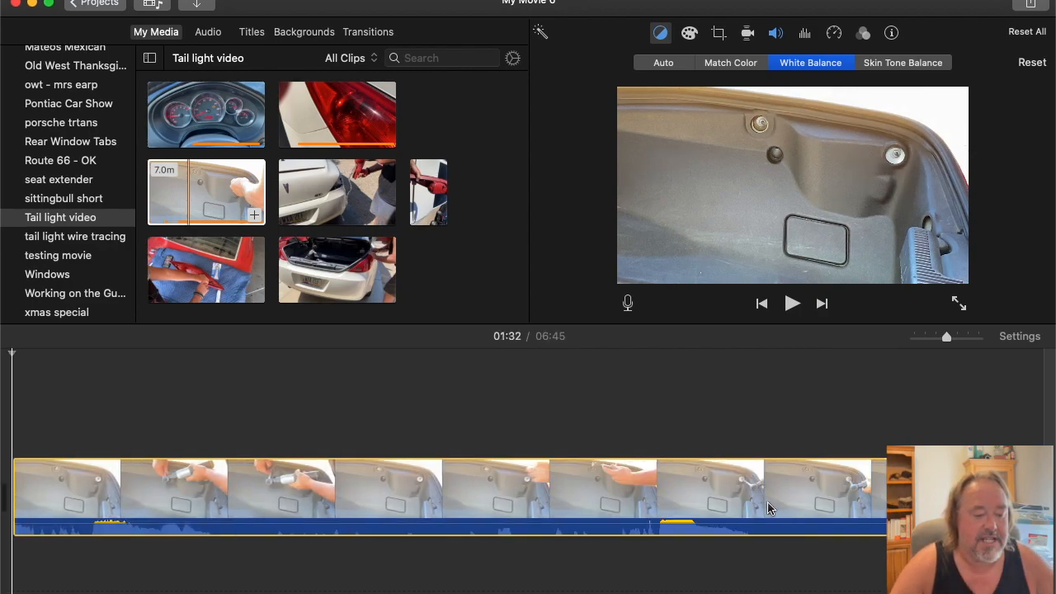
Split the power ratchet clip at about 01:38 and again just before 01:50, and delete the segment between the two splits.
scroll(633, 520, left, 5)
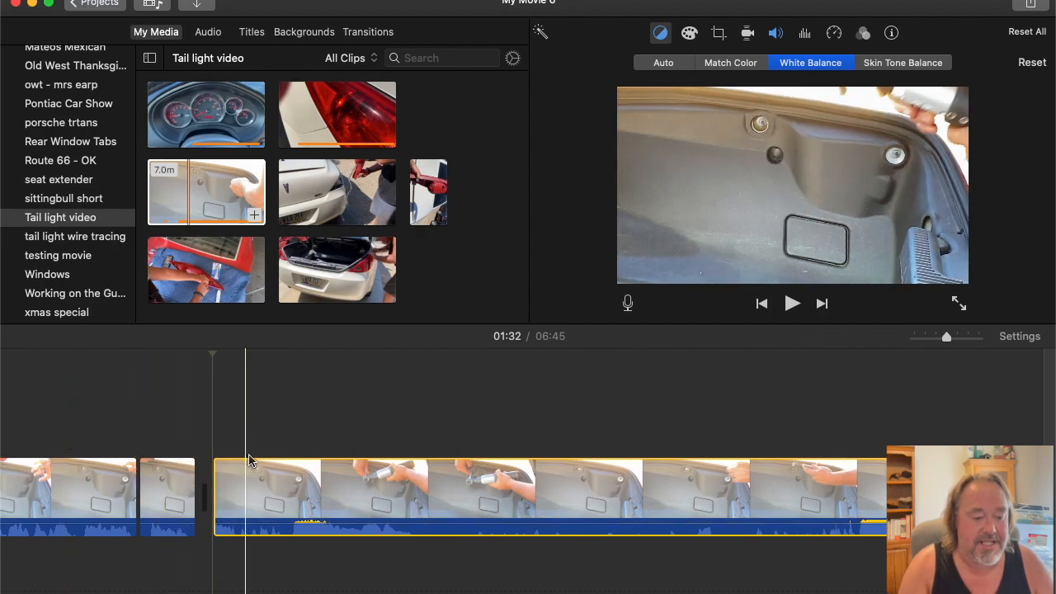
click(165, 455)
key(space)
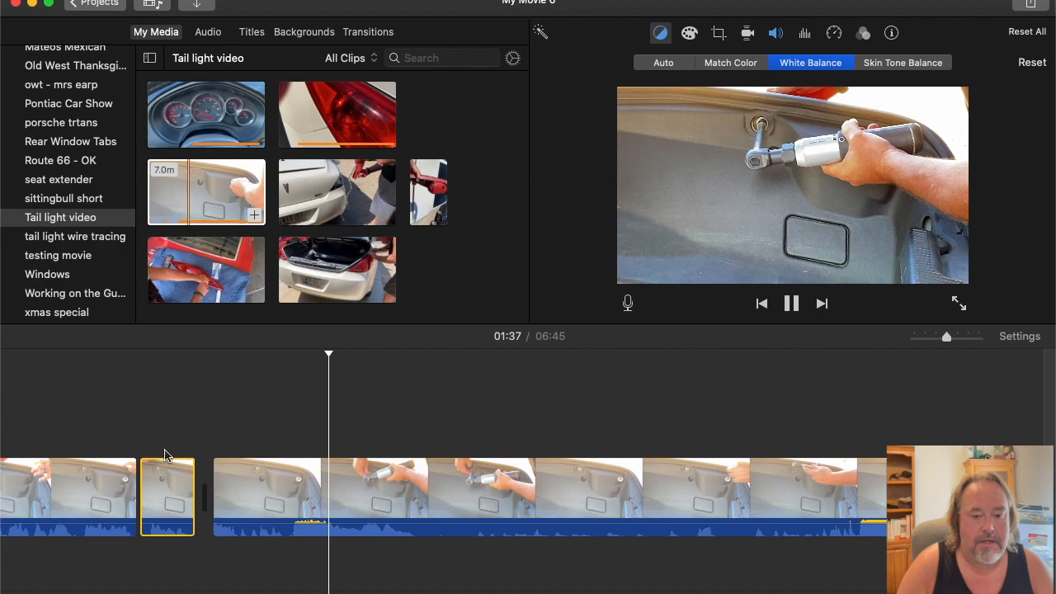
key(space)
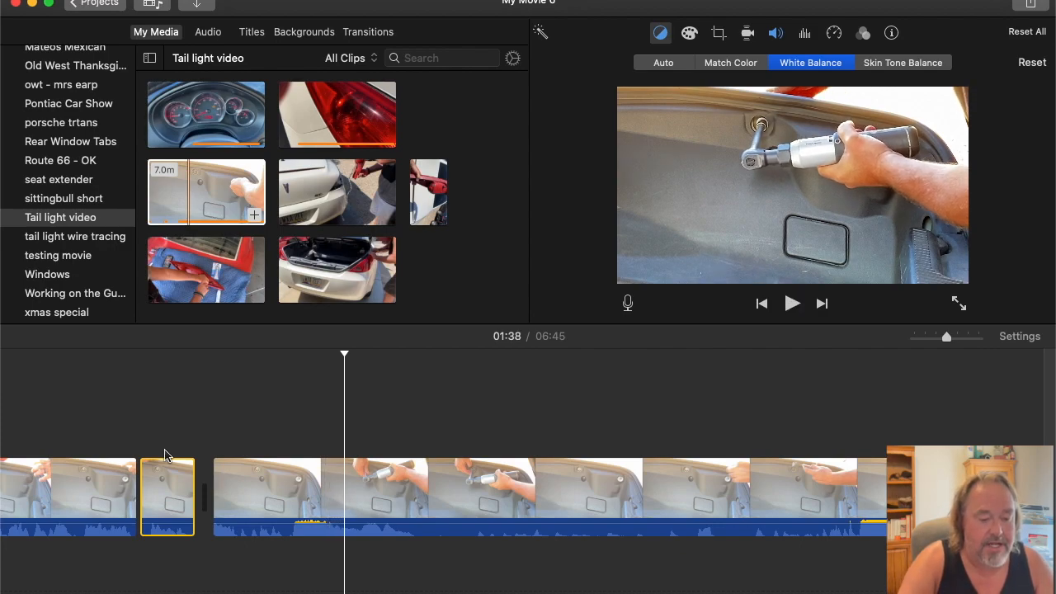
key(super+b)
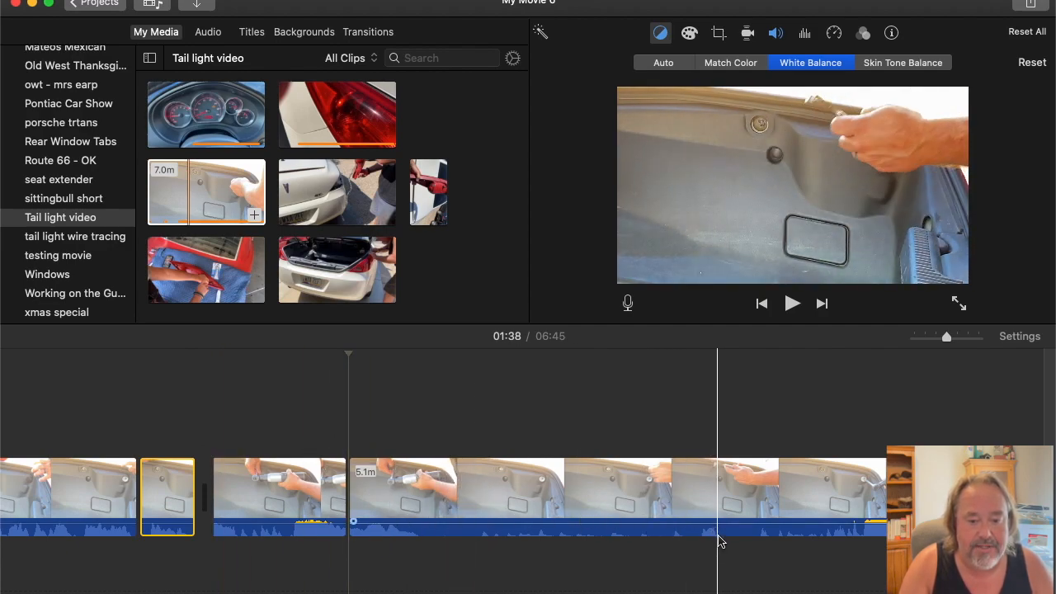
click(629, 538)
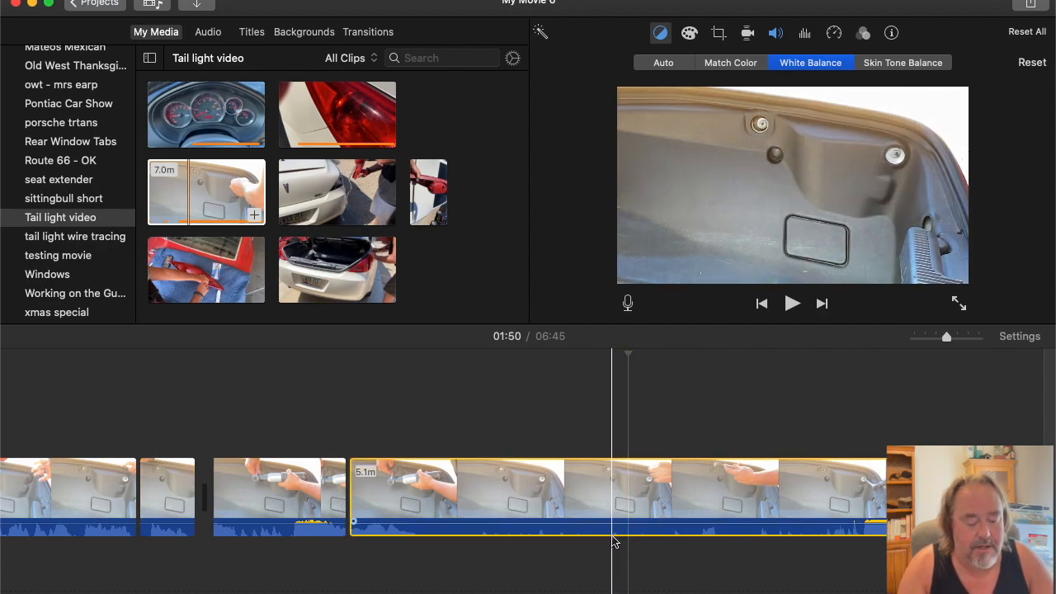
key(super+b)
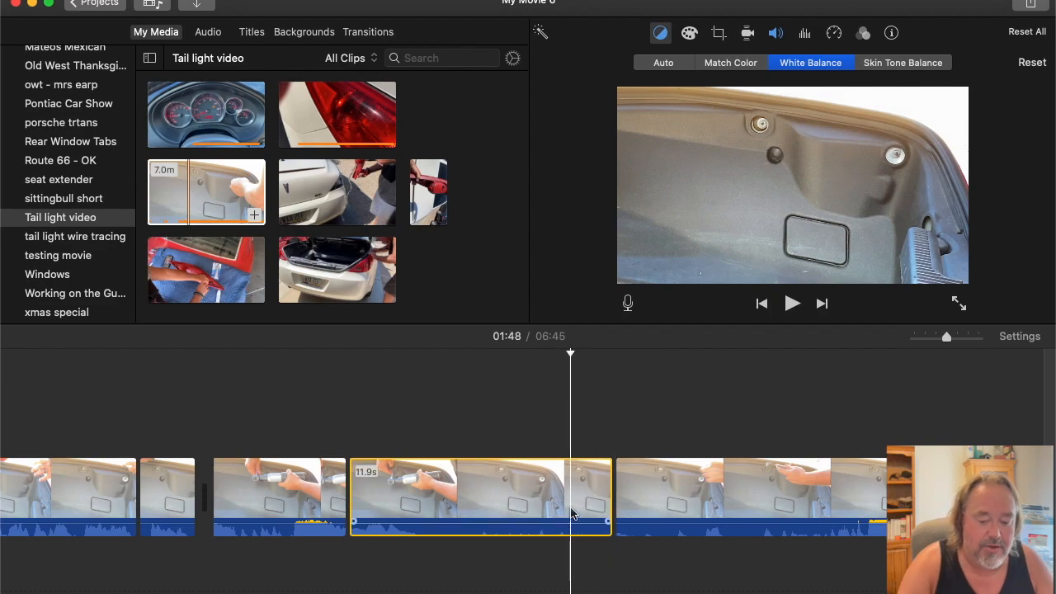
key(Delete)
Split the following trunk liner clip at about 01:43 and 01:47, and delete the segment between the two splits.
key(space)
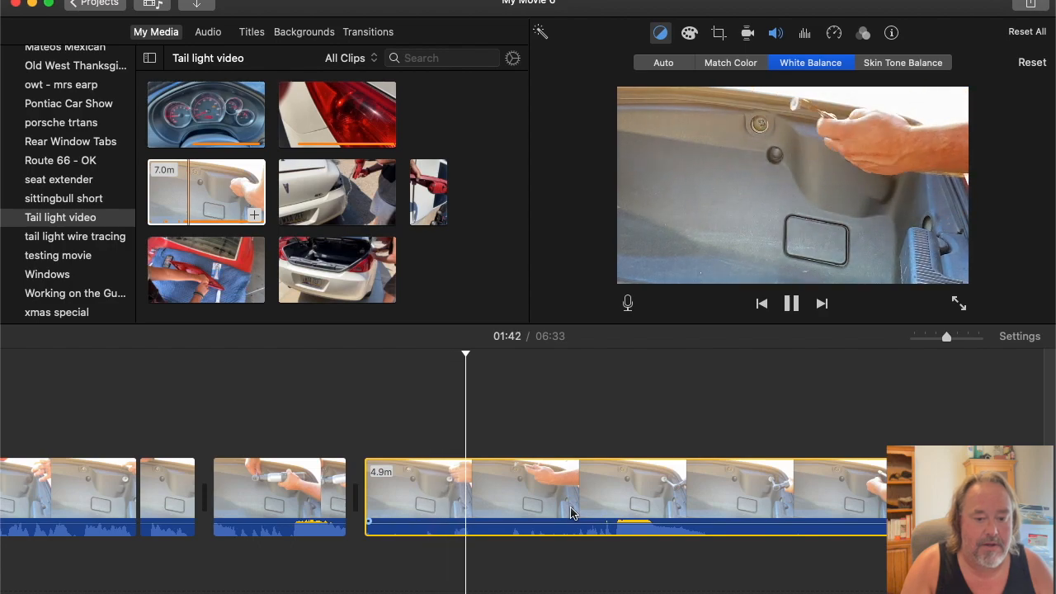
key(space)
key(super+b)
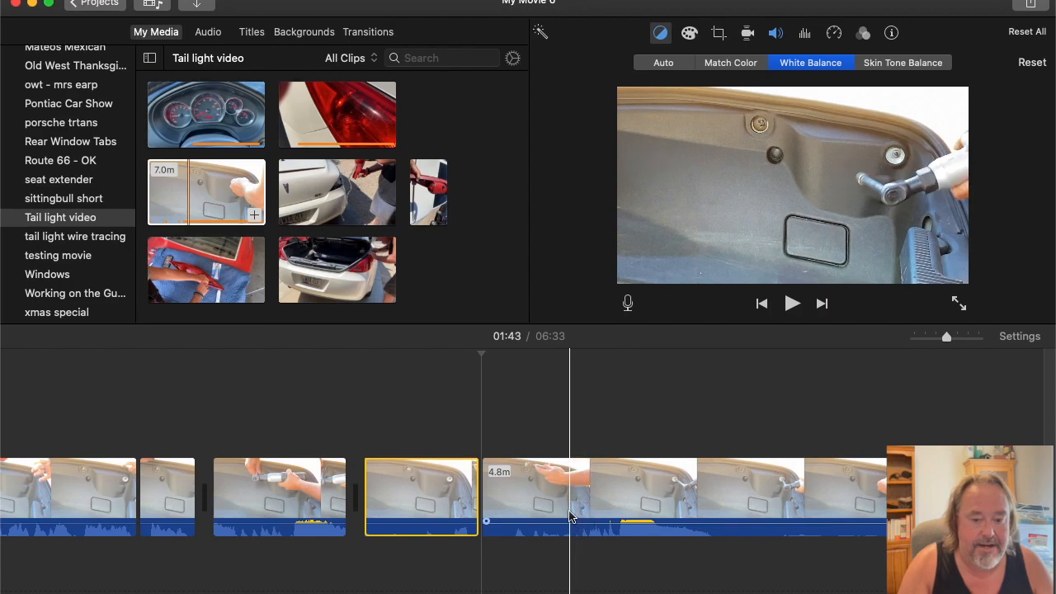
click(568, 516)
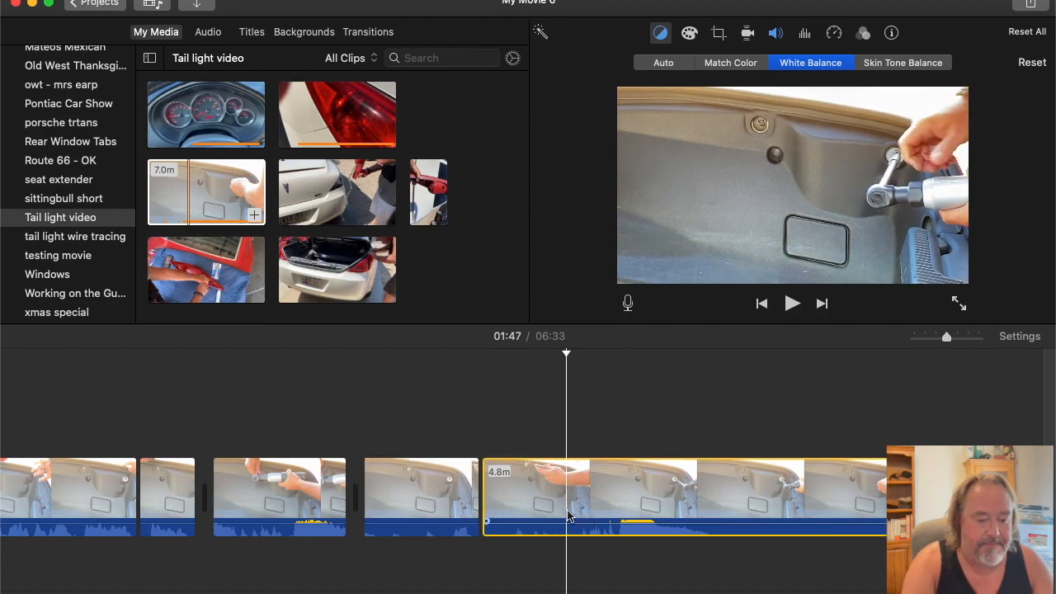
key(super+b)
key(Delete)
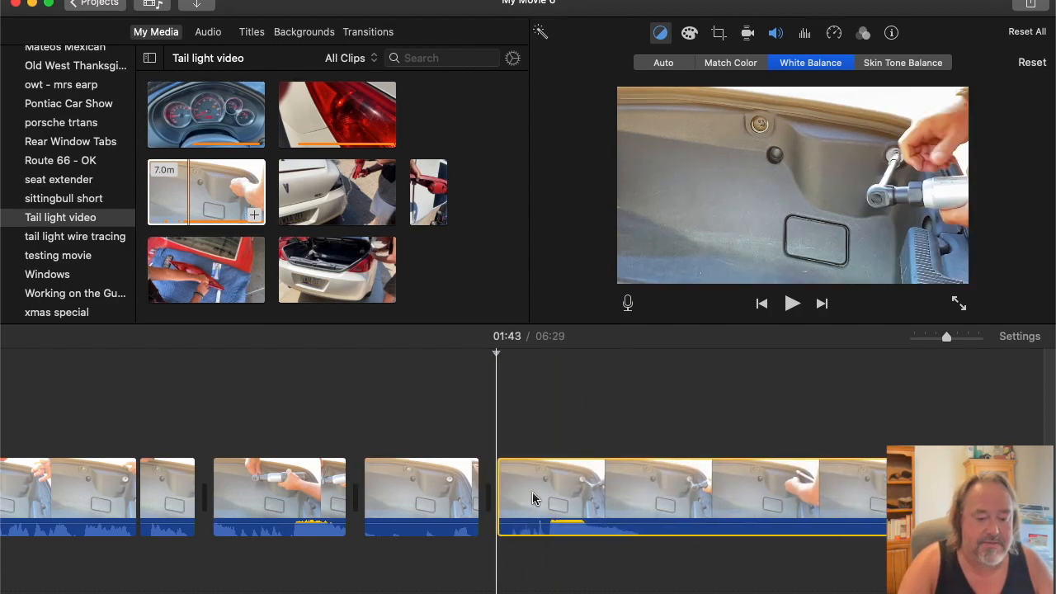
Split the clip after the 01:43 cut at about 01:44 and delete the short piece before that split.
key(space)
key(space)
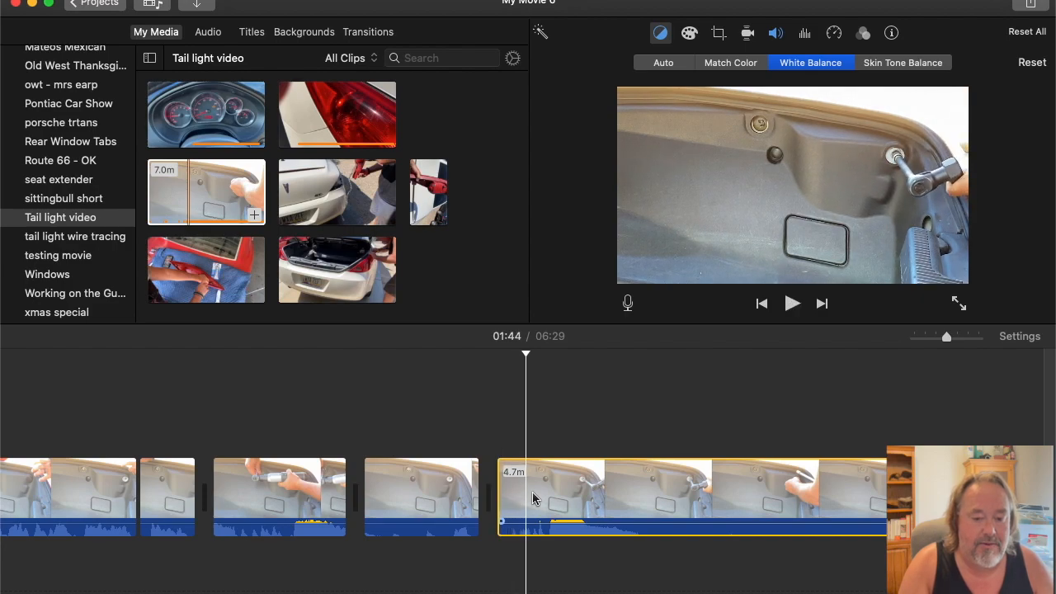
key(super+b)
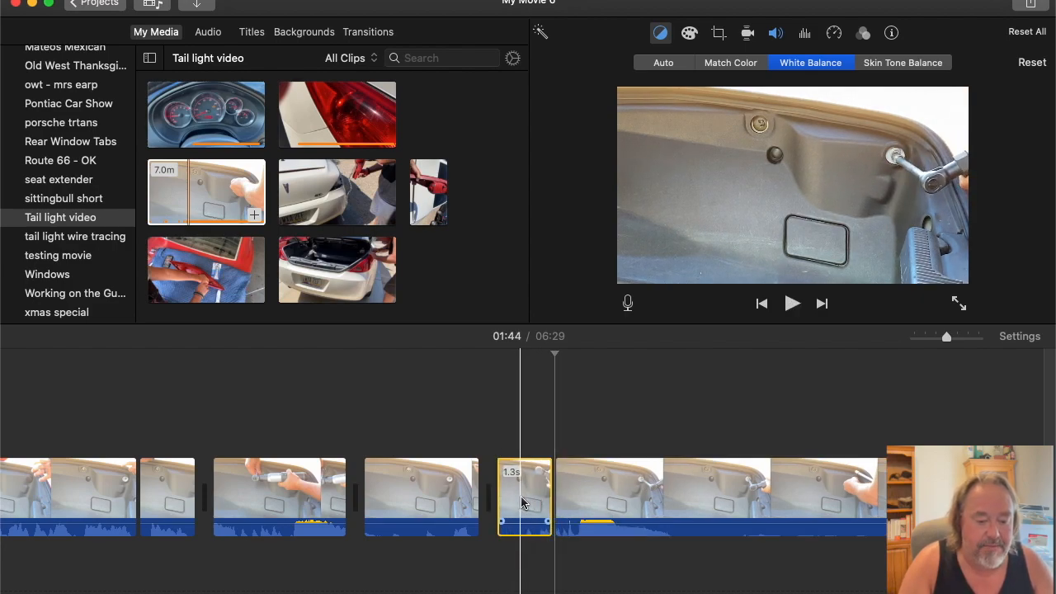
key(Delete)
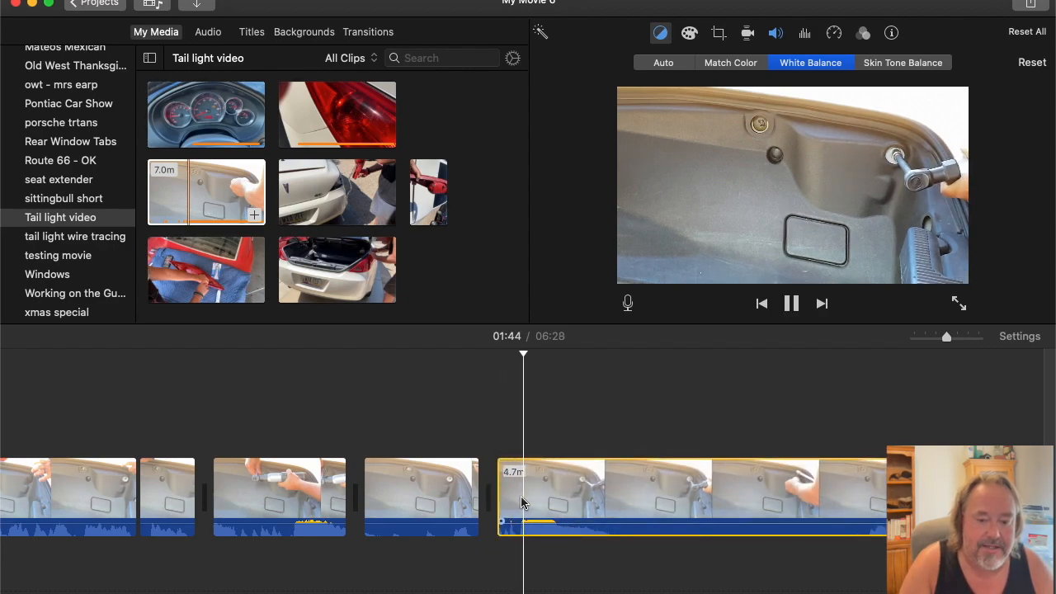
Split the trunk liner clip at 01:46 and 01:59, and delete the segment between the two splits.
key(space)
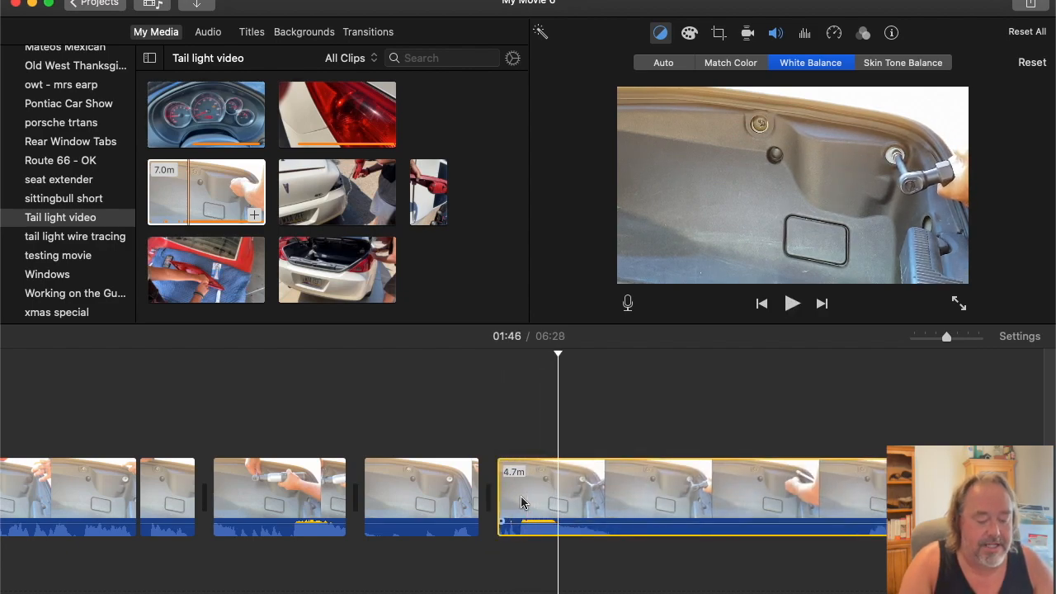
key(super+b)
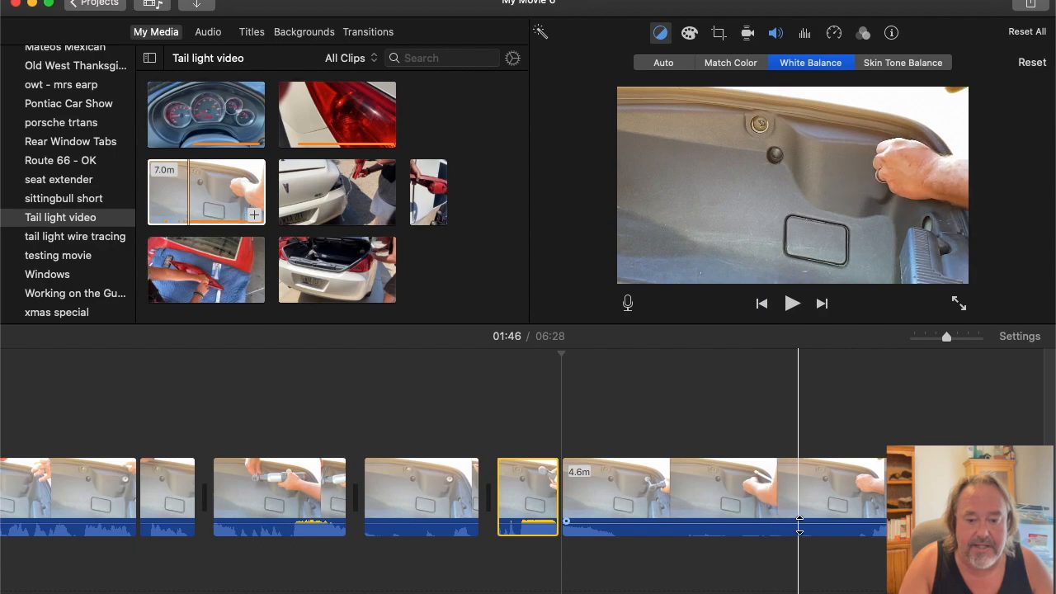
click(856, 534)
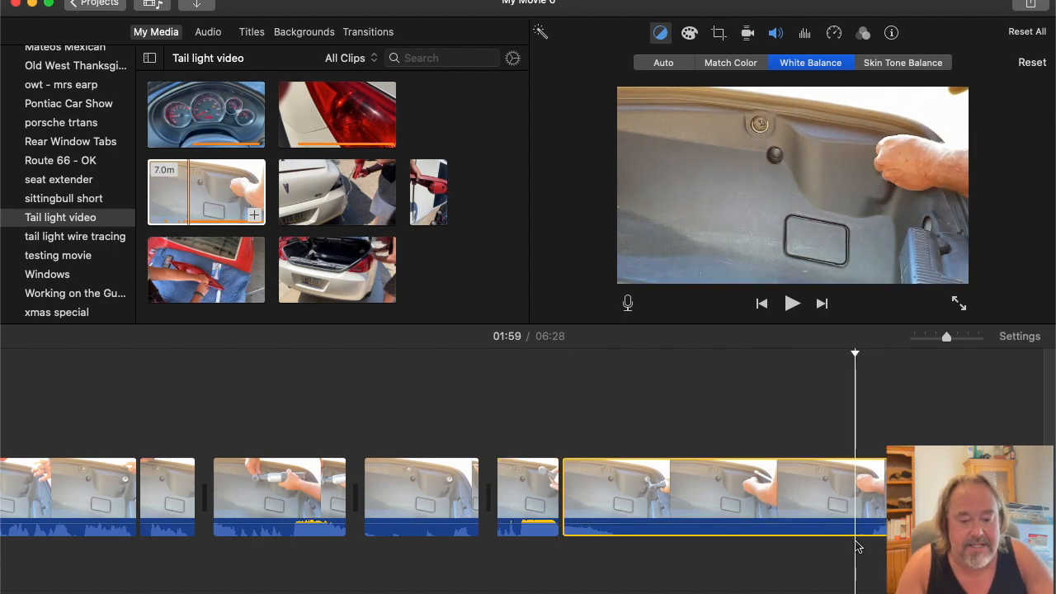
key(super+b)
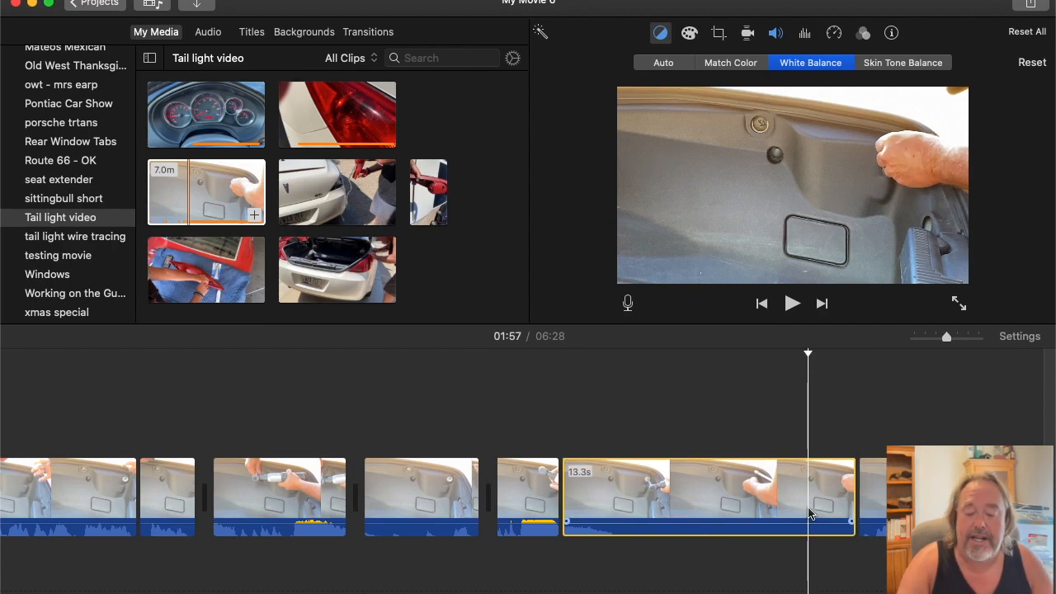
key(Delete)
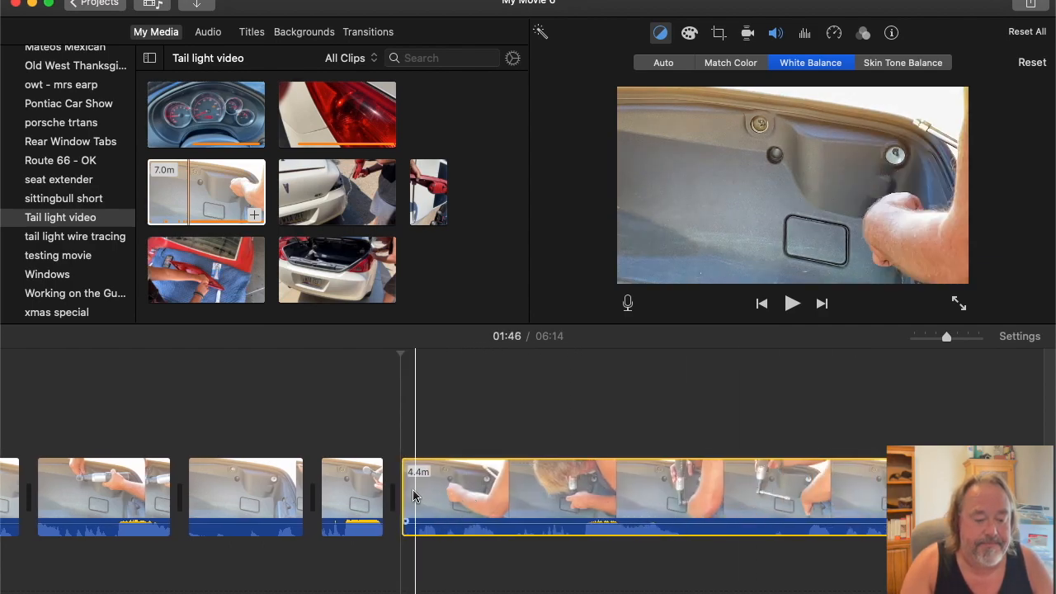
Split the power ratchet footage at 01:56 and the open trunk footage at 02:27, and delete the segment between the two splits.
key(space)
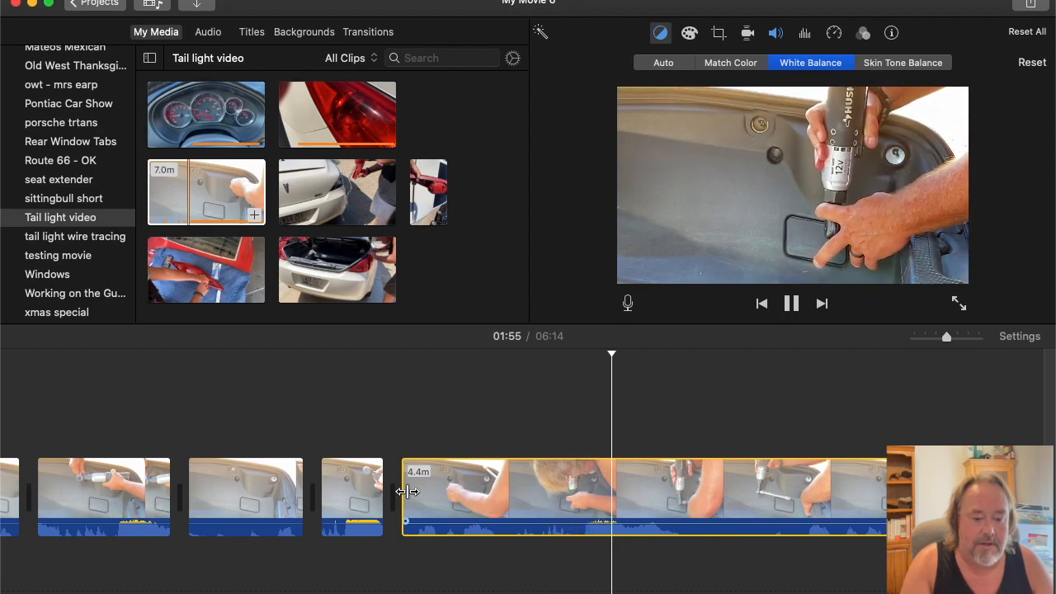
key(space)
key(super+b)
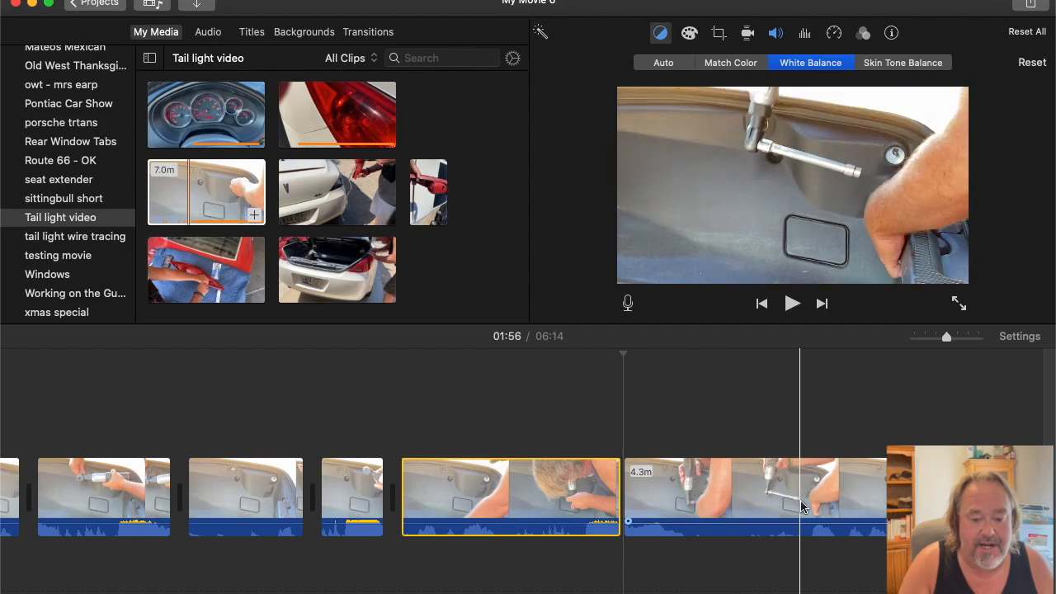
key(space)
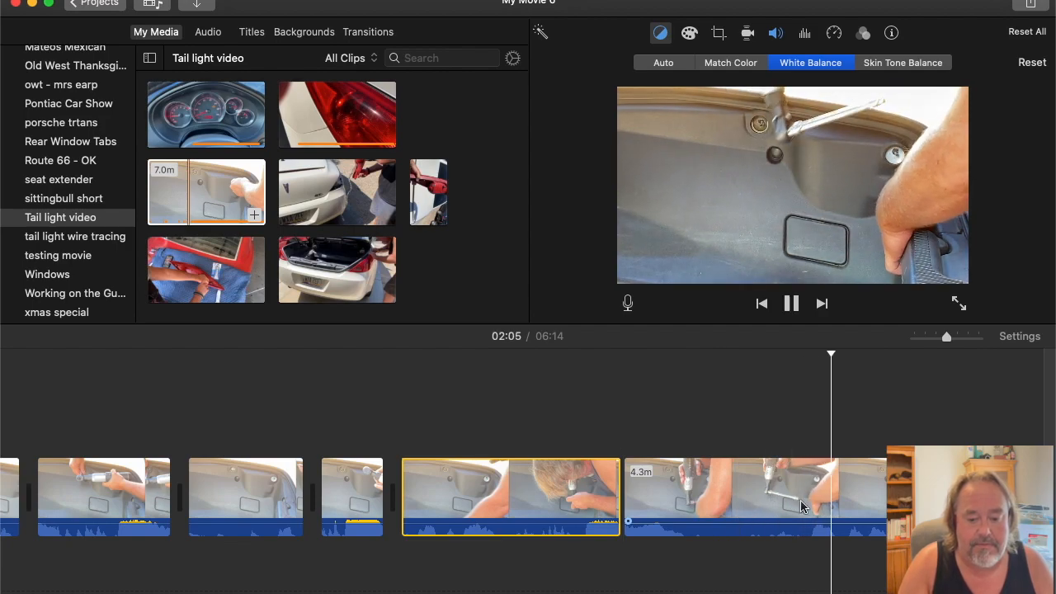
click(790, 503)
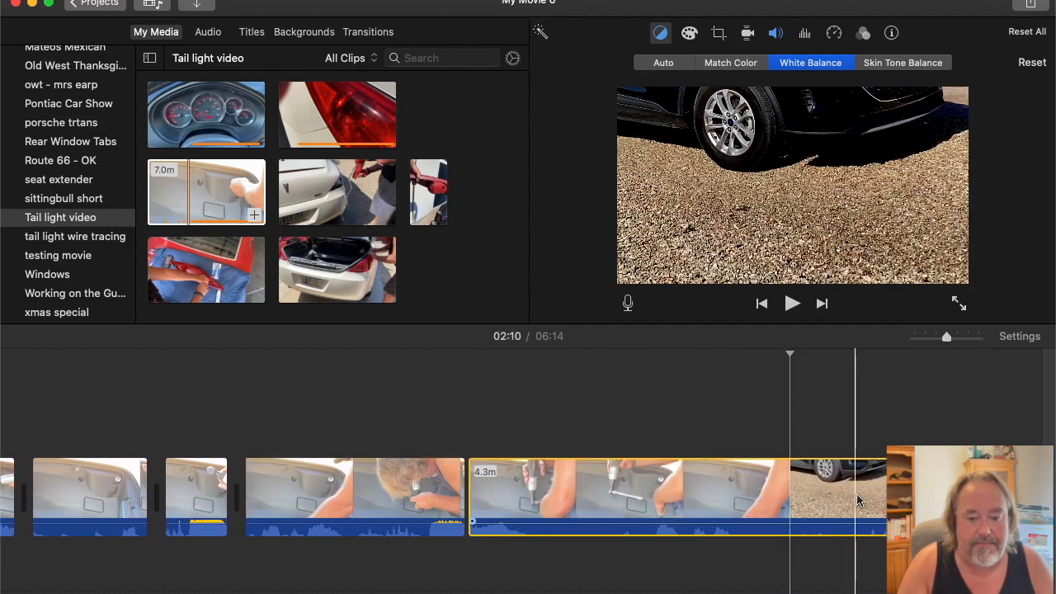
scroll(858, 501, right, 5)
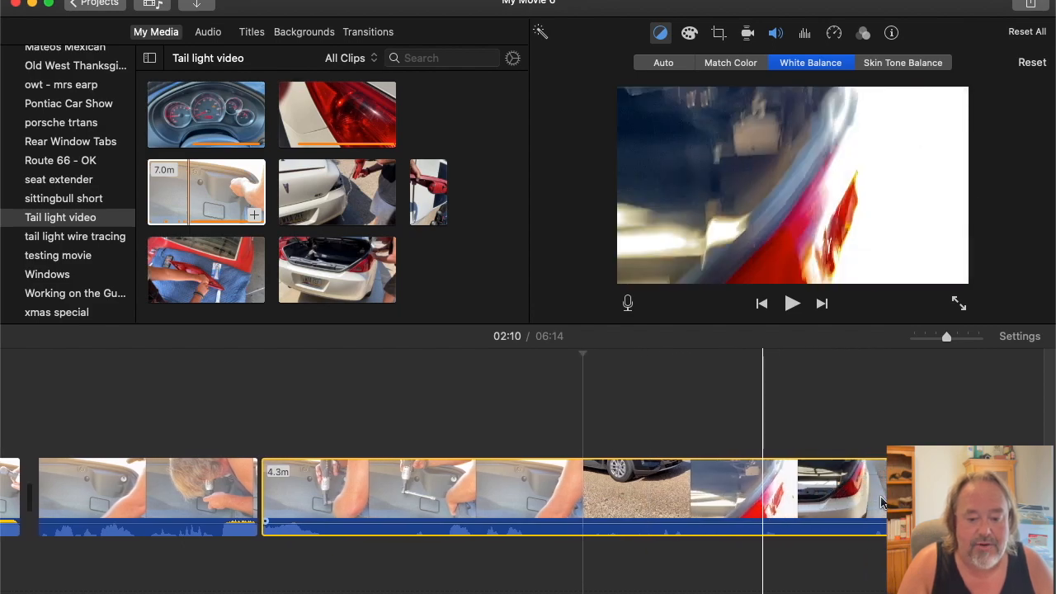
scroll(444, 495, right, 3)
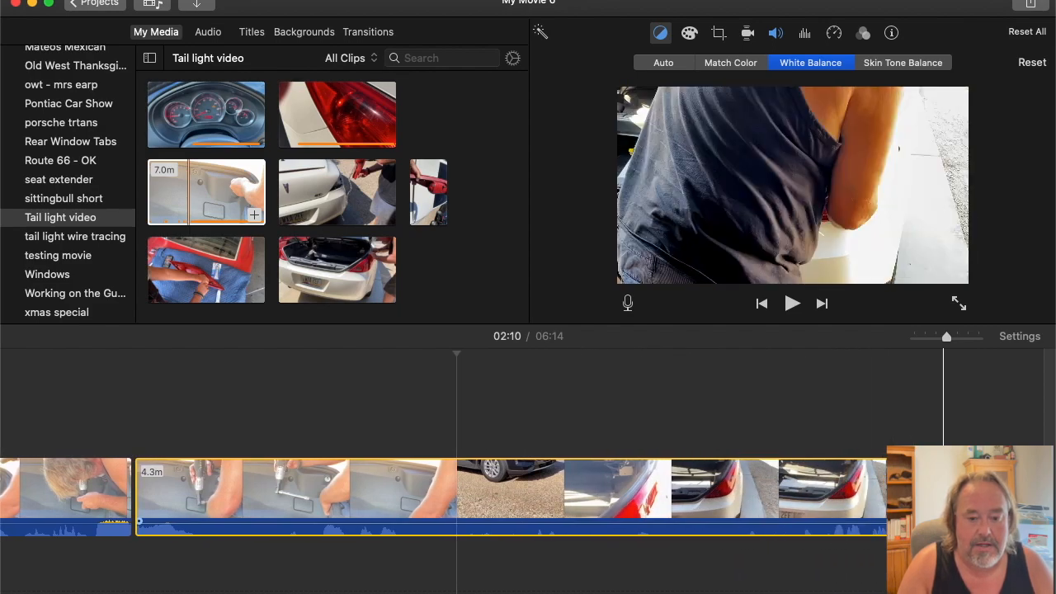
key(space)
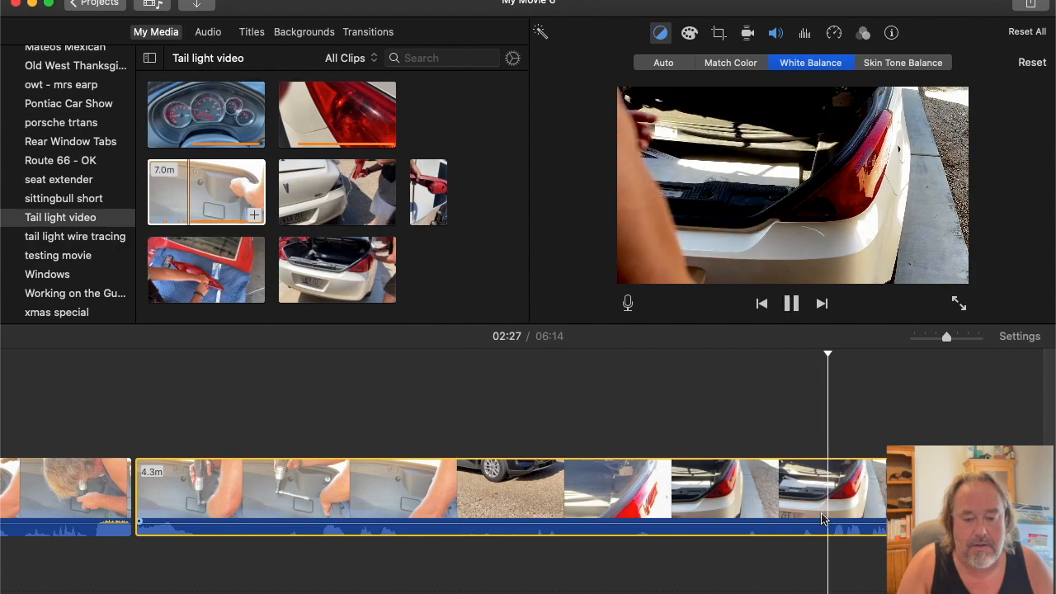
key(space)
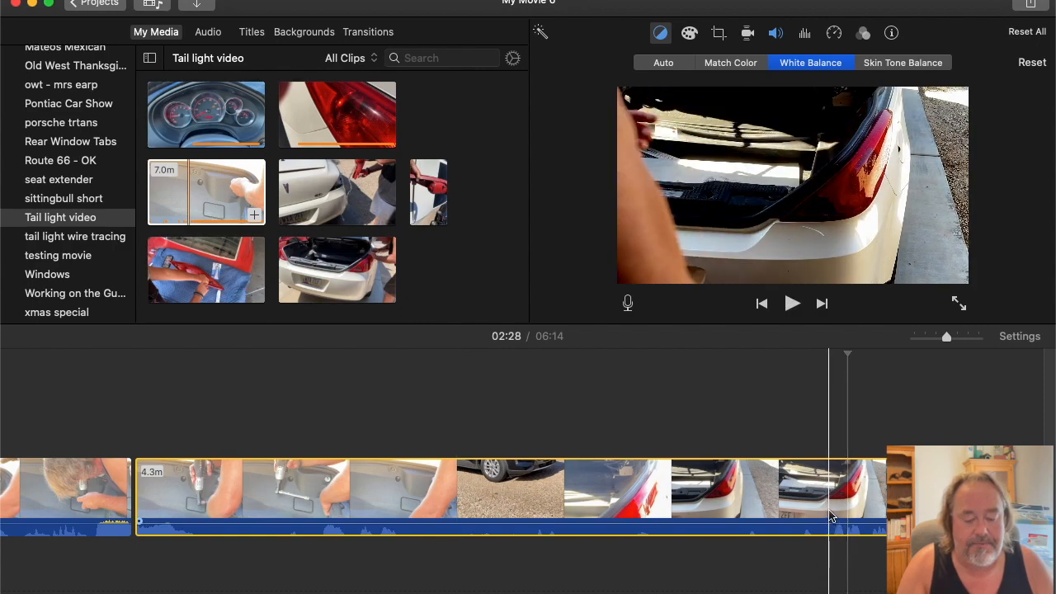
key(super+b)
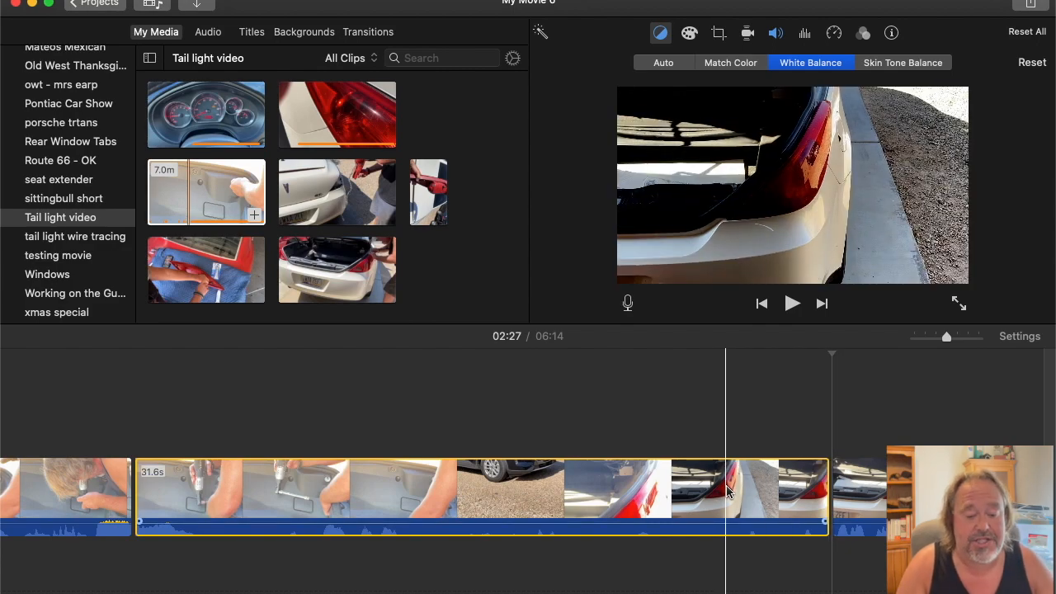
key(Delete)
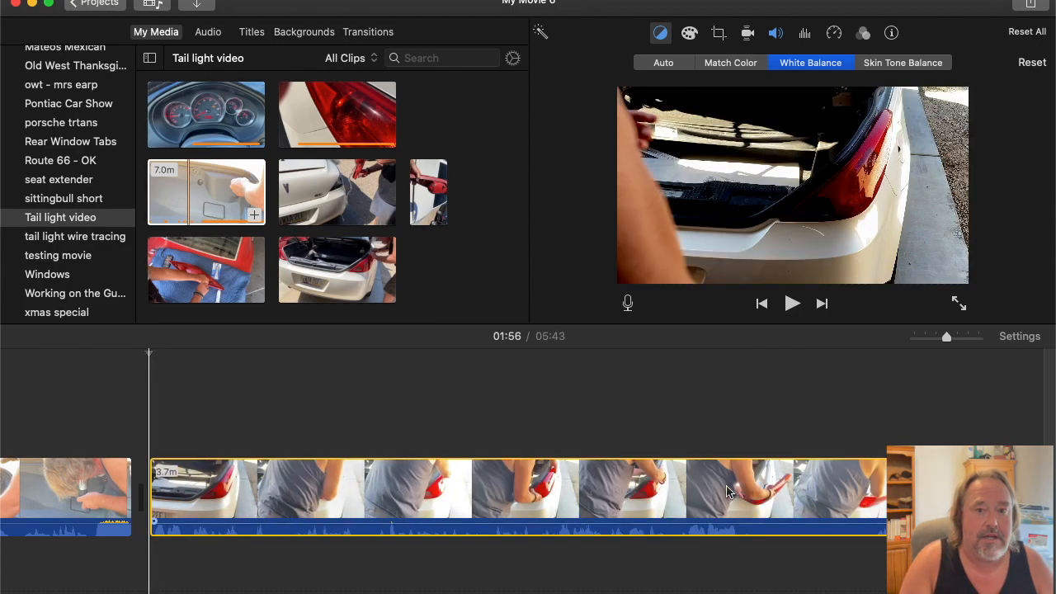
Split the tail light removal clip at 02:03 and 02:17, and delete the segment between the two splits.
key(space)
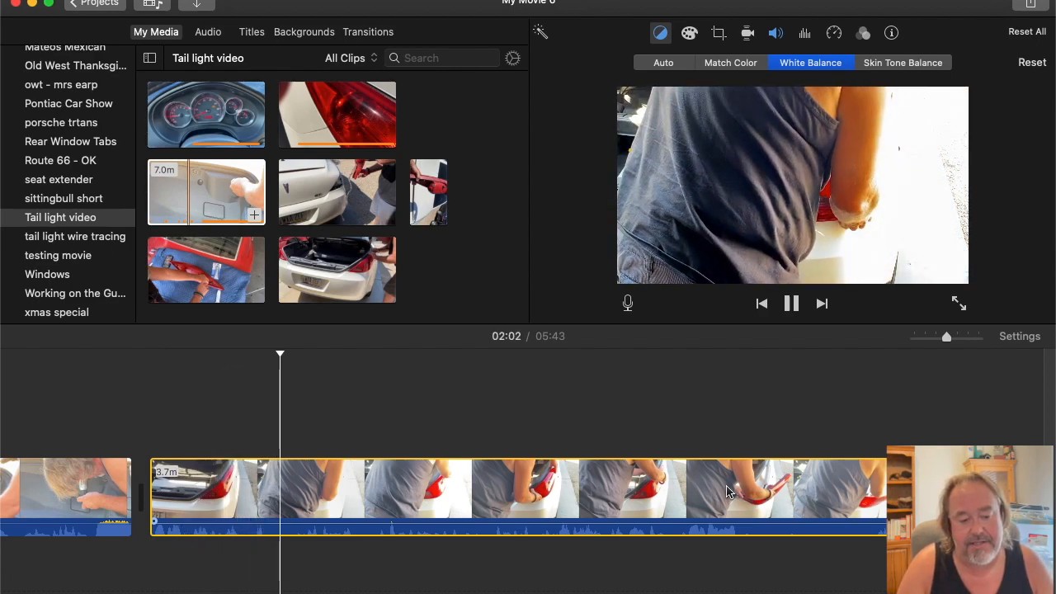
key(space)
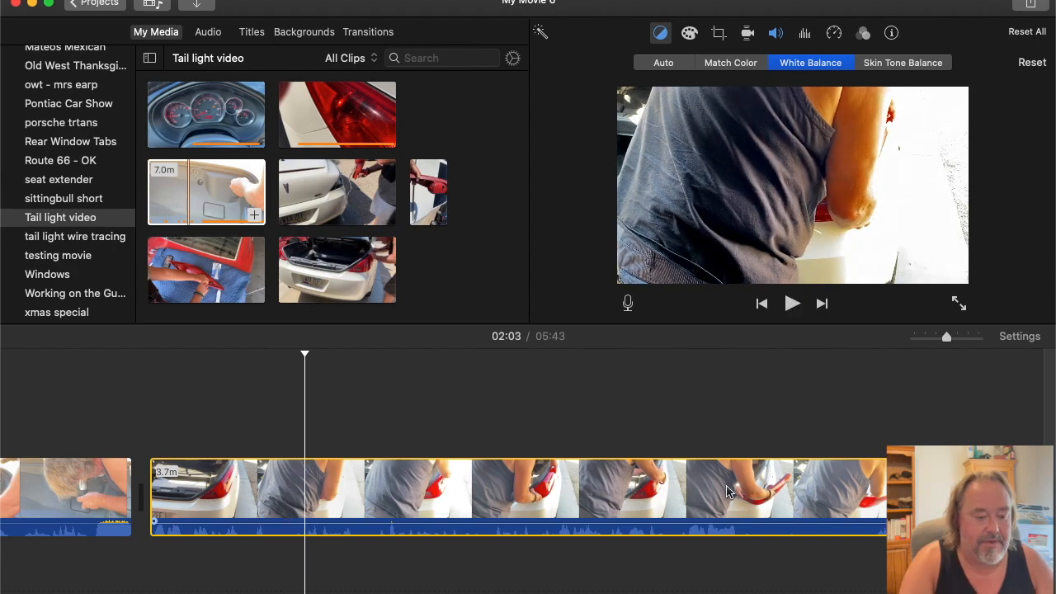
key(super+b)
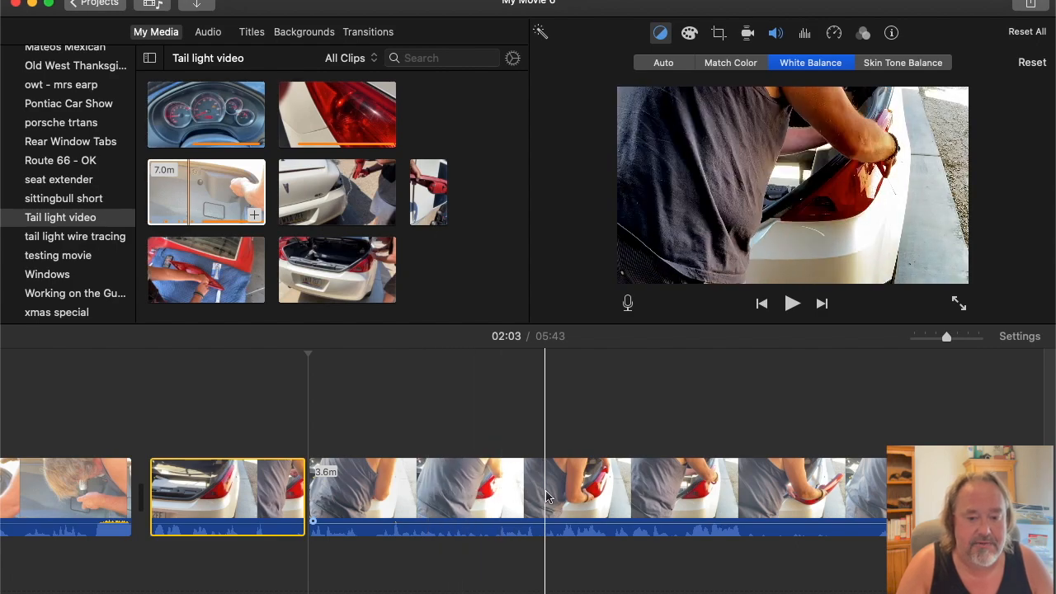
click(613, 511)
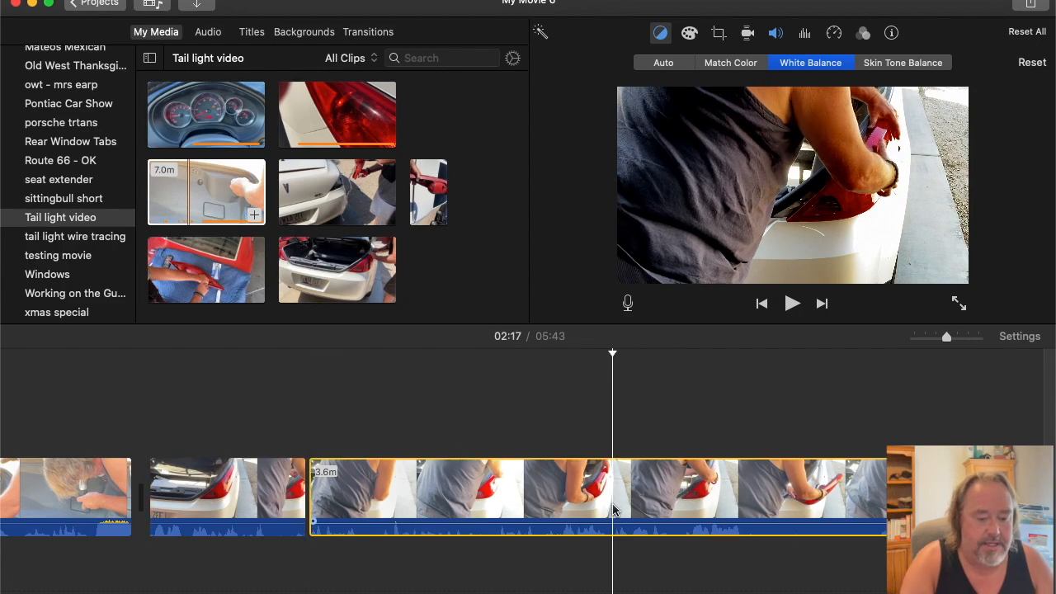
key(super+b)
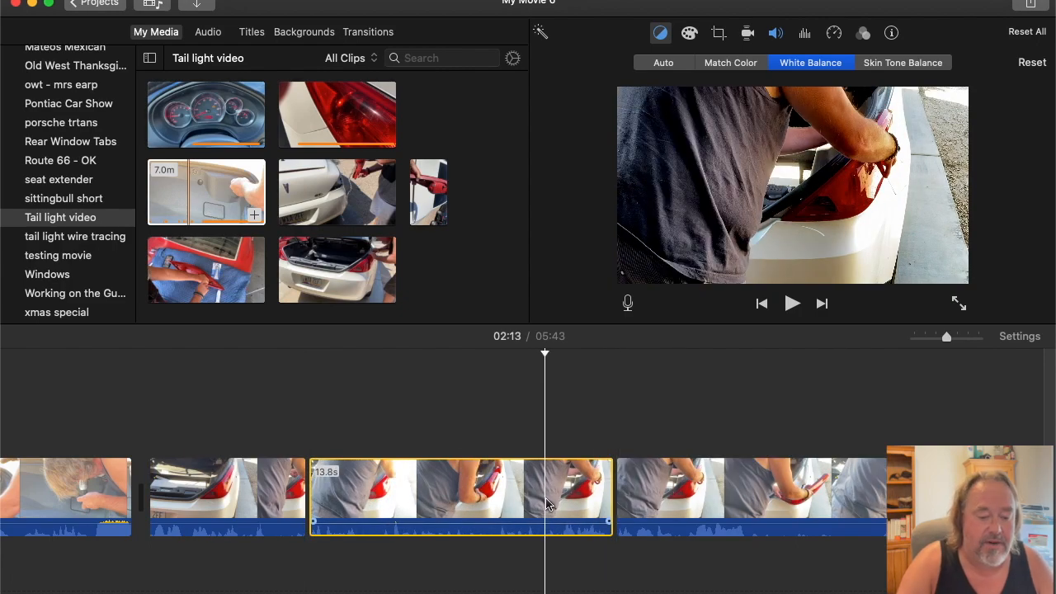
key(Delete)
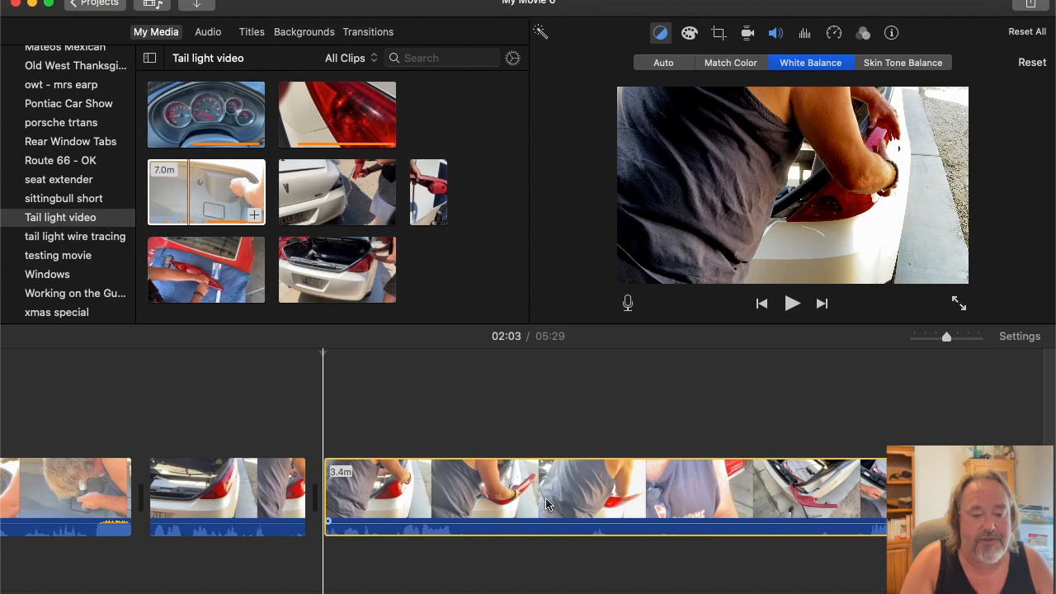
Split the clip at 02:09, after the light comes off, and at 02:27, where the overhead view shows it held, and delete the segment between.
key(space)
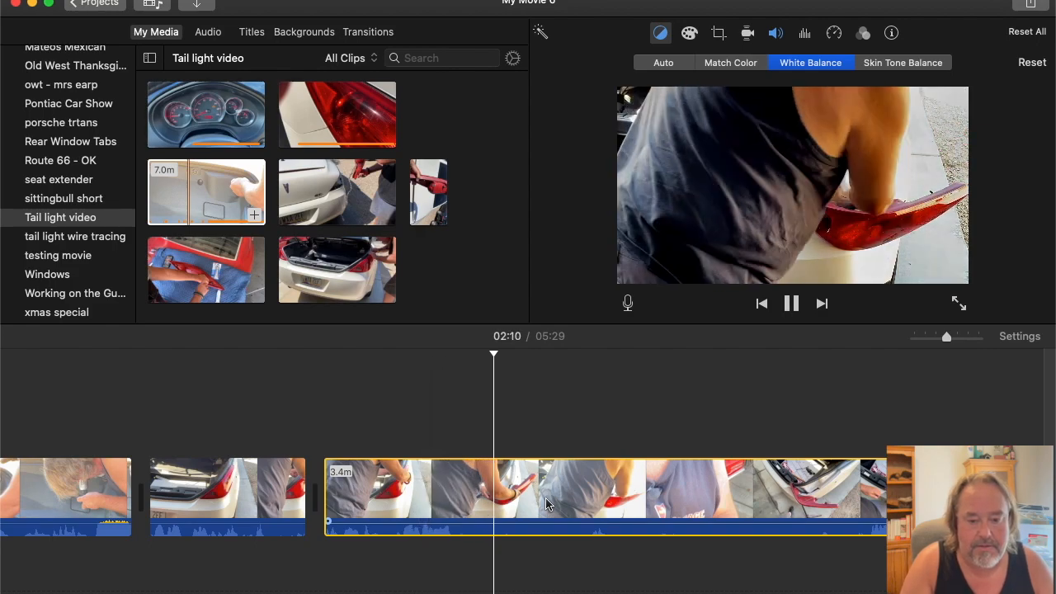
key(space)
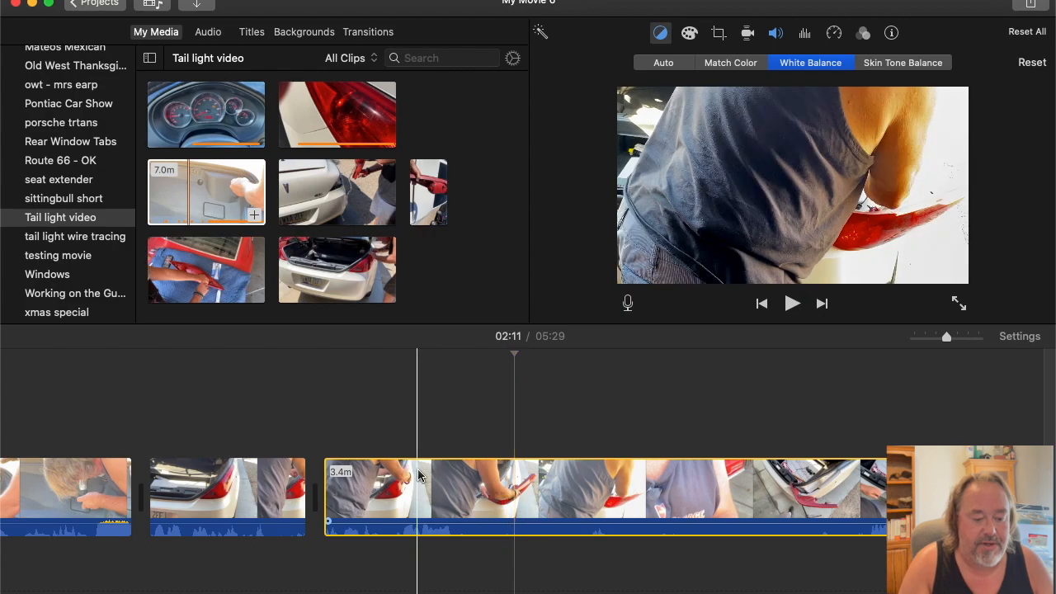
click(417, 468)
key(space)
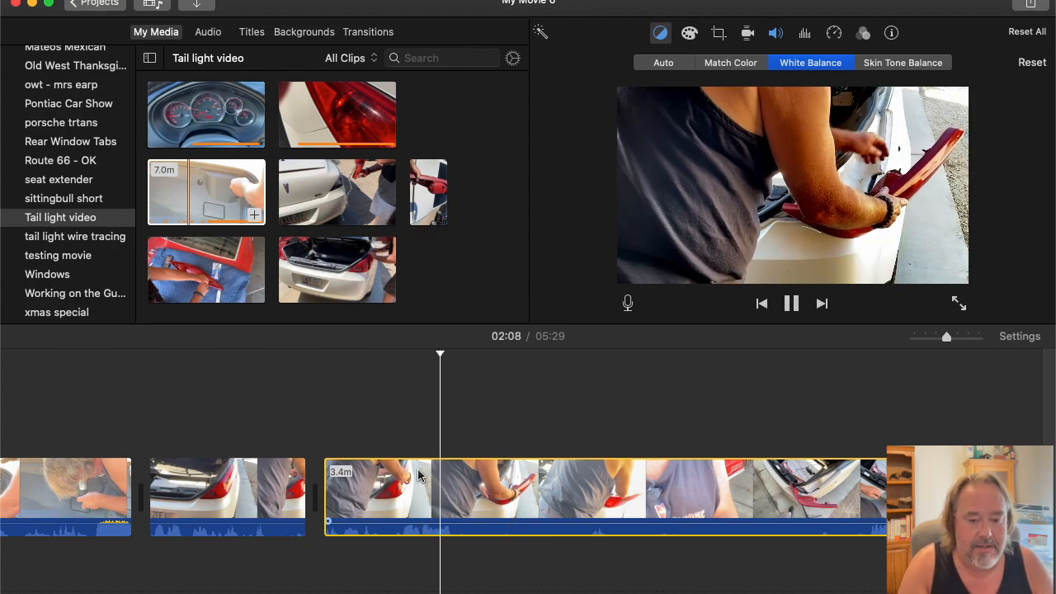
key(space)
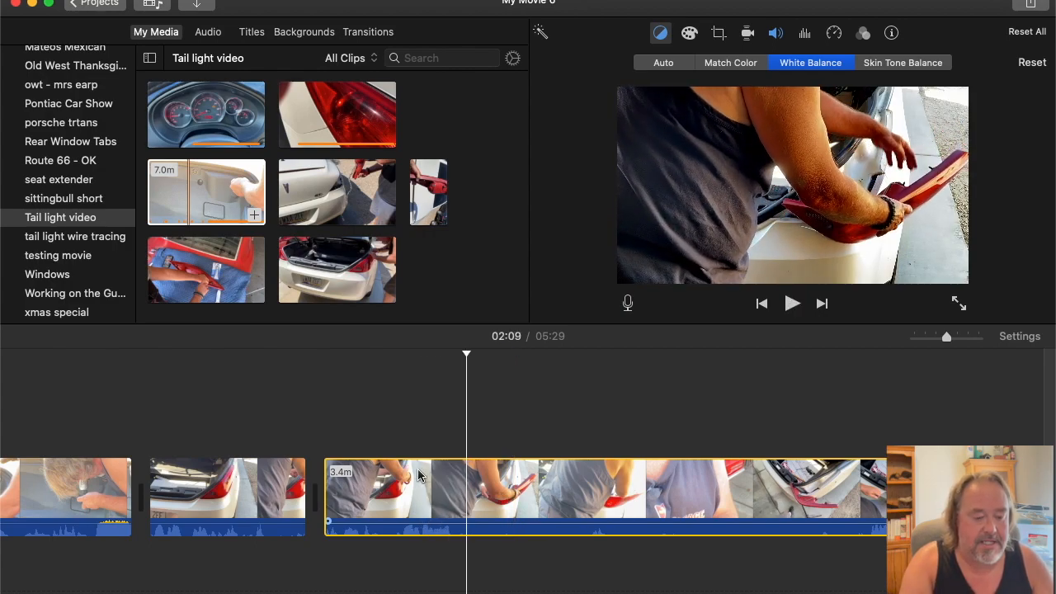
key(super+b)
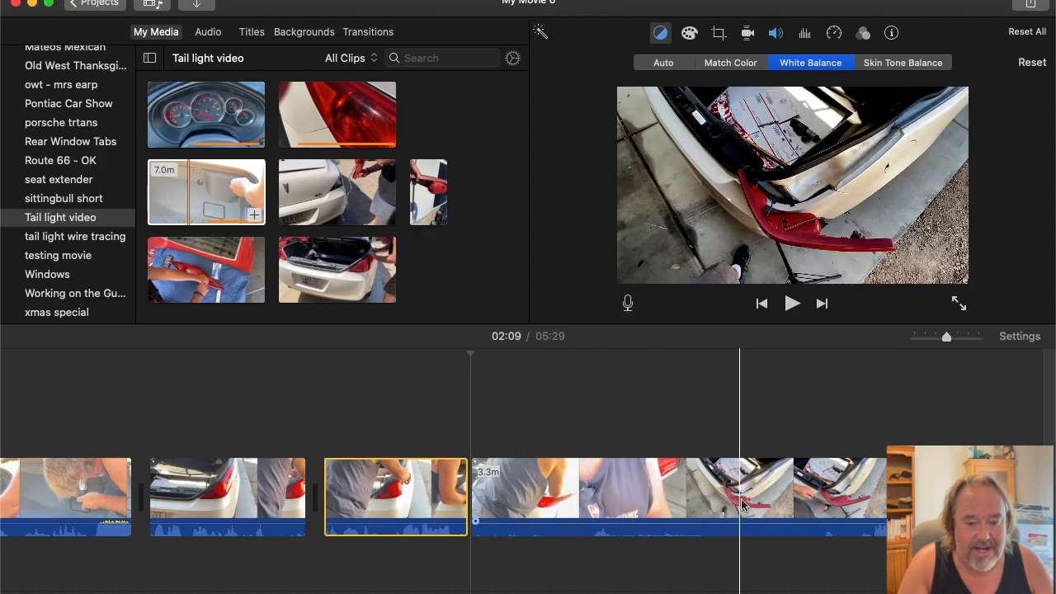
key(space)
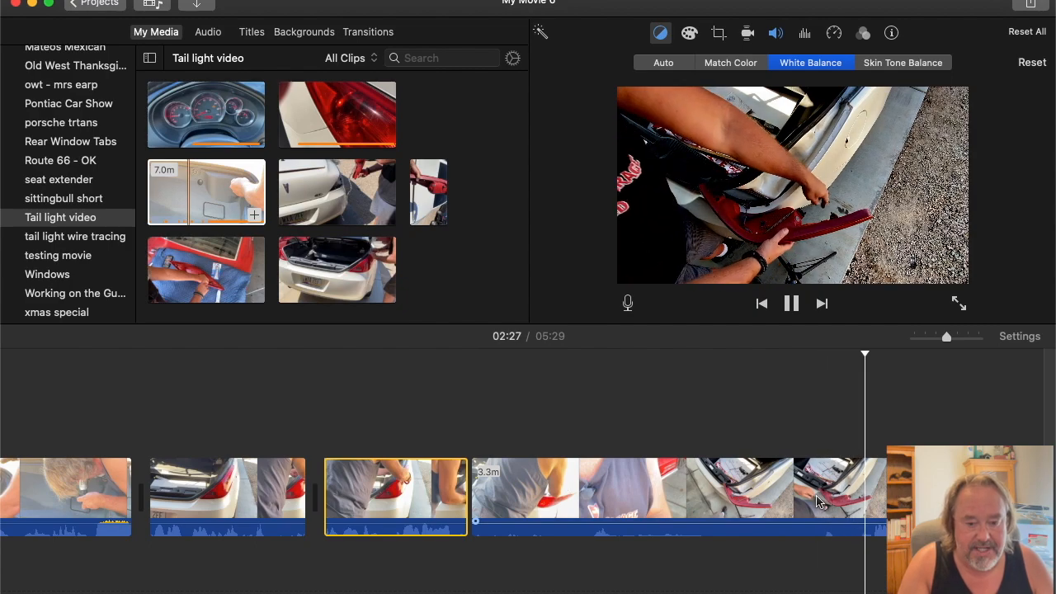
key(space)
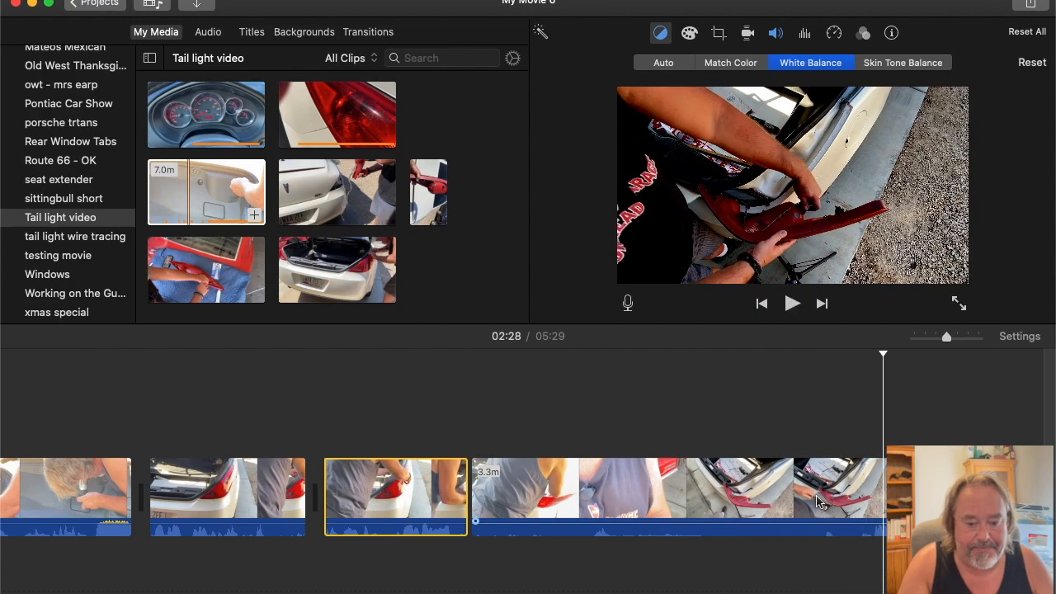
click(862, 511)
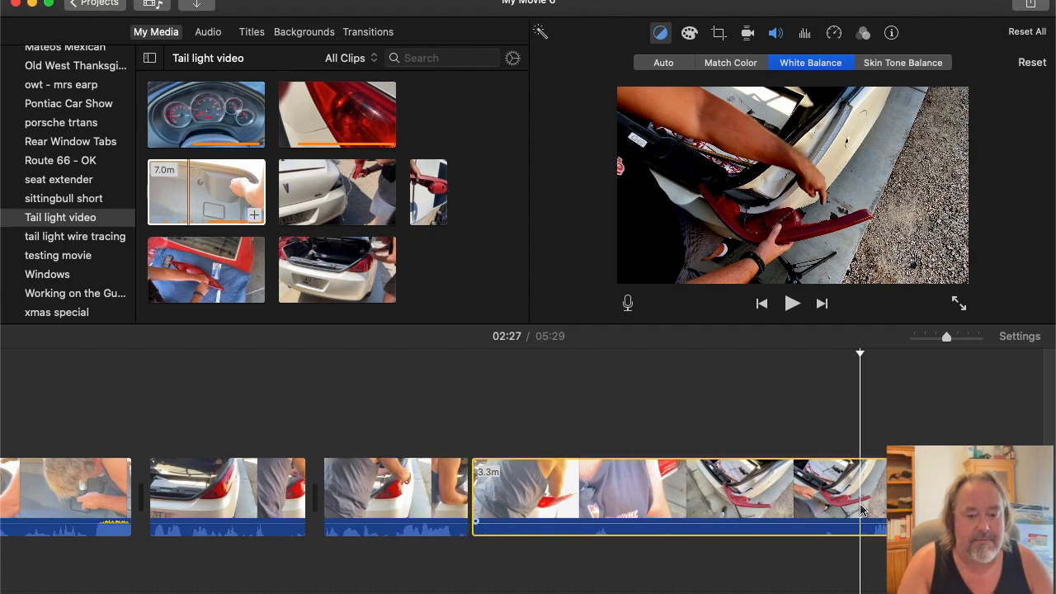
key(alt+slash)
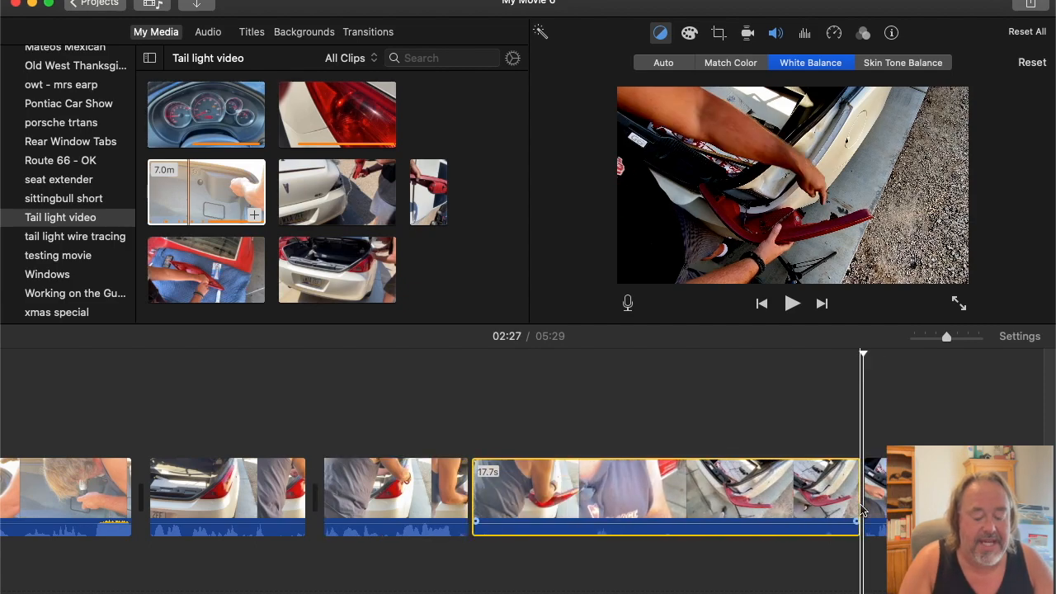
click(651, 496)
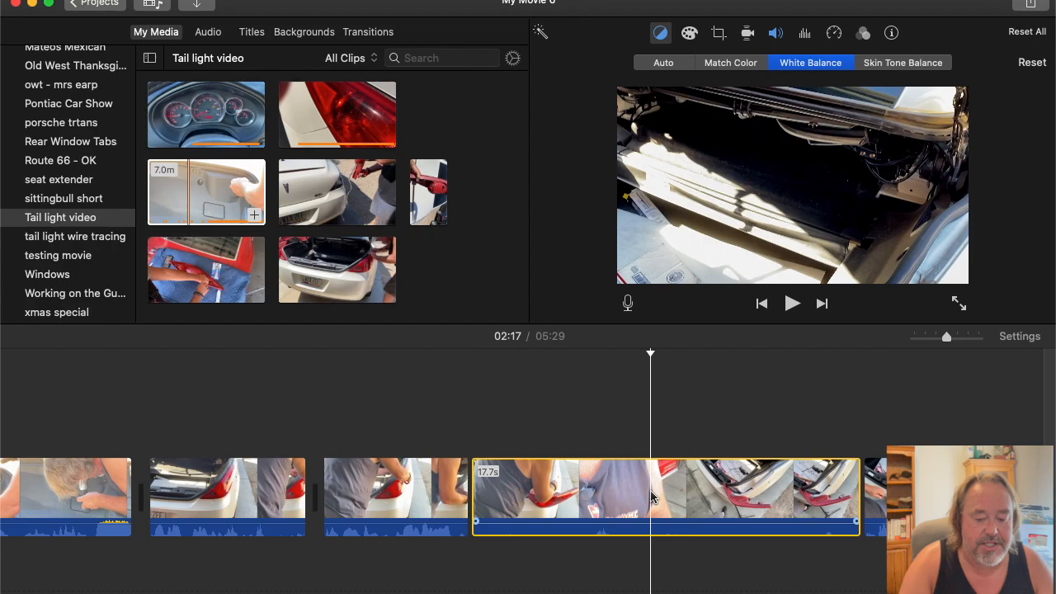
key(Delete)
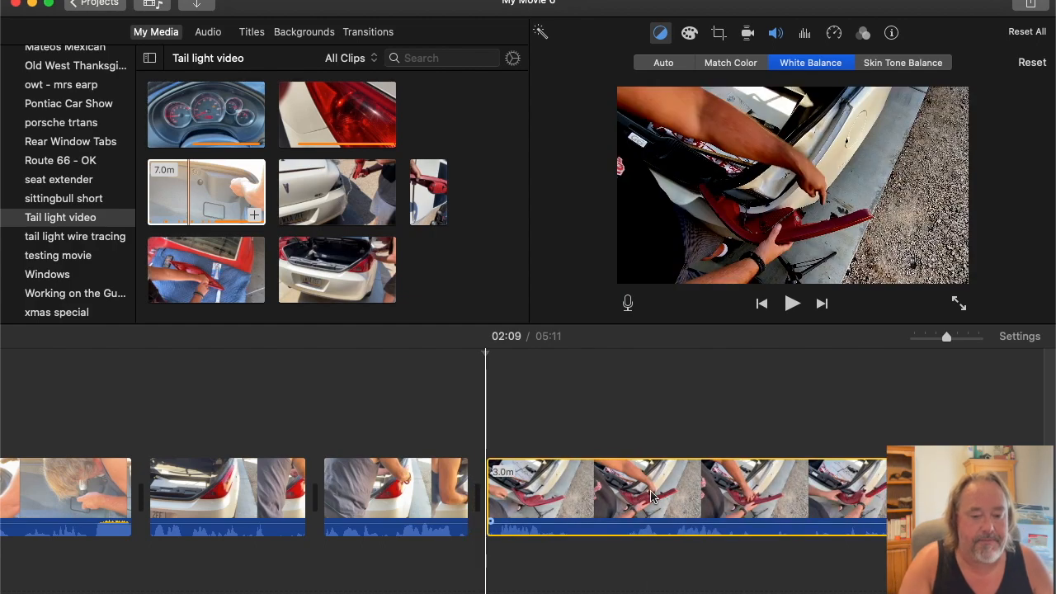
Split the overhead tail light clip at 02:57 and 03:05, and delete the segment between the two splits.
key(space)
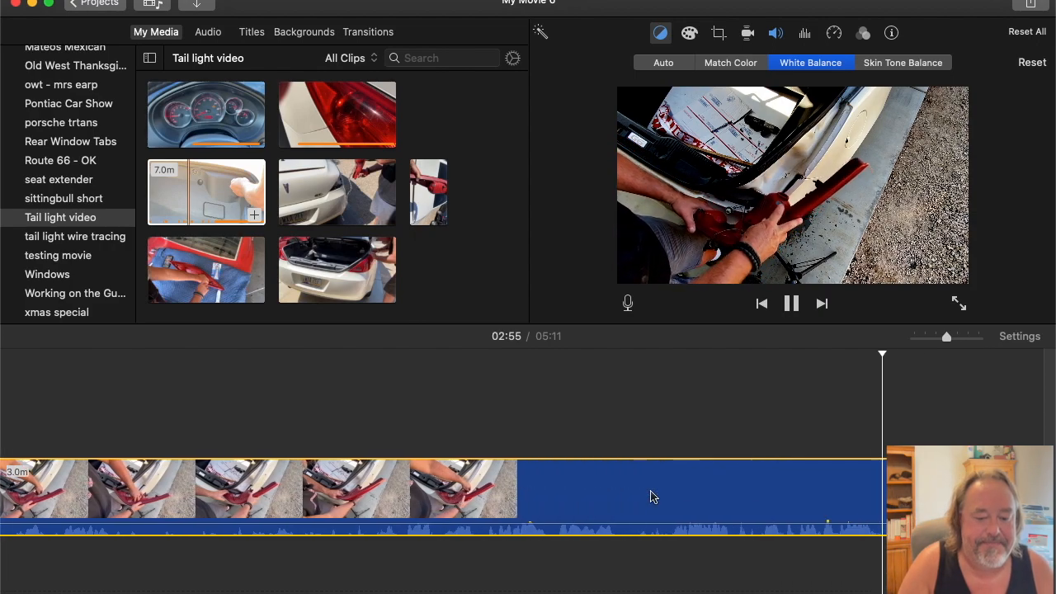
key(space)
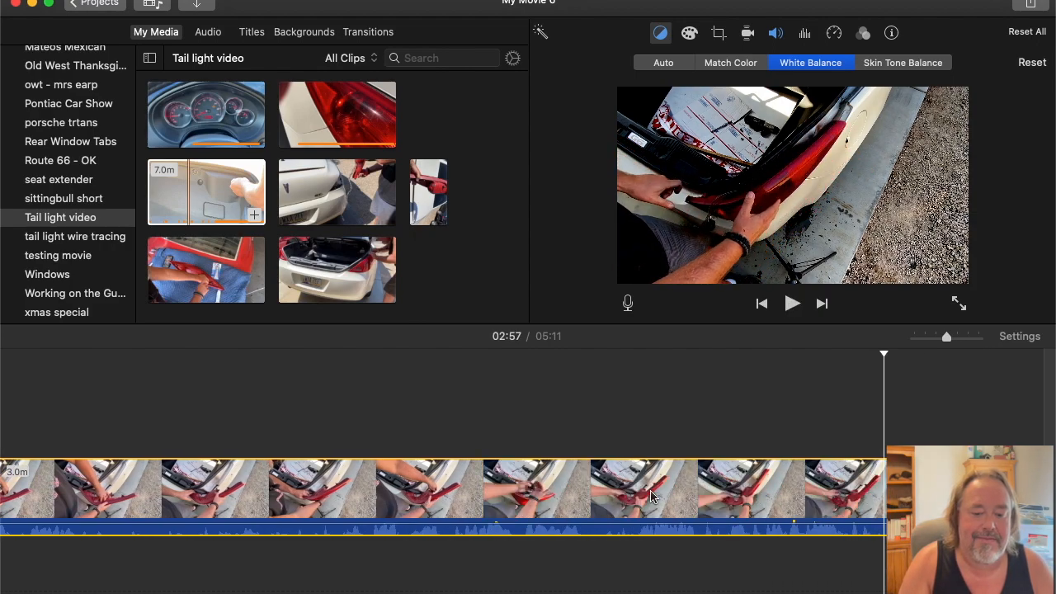
scroll(651, 495, left, 10)
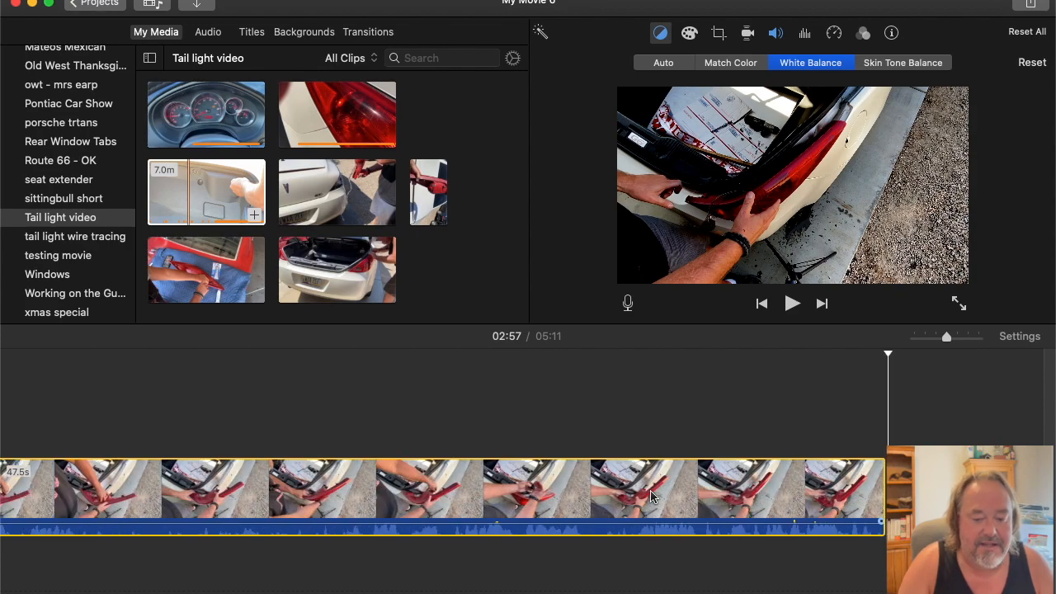
key(super+b)
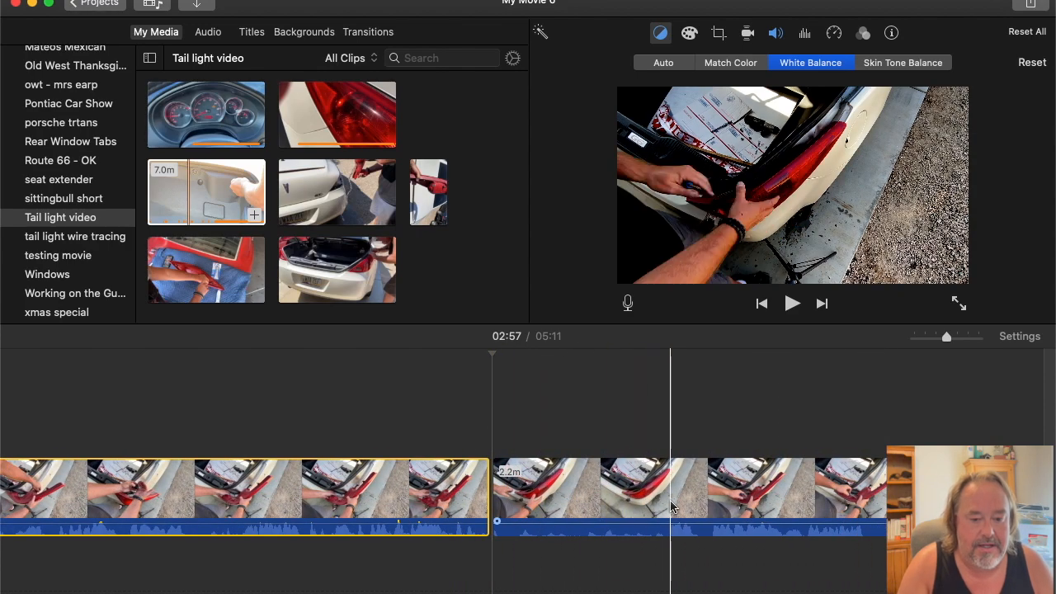
key(space)
key(space)
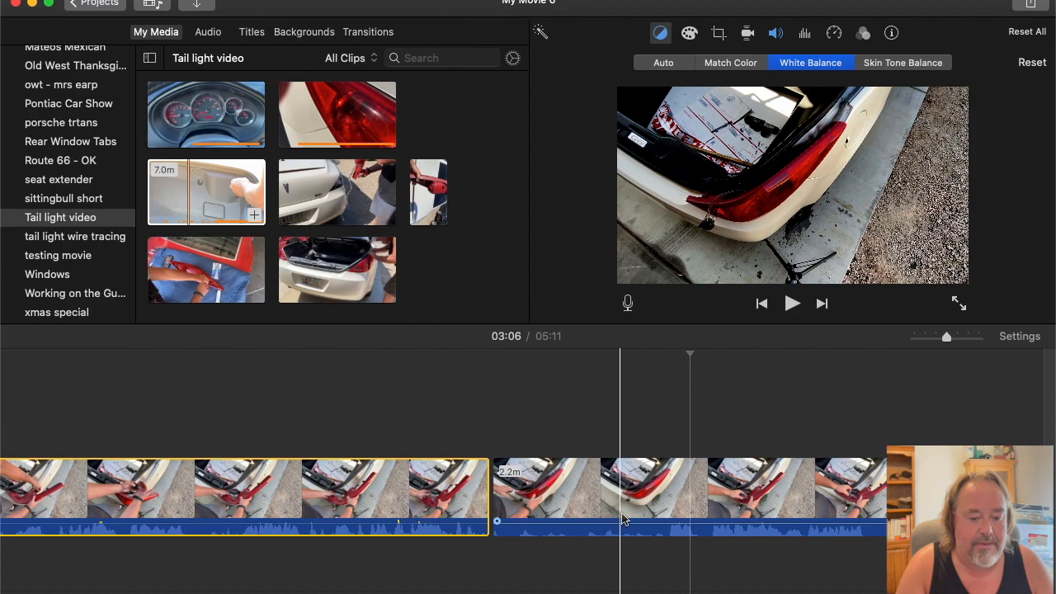
click(668, 518)
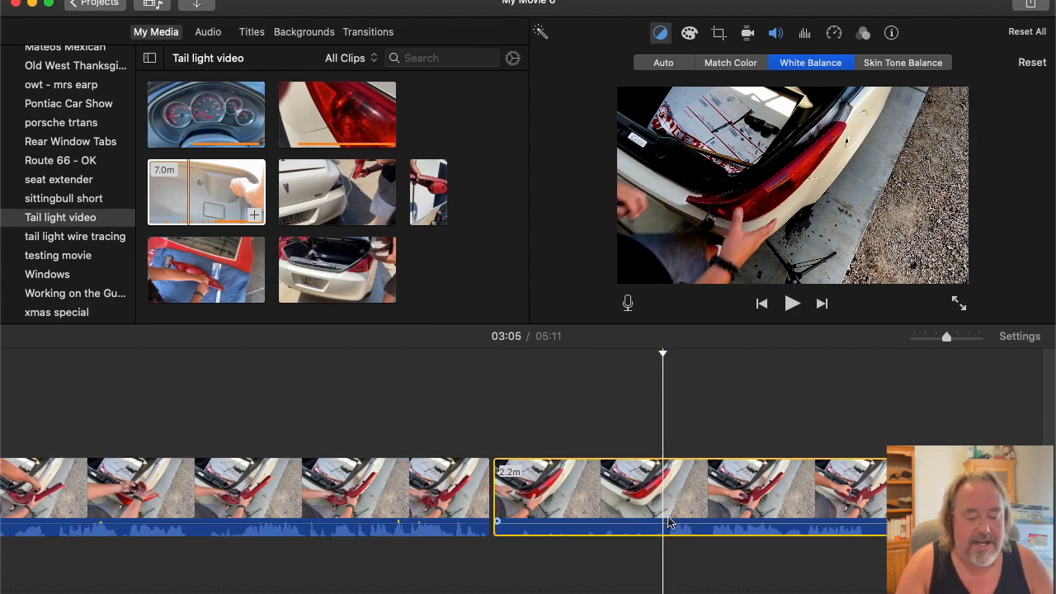
key(super+b)
click(609, 503)
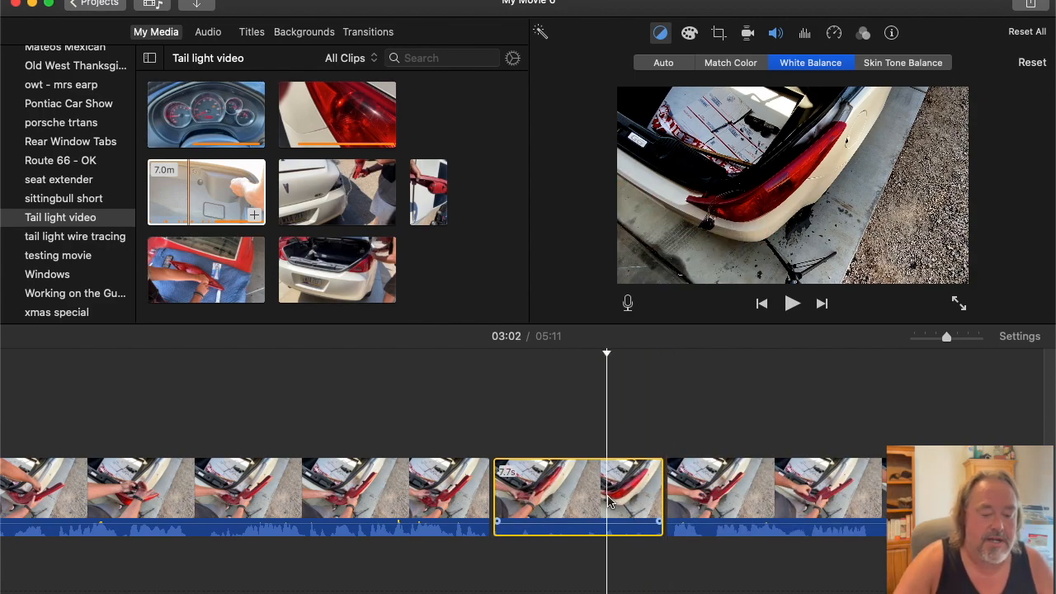
key(Delete)
Split the overhead tail light clip at 03:06 and 03:29, and delete the segment between the two splits.
key(space)
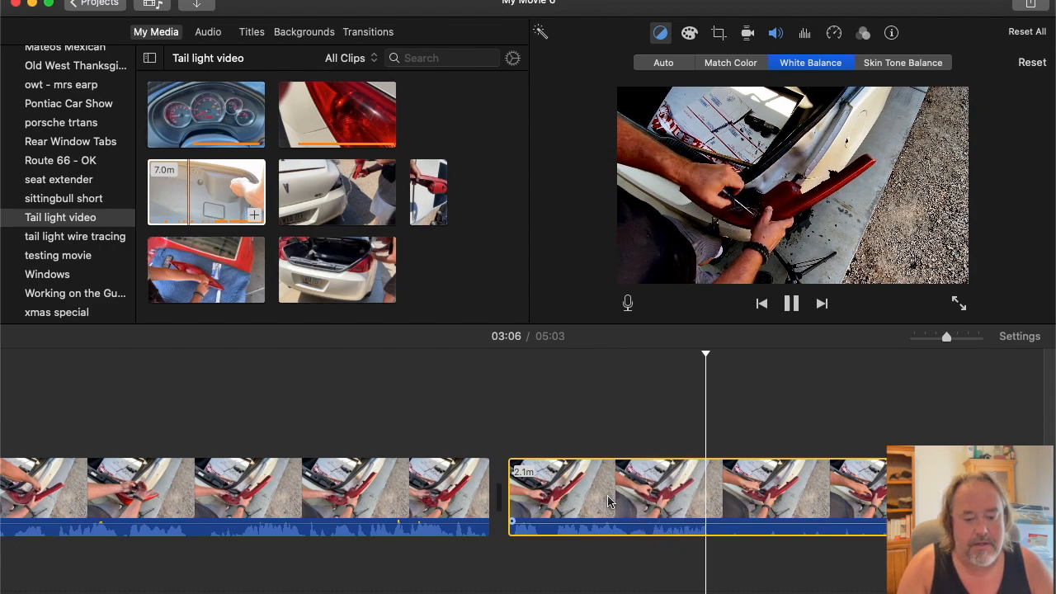
key(space)
key(super+b)
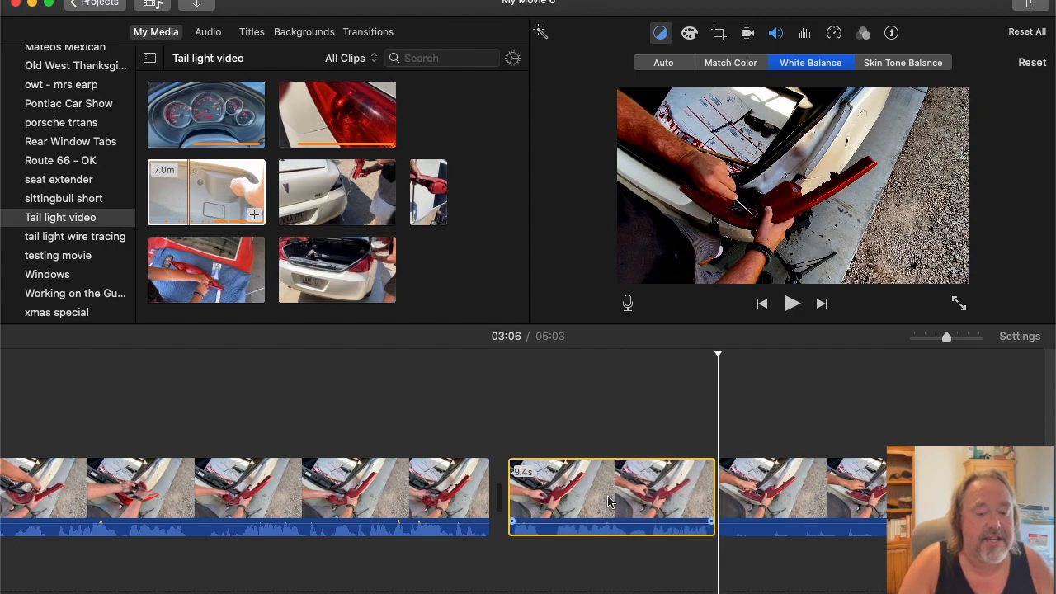
scroll(792, 495, right, 3)
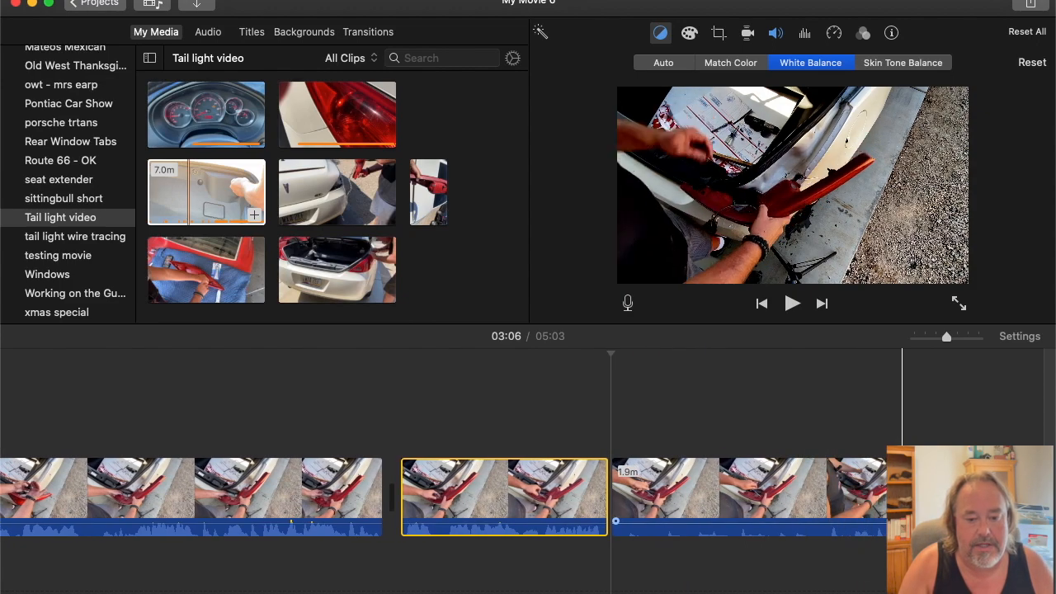
scroll(901, 495, right, 1)
scroll(907, 494, right, 2)
key(space)
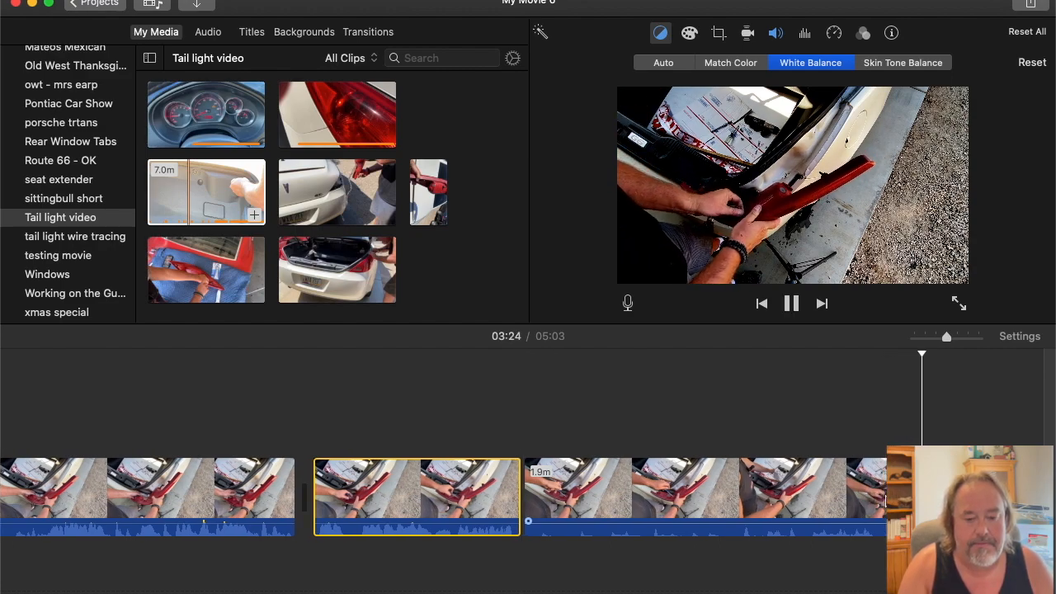
scroll(885, 500, right, 5)
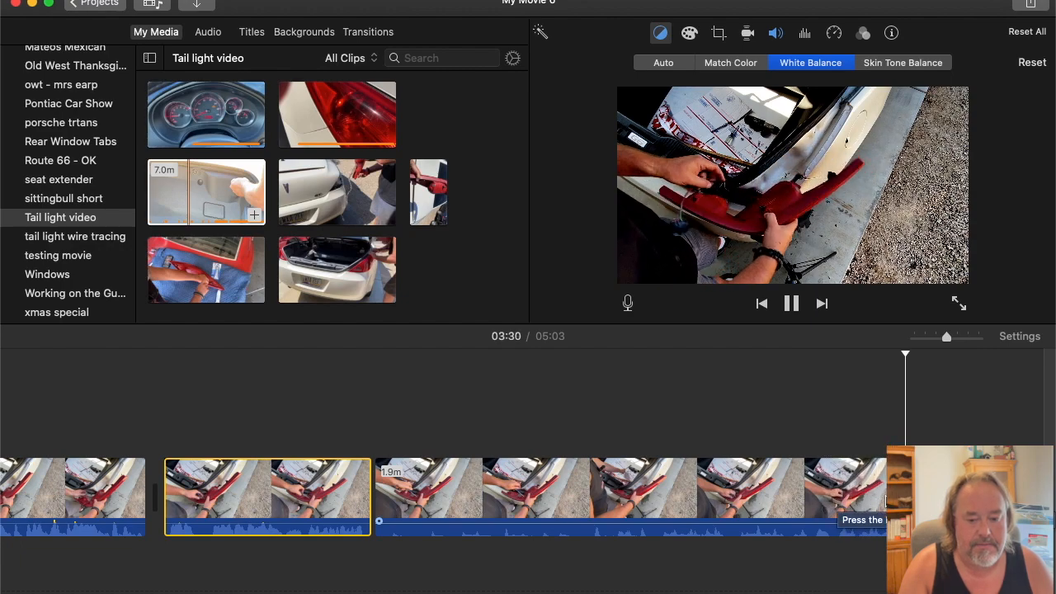
key(space)
key(space)
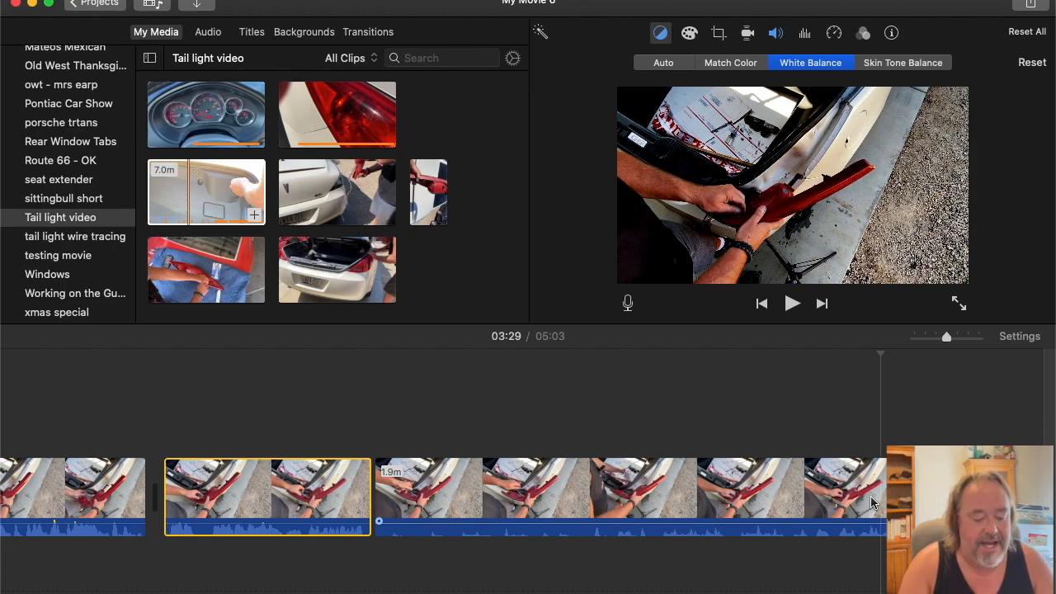
key(super+b)
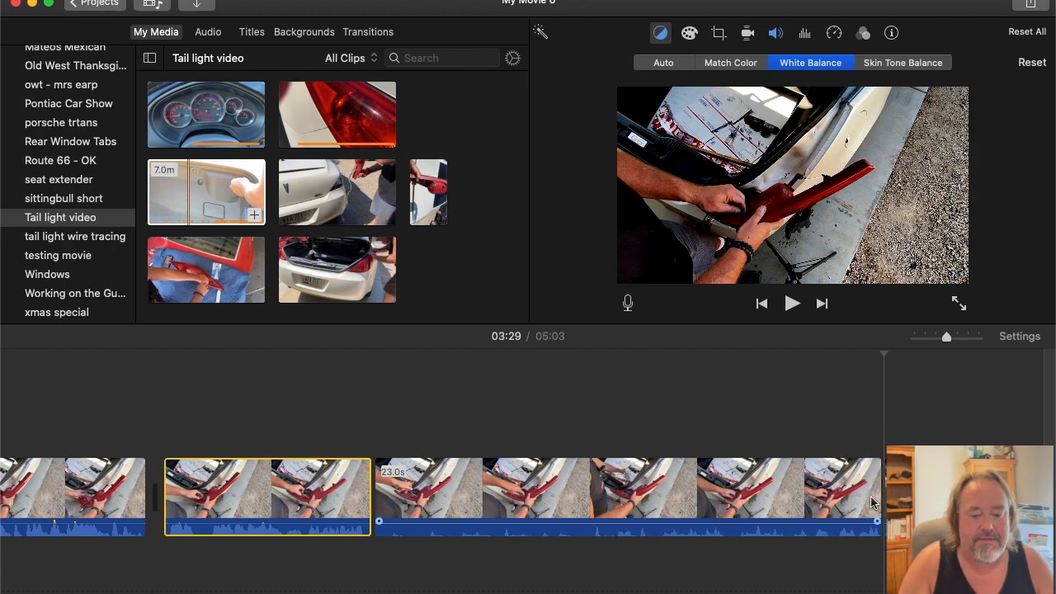
click(763, 492)
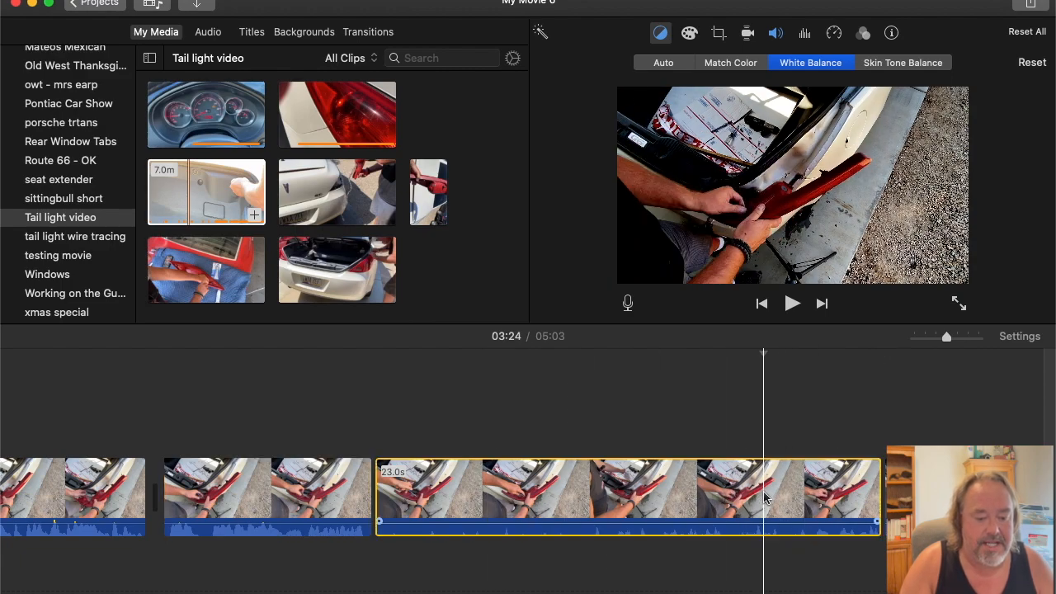
key(Delete)
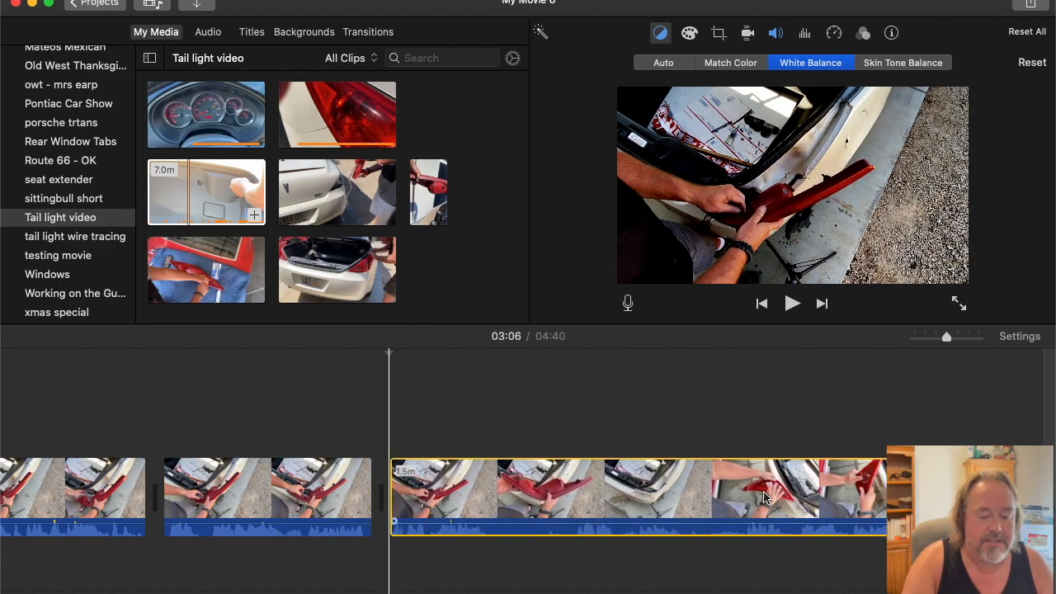
Split the clip at 03:11, once the removed light leaves the view, and at 03:55, just before the bulb is shown.
key(space)
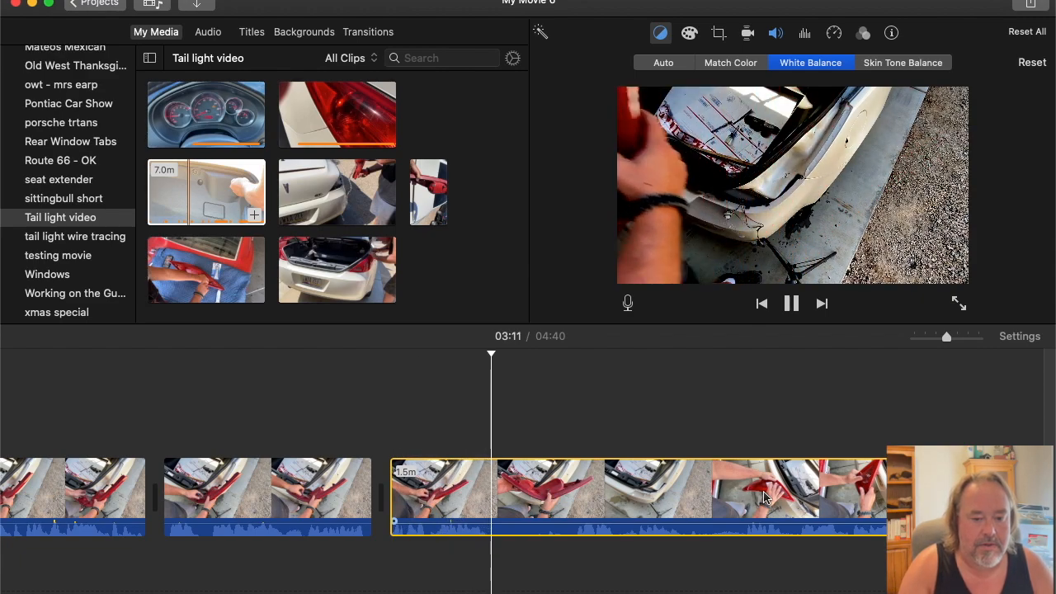
key(space)
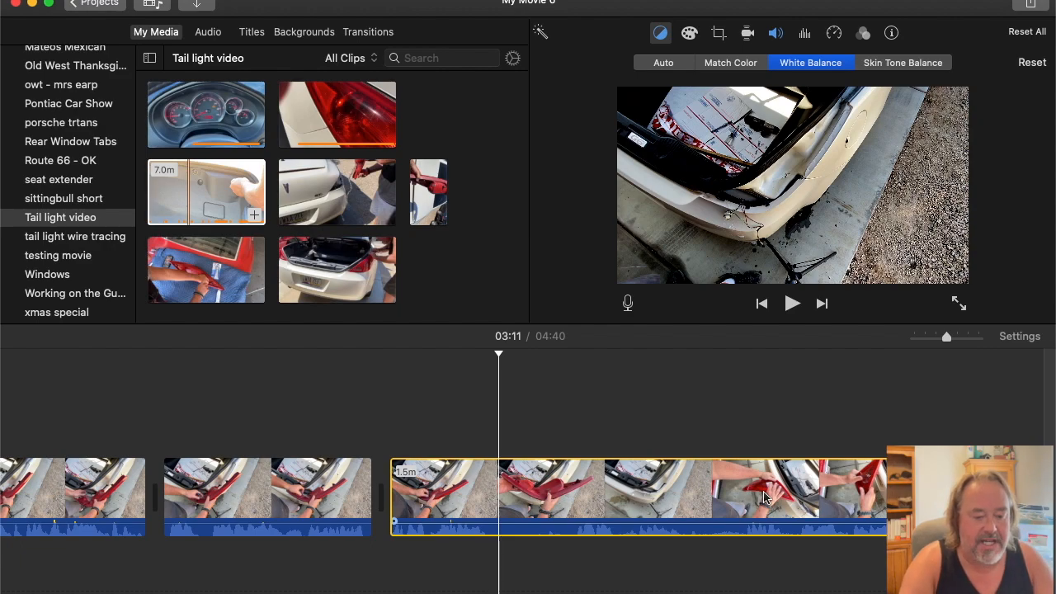
key(super+b)
key(space)
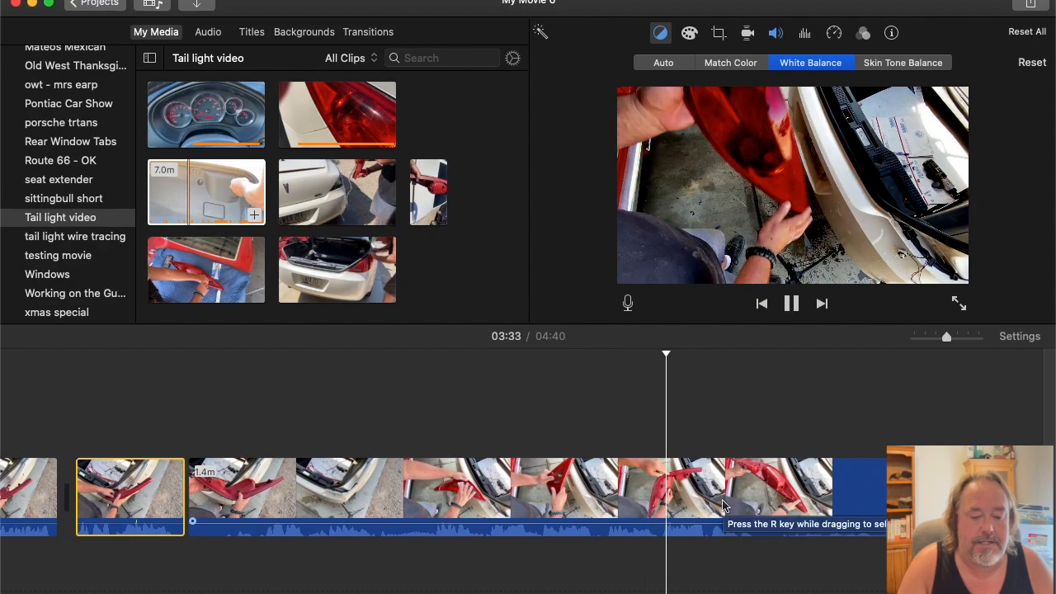
click(725, 505)
scroll(784, 516, right, 4)
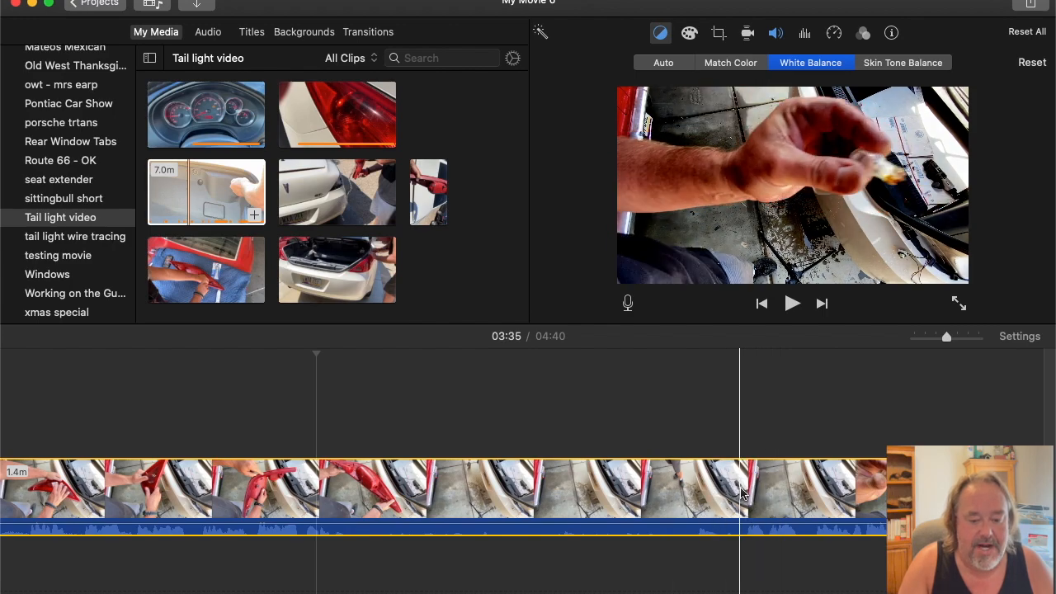
key(super+b)
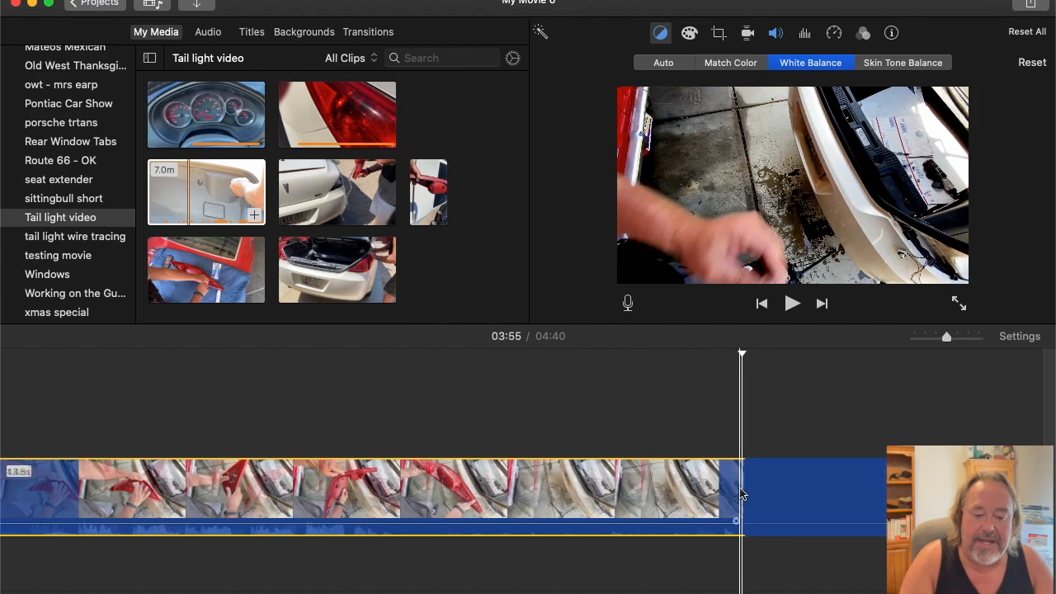
Try deleting the whole segment between the 03:11 and 03:55 splits, and undo the deletion.
click(691, 495)
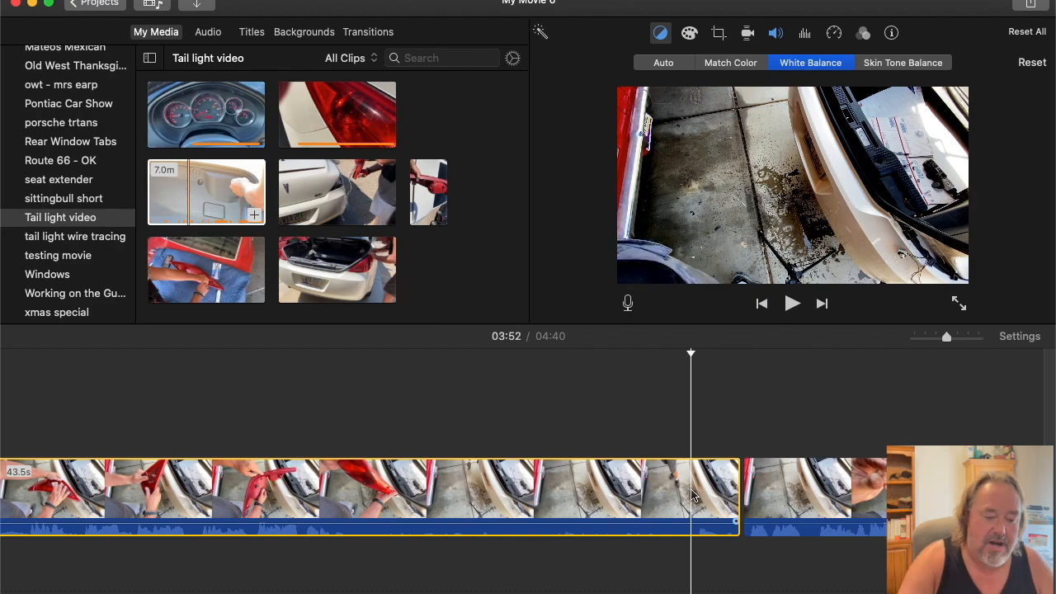
key(Delete)
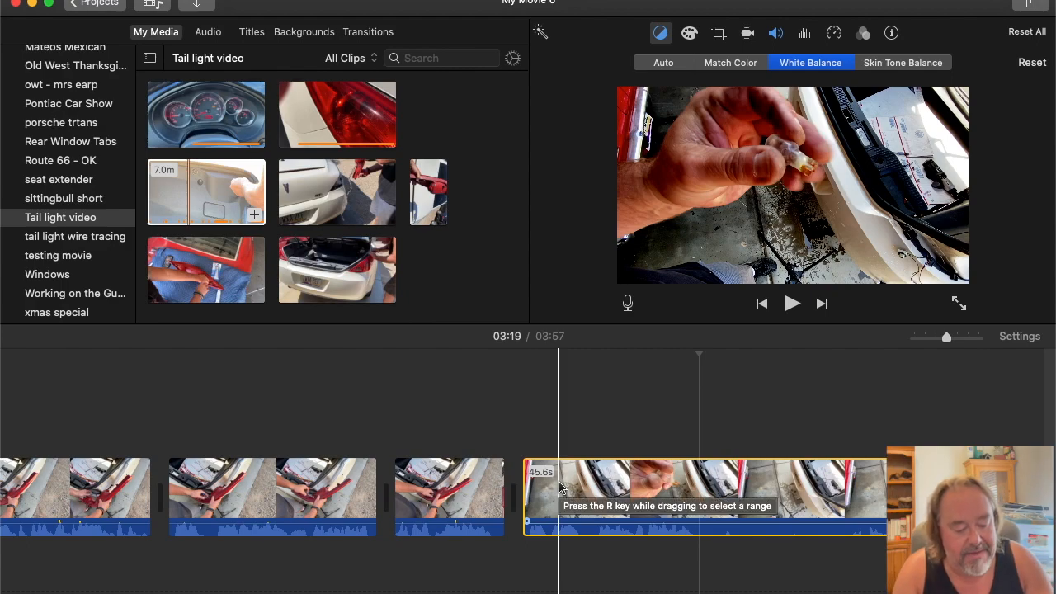
key(super+z)
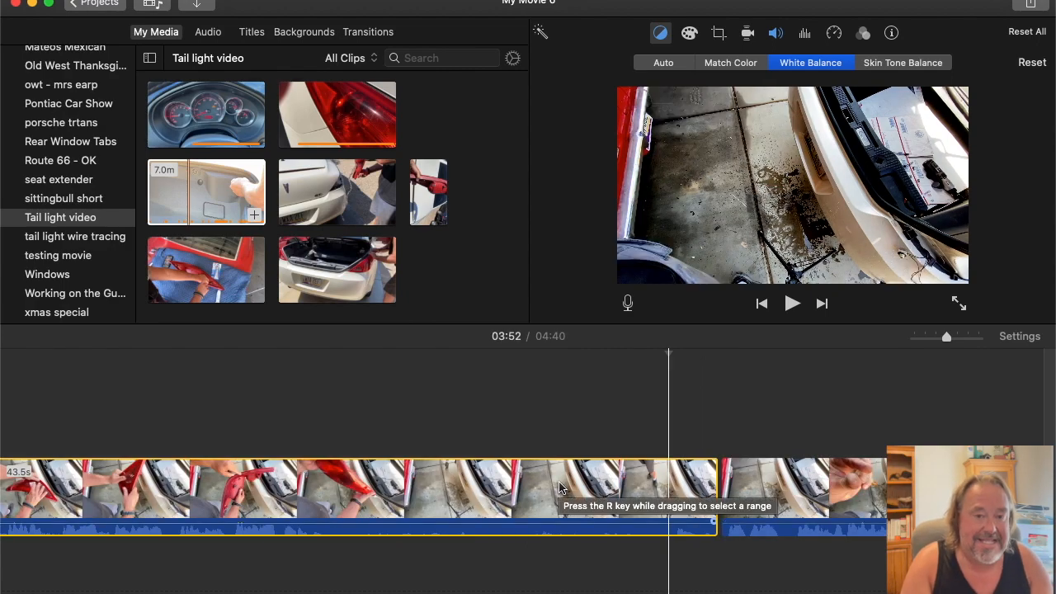
Split the clip at 03:15 and delete the short segment between the 03:11 split and this one.
scroll(559, 486, left, 5)
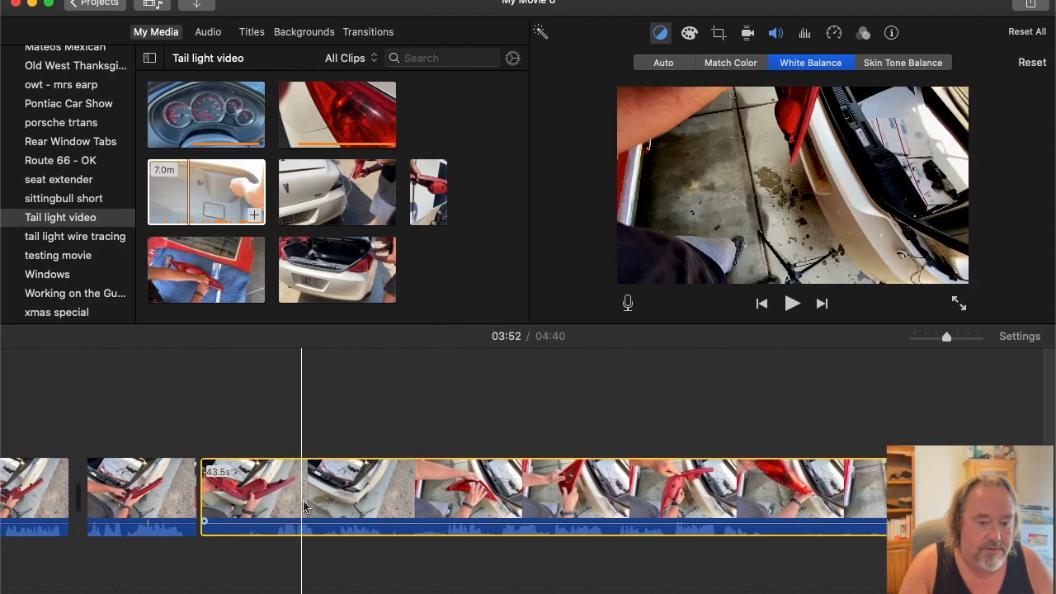
key(space)
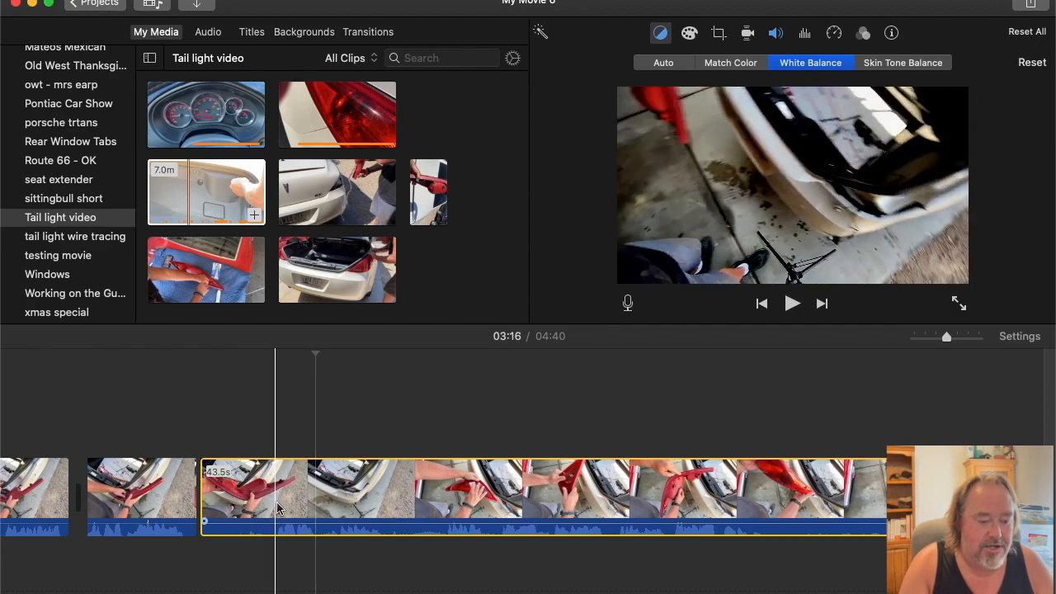
key(super+b)
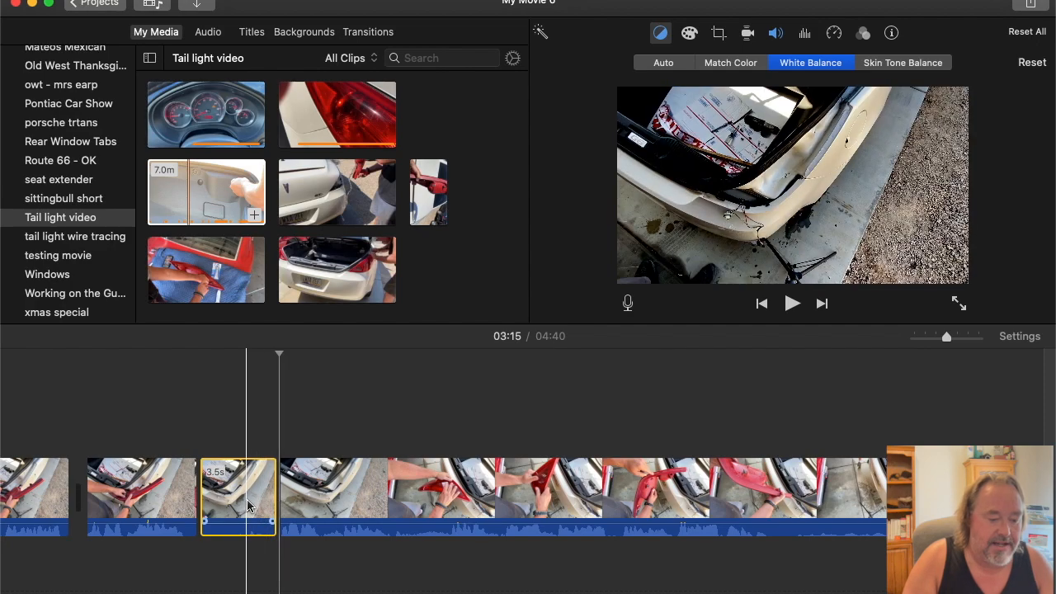
key(Delete)
Split the clip at 03:33, as the tail light is carried away, and delete the segment from there to the bulb footage.
key(space)
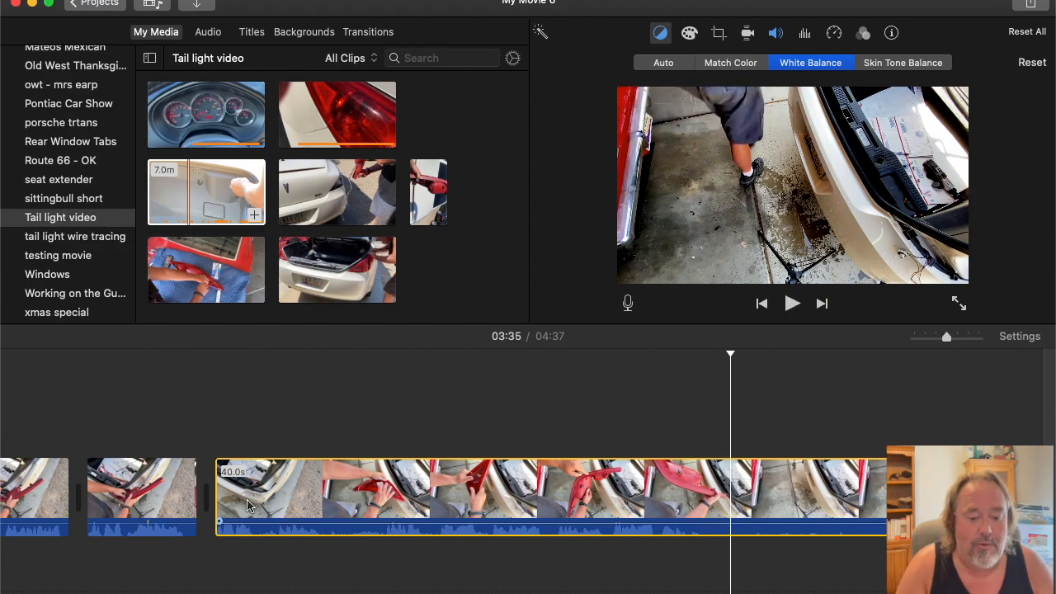
key(space)
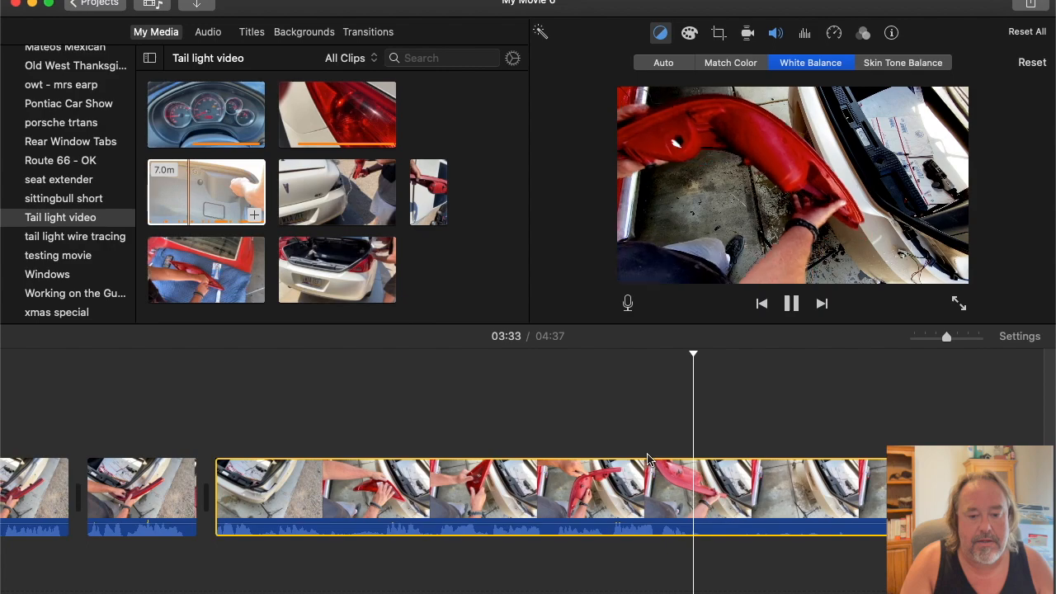
key(space)
key(super+b)
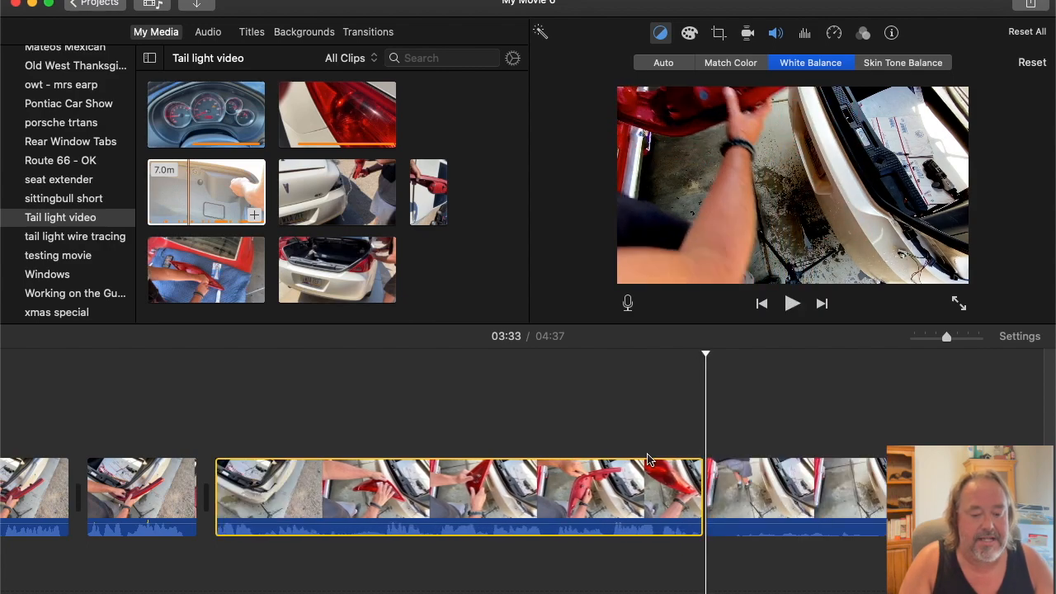
scroll(673, 452, right, 3)
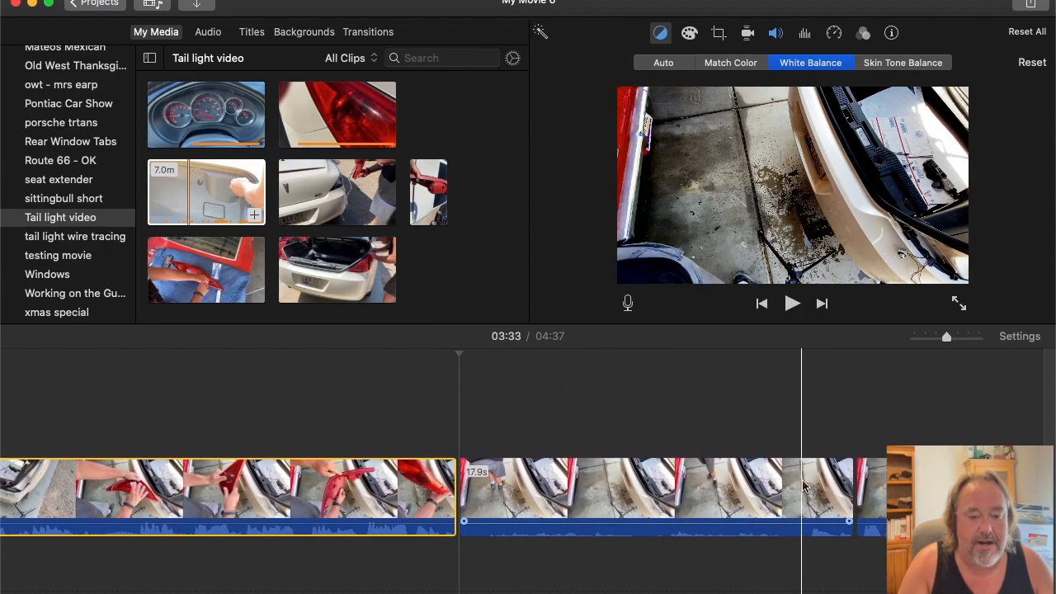
click(653, 502)
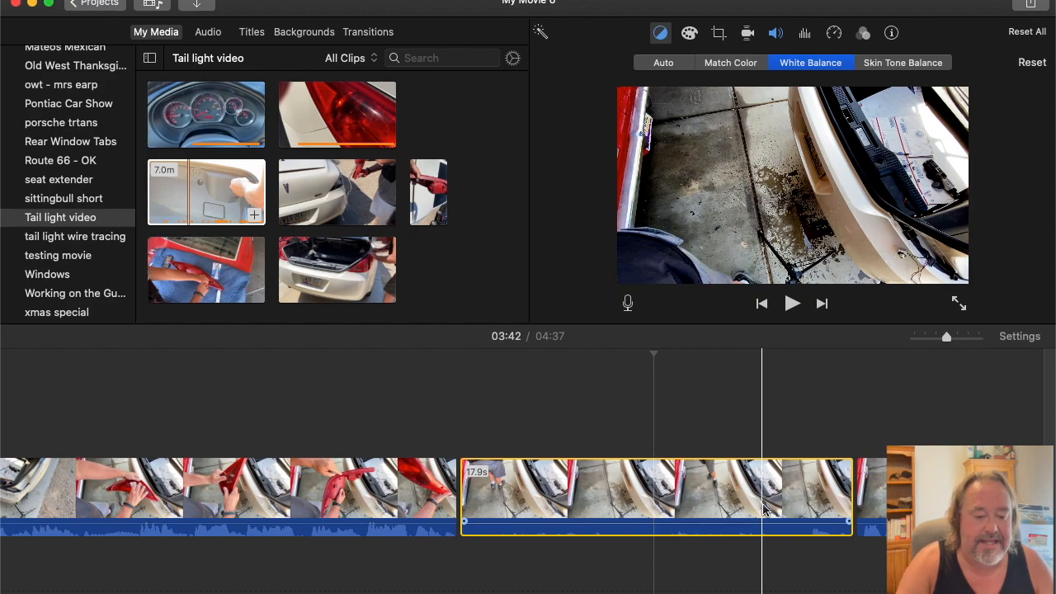
key(Delete)
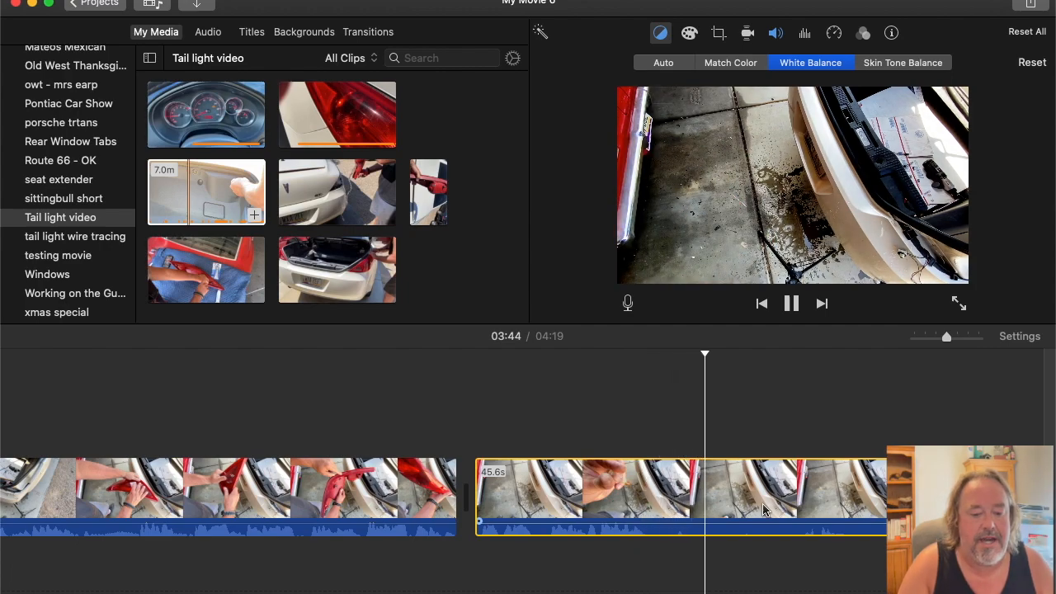
Play the bulb footage and place the playhead at 03:41, where the hand holding the bulb leaves the frame.
key(space)
click(649, 480)
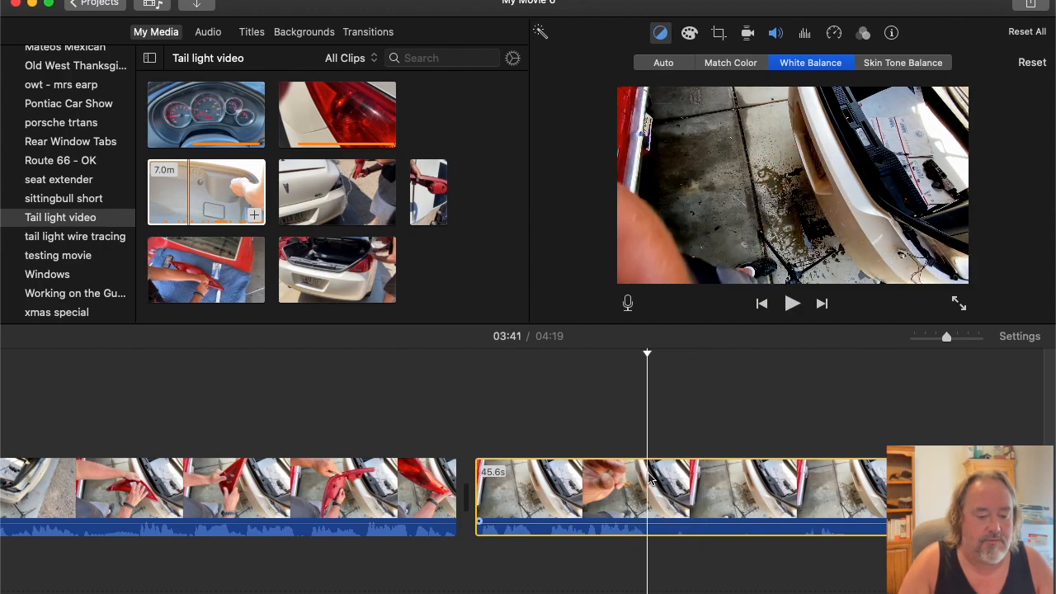
key(space)
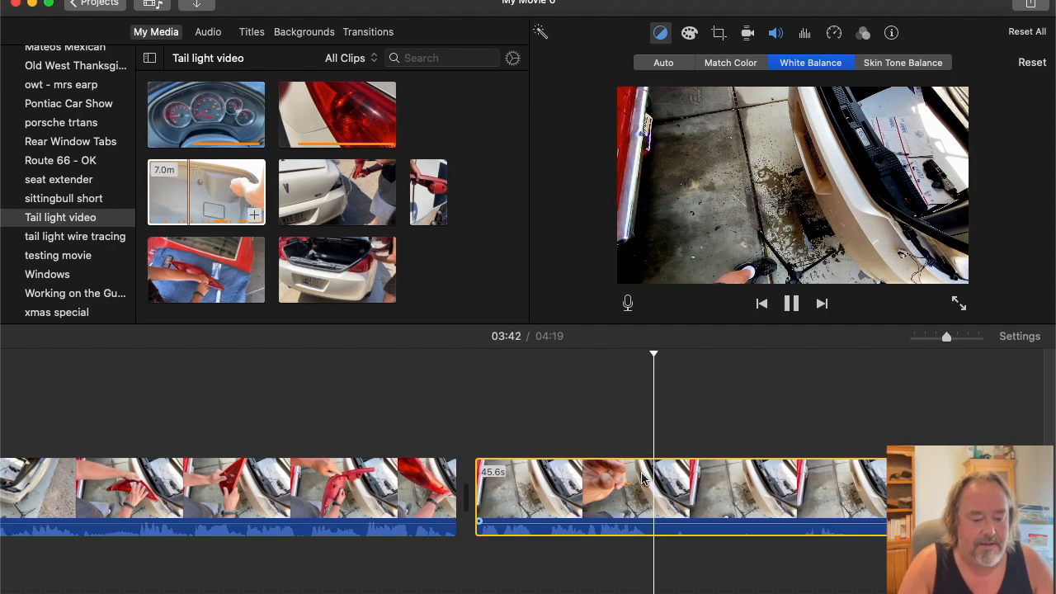
key(space)
click(619, 480)
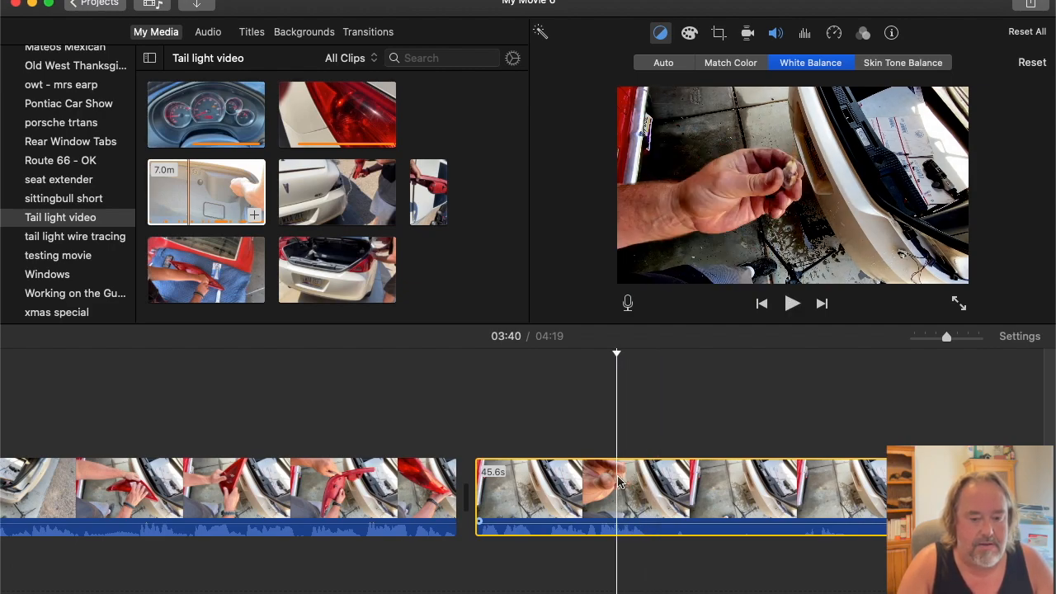
key(space)
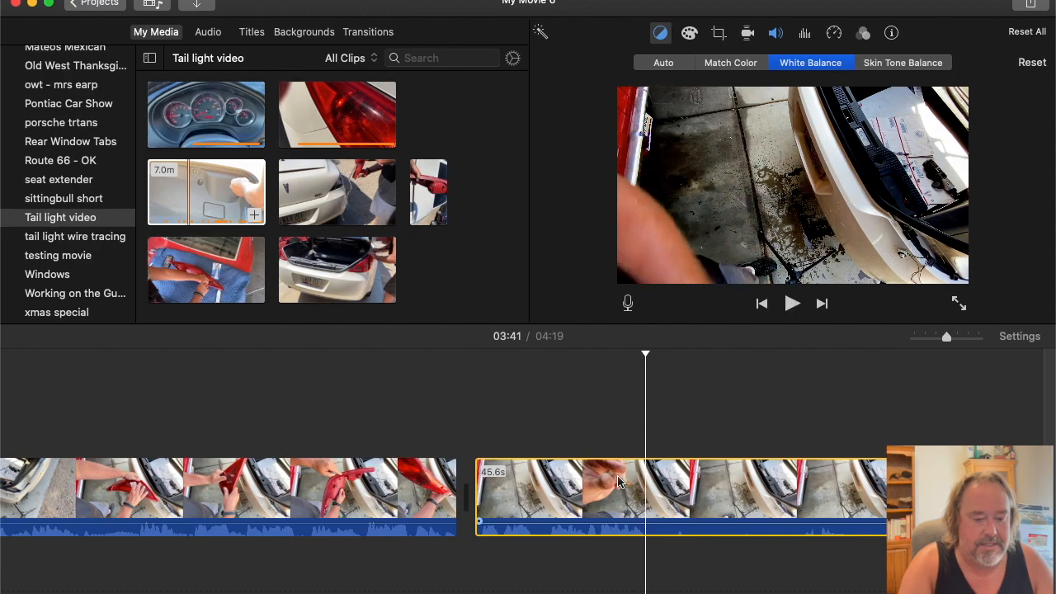
Split the last clip at 03:41 and at 03:55, where the hand holds up the bulb, and delete the segment between the cuts.
key(super+b)
scroll(693, 486, right, 2)
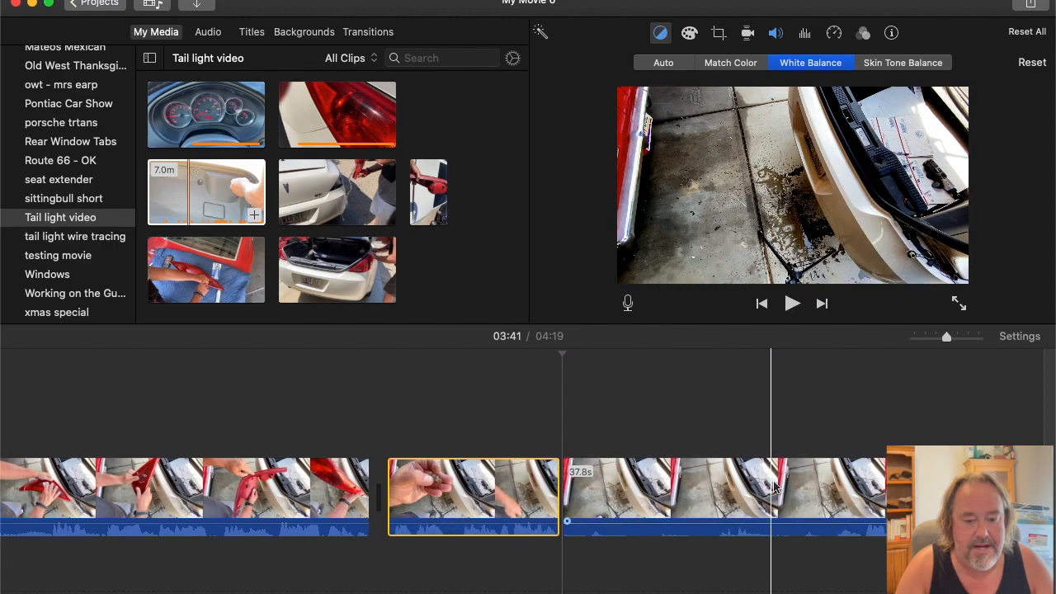
scroll(780, 491, right, 2)
key(space)
key(space)
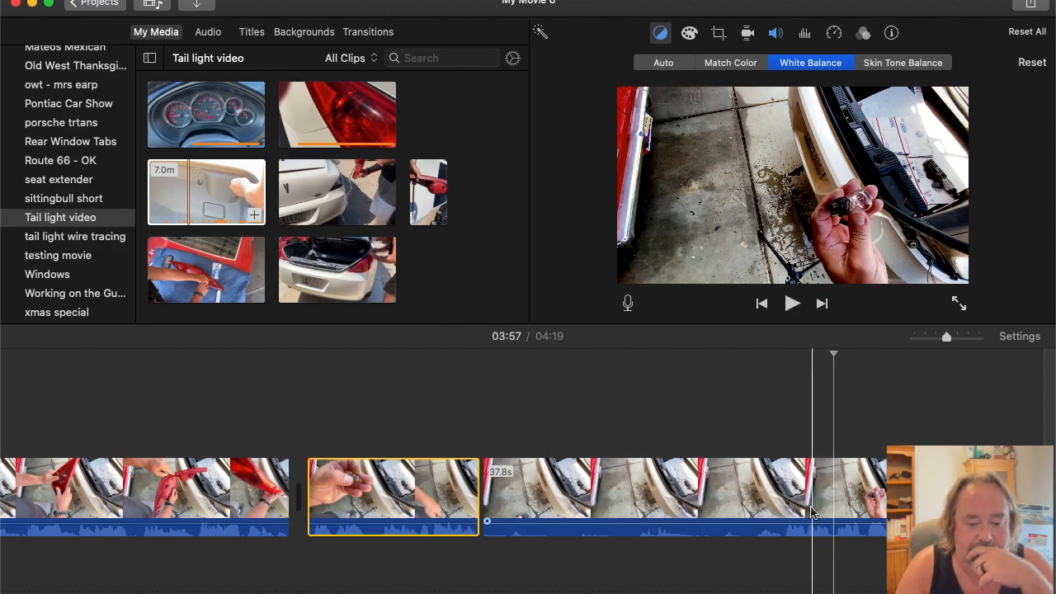
key(space)
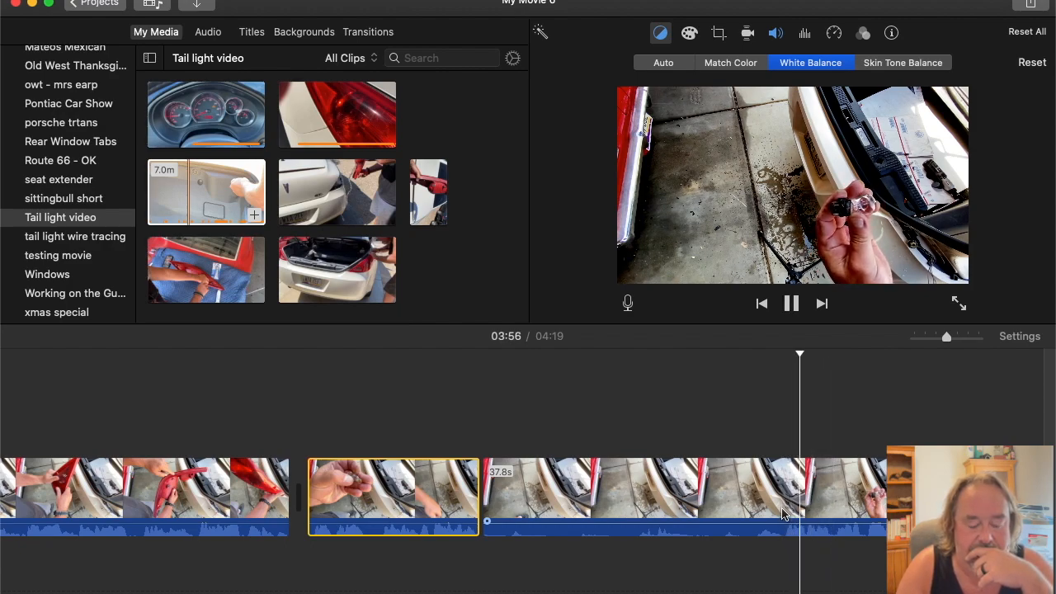
key(space)
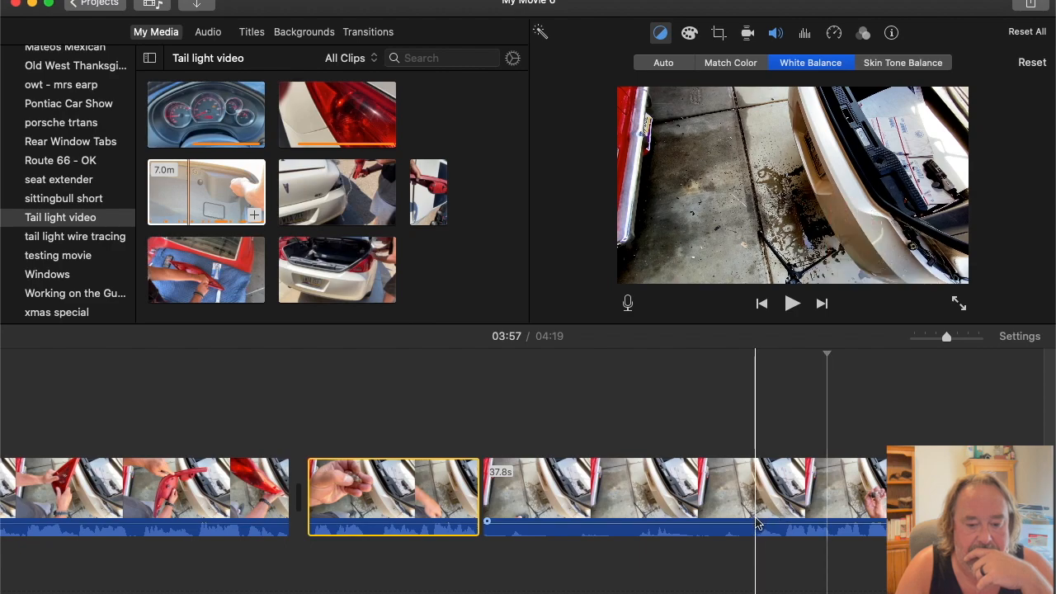
key(space)
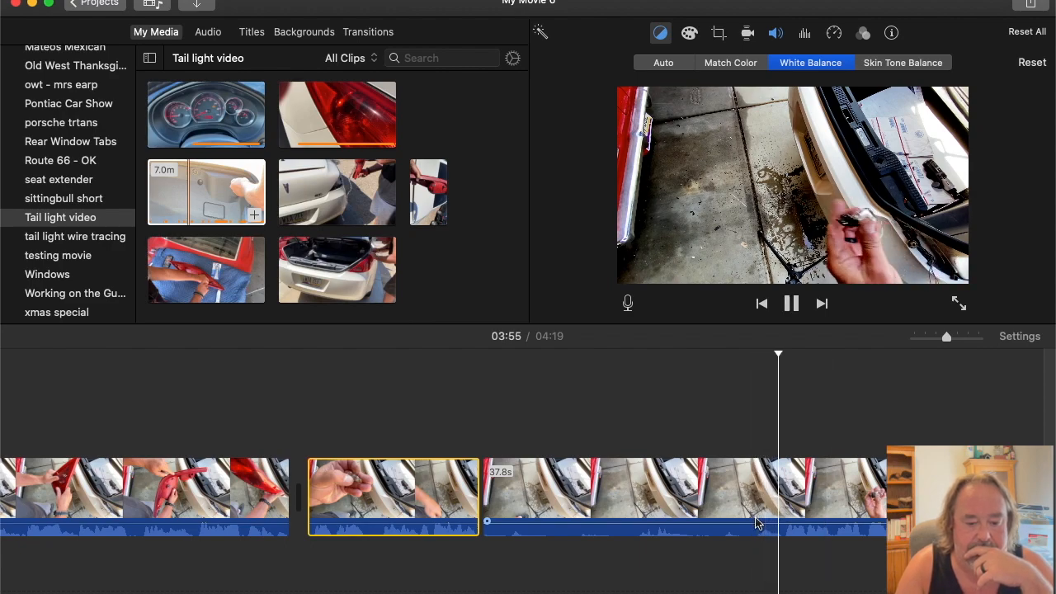
key(space)
key(super+b)
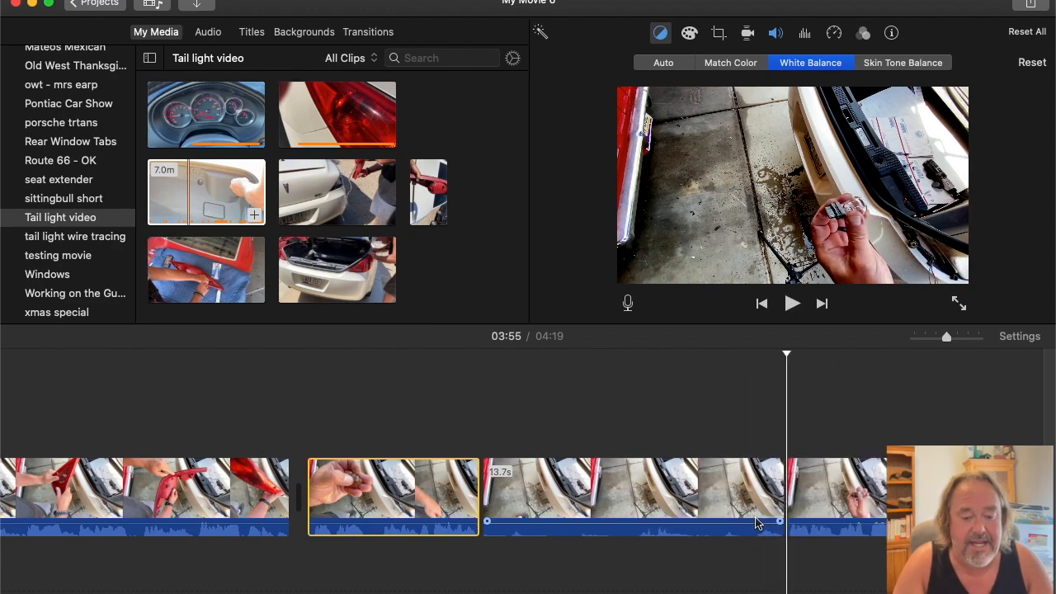
click(740, 511)
key(Delete)
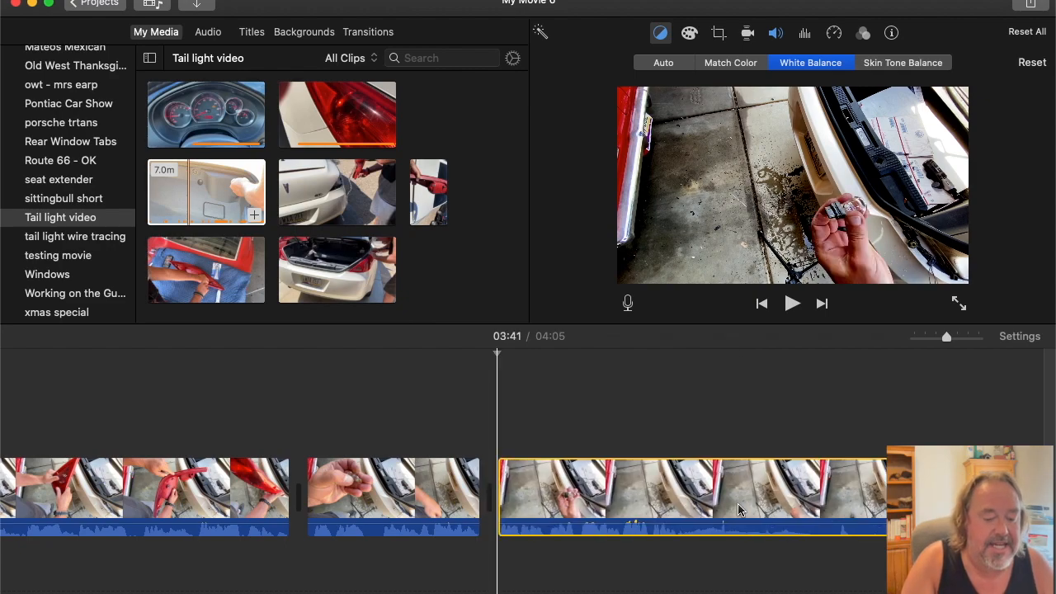
Play the remaining last clip and split it at 03:50, after the hand with the bulb has left the frame.
key(space)
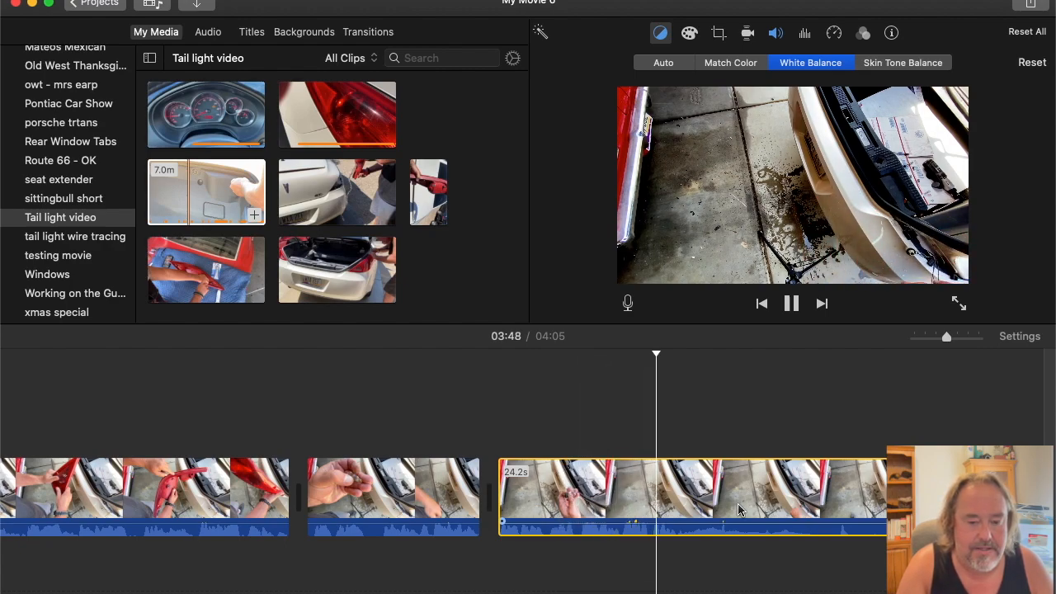
key(space)
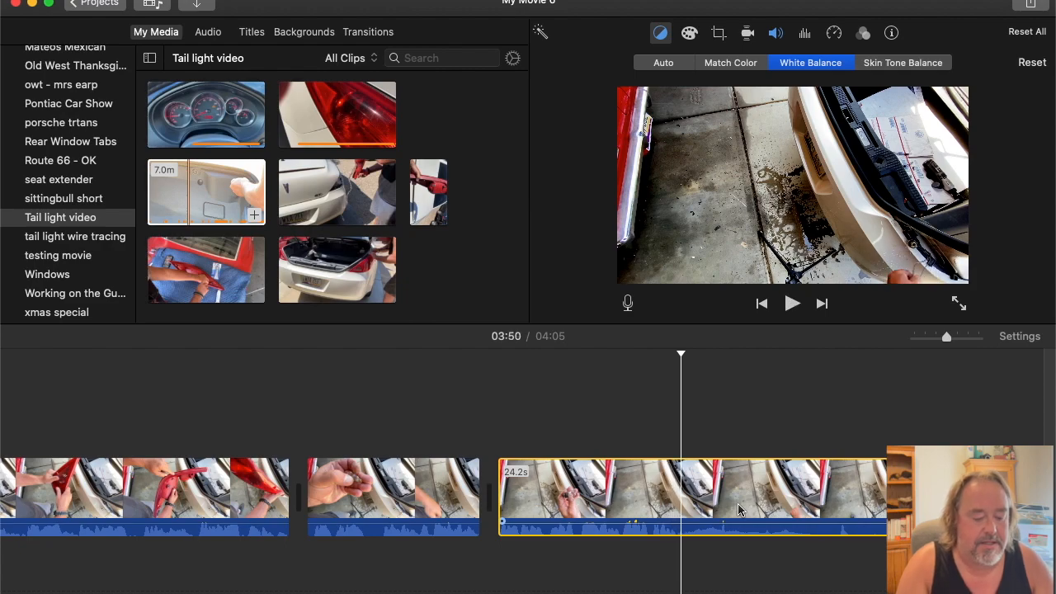
key(super+b)
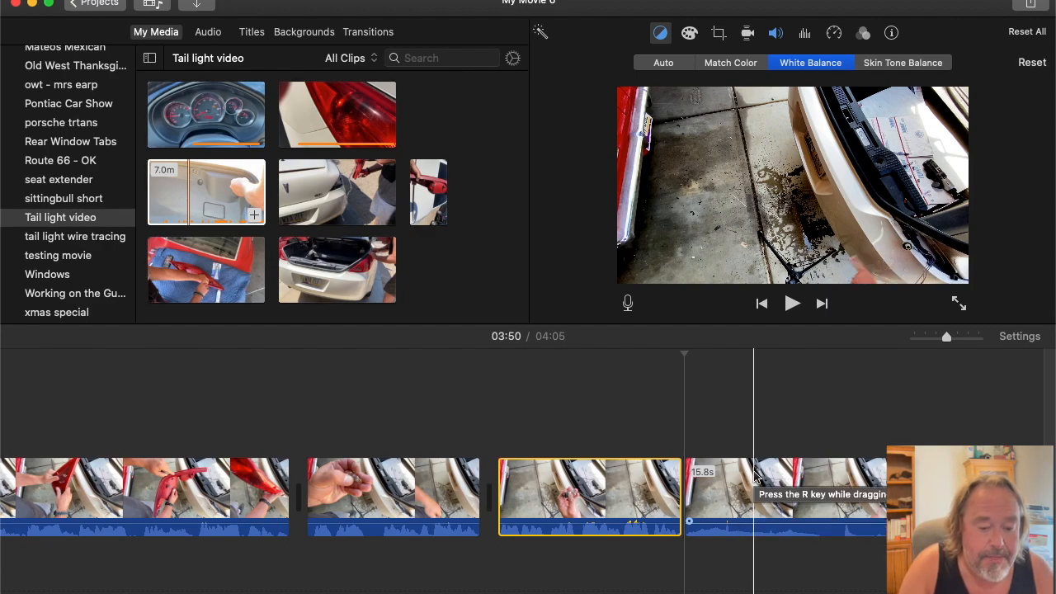
Preview several title styles and place the Expand title above the bulb clip, starting at about 03:48 and ending at the cut.
click(252, 32)
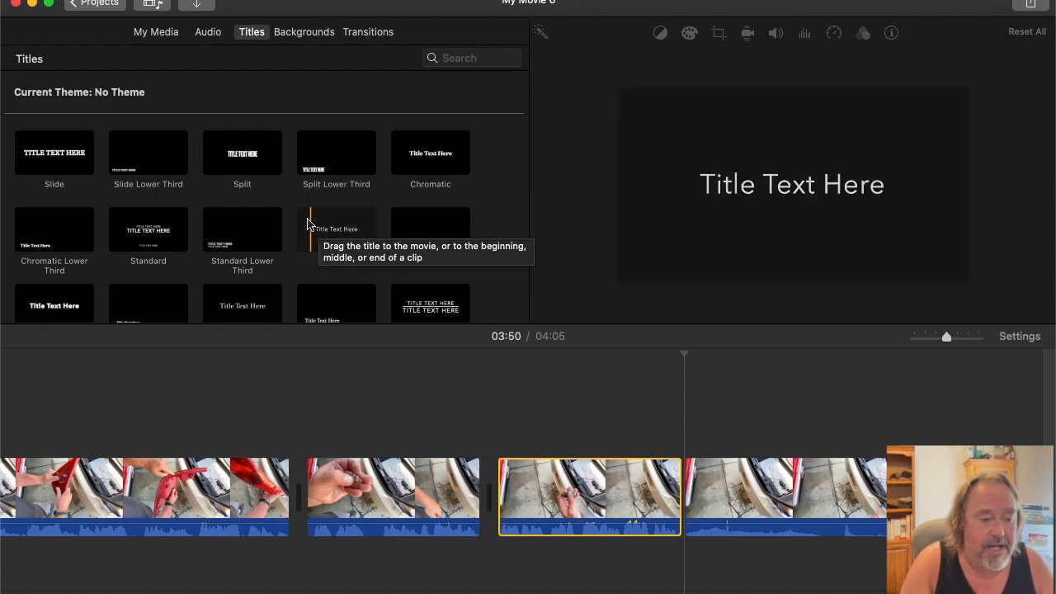
click(239, 165)
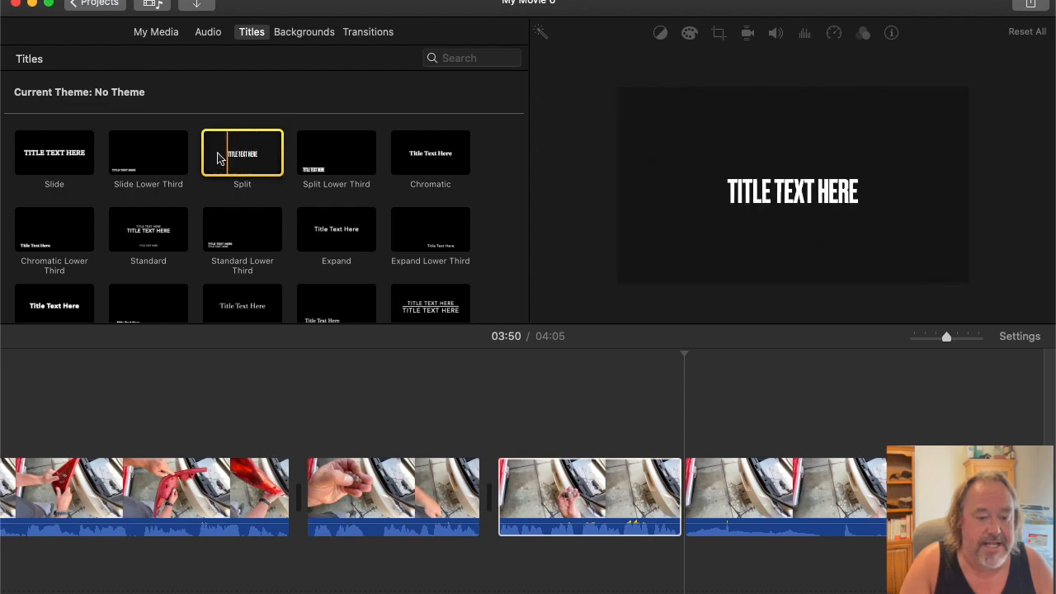
click(316, 171)
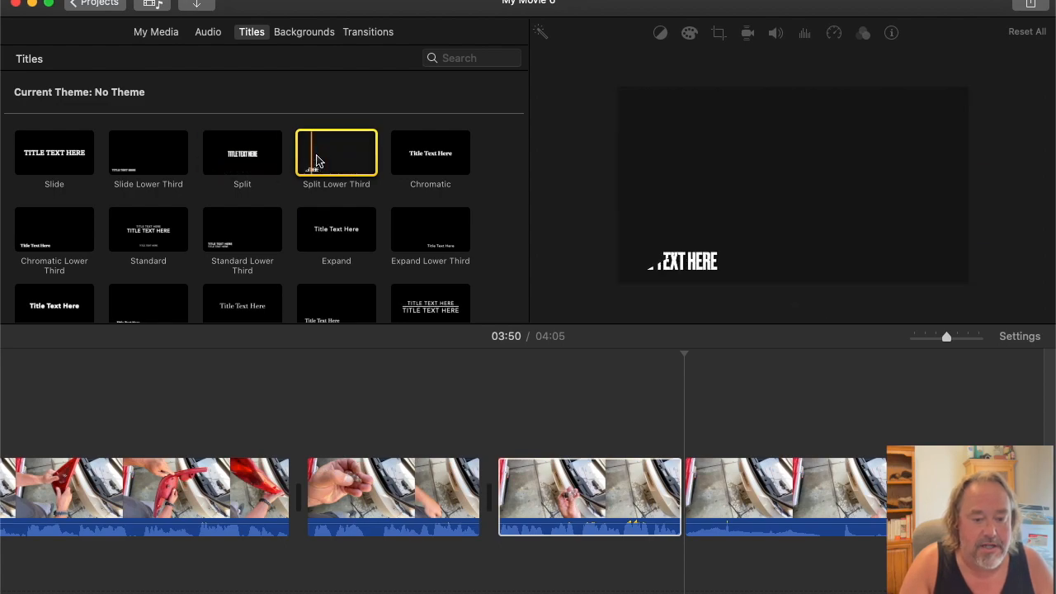
click(441, 164)
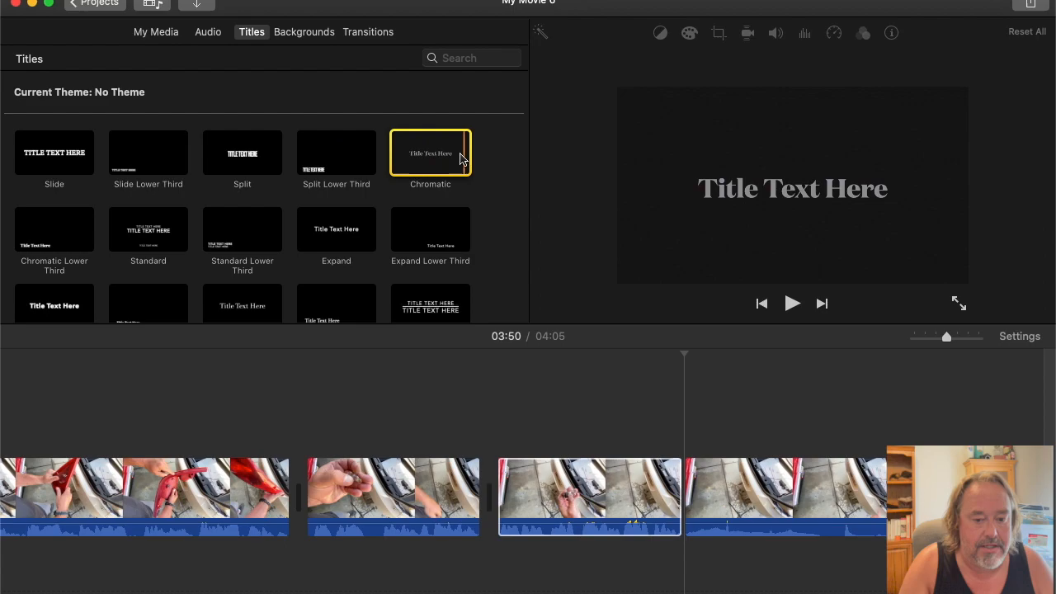
click(70, 162)
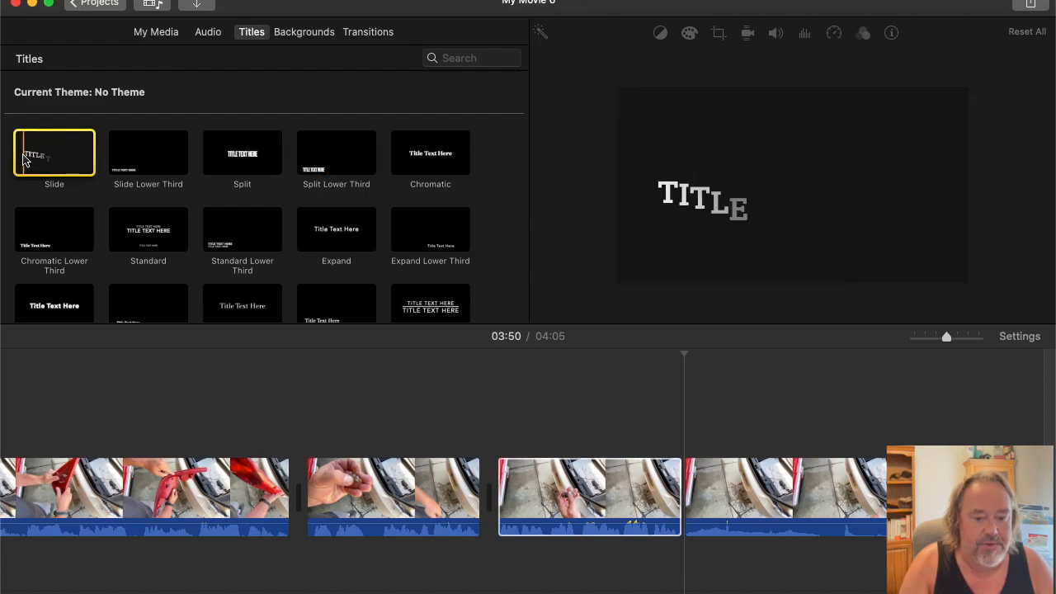
click(322, 237)
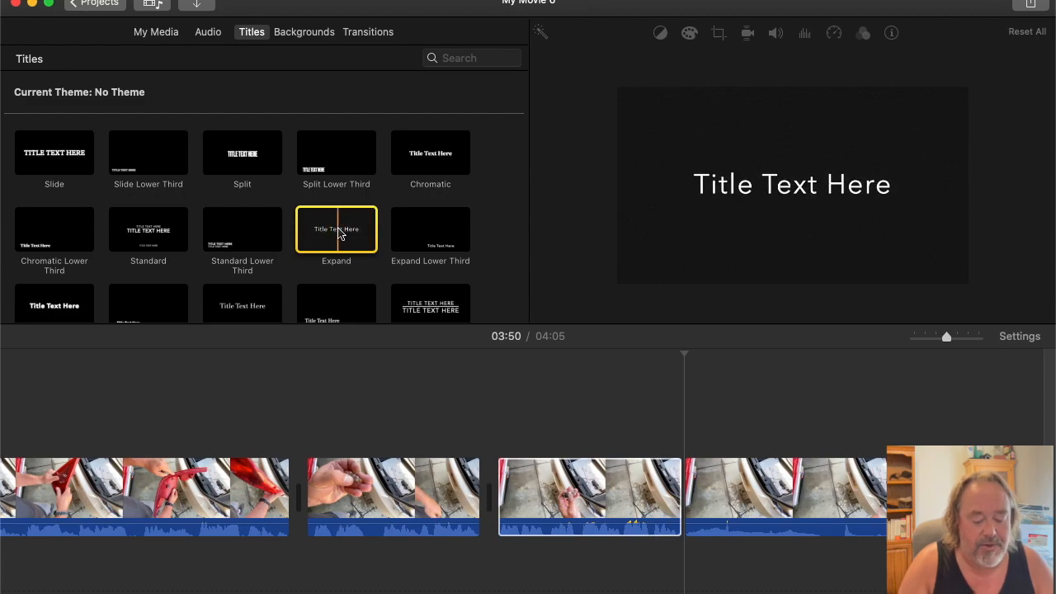
drag(339, 234, 599, 438)
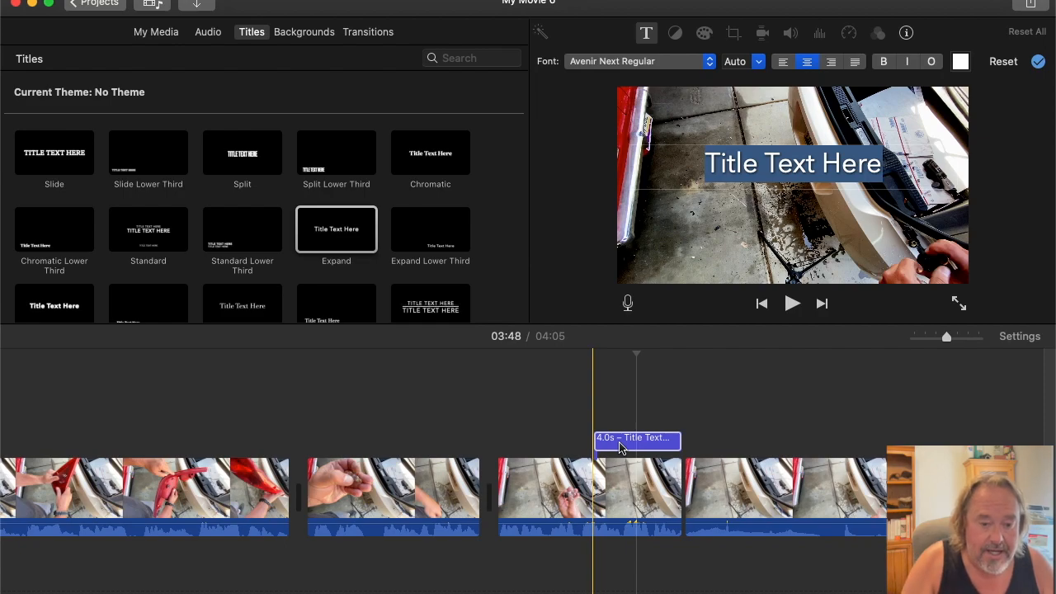
Replace the title's placeholder text with "AUTO PARTS STORE".
triple_click(754, 165)
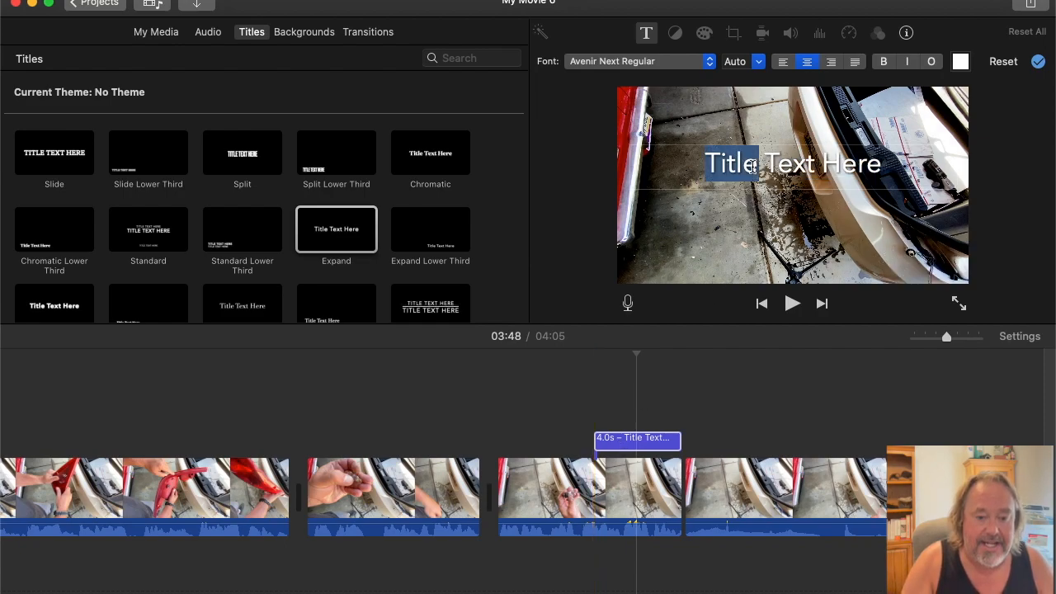
text(A)
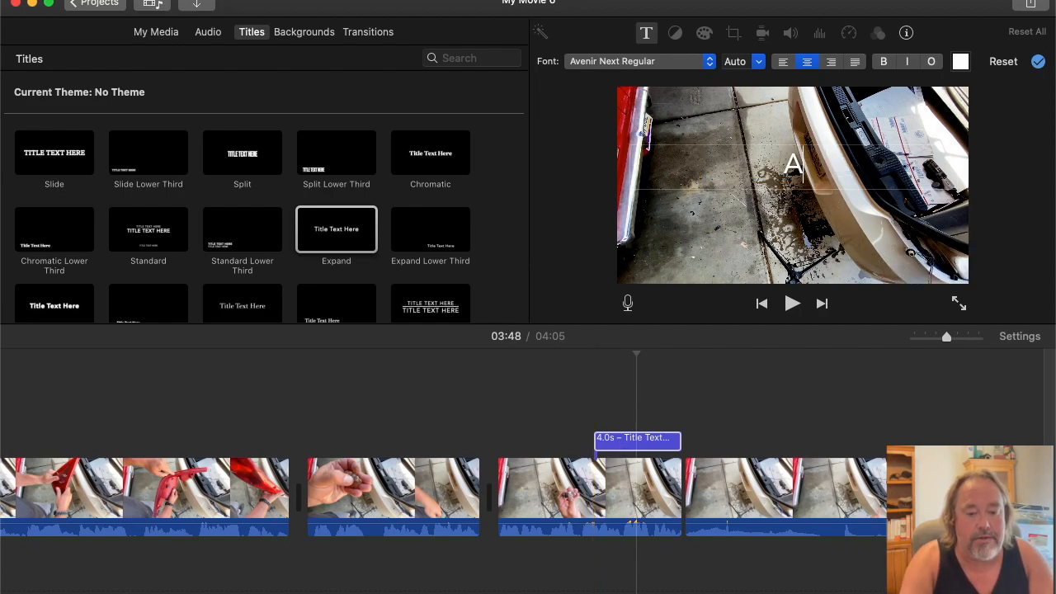
text(UTO PARTS S)
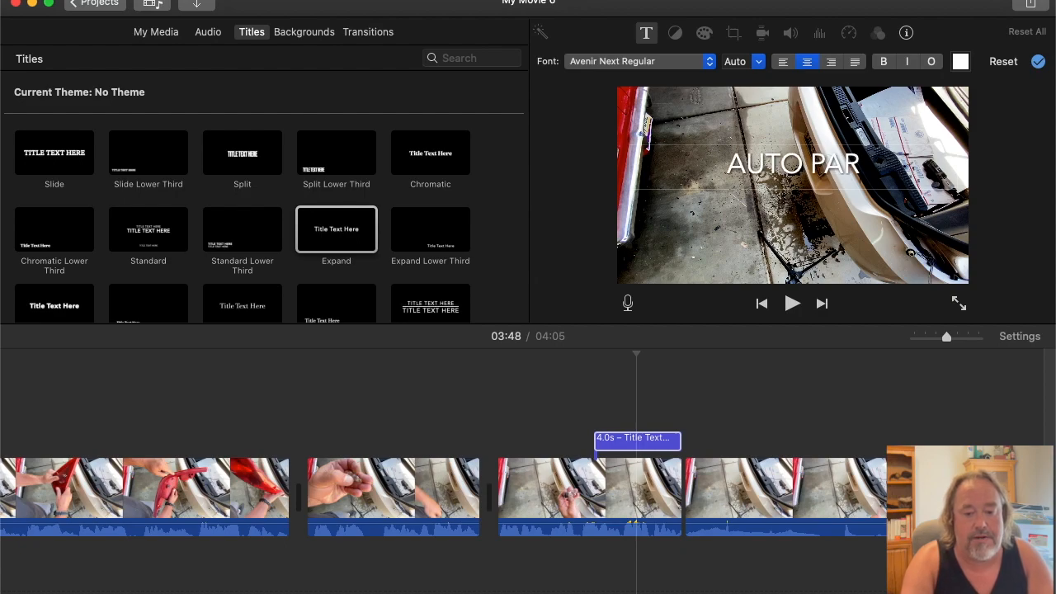
text(ORE)
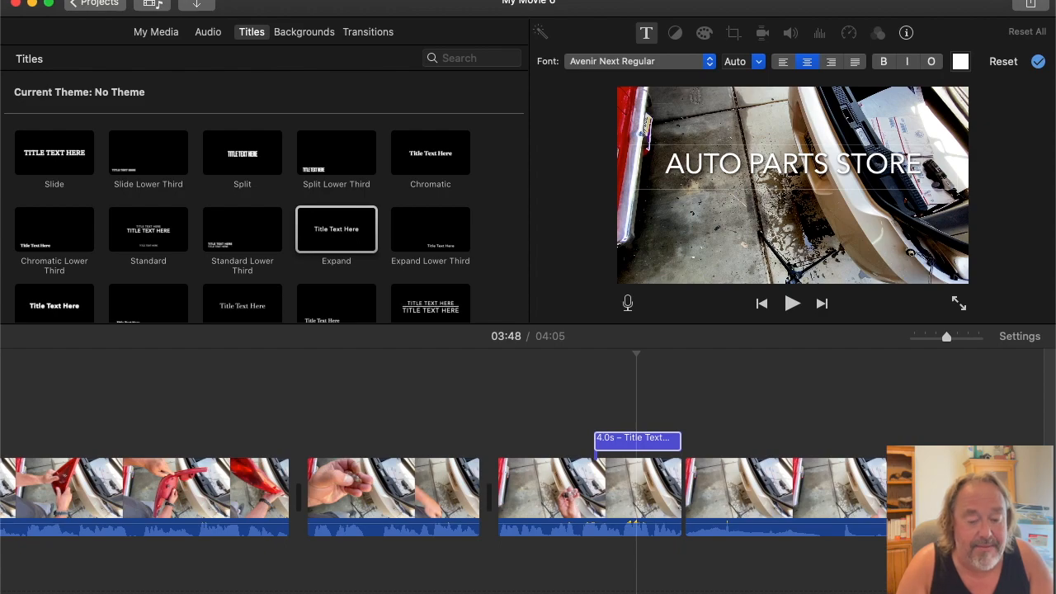
Make the whole title text bold and yellow, and play the movie from 03:45 to review the title.
key(super+a)
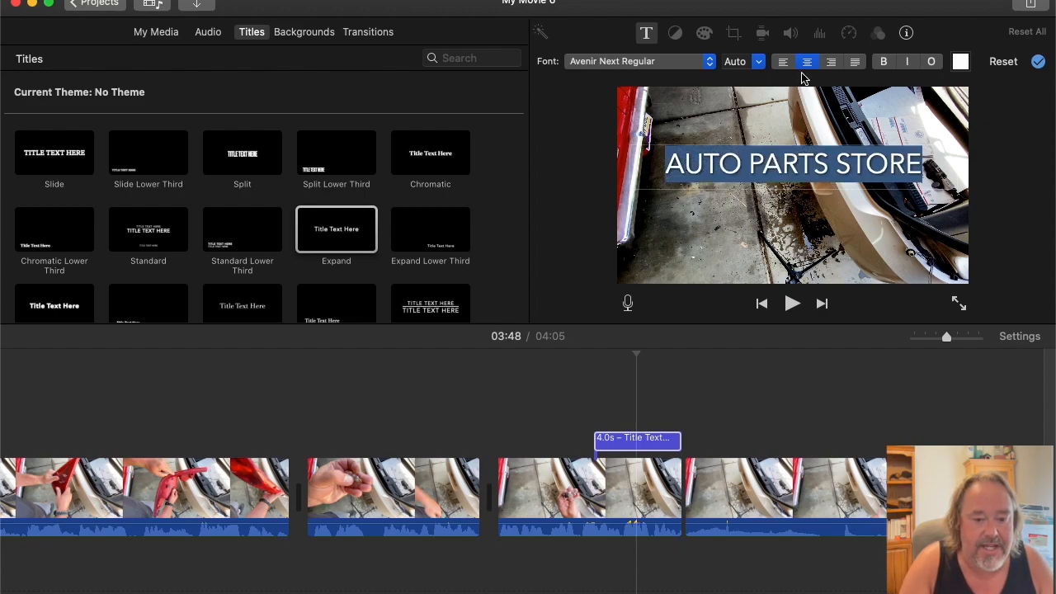
click(883, 62)
click(960, 62)
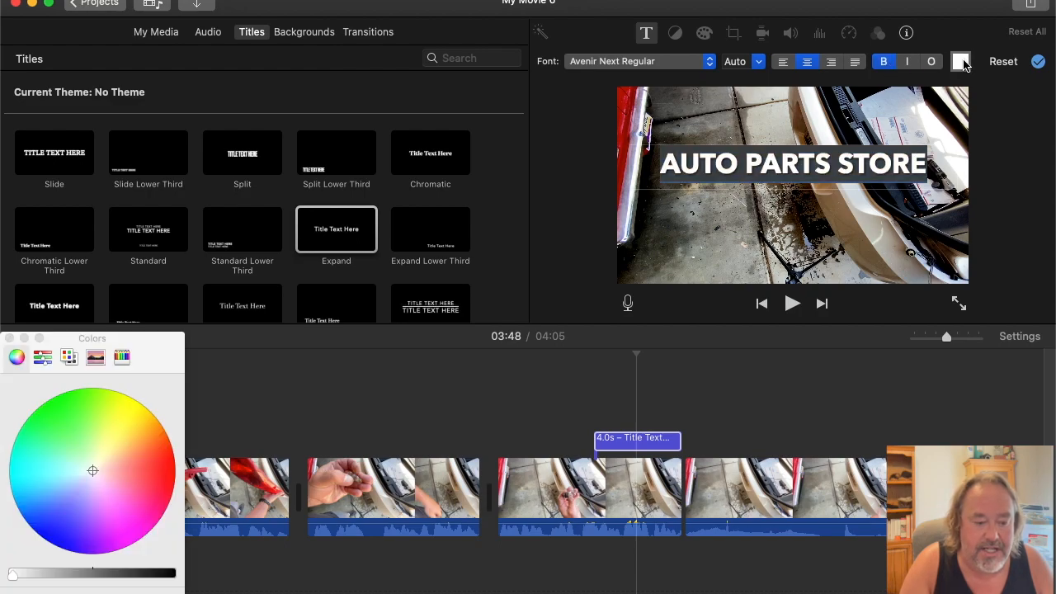
drag(137, 426, 144, 403)
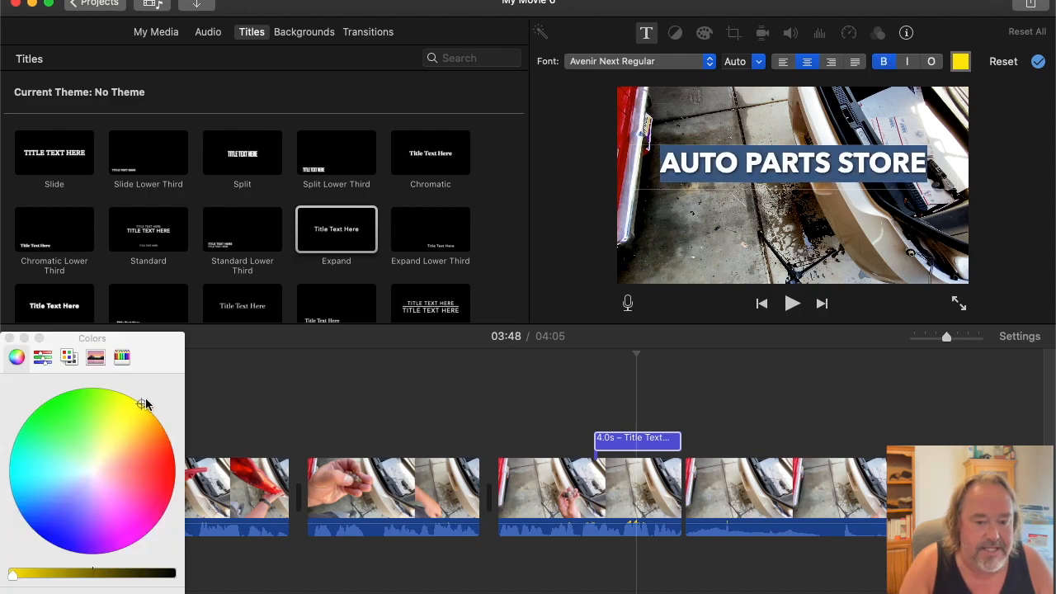
click(10, 340)
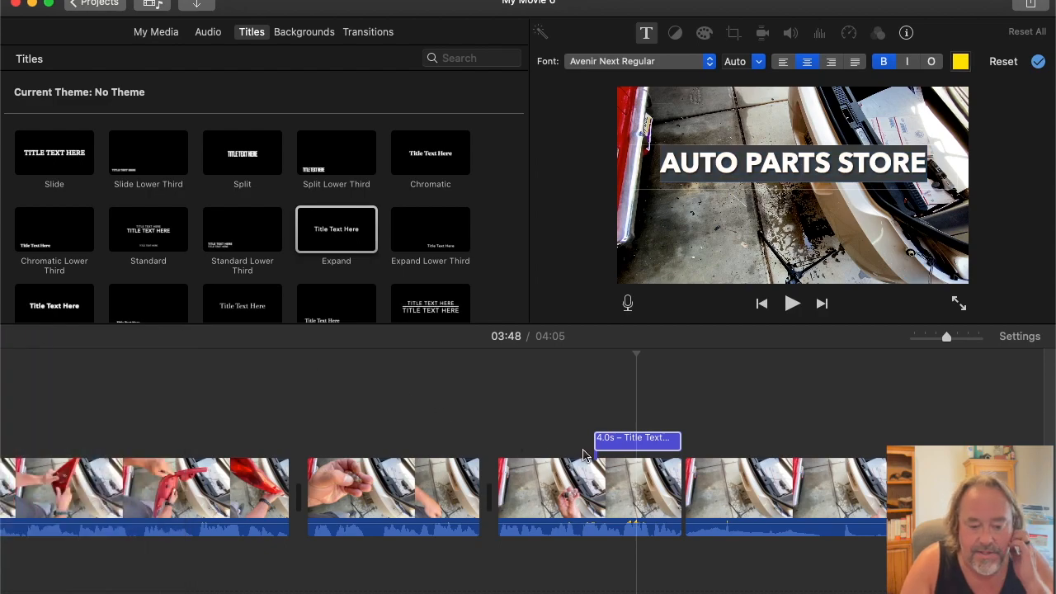
click(583, 455)
click(559, 439)
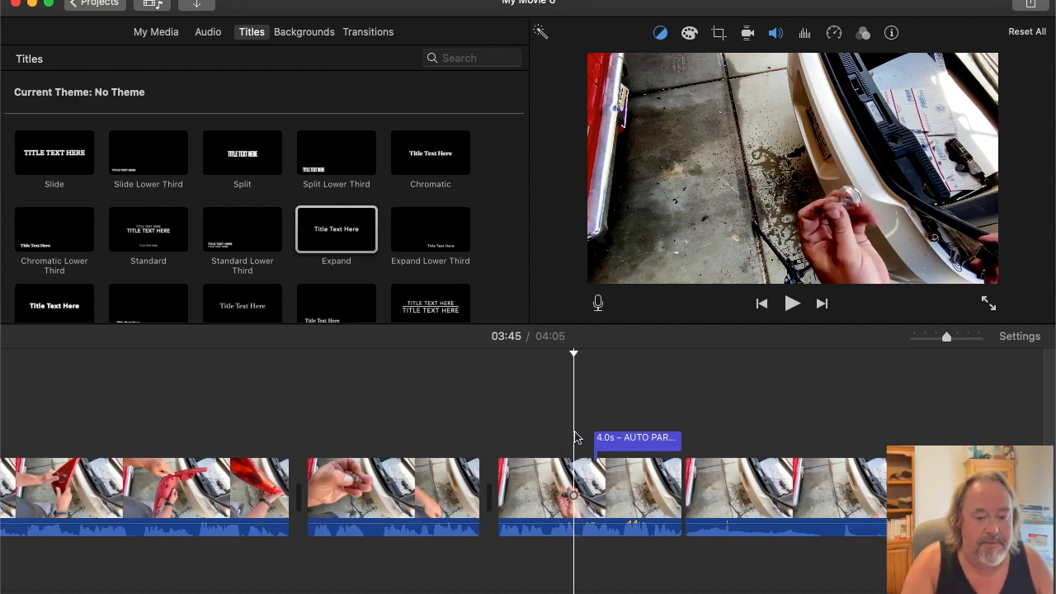
key(space)
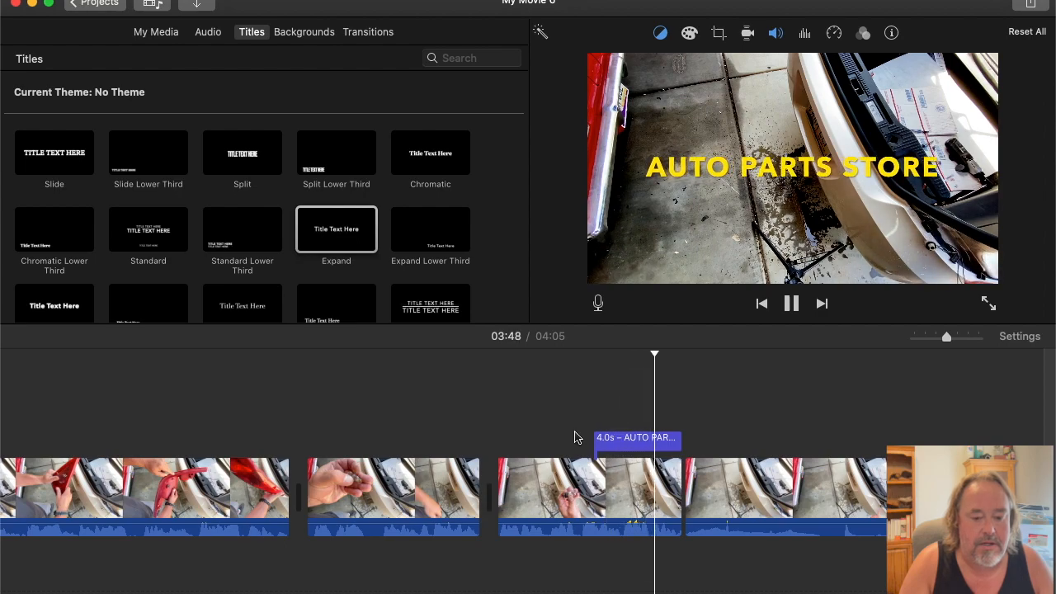
key(space)
Delete the leftover 15.8 s segment that follows the titled clip at the end of the timeline.
scroll(572, 437, right, 5)
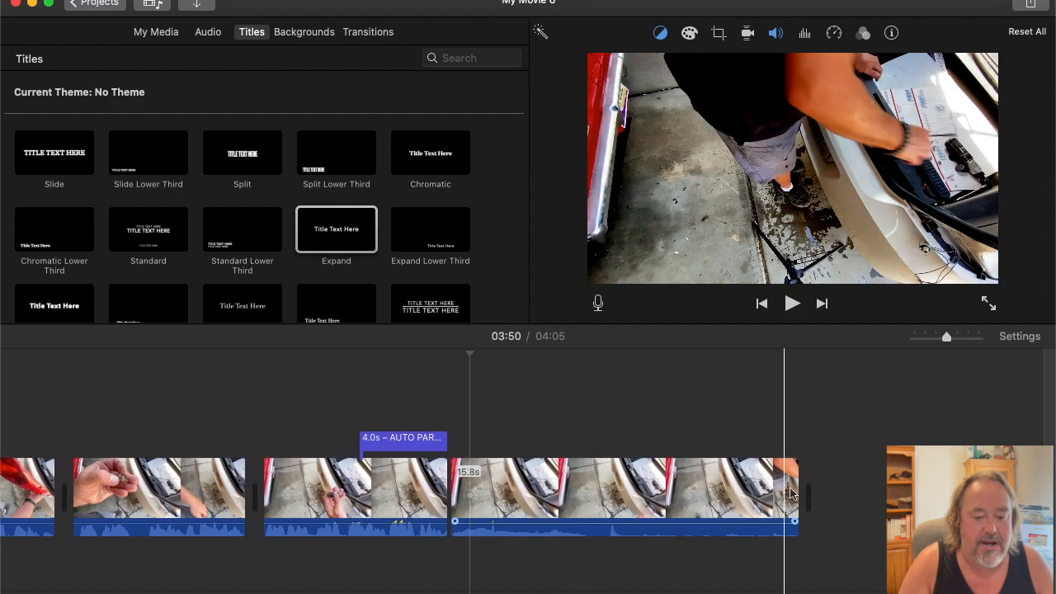
click(723, 507)
key(Delete)
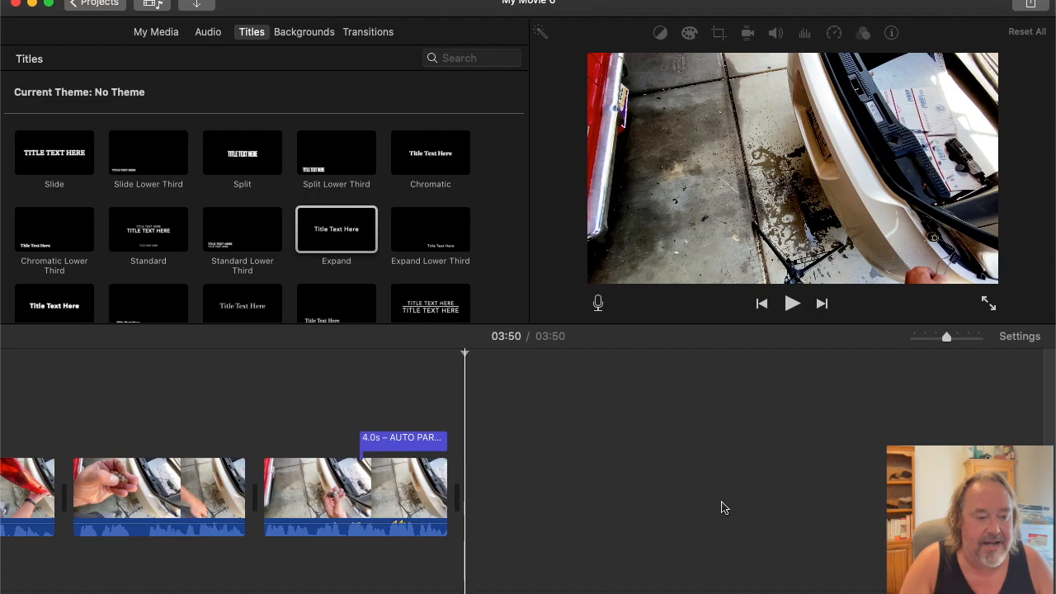
Preview the remaining tail light footage and add the vertical 14.2 s clip to the end of the timeline.
click(157, 33)
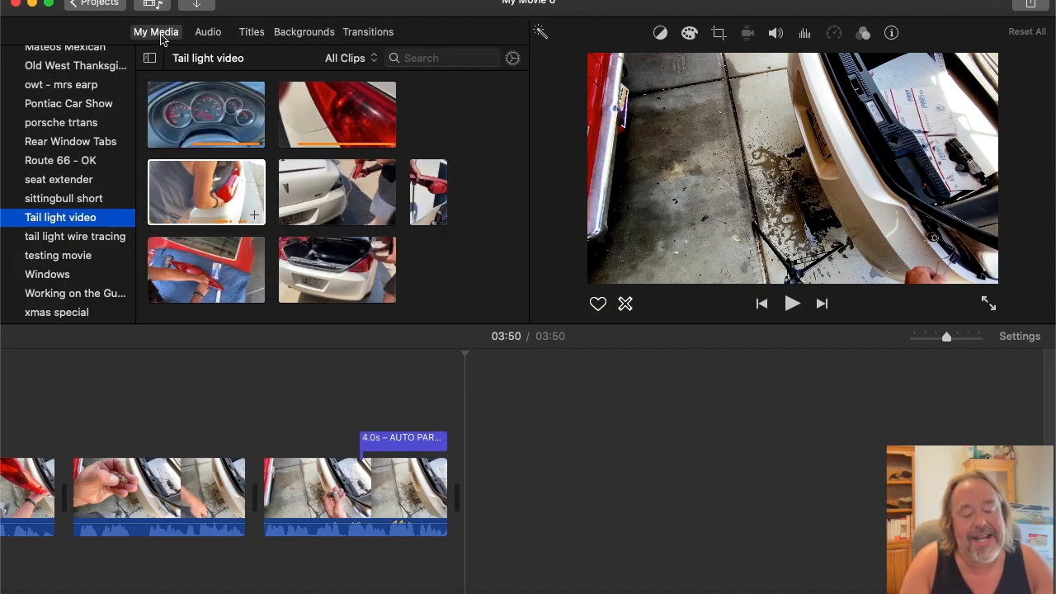
click(324, 198)
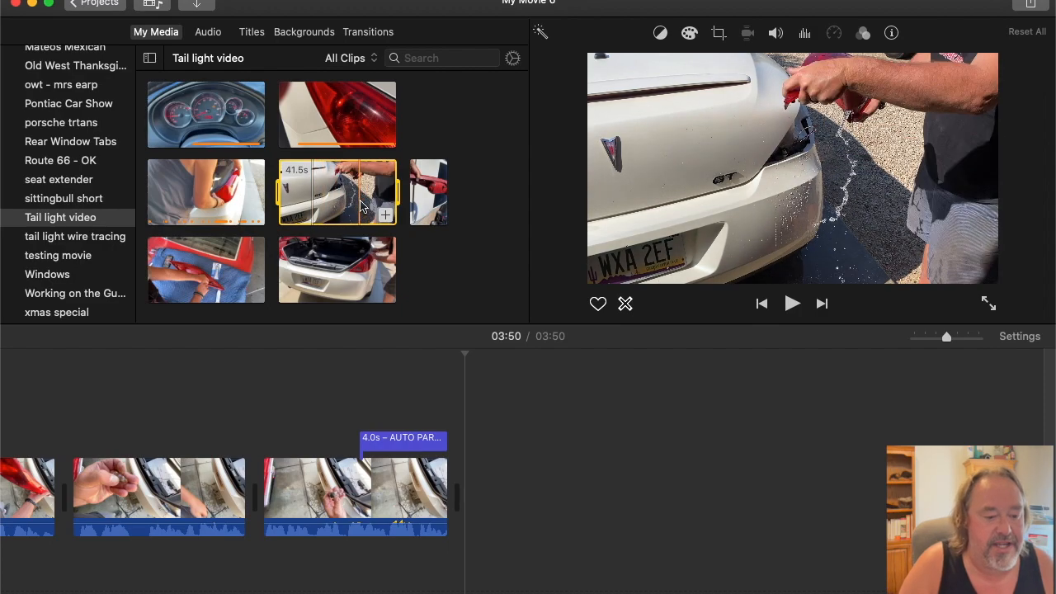
click(432, 201)
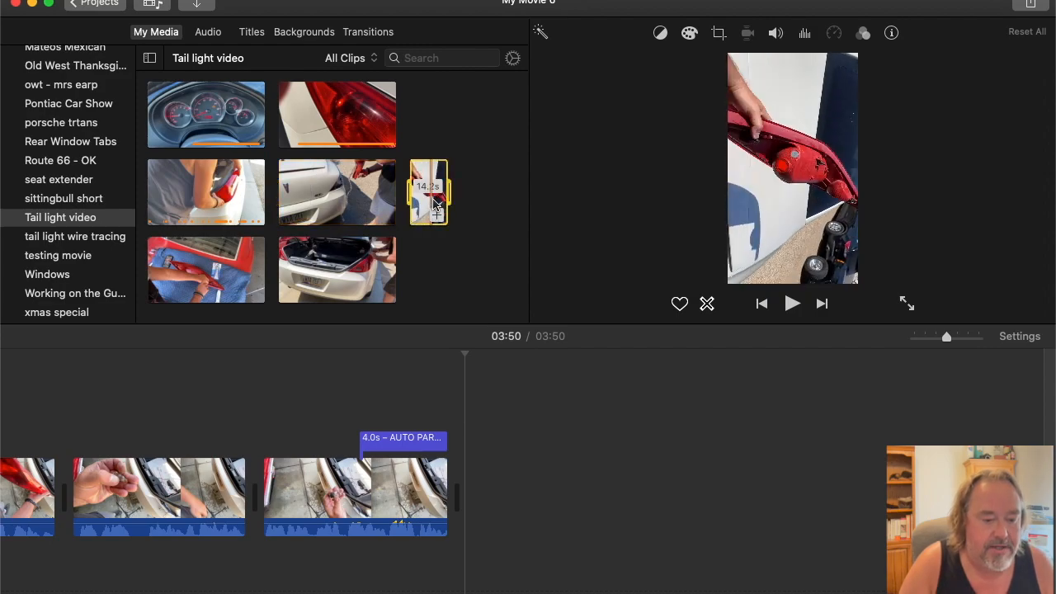
drag(432, 201, 475, 501)
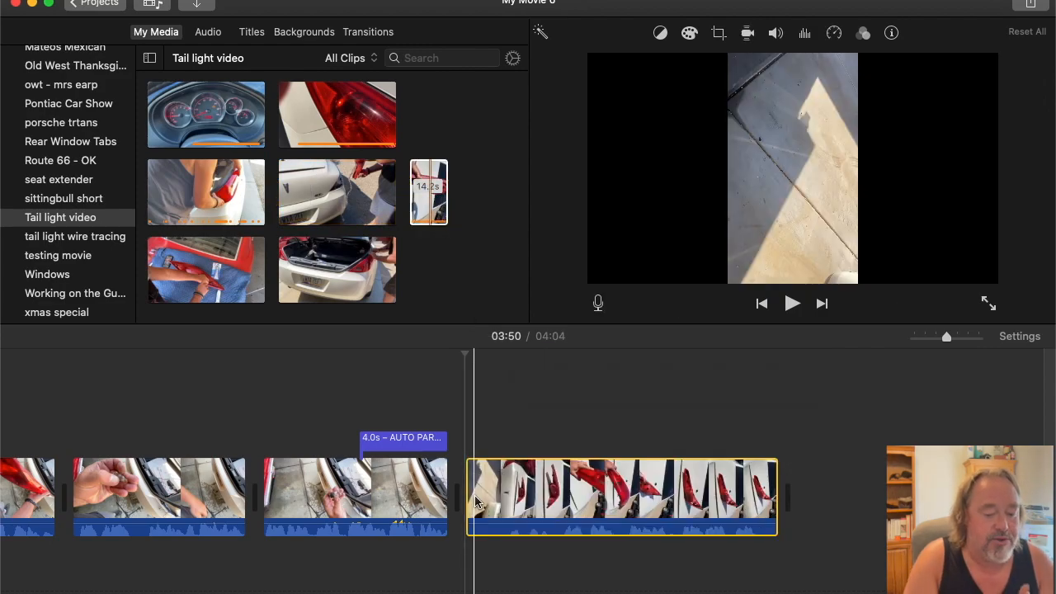
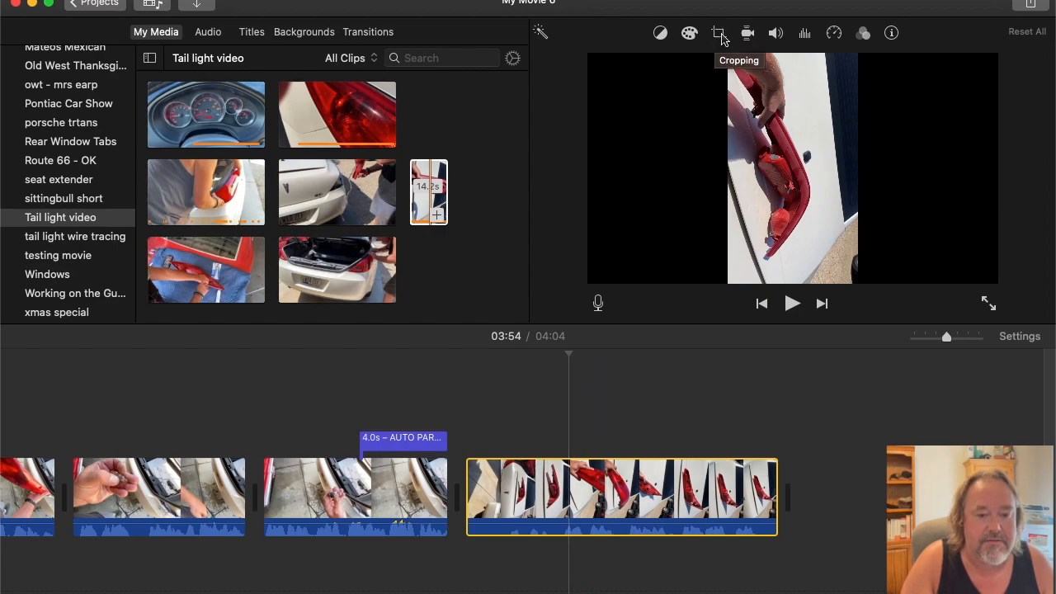
Rotate the newly added vertical clip at the end of the timeline 90 degrees counterclockwise into landscape orientation.
click(719, 34)
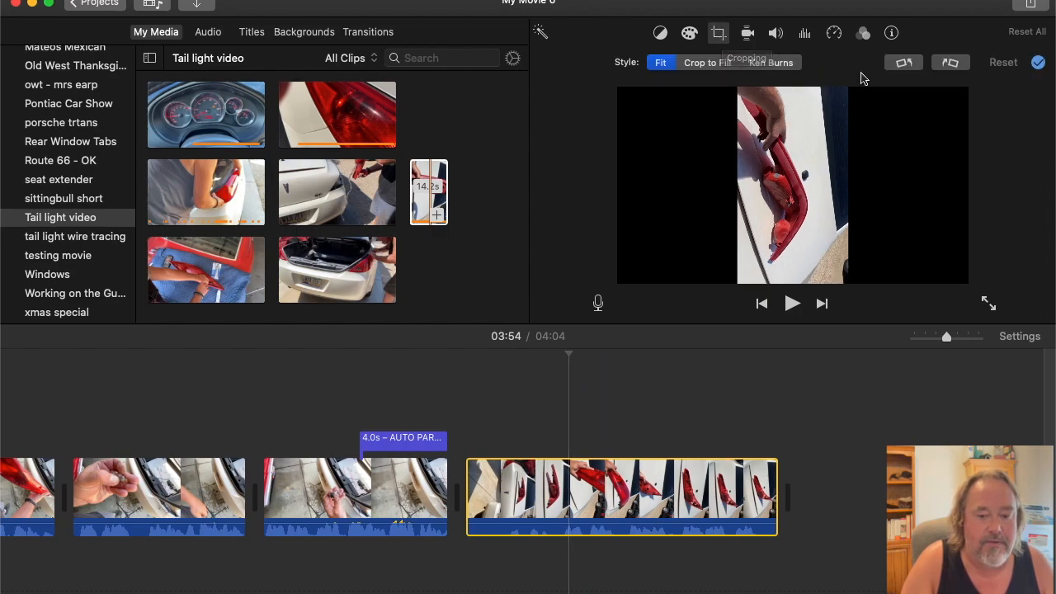
click(911, 71)
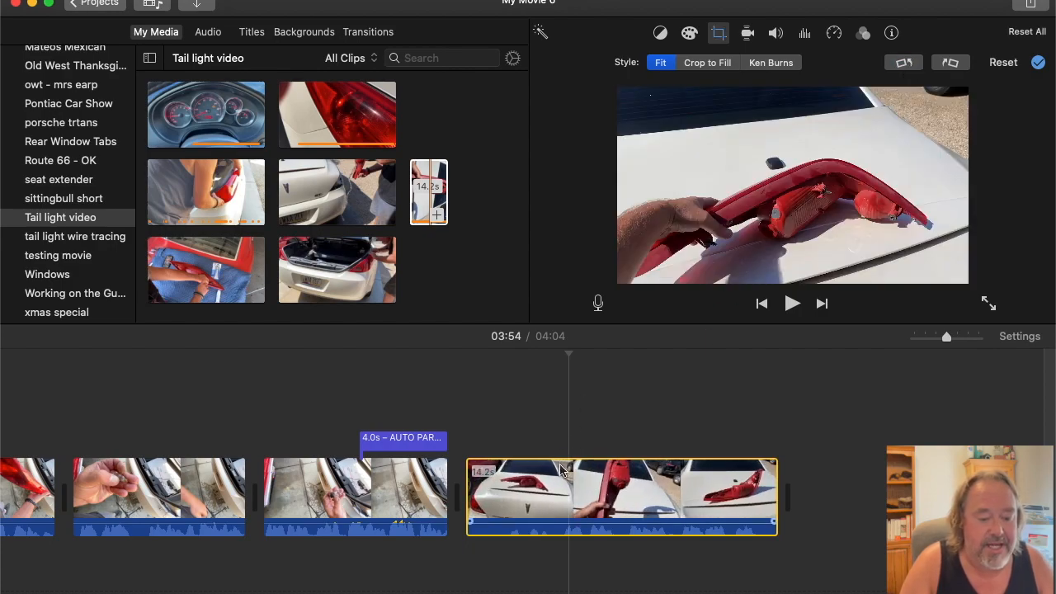
Play the rotated clip, split it at 03:54 and delete the 4.3 s opening segment before the cut.
click(427, 412)
key(space)
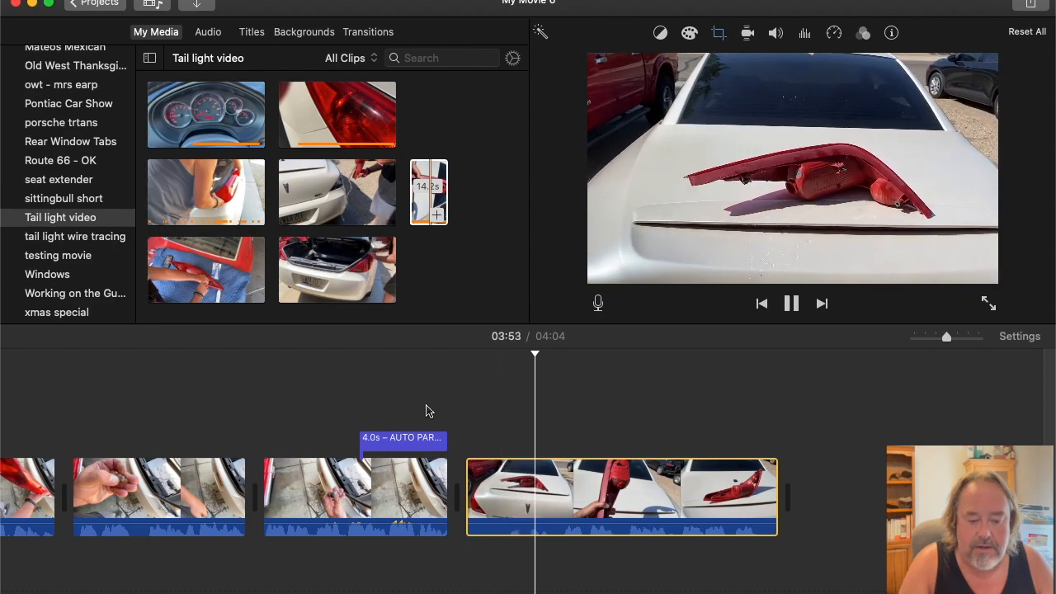
key(space)
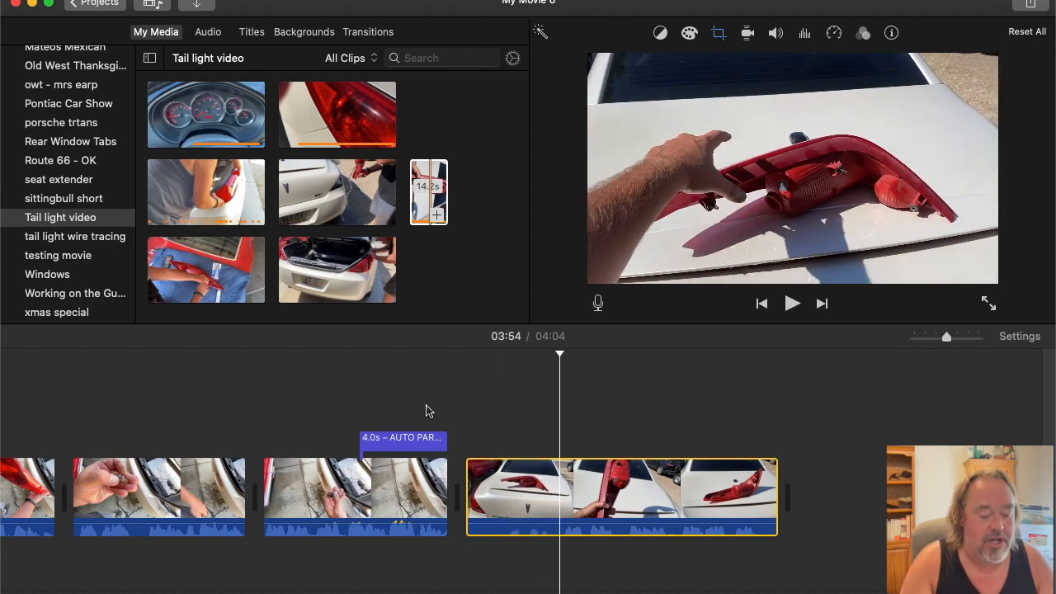
key(super+b)
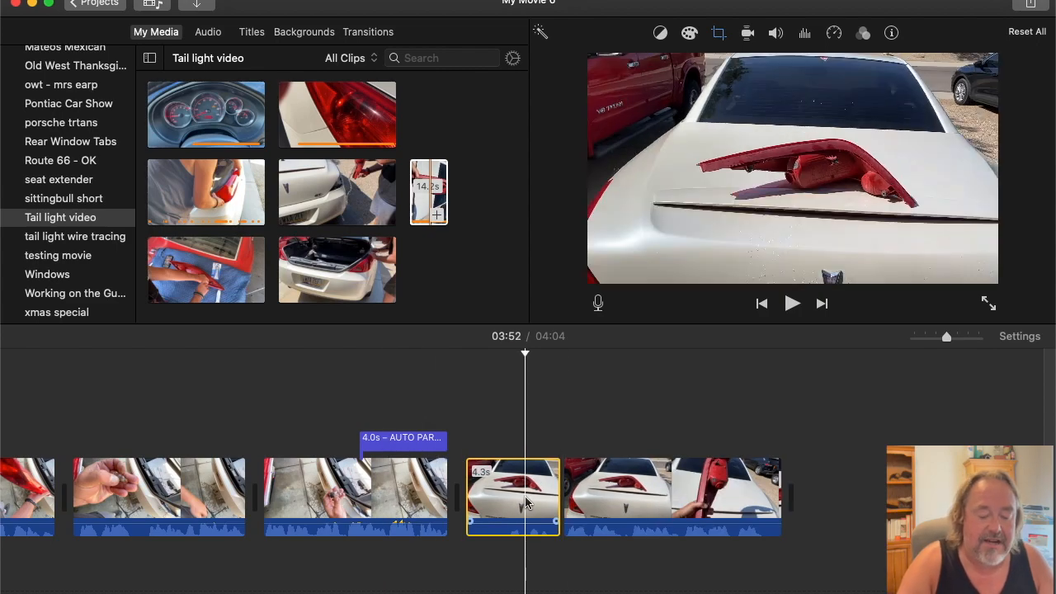
key(Delete)
Raise the audio volume of the remaining rotated clip to about 282%.
click(518, 503)
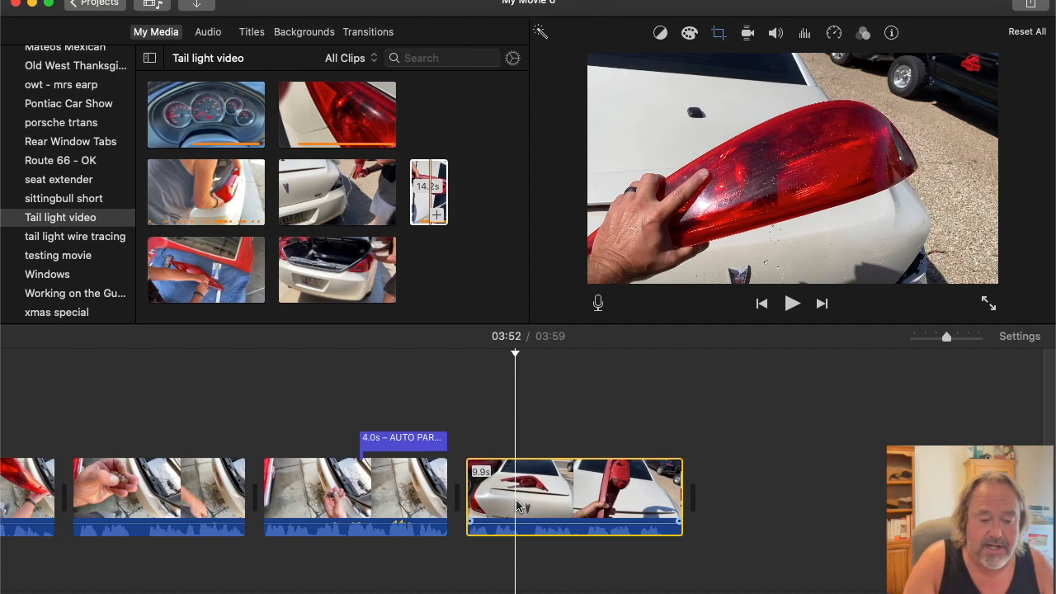
drag(522, 523, 525, 510)
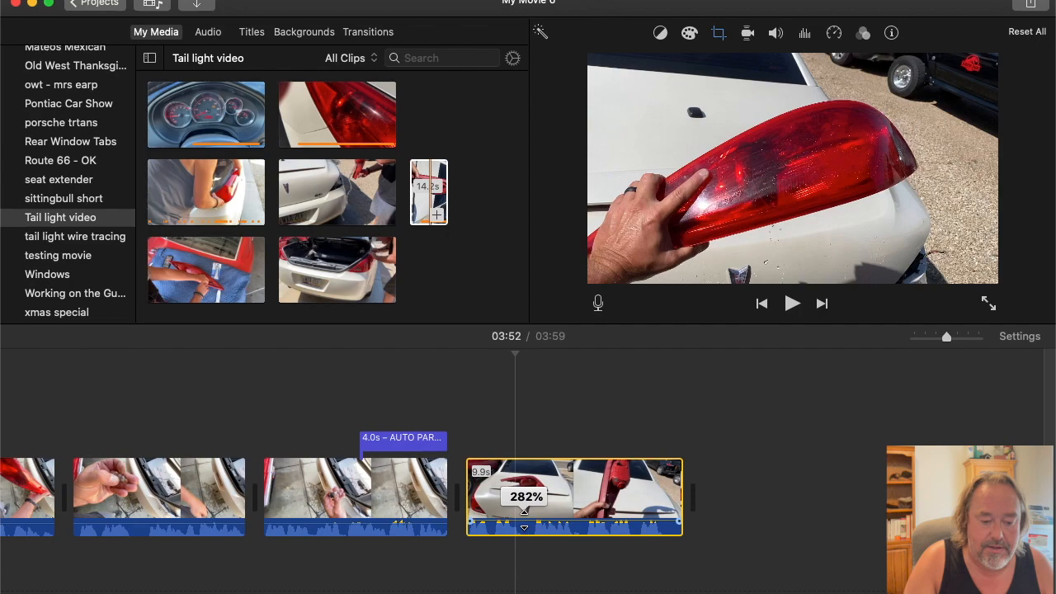
drag(523, 511, 524, 512)
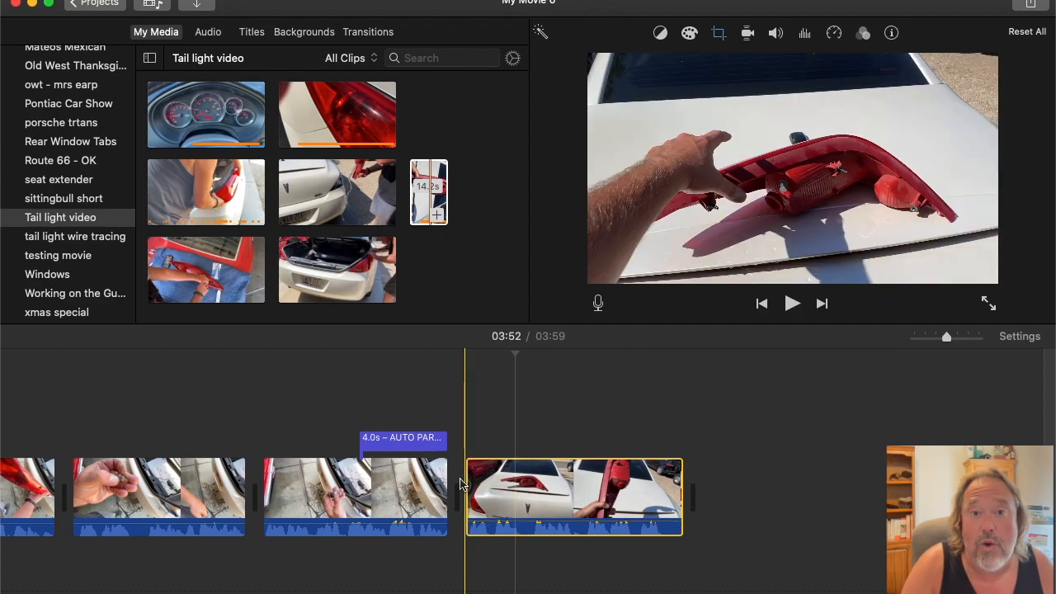
Play the rotated clip, split it at 03:58 and delete the short piece after the cut.
key(space)
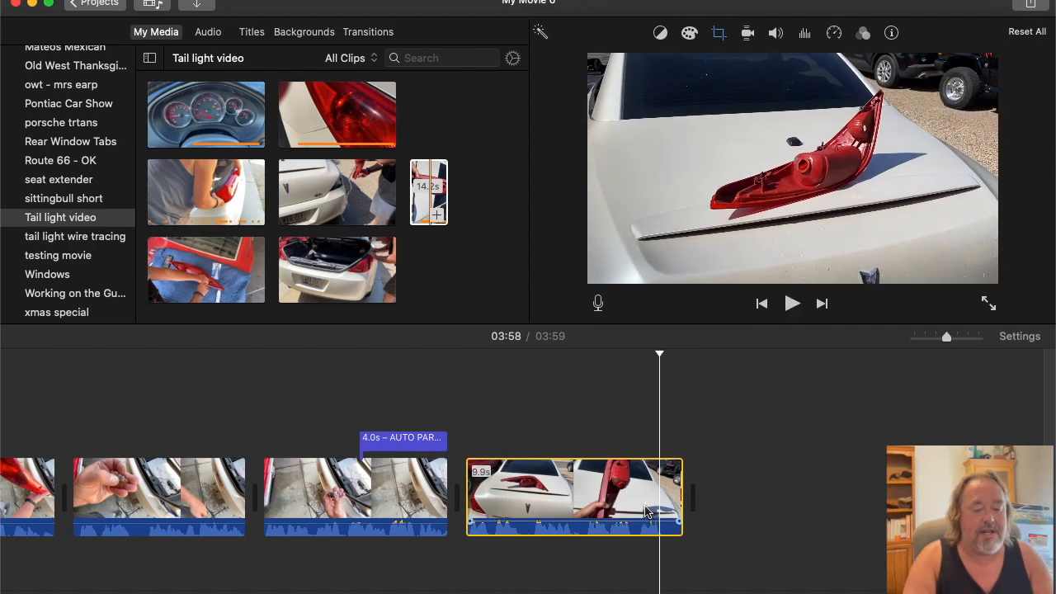
key(super+b)
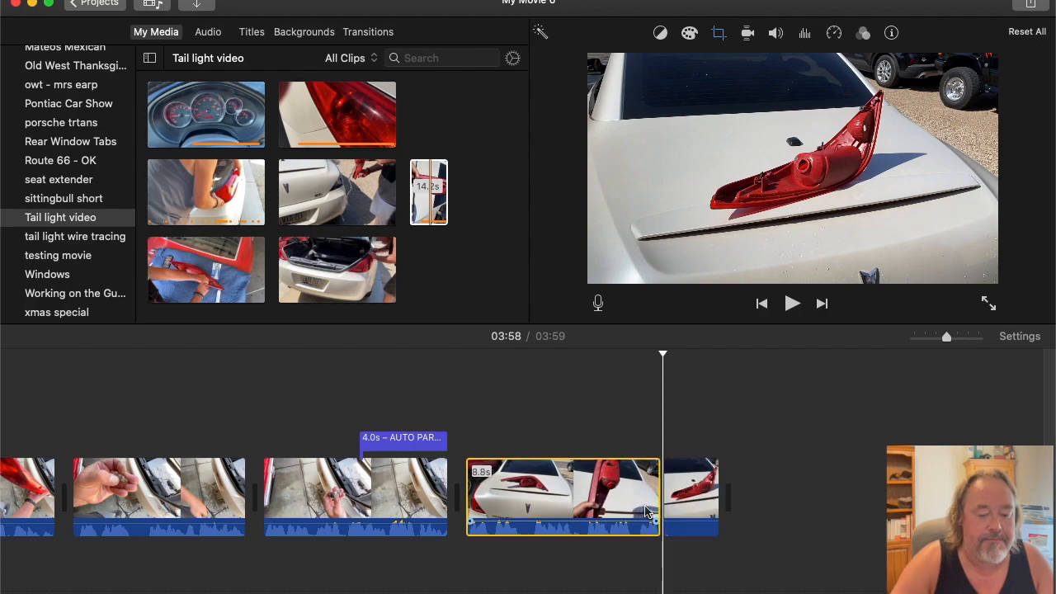
key(Delete)
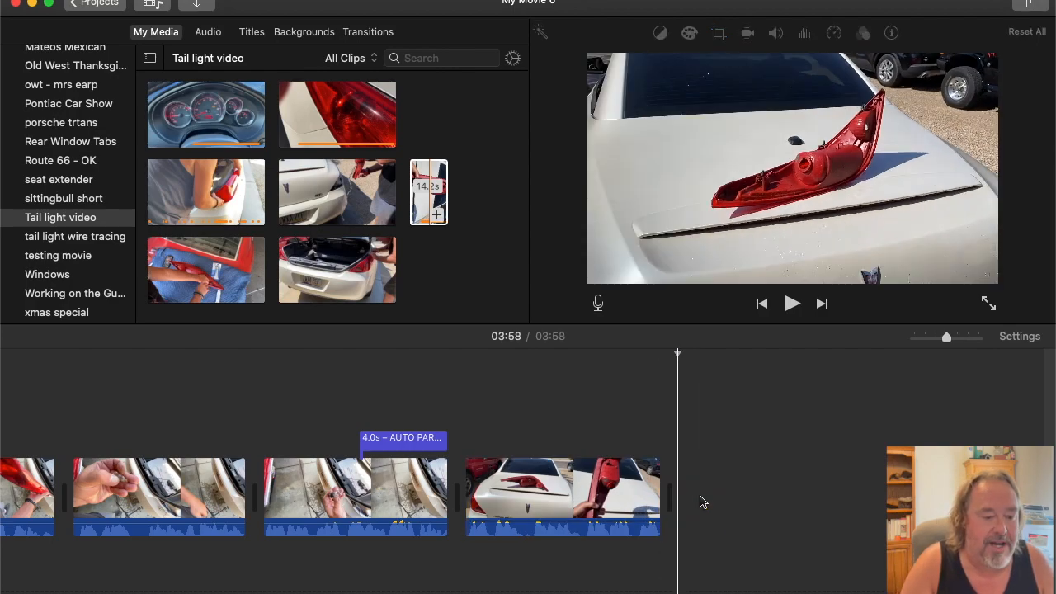
Preview the last two clips in the tail light event and append the 9.9-minute open-trunk clip to the end of the timeline.
click(191, 276)
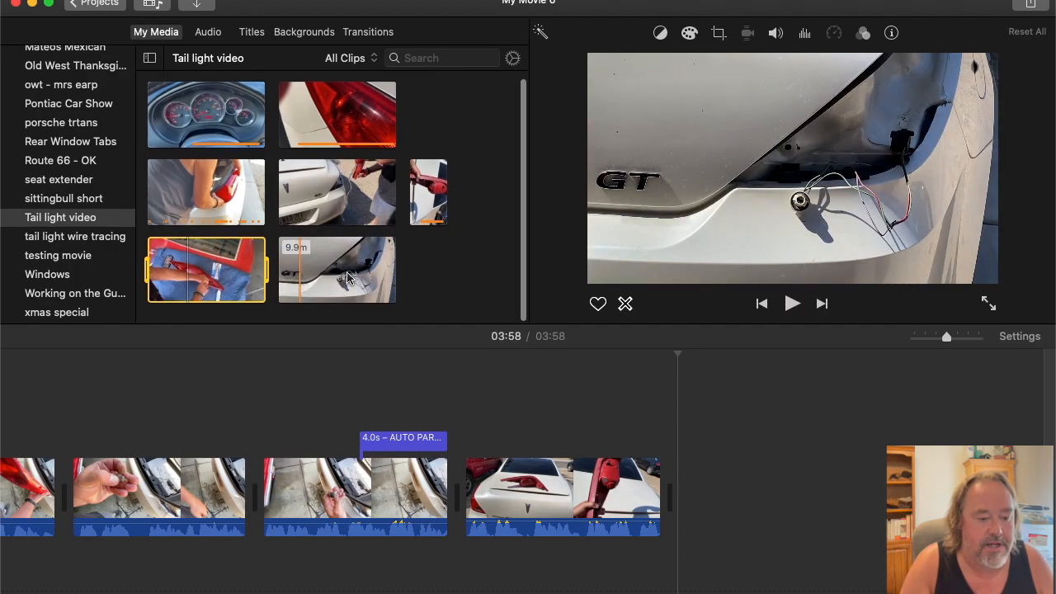
click(323, 278)
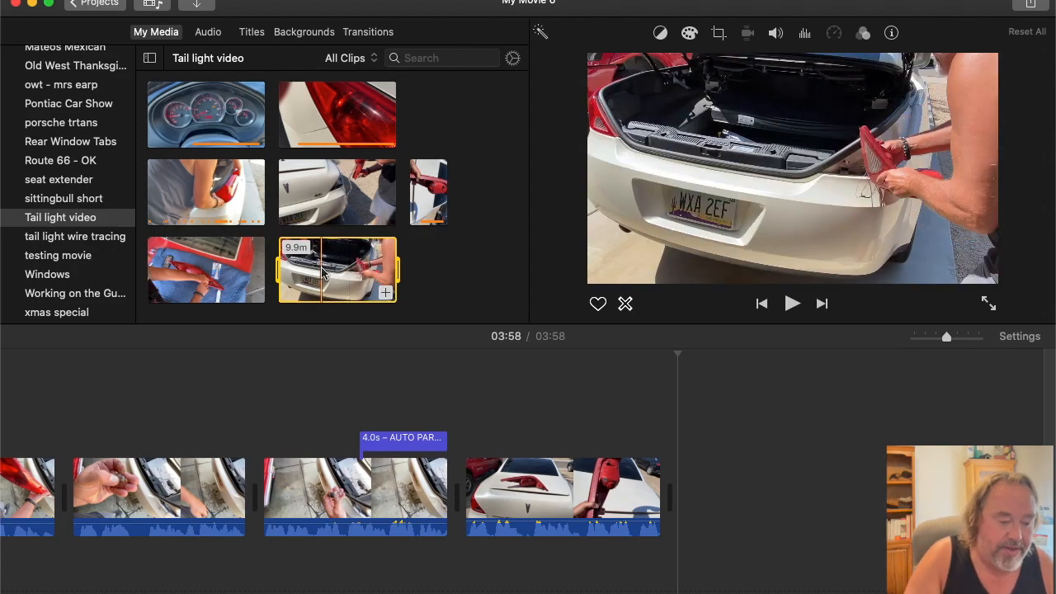
drag(510, 320, 690, 492)
scroll(689, 493, right, 5)
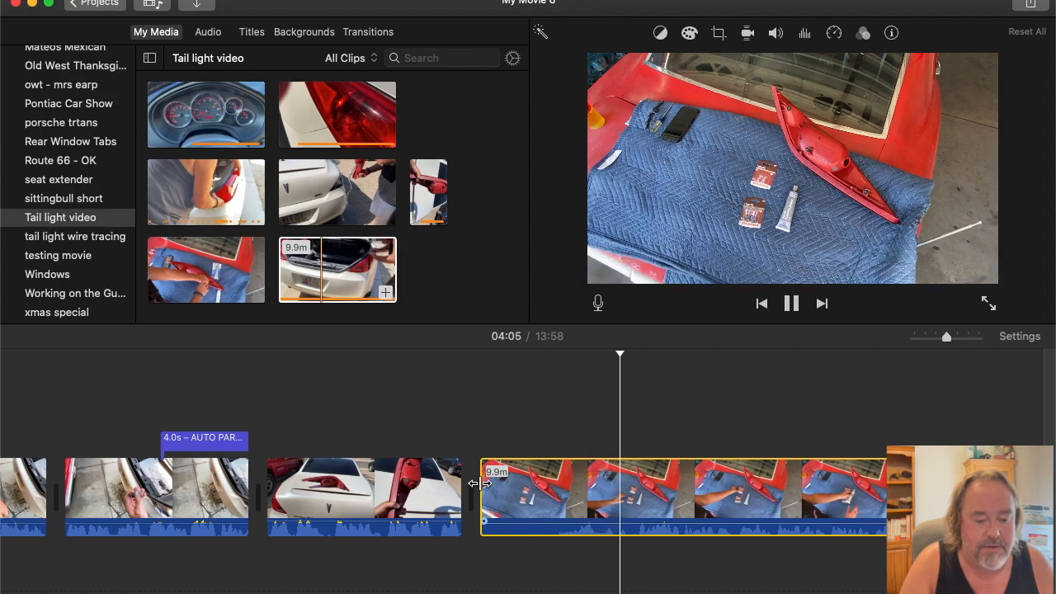
Split the appended long clip at 04:06 and delete its 7.2 s opening segment.
key(space)
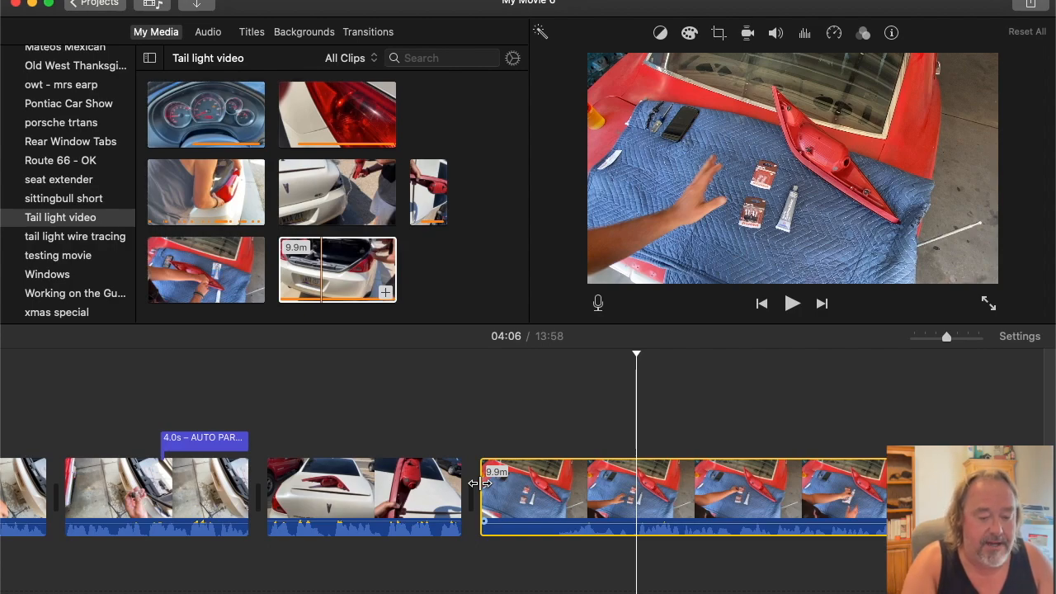
key(super+b)
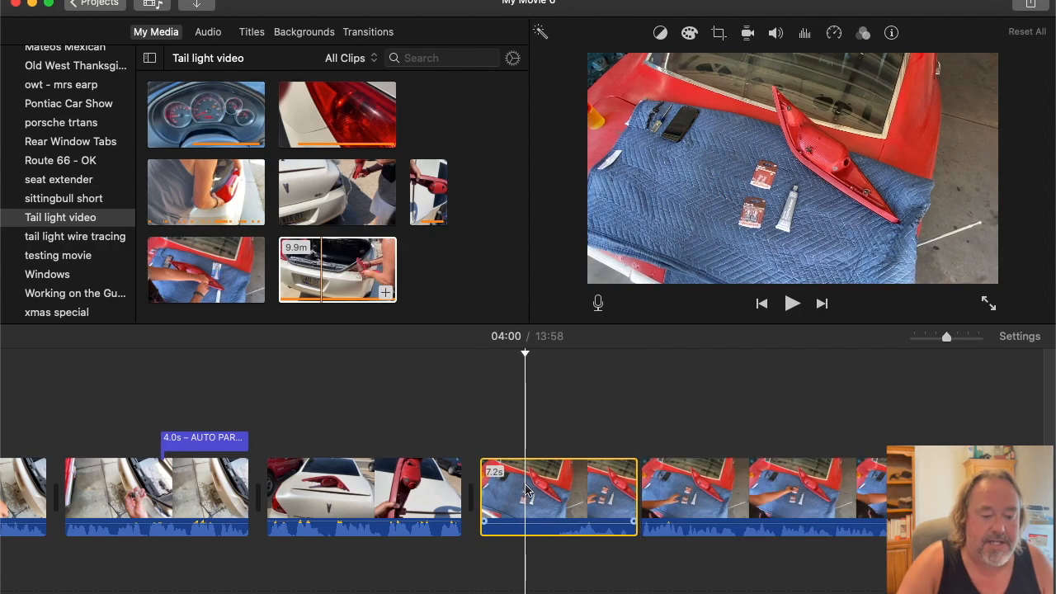
key(Delete)
Play the long clip, split it at 04:13 and raise the audio volume of the 14.3 s segment before the cut.
key(space)
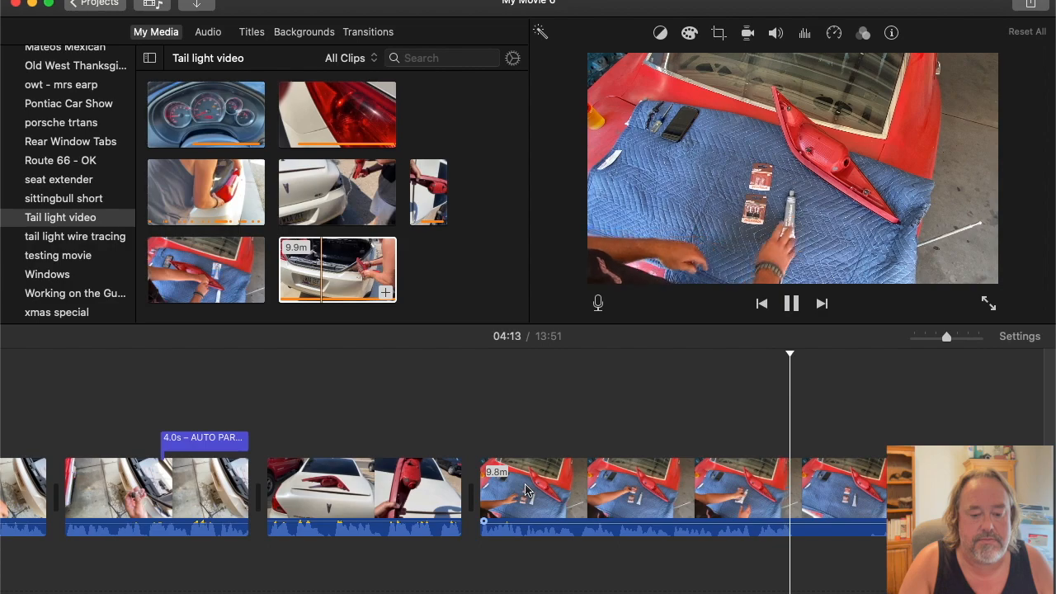
key(space)
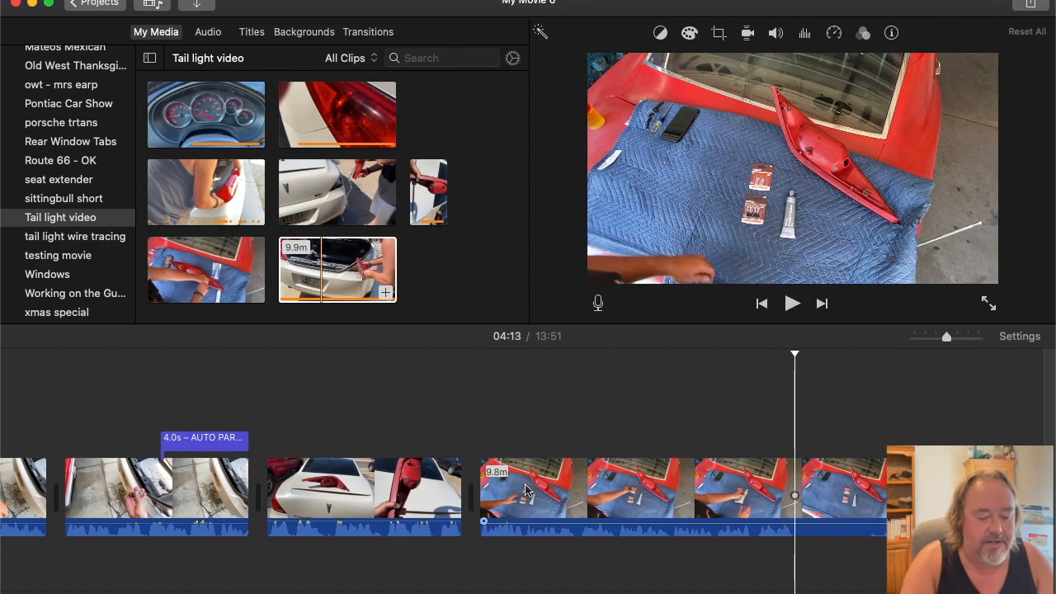
key(super+b)
click(559, 502)
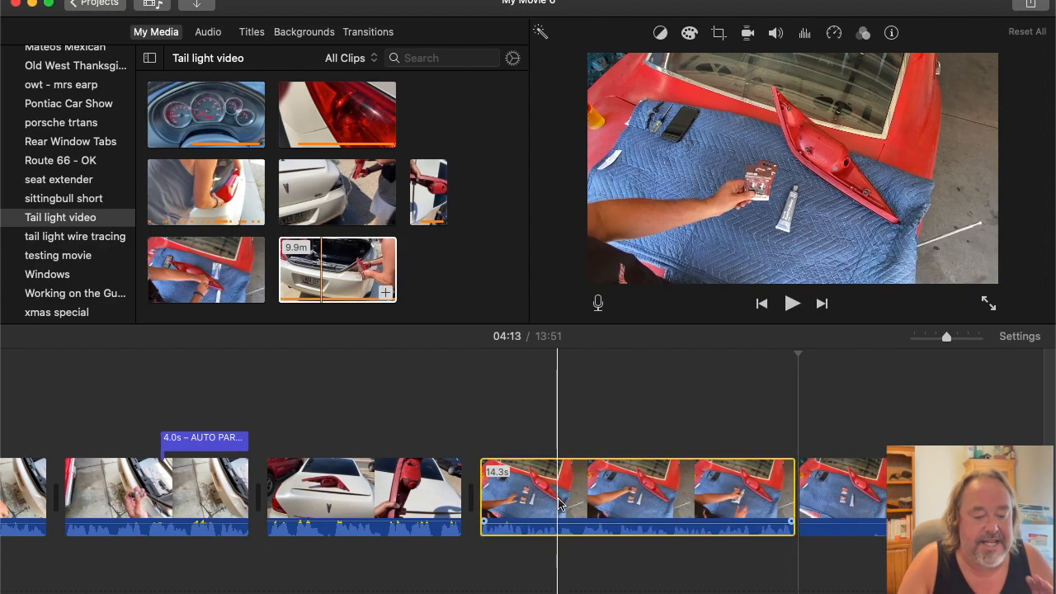
drag(557, 526, 557, 523)
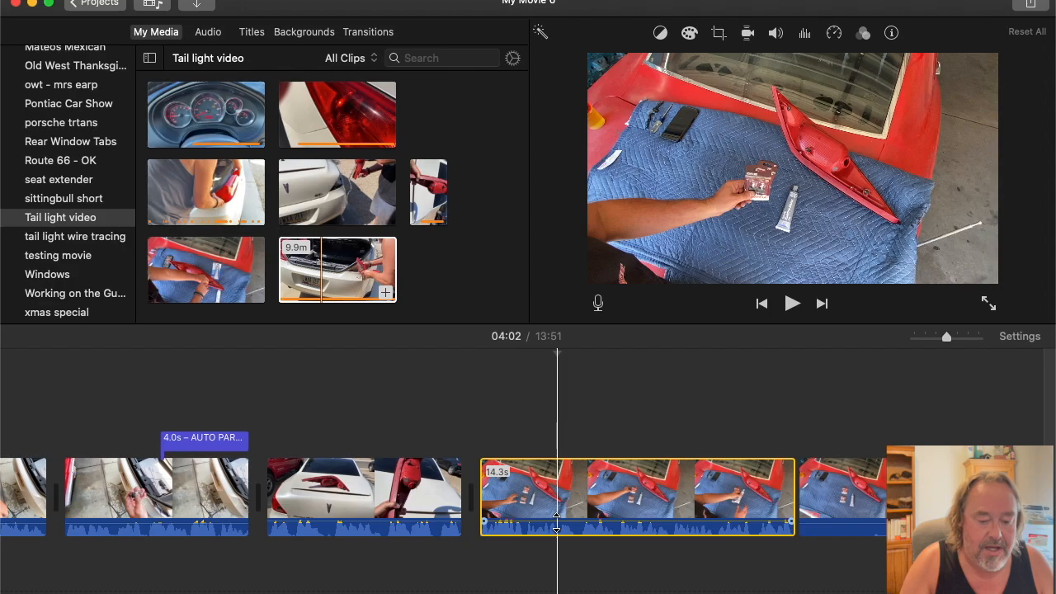
Review the footage after the 04:13 cut, split it at about 05:53 and delete the 1.6-minute segment between the cuts.
scroll(785, 504, right, 3)
click(762, 504)
key(space)
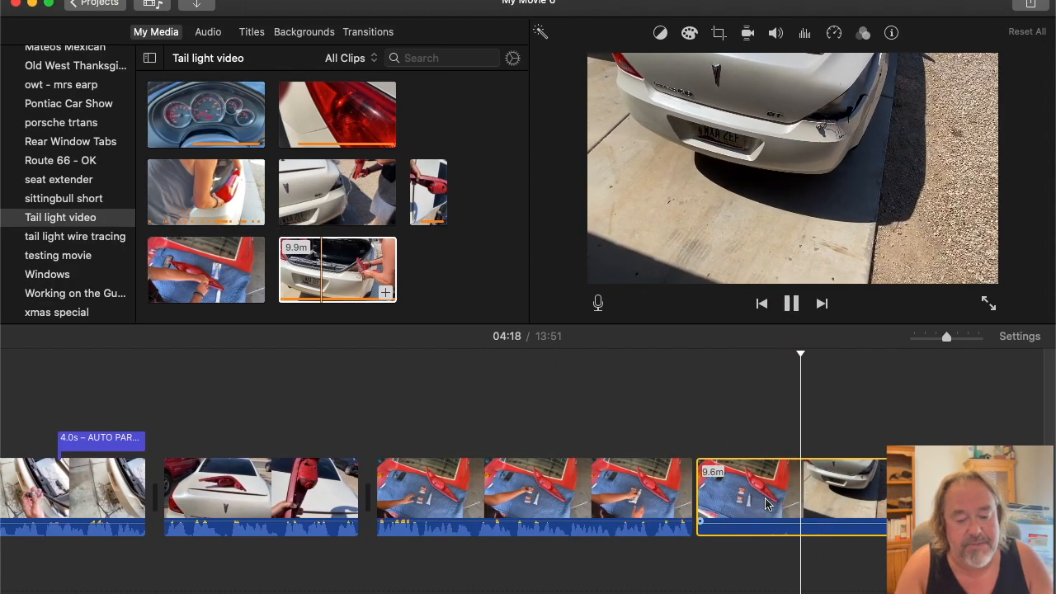
scroll(765, 503, right, 10)
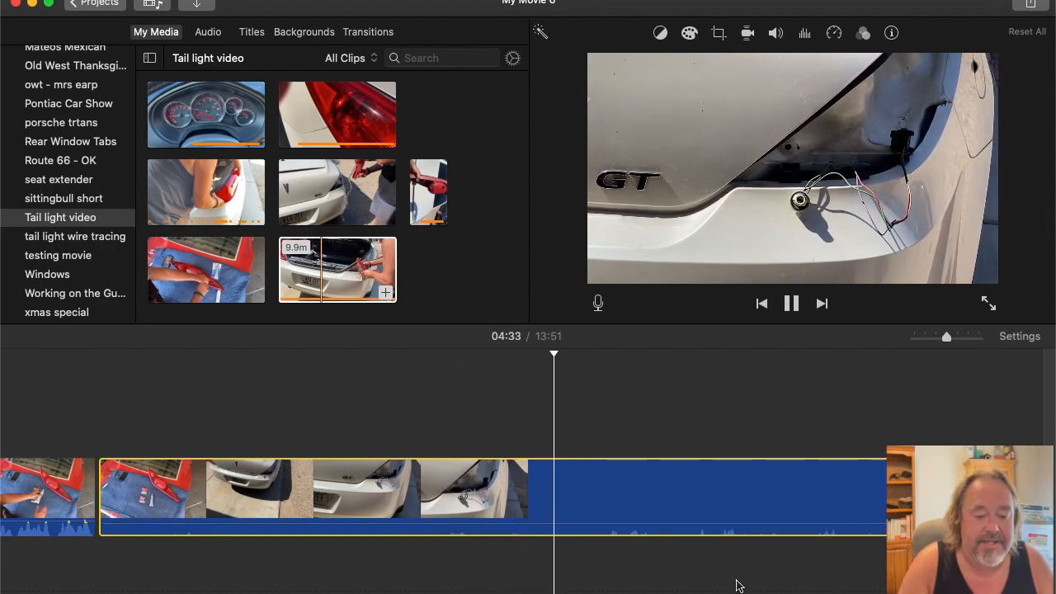
click(675, 495)
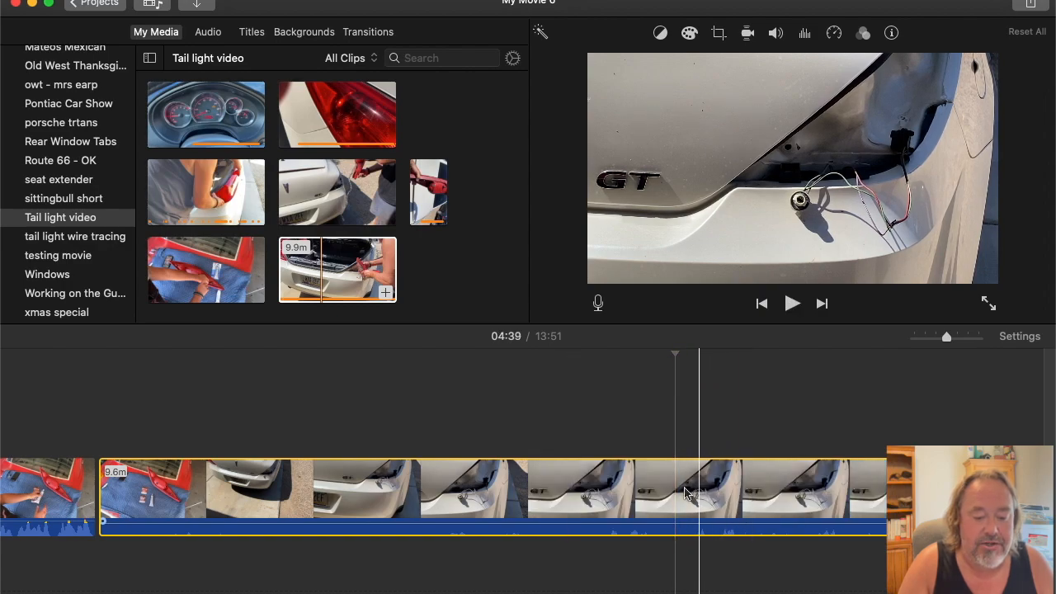
scroll(737, 495, right, 10)
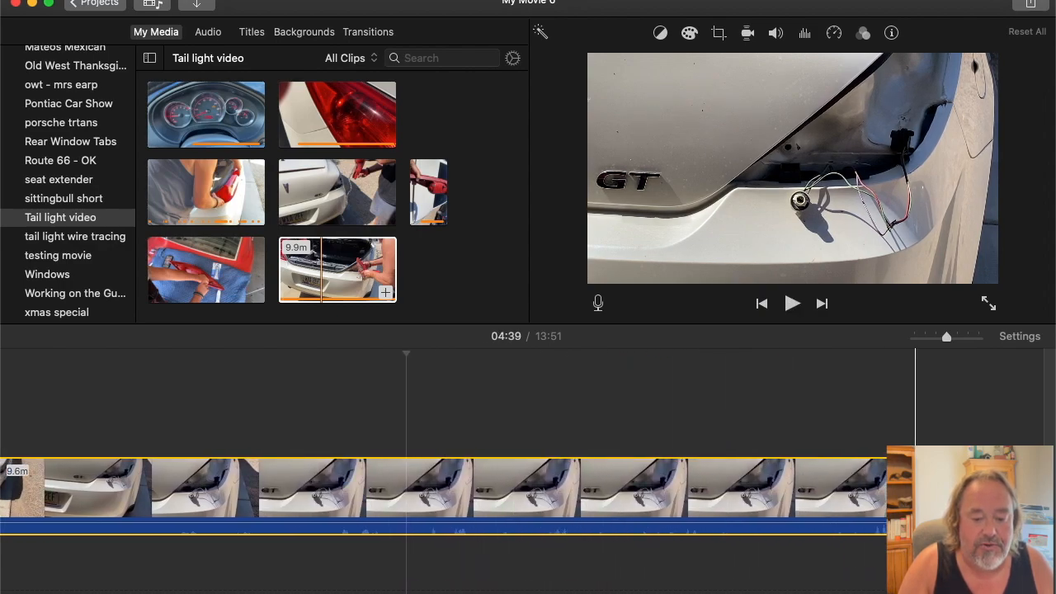
scroll(975, 495, right, 5)
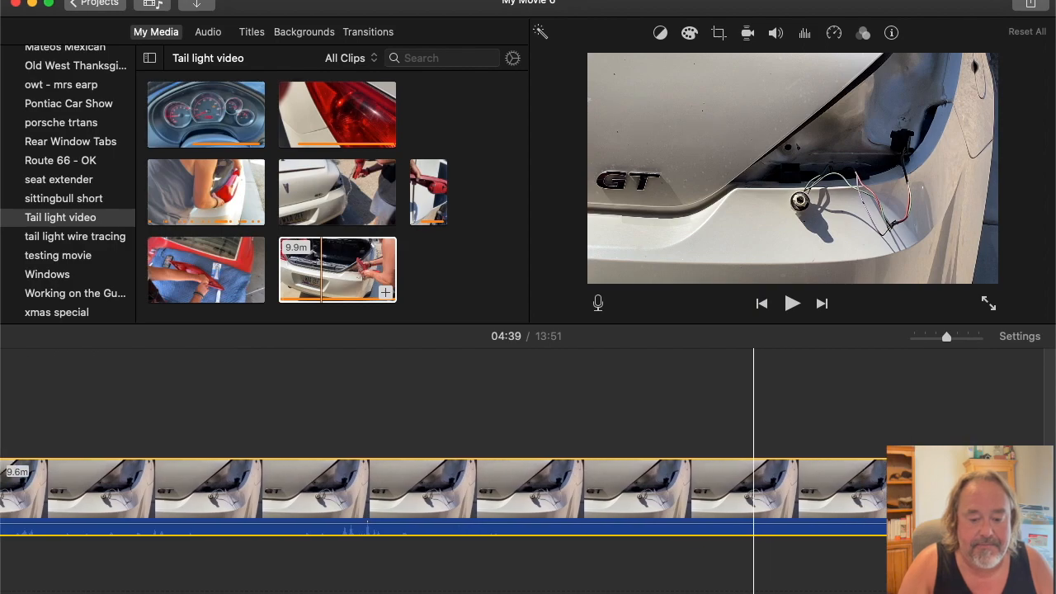
scroll(866, 495, right, 2)
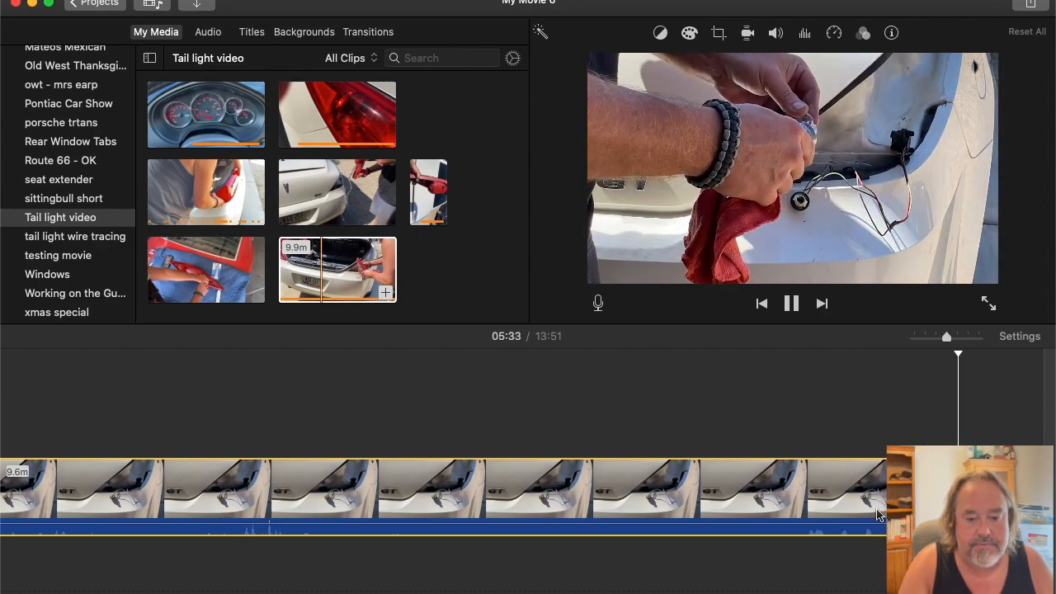
scroll(879, 515, right, 5)
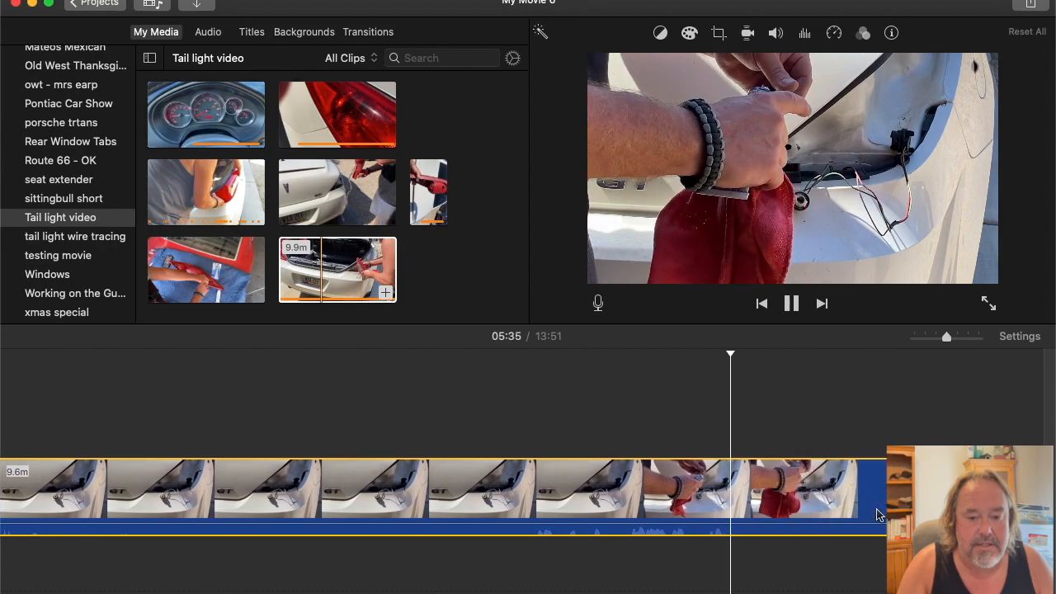
scroll(878, 515, right, 2)
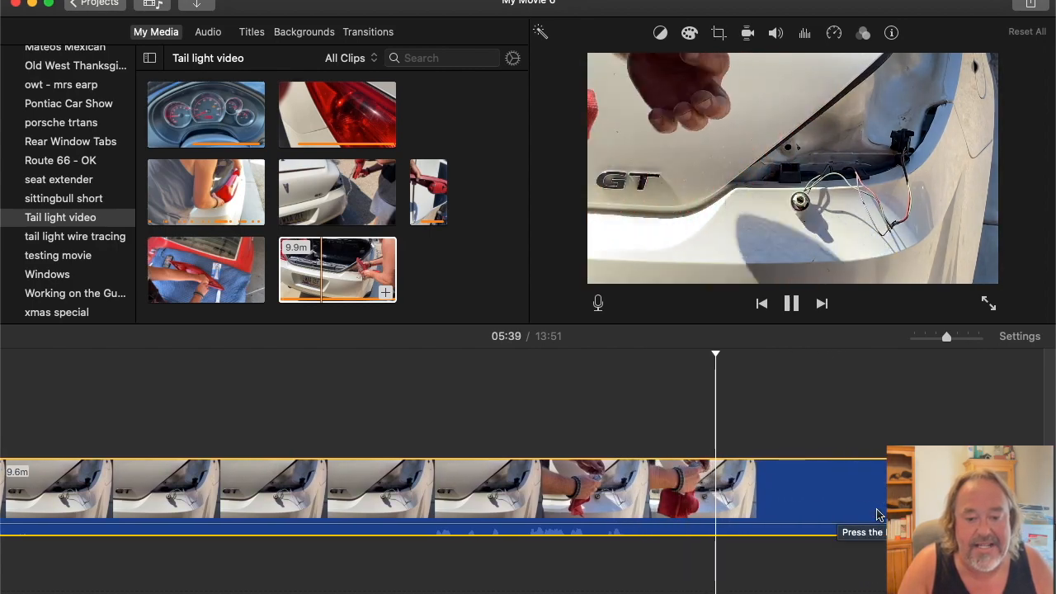
scroll(876, 511, right, 4)
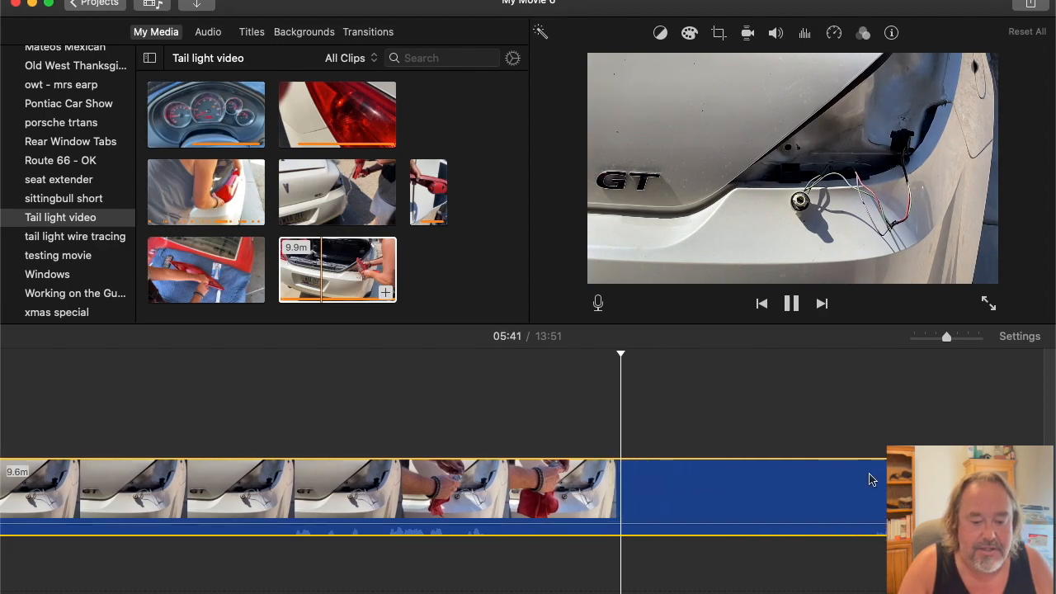
click(748, 507)
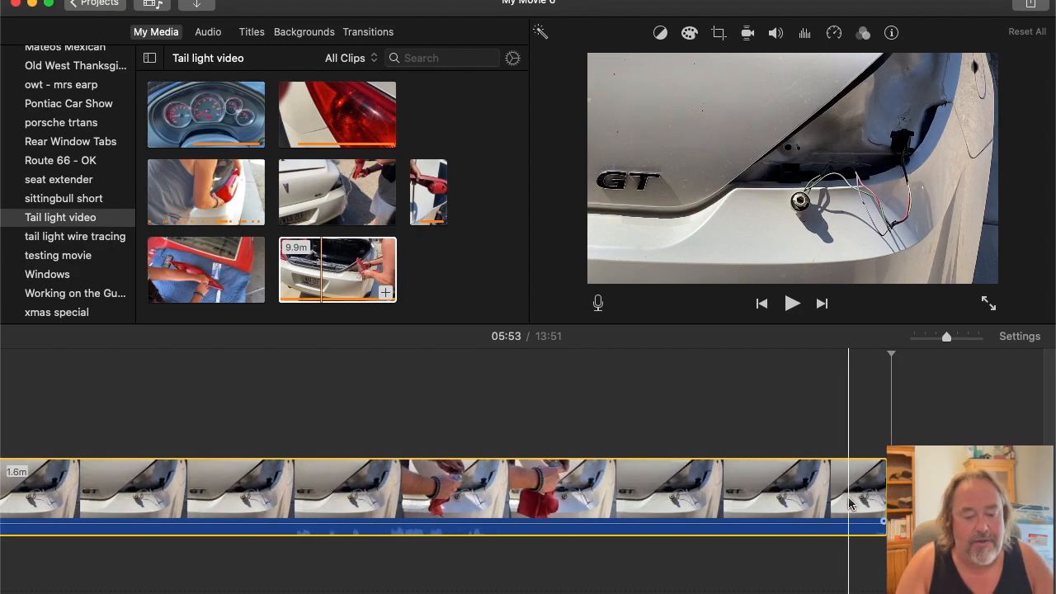
key(Delete)
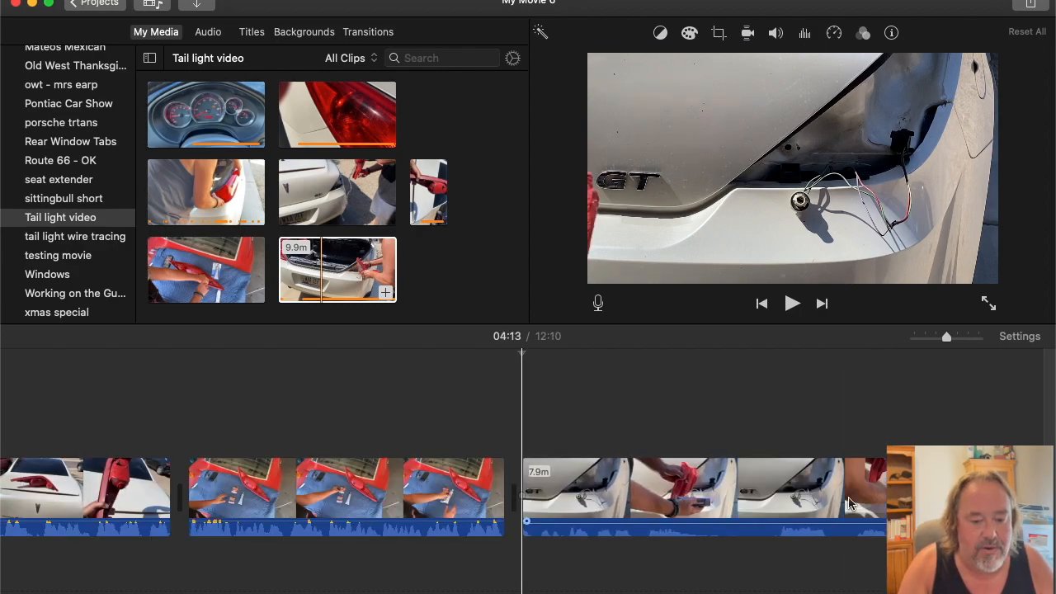
Play on from the 04:13 cut, split the long clip at about 04:15 and delete its 1.9 s opening segment.
key(space)
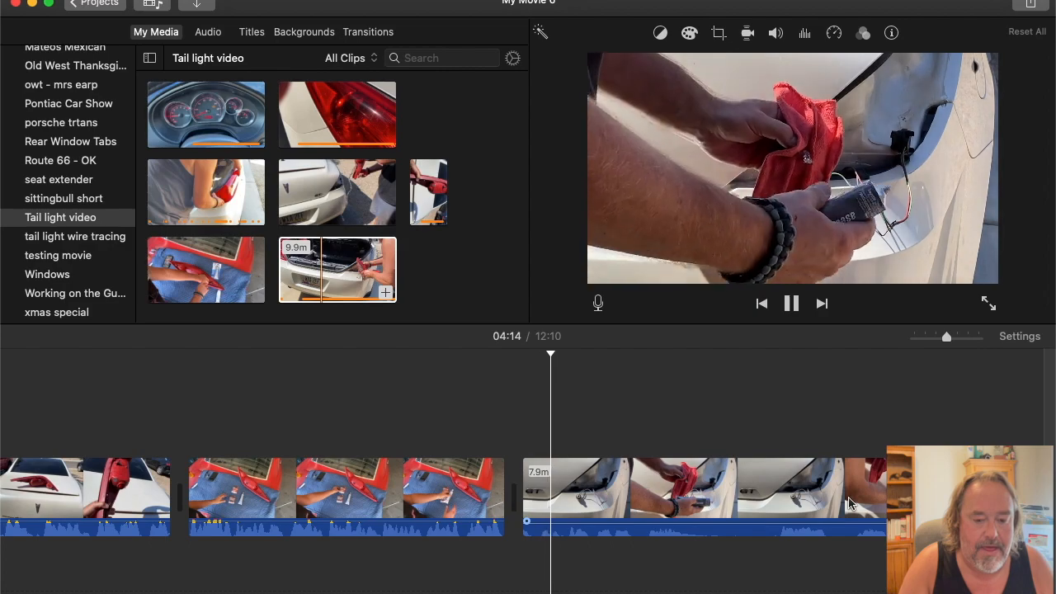
key(space)
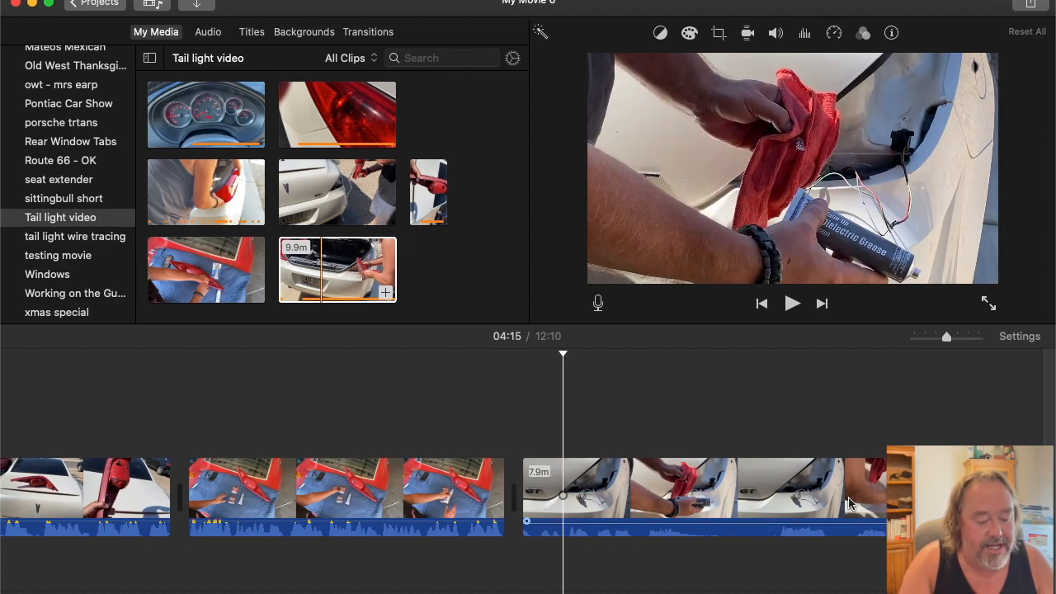
key(super+z)
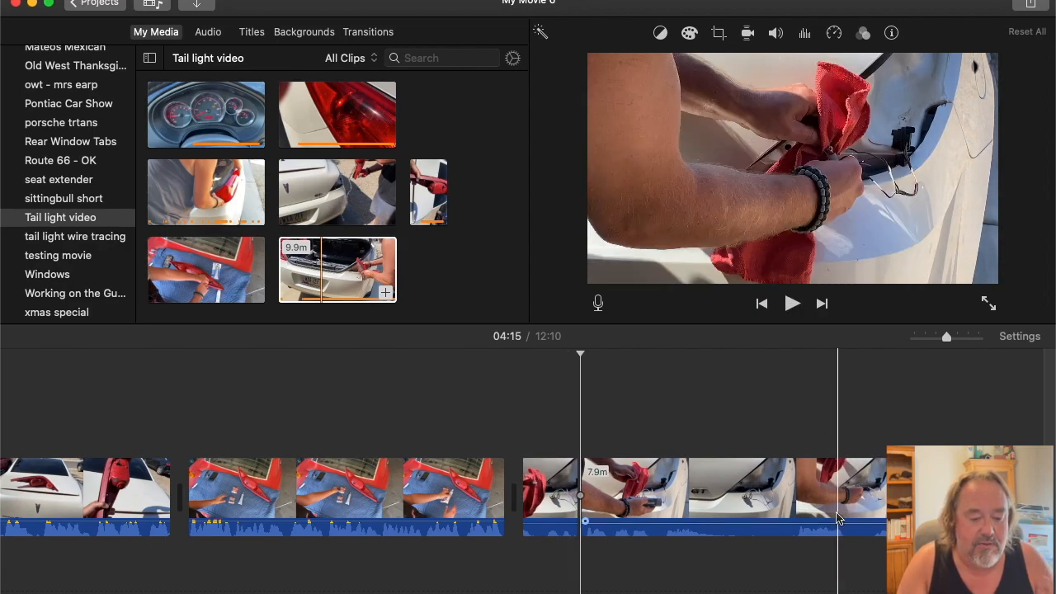
click(544, 516)
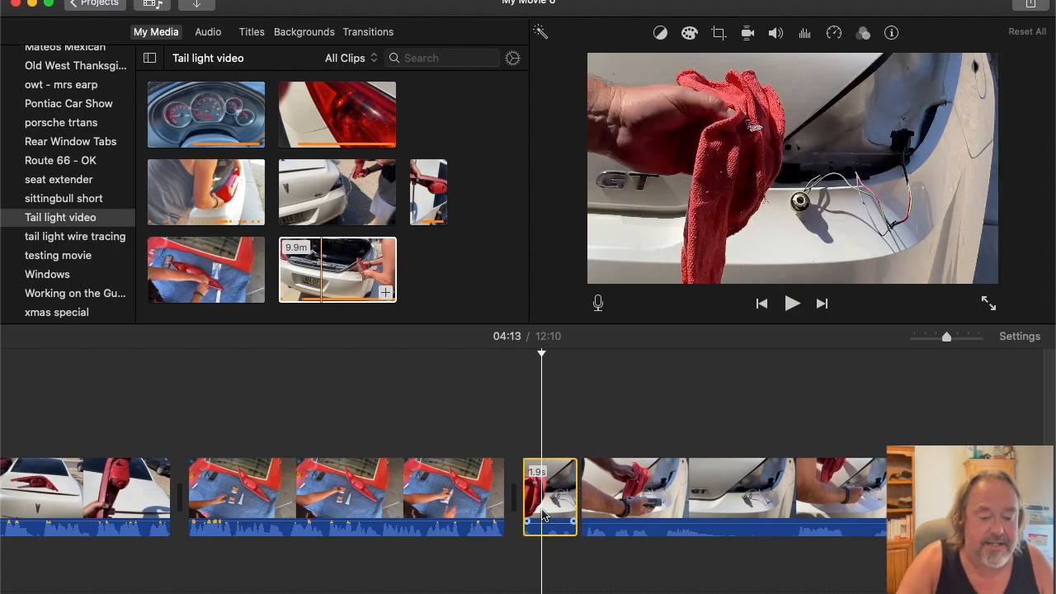
key(Delete)
Raise the audio volume of the remaining 7.9-minute clip and play it on to 04:18.
click(560, 518)
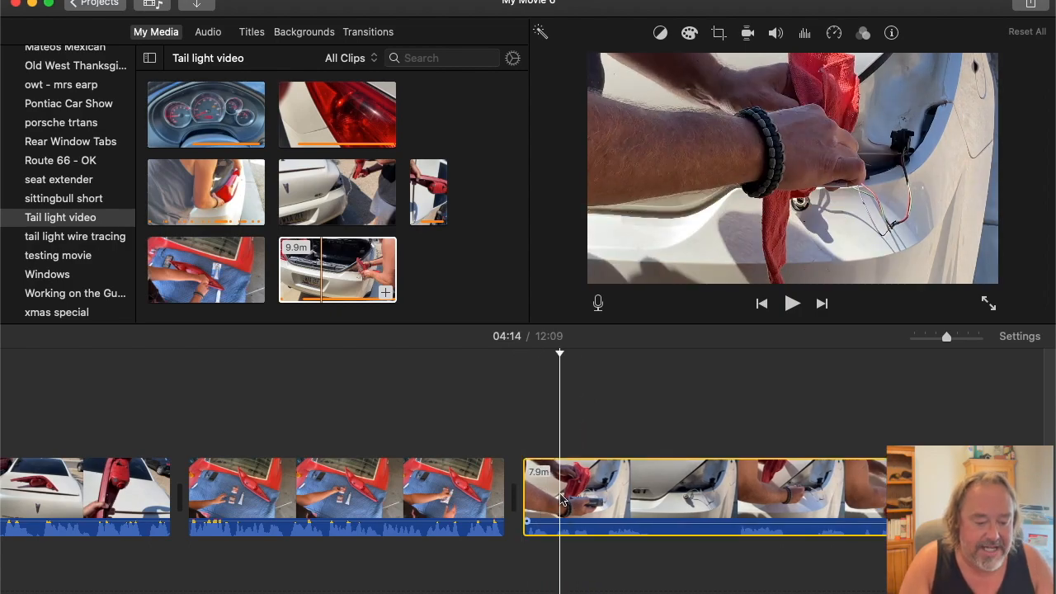
drag(573, 519, 572, 512)
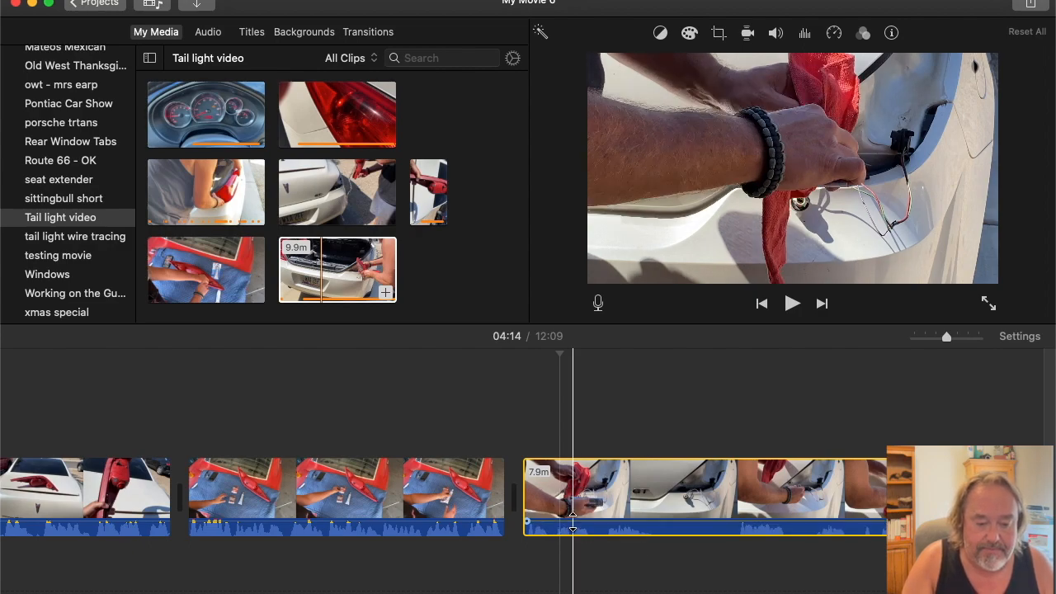
key(space)
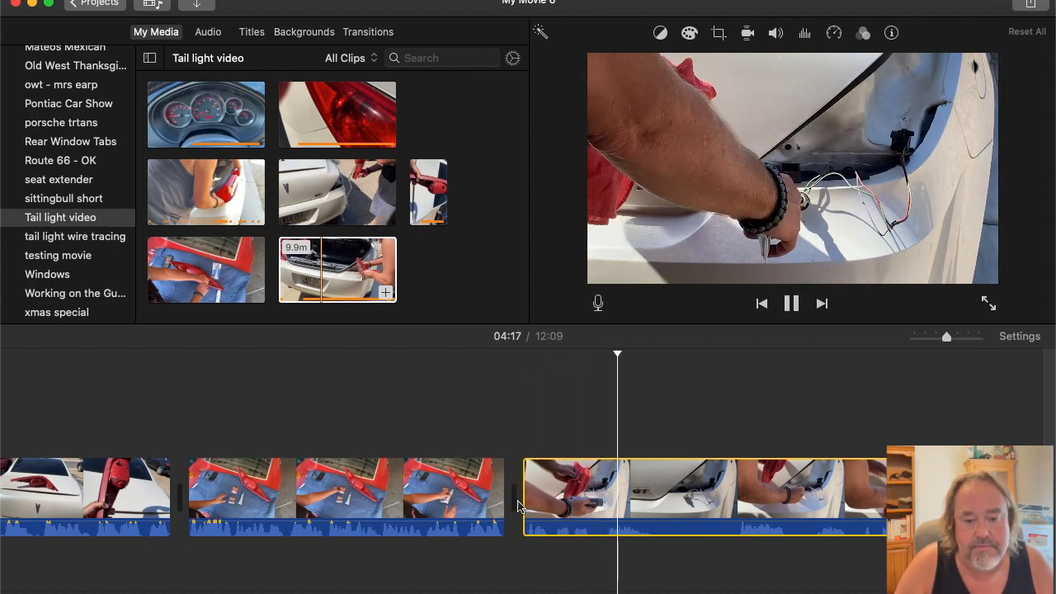
key(space)
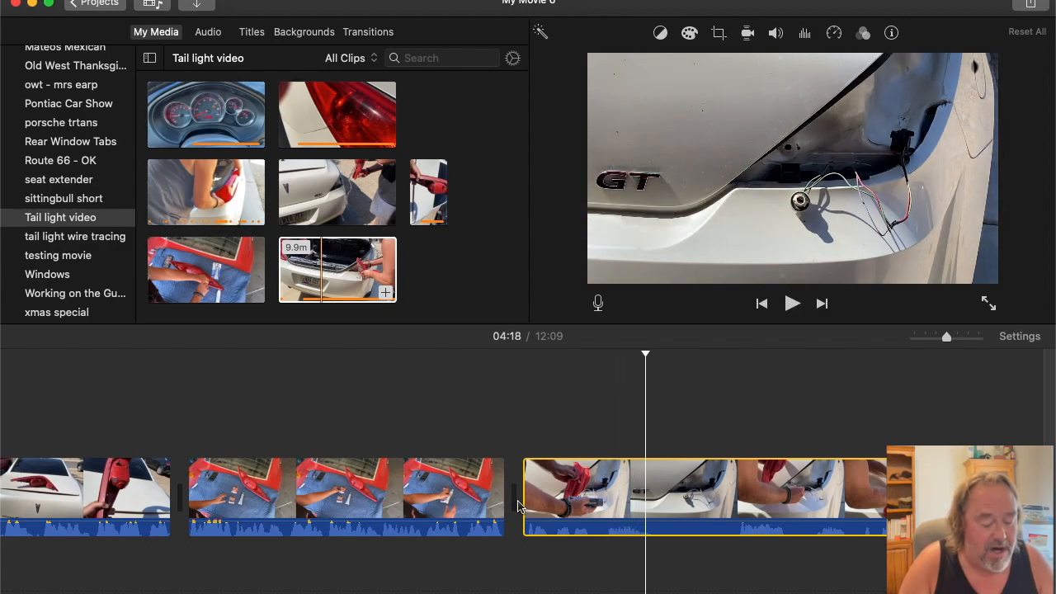
Split the long clip at 04:18 and again at 04:22, and delete the short segment between the cuts.
key(super+b)
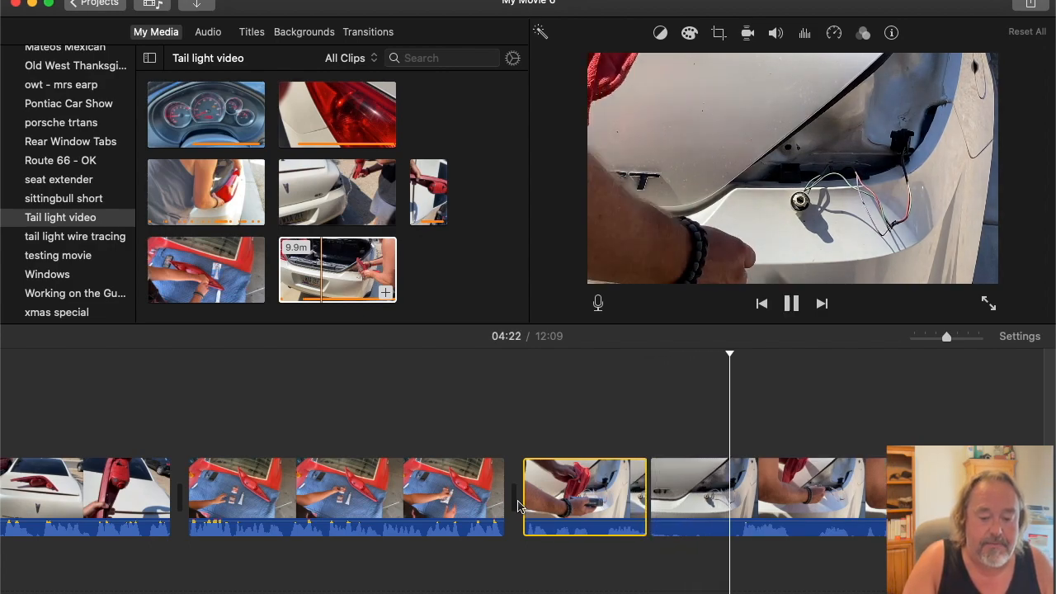
key(space)
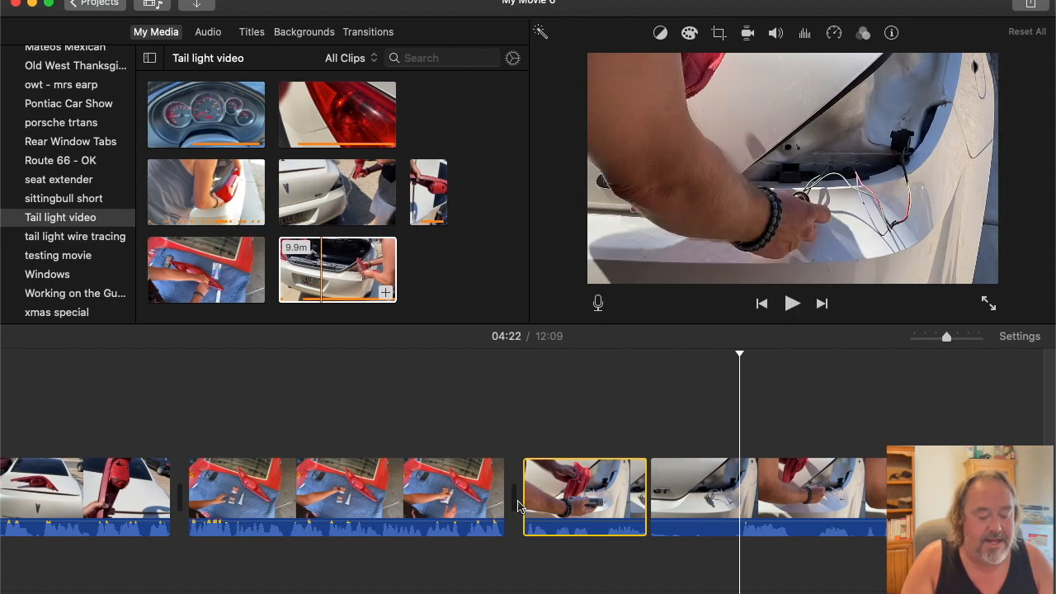
key(super+b)
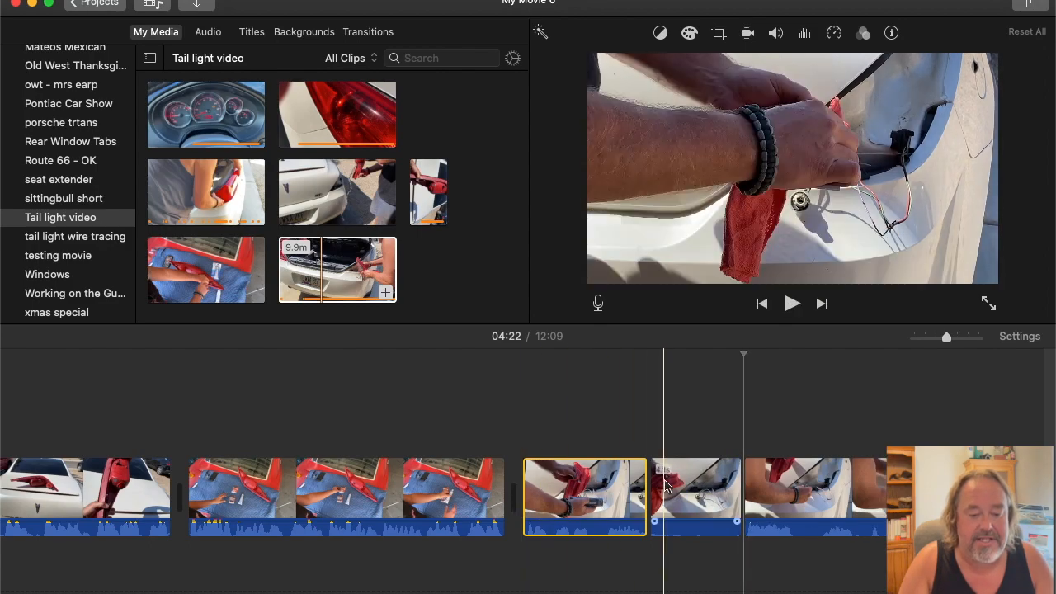
click(696, 489)
key(Delete)
Review the following footage, split it at 04:31 and about 04:54, and delete the 23.8 s segment between the cuts.
key(space)
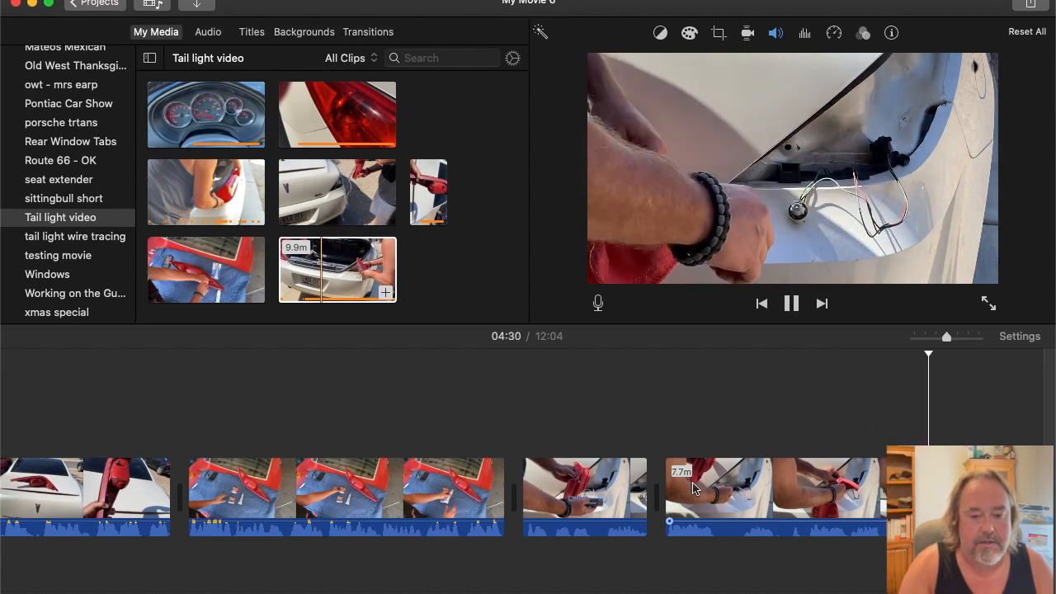
key(space)
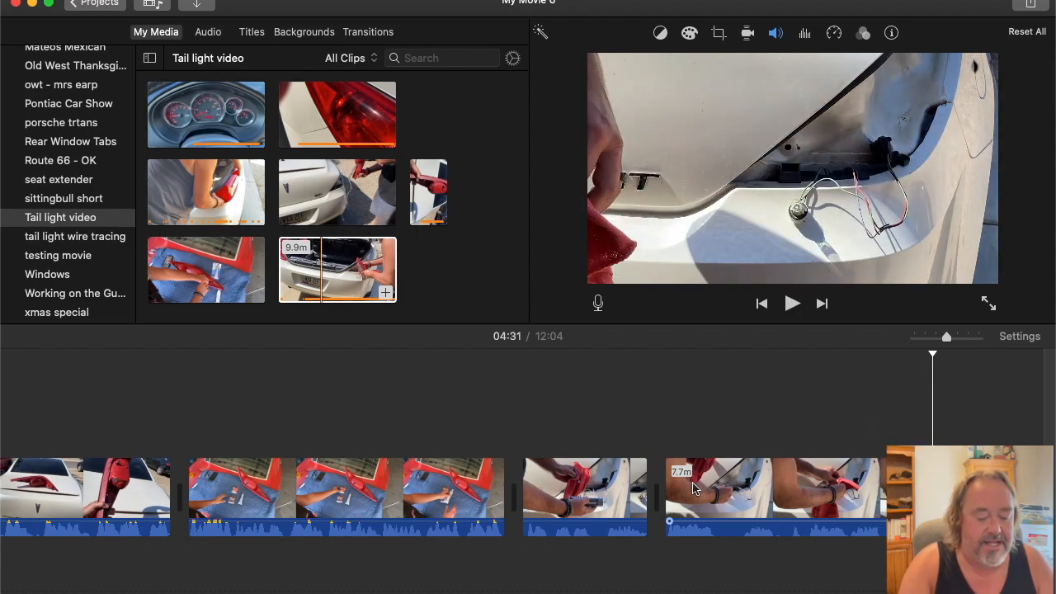
scroll(692, 488, right, 10)
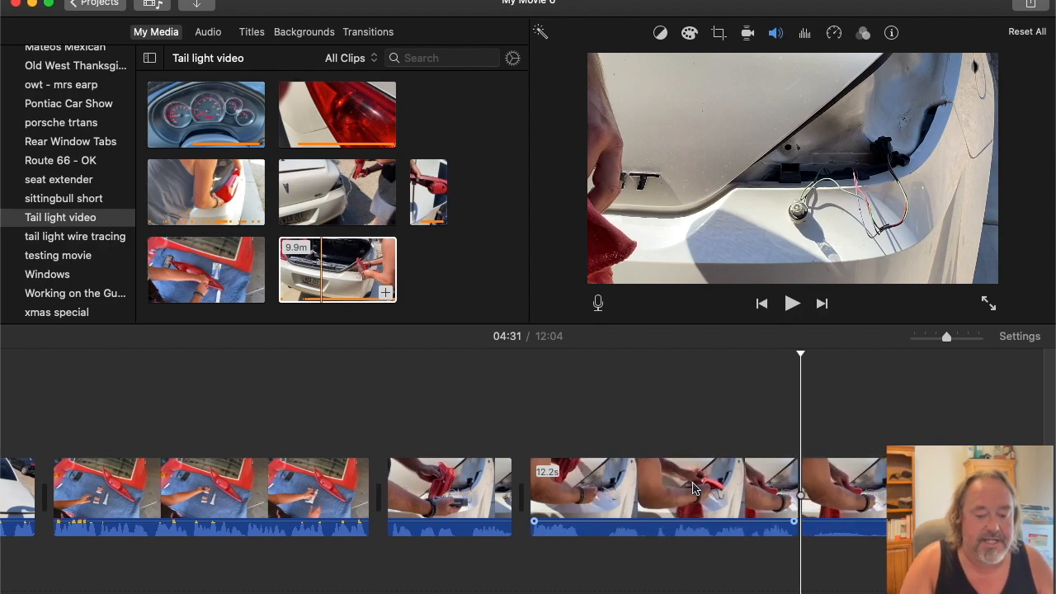
key(space)
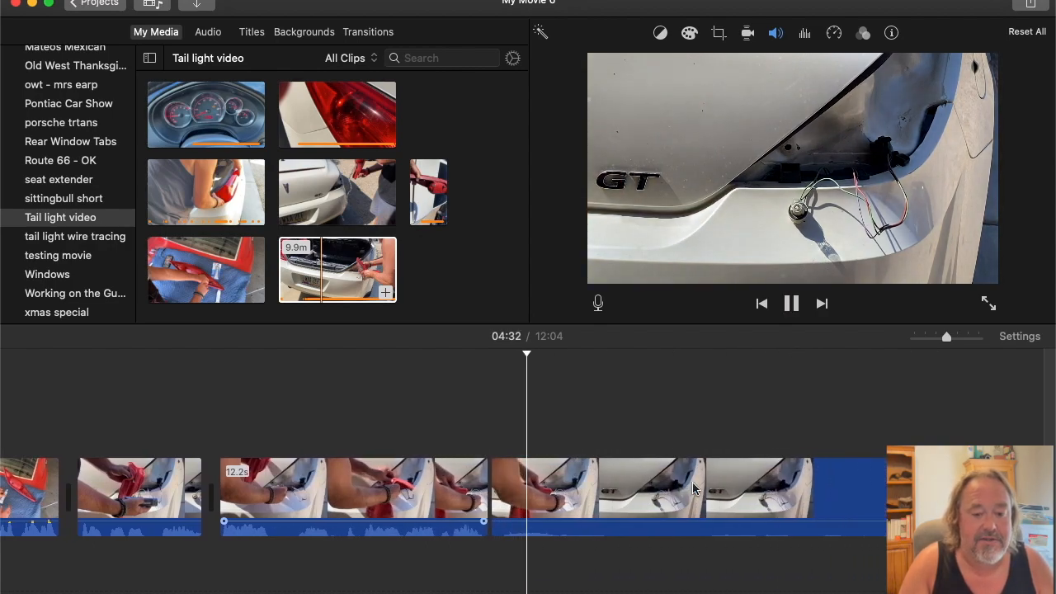
click(665, 490)
scroll(785, 512, right, 2)
scroll(825, 505, right, 1)
scroll(932, 495, right, 3)
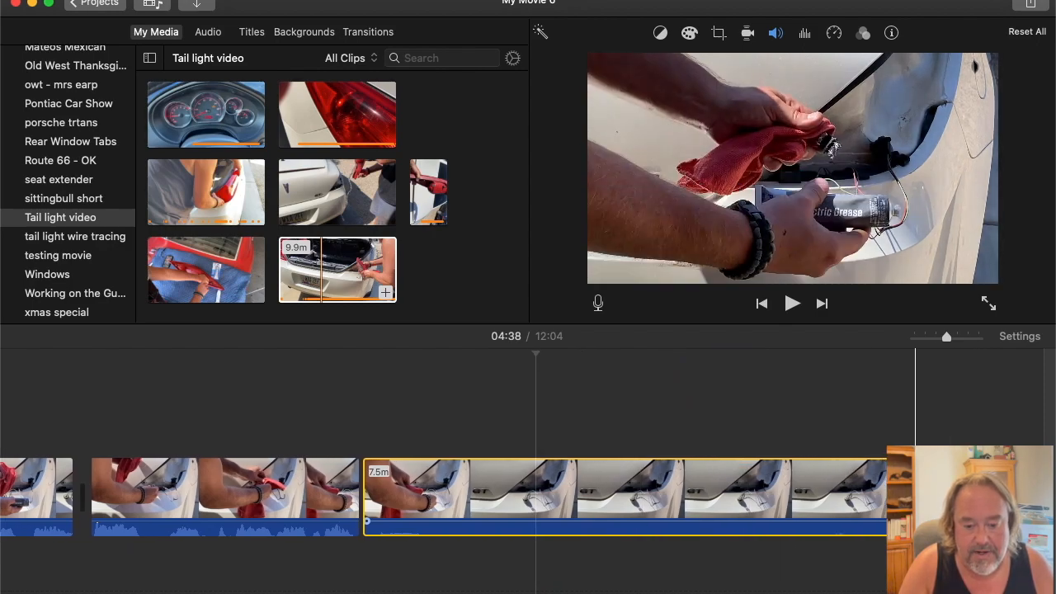
click(885, 495)
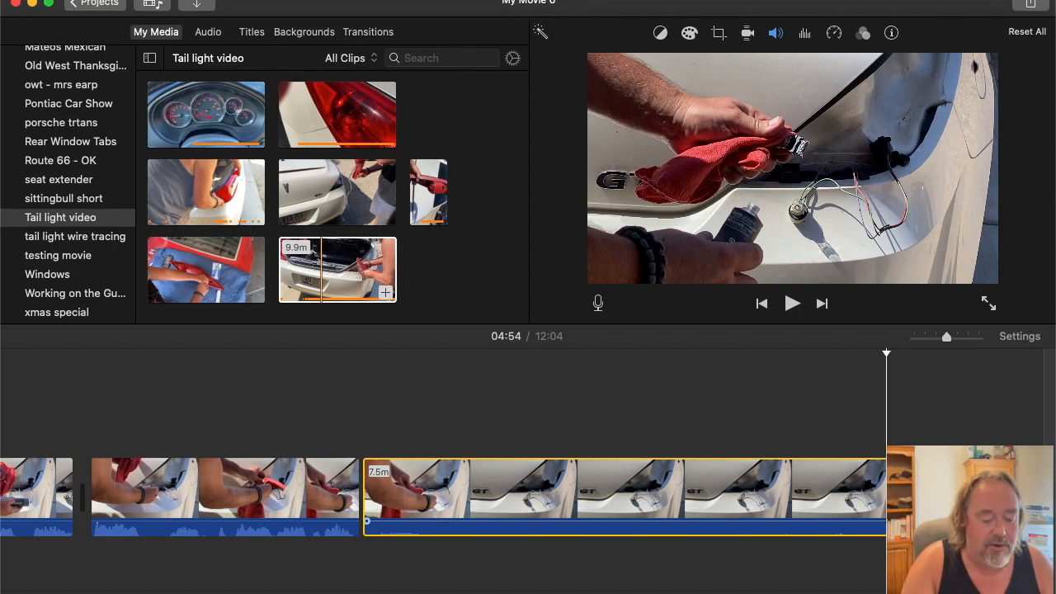
key(super+b)
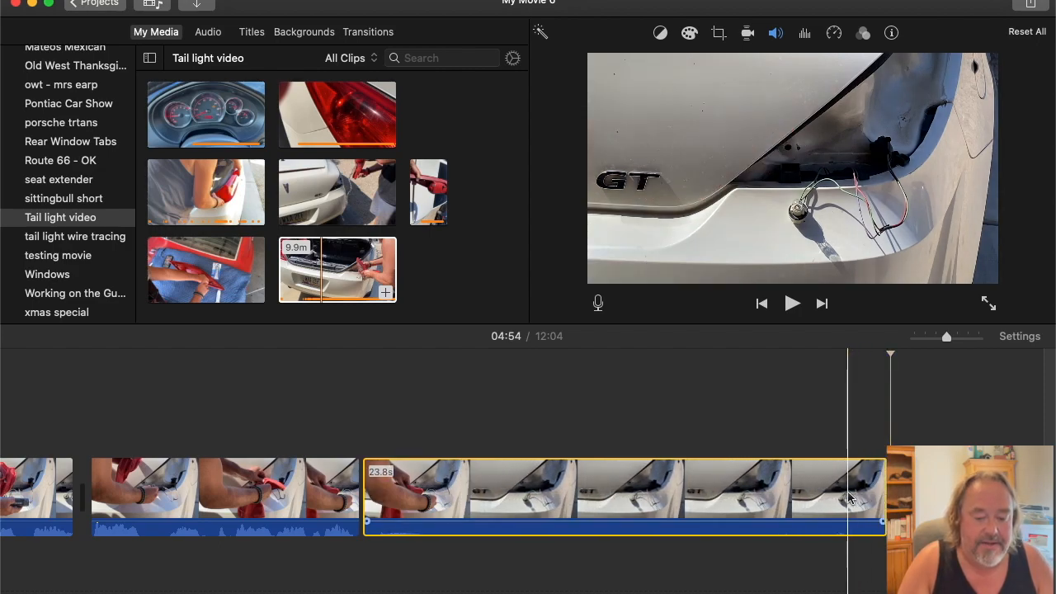
key(Delete)
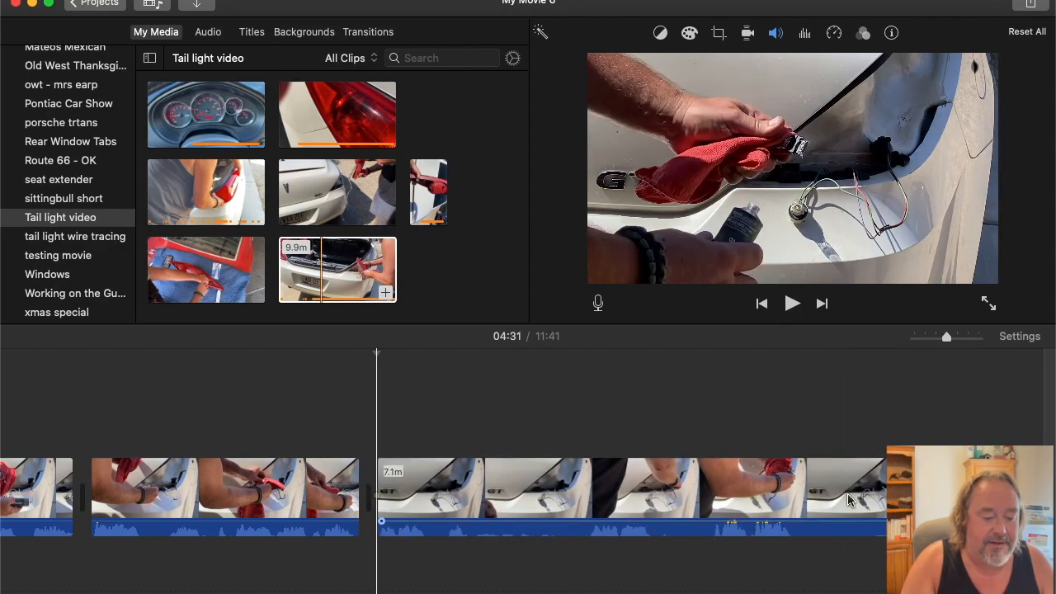
Play on from the 04:31 cut and split the 7.1-minute clip at 04:35, where the hands leave the shot.
key(space)
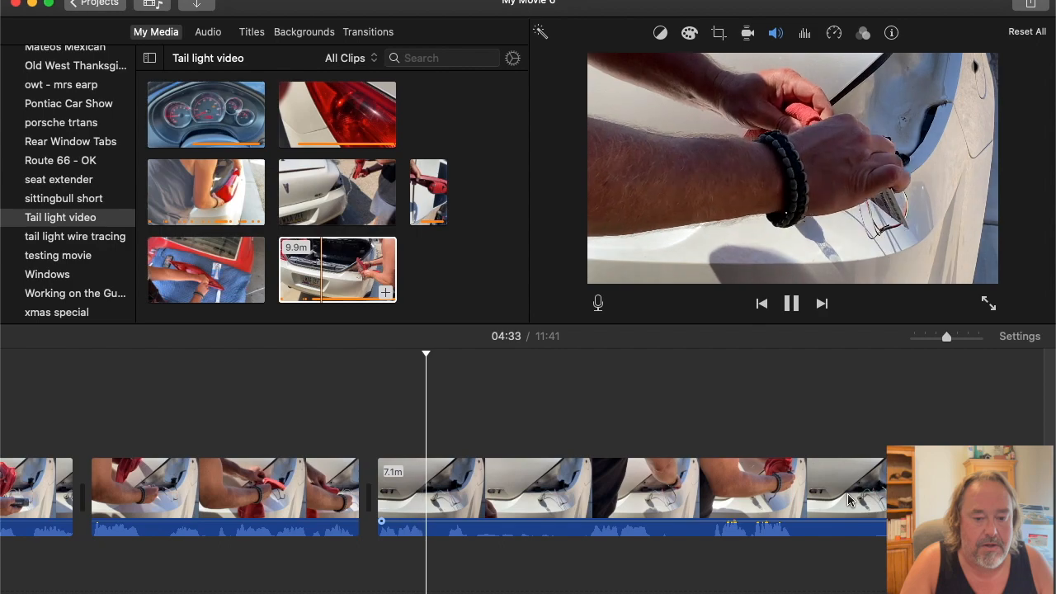
key(space)
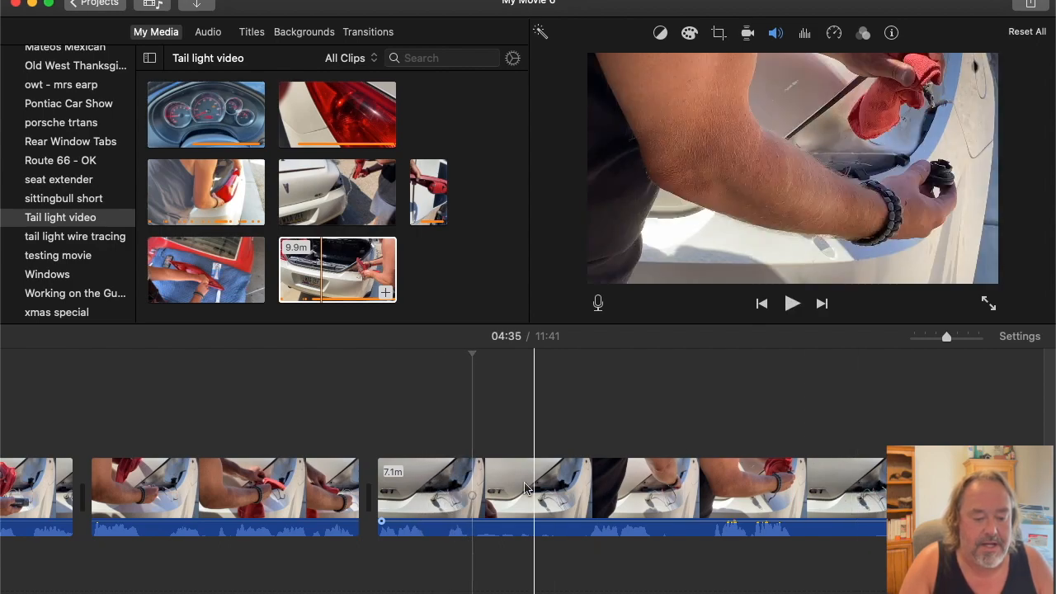
key(space)
key(space)
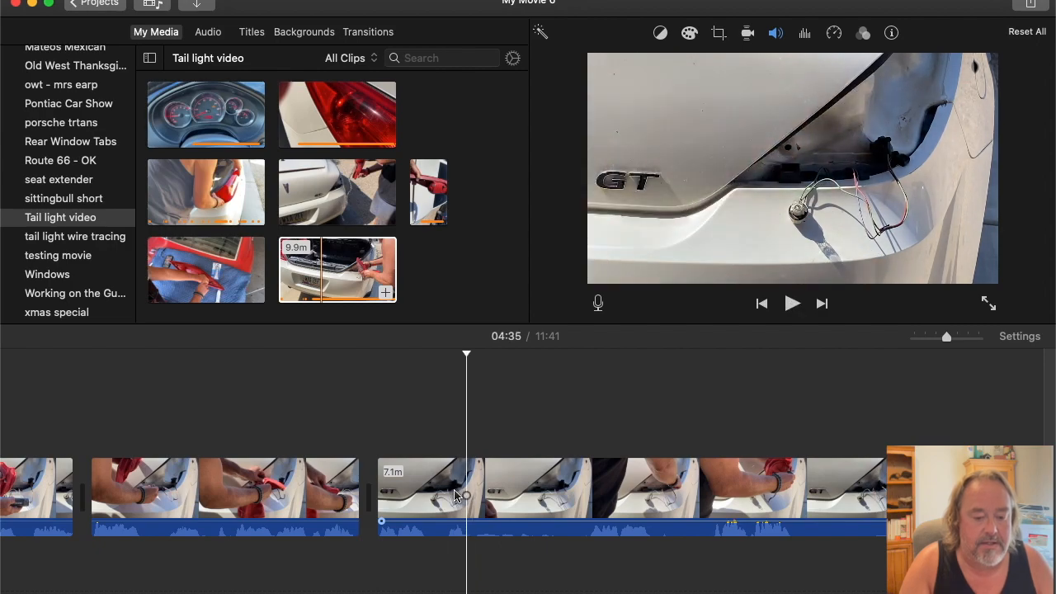
key(super+b)
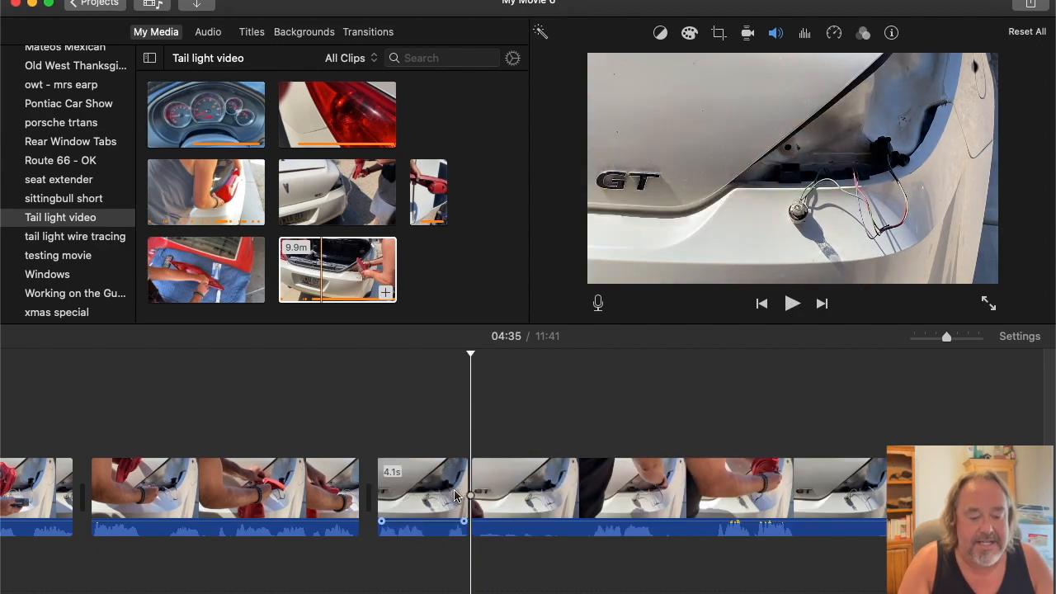
Review the footage after the 04:35 cut, split it at about 04:40 and delete the 5.5 s segment between the cuts.
key(space)
click(486, 495)
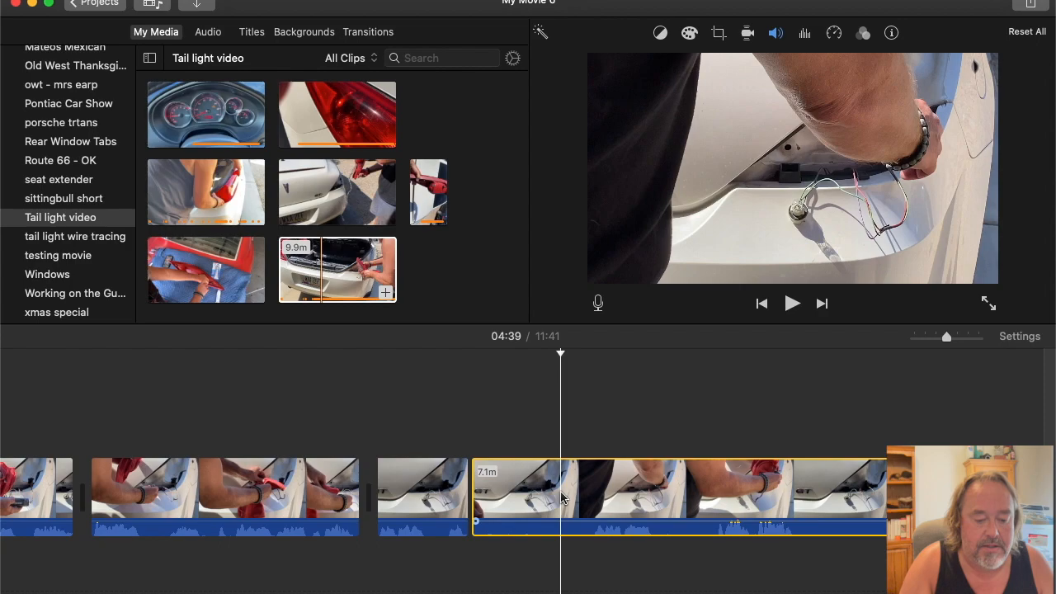
key(space)
key(space)
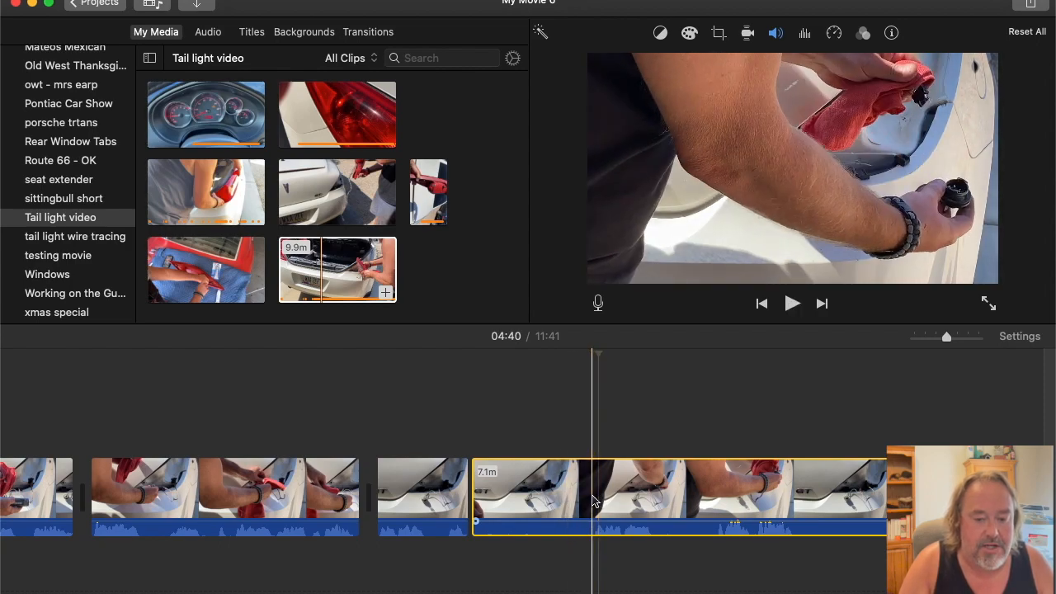
click(593, 501)
key(super+b)
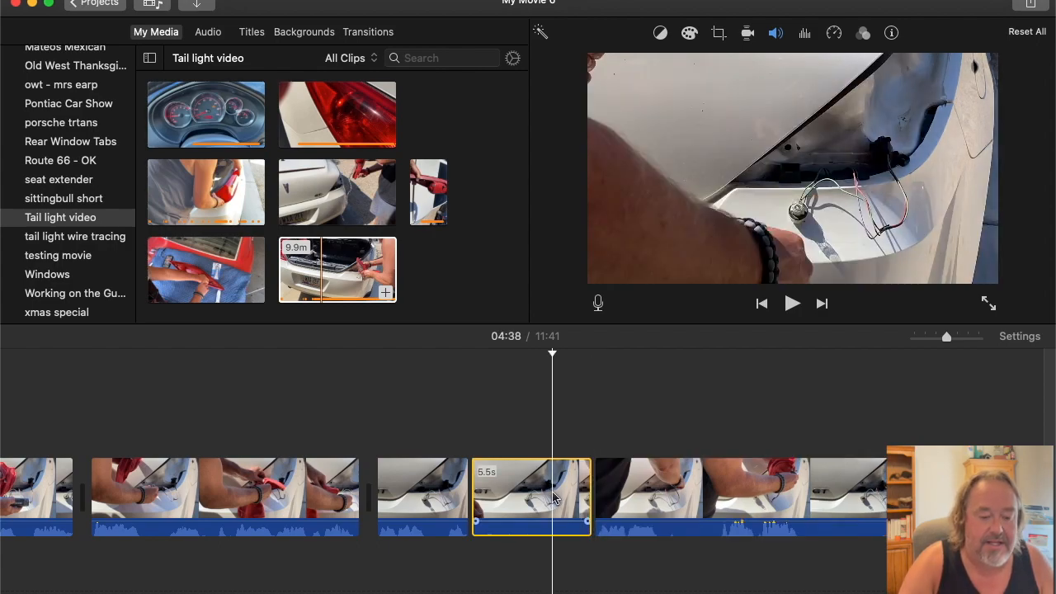
key(Delete)
Split the long clip at 04:44 and at 05:04 in the open-trunk footage, and delete the 20.5 s segment between the cuts.
key(space)
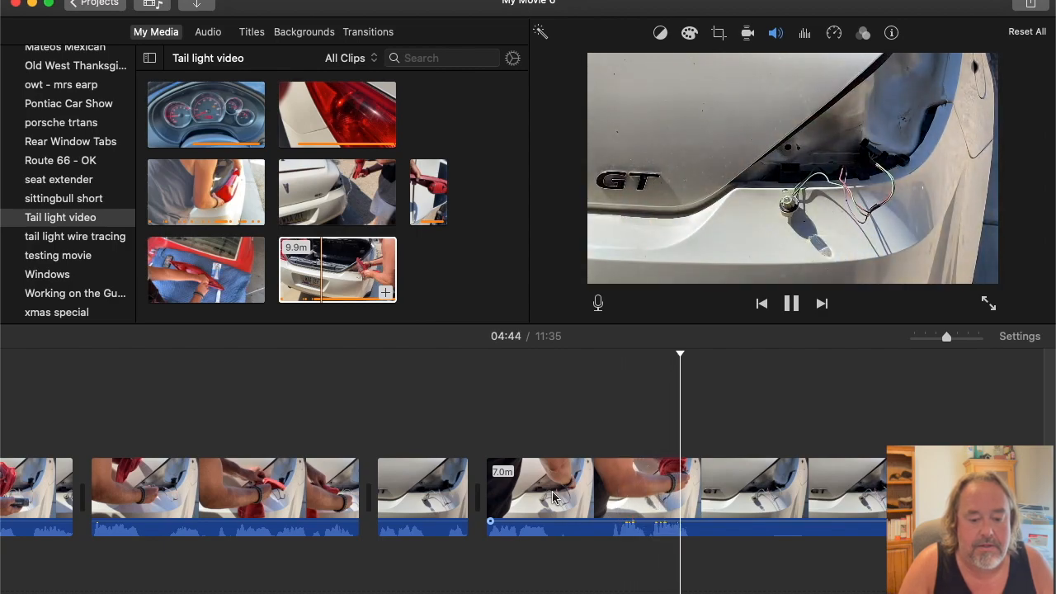
key(space)
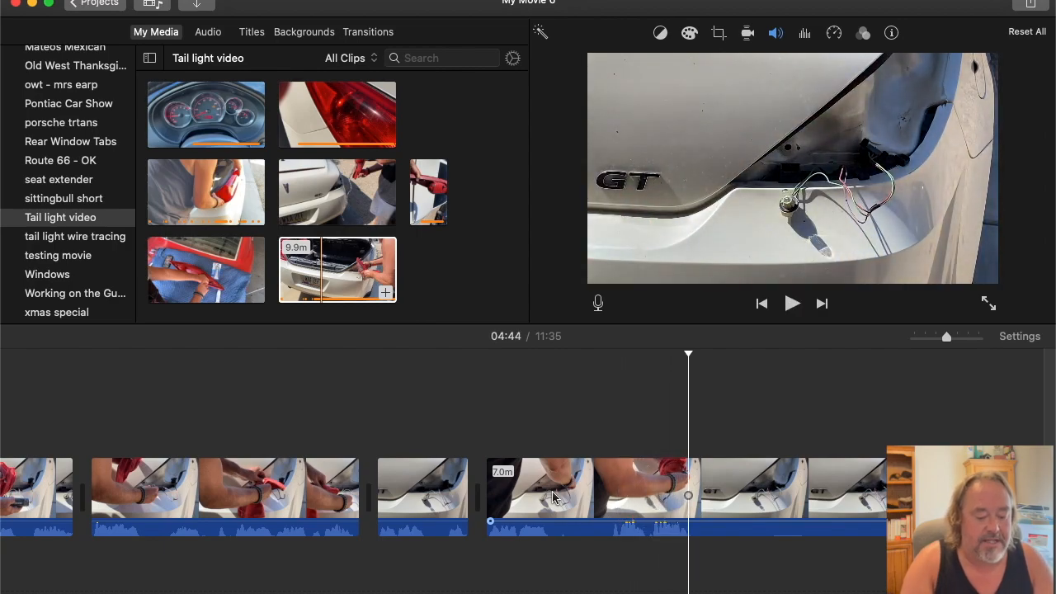
key(super+b)
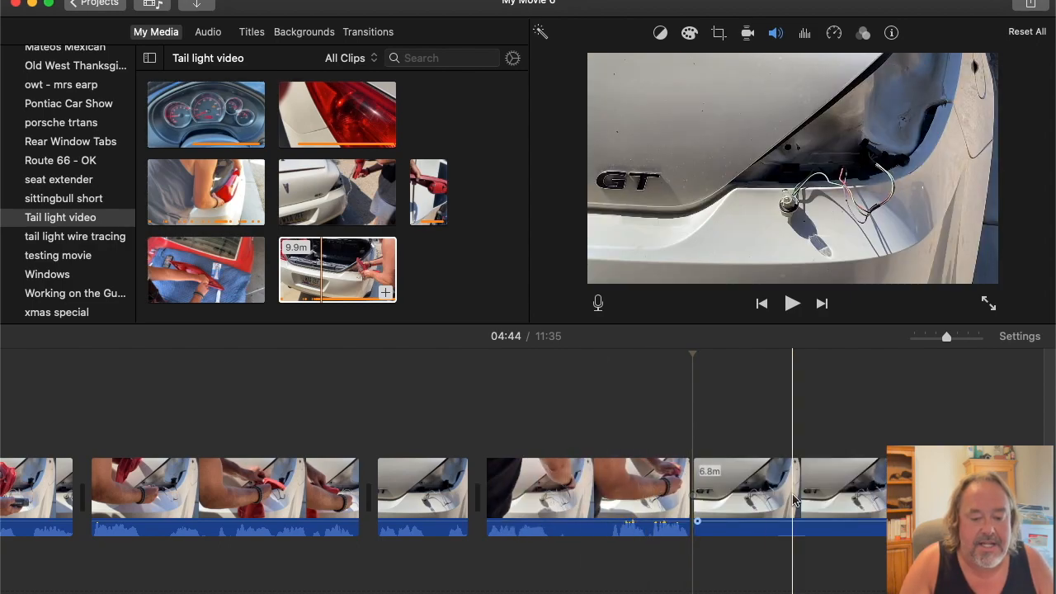
scroll(793, 500, right, 6)
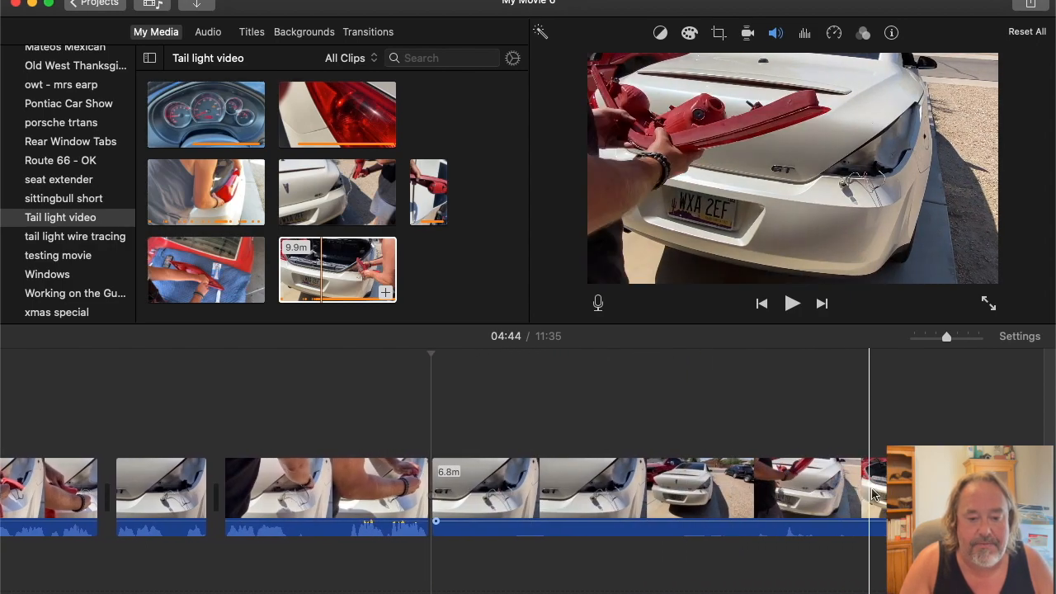
scroll(858, 494, right, 2)
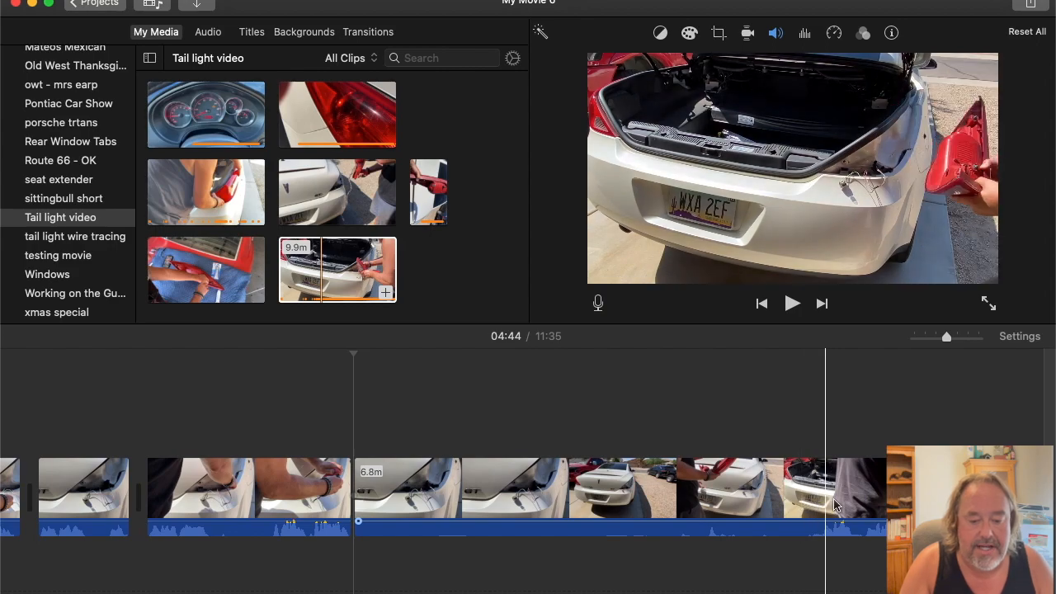
click(806, 516)
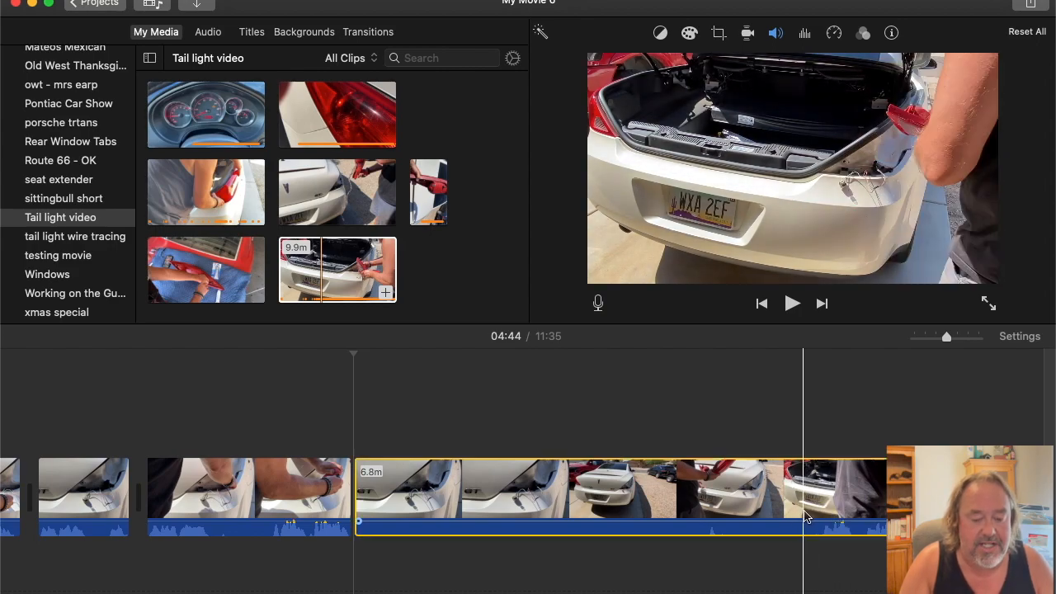
click(806, 517)
key(super+b)
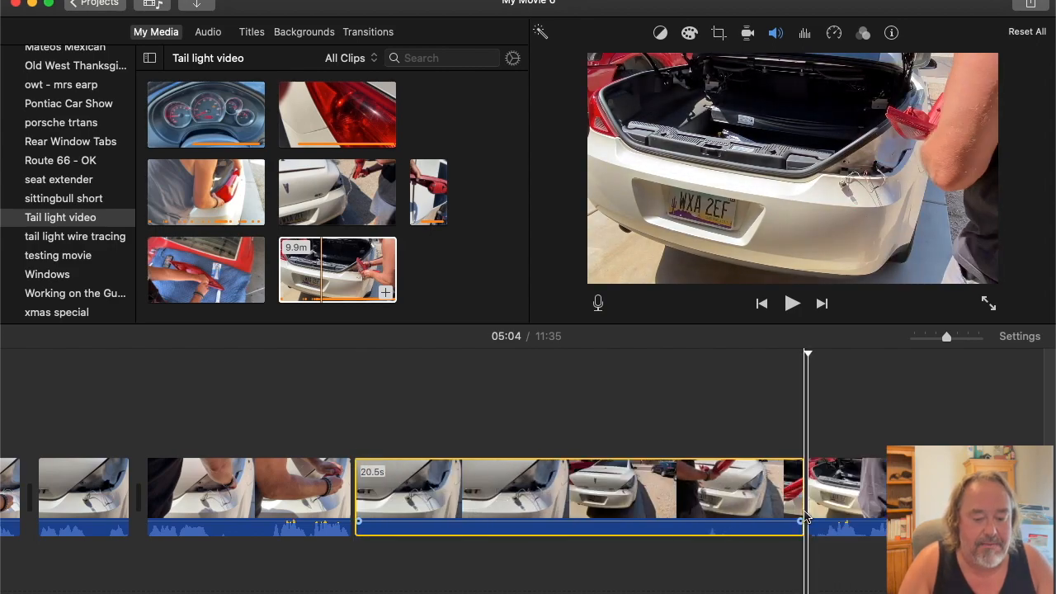
click(755, 496)
key(Delete)
Play the 6.5-minute open-trunk clip from its start and split it at 04:50.
key(space)
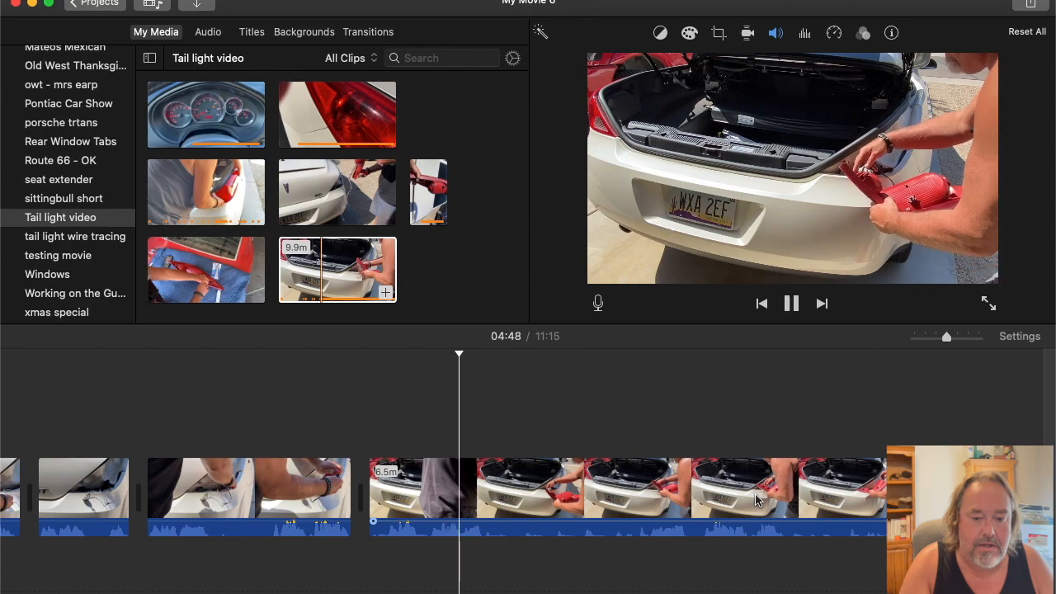
key(space)
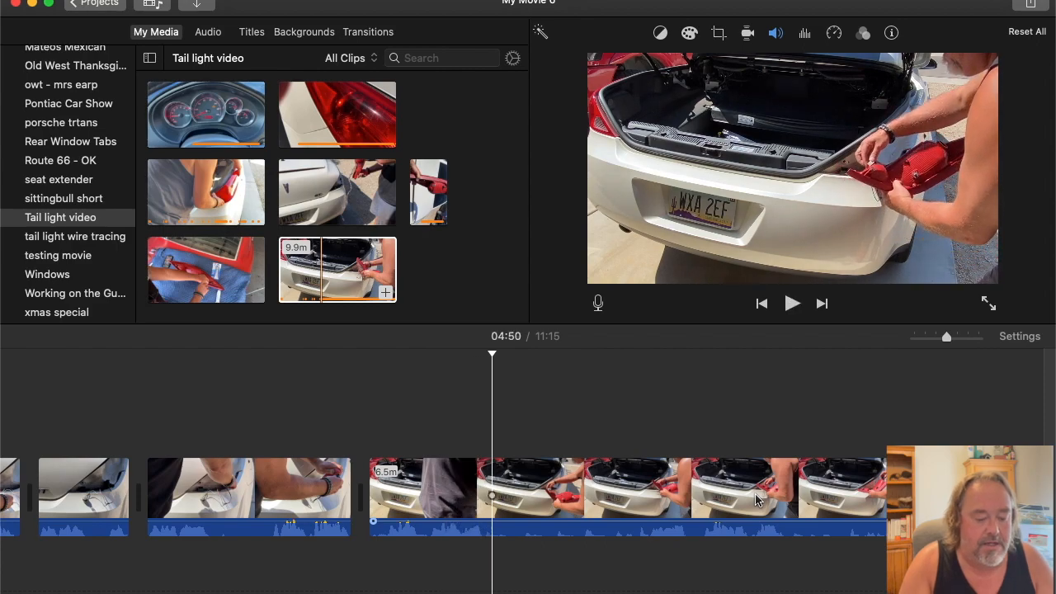
key(super+b)
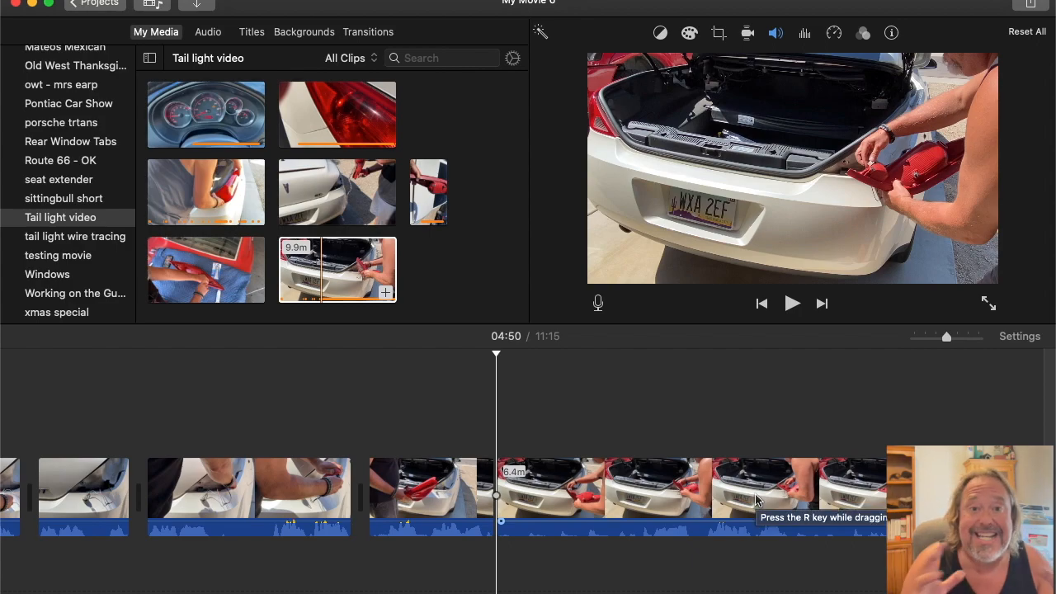
Review the footage after the 04:50 cut, split it at 04:56 and delete the short segment between the cuts.
key(space)
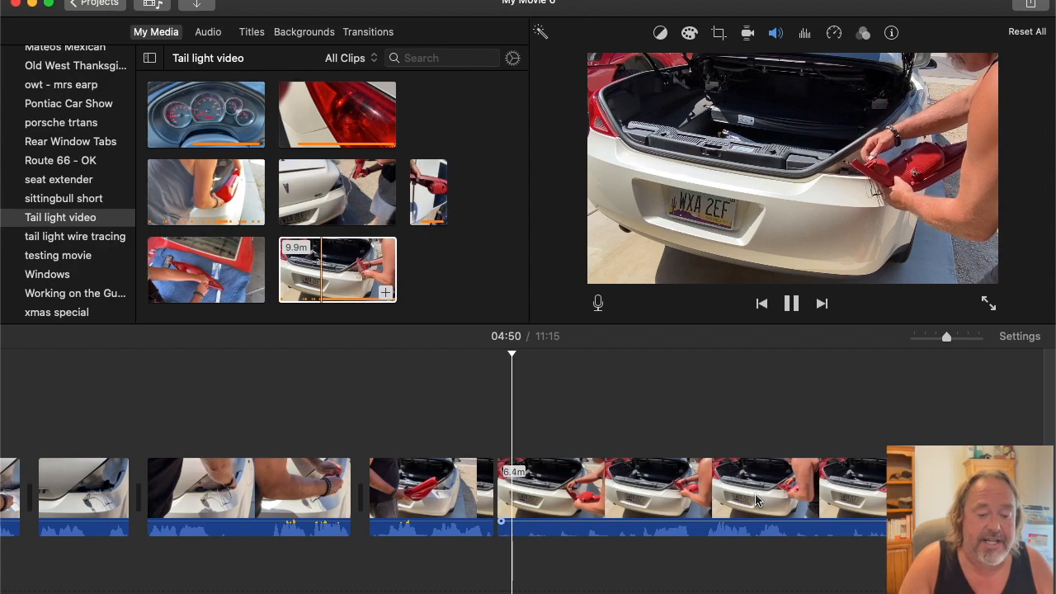
click(678, 498)
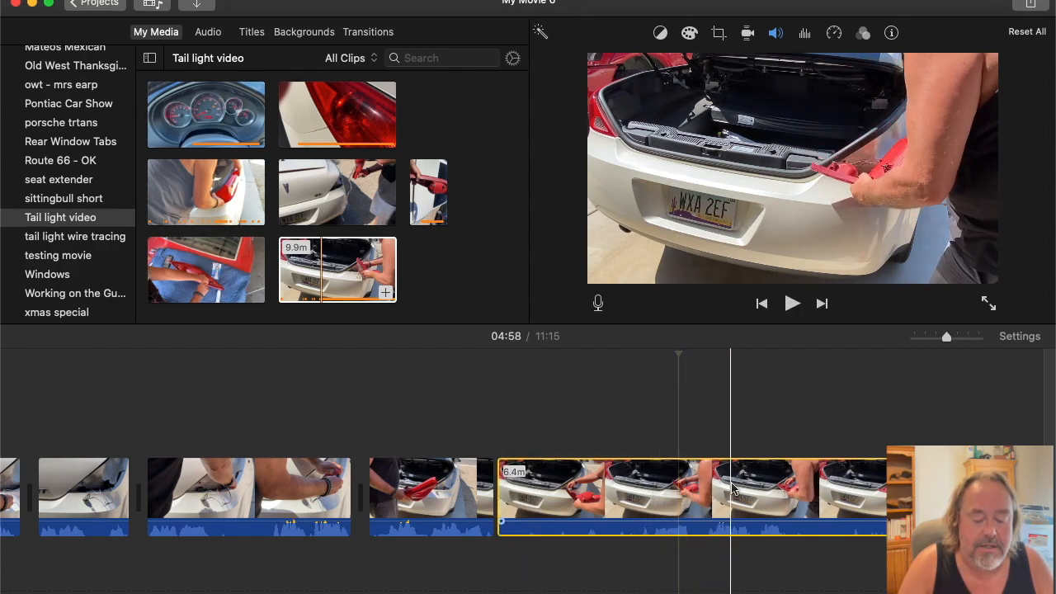
key(space)
key(space)
key(space)
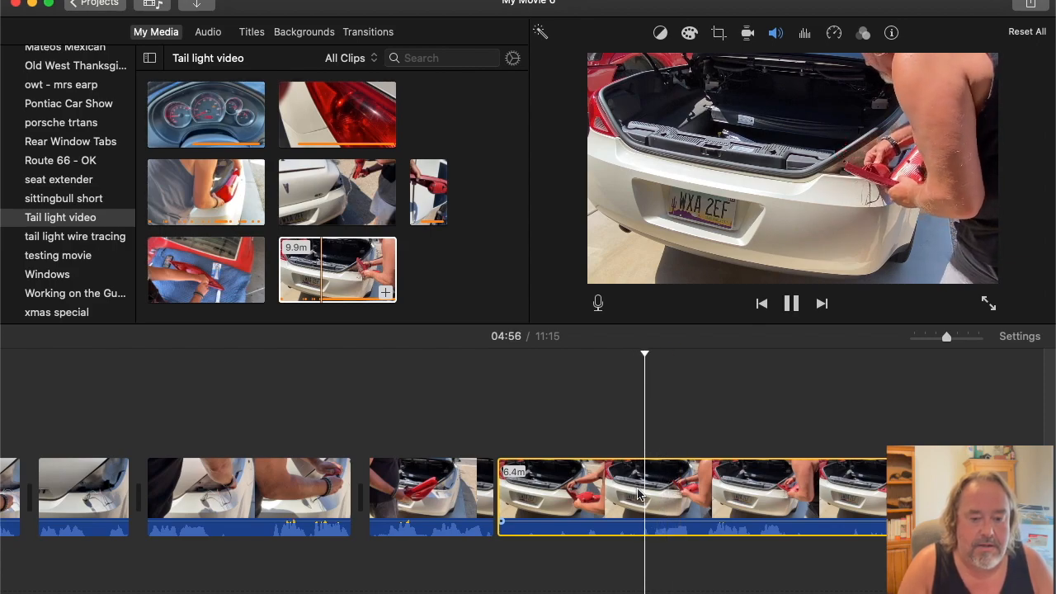
key(space)
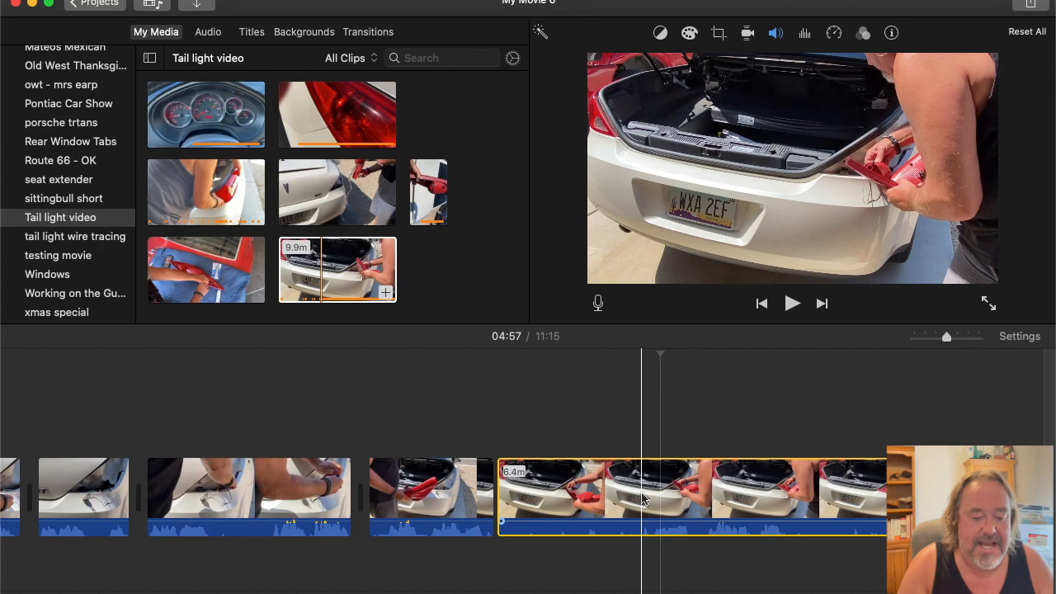
key(super+b)
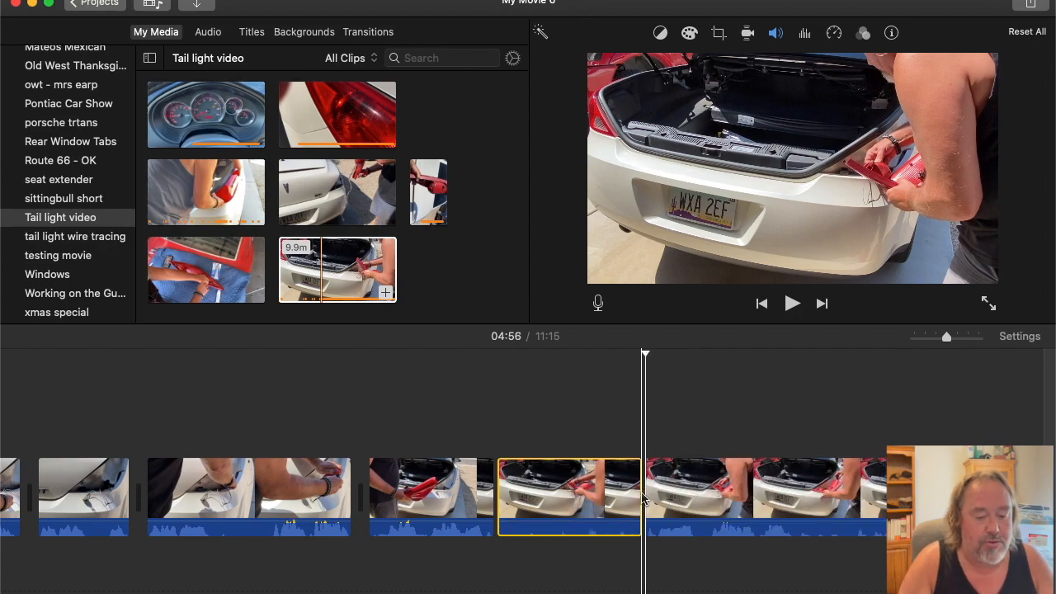
key(Delete)
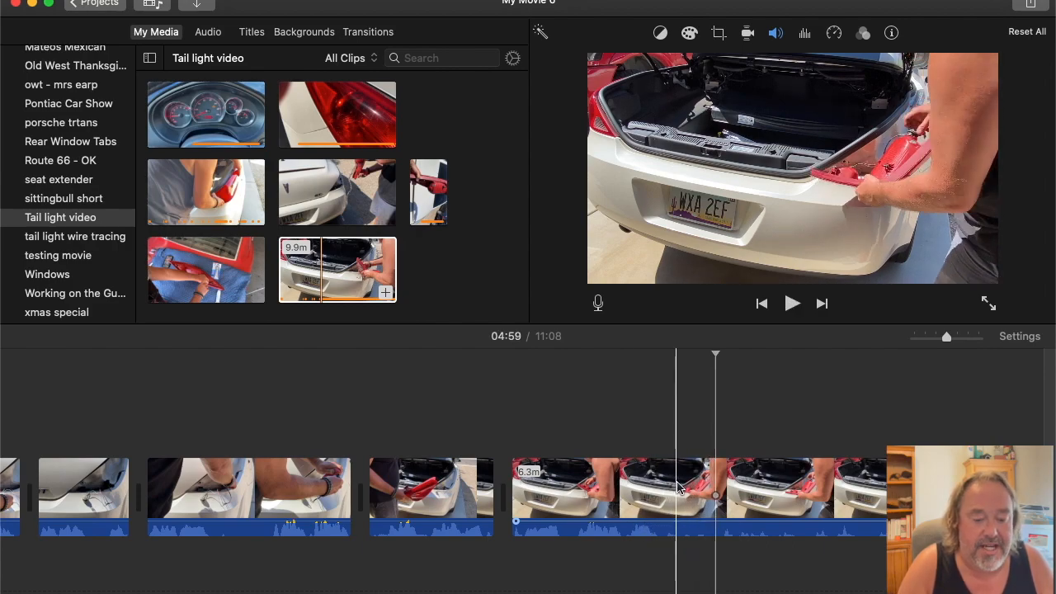
Split the 6.3-minute clip at 04:56 and at 05:10, and delete the 13.5 s segment between the cuts.
click(619, 510)
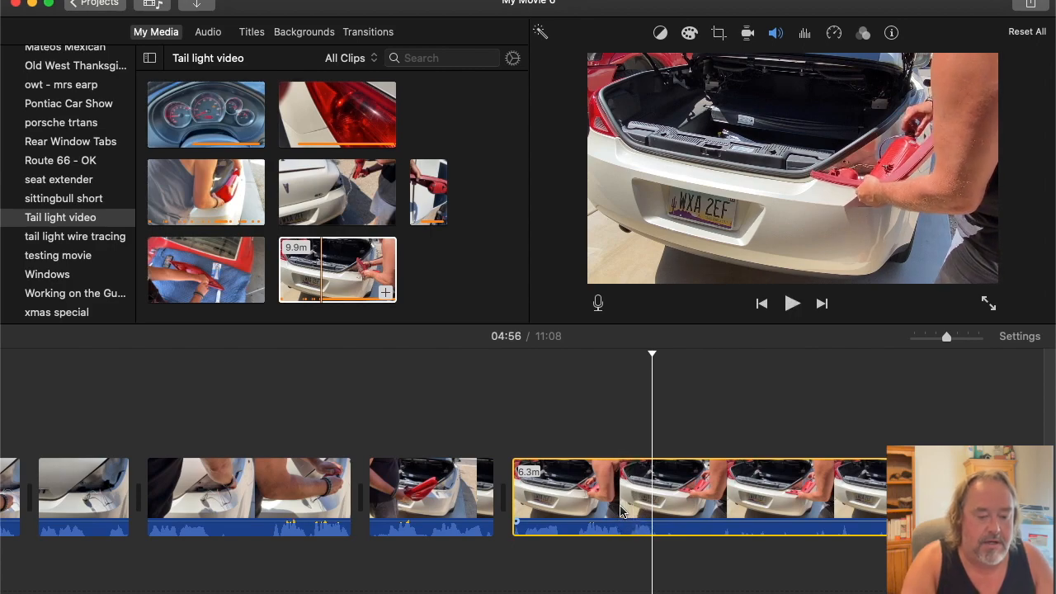
key(super+b)
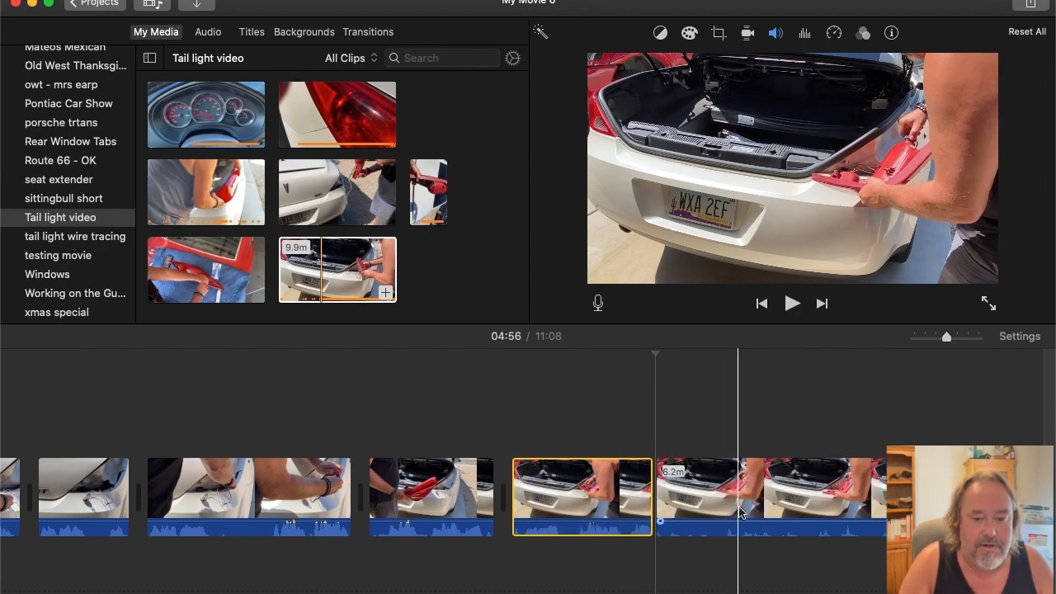
key(space)
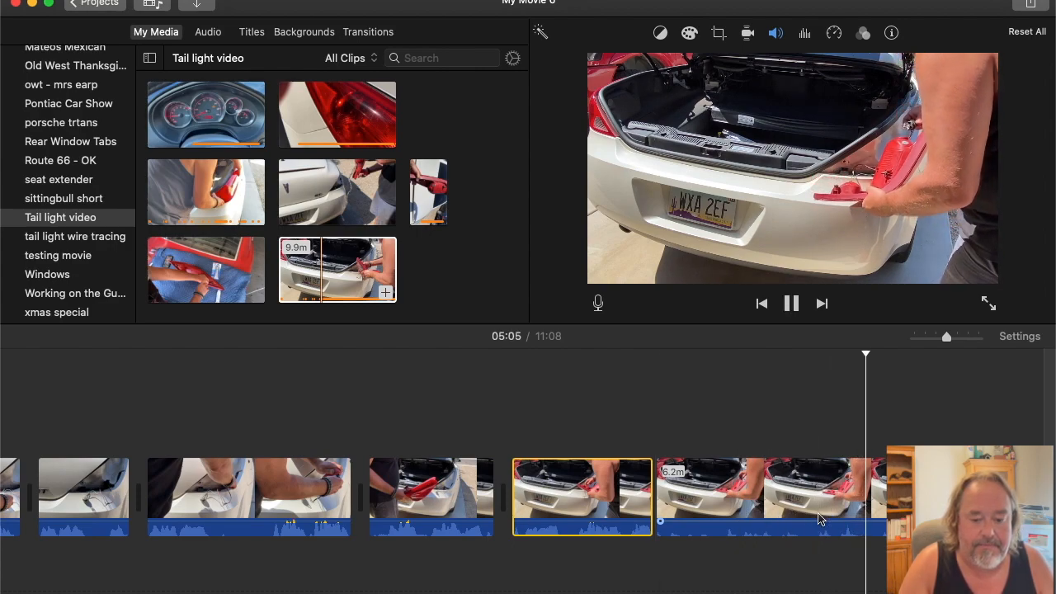
scroll(819, 518, right, 5)
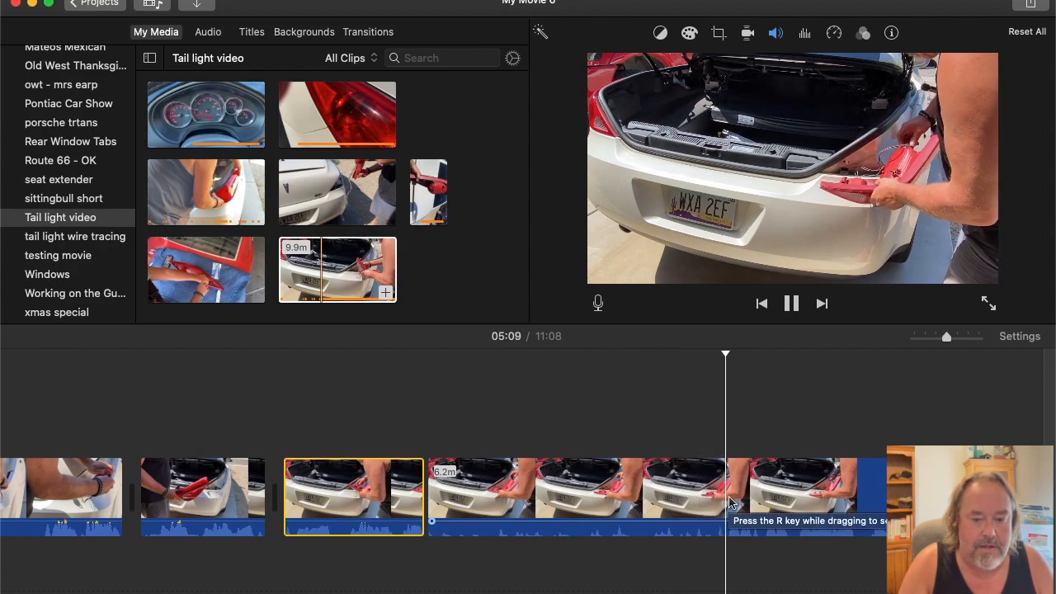
key(space)
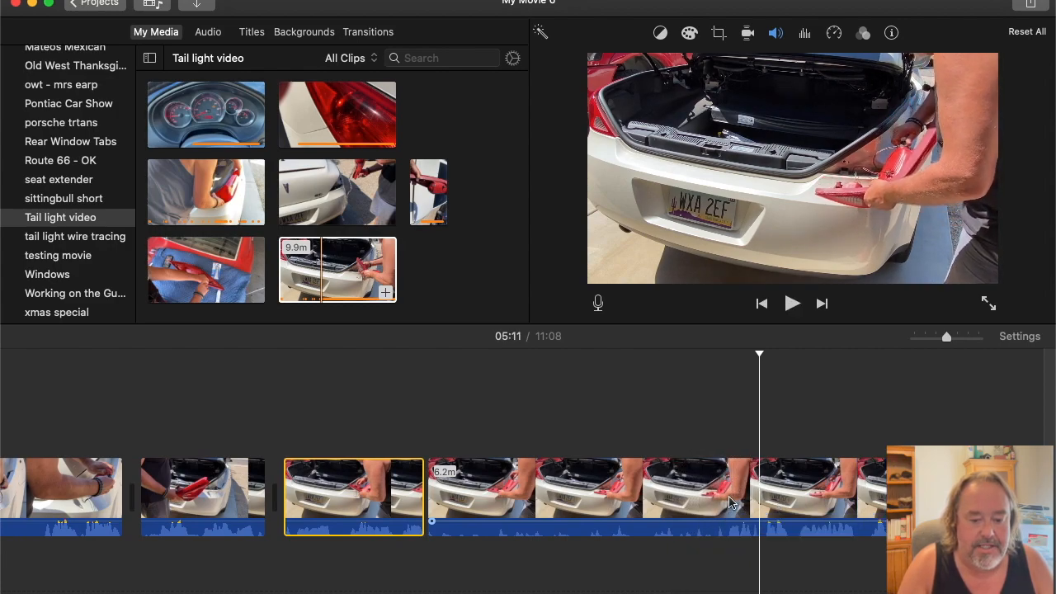
key(space)
key(space)
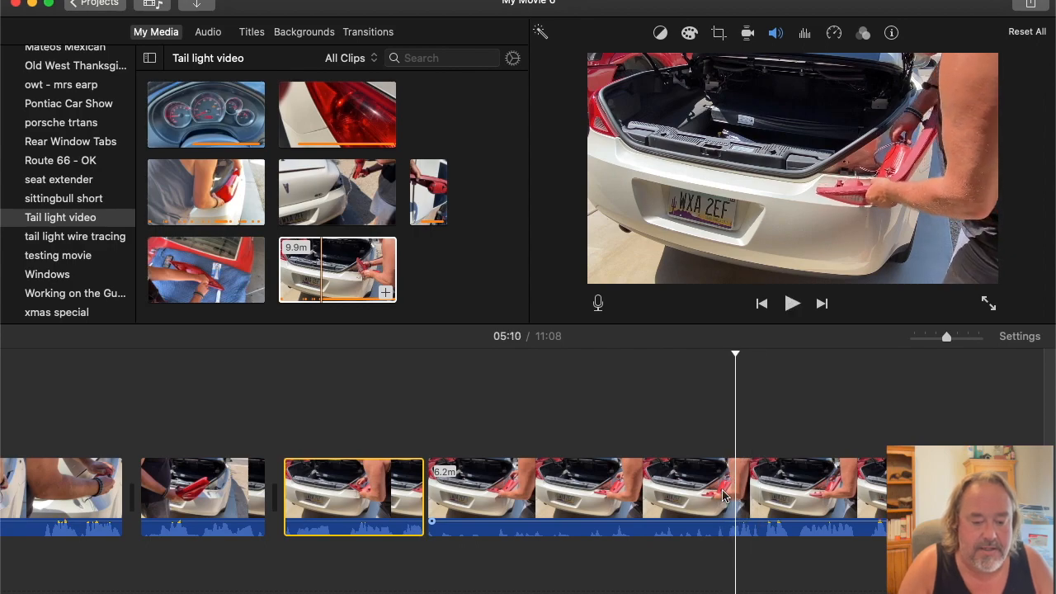
click(726, 487)
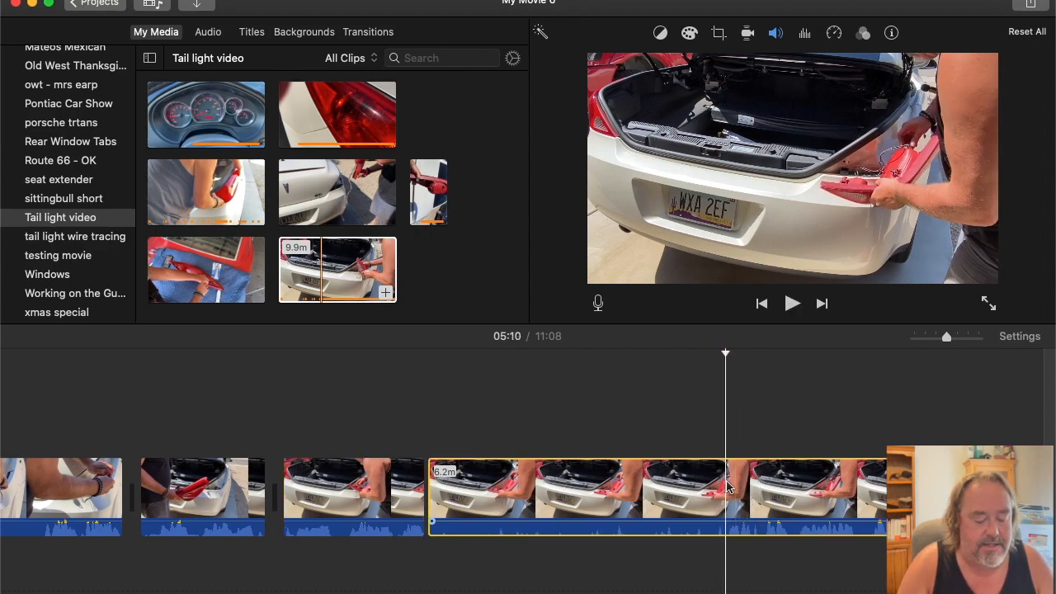
key(super+b)
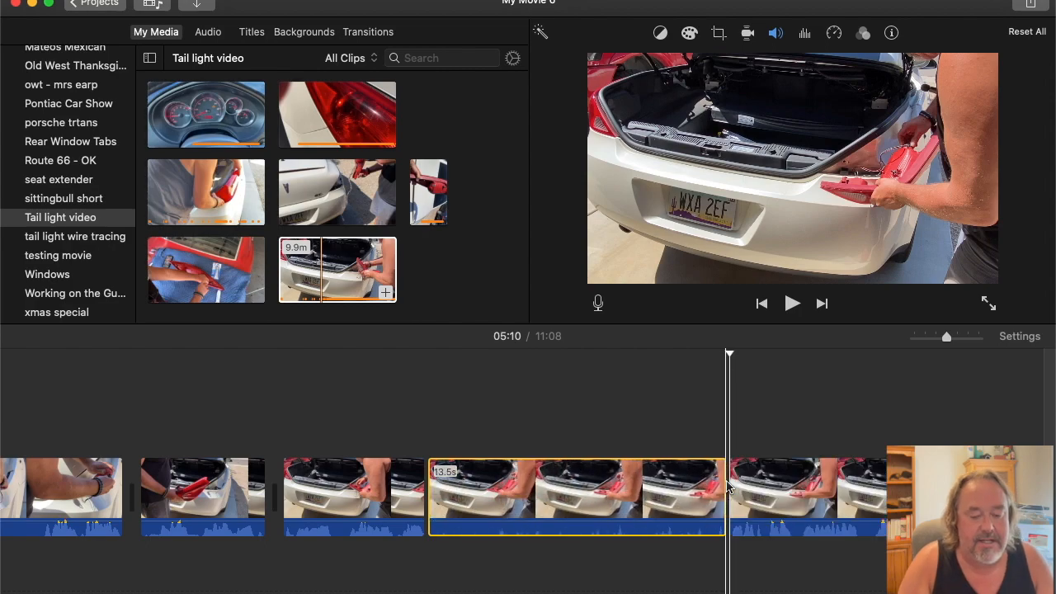
key(Delete)
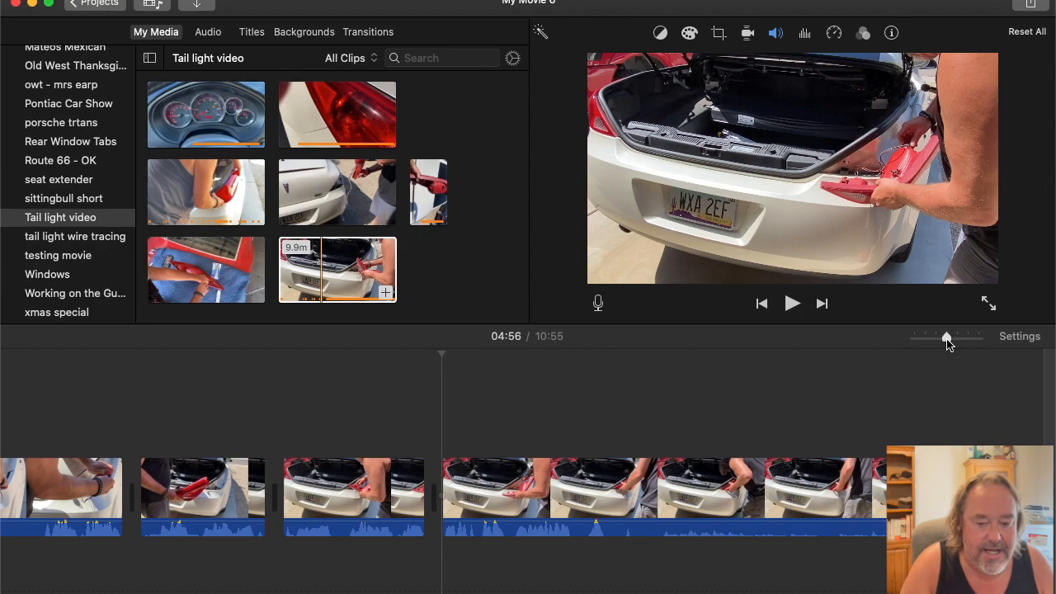
Play the 5.9-minute clip from its start and split it at 05:03, with the tail light held against the car.
drag(943, 345, 978, 343)
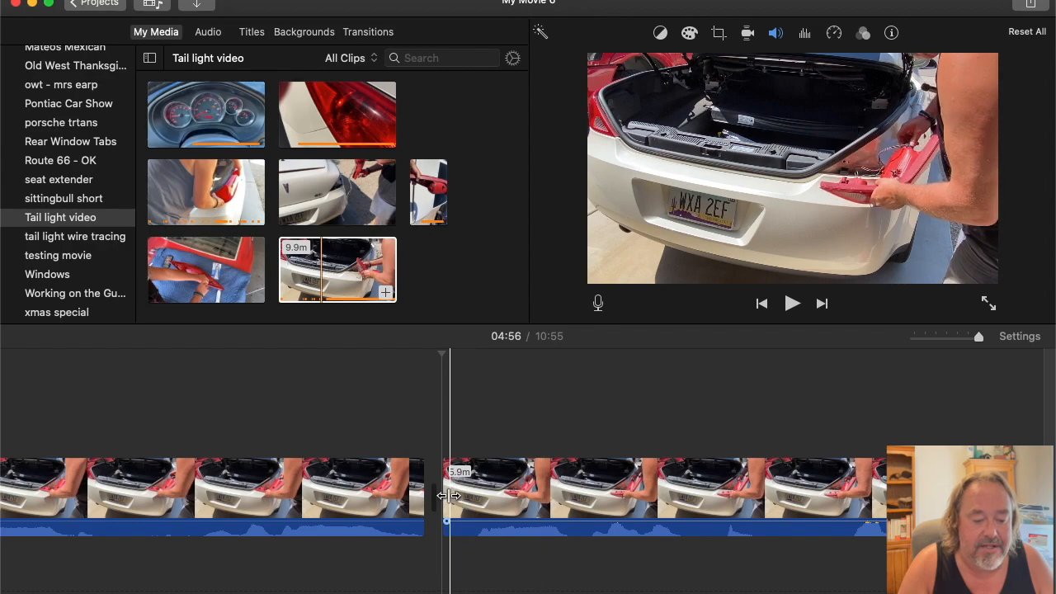
key(space)
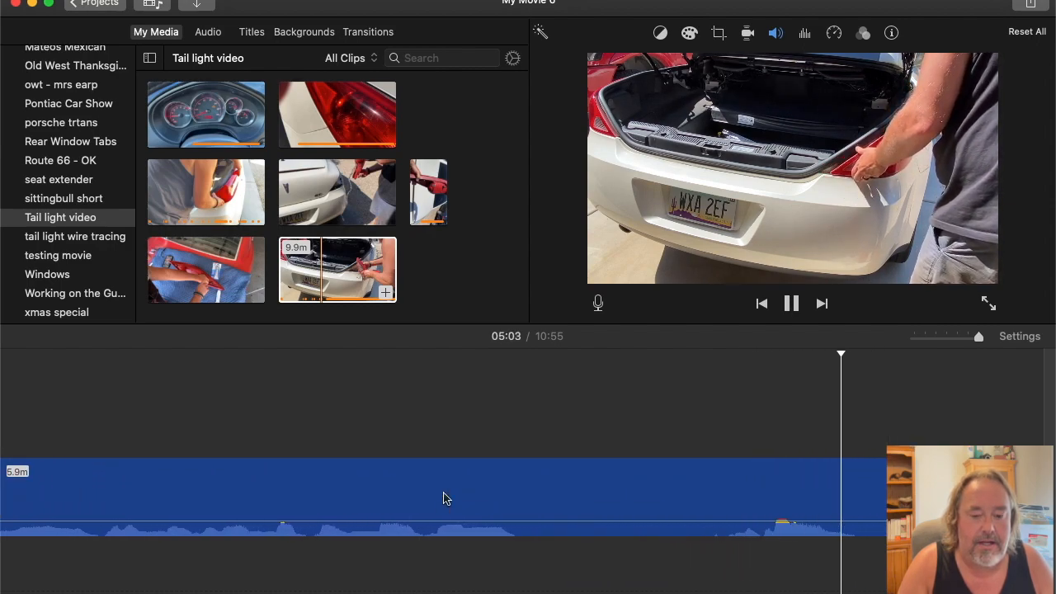
key(space)
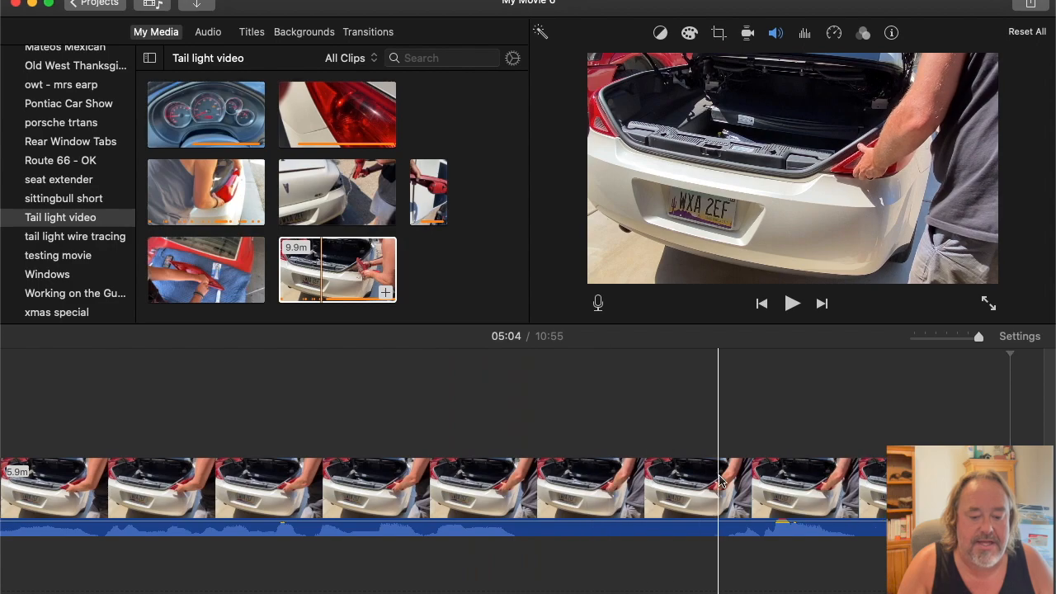
click(864, 493)
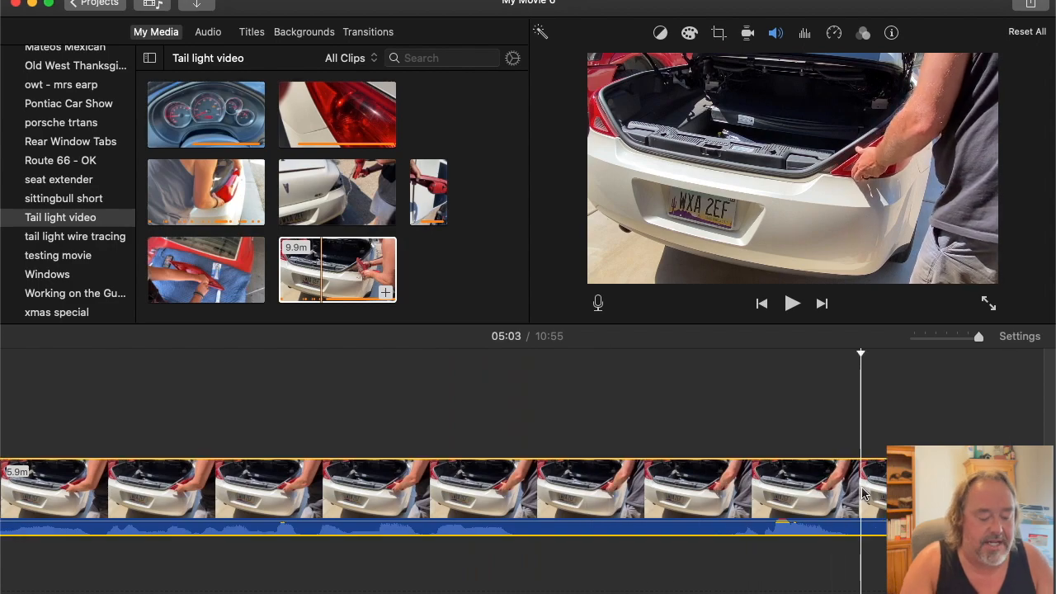
key(super+b)
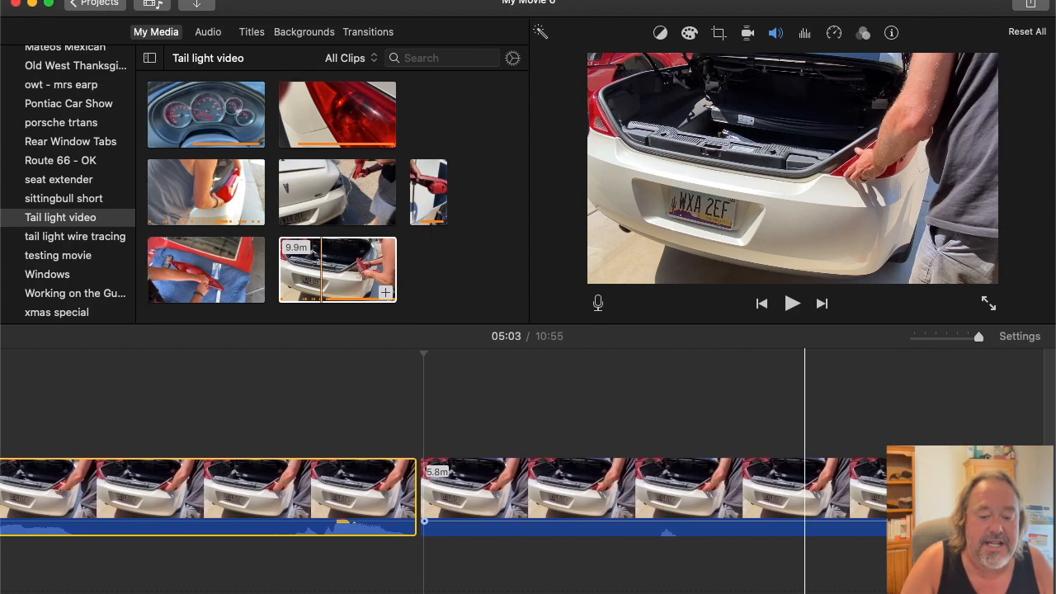
Skim through the 5.8-minute clip from the 05:03 cut to about 05:26, following the handling of the tail light.
scroll(863, 483, right, 8)
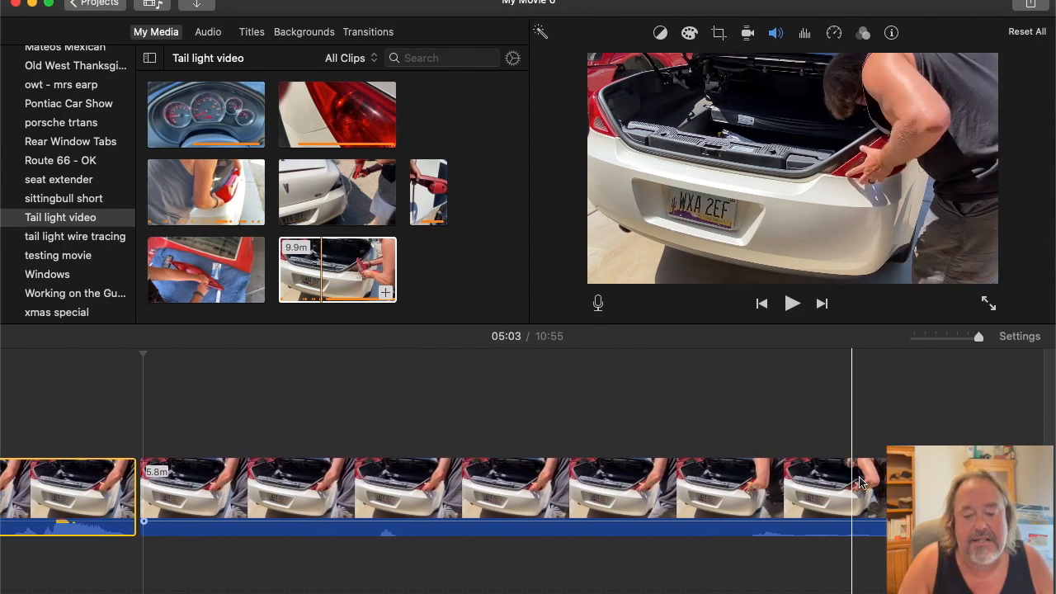
scroll(863, 485, right, 5)
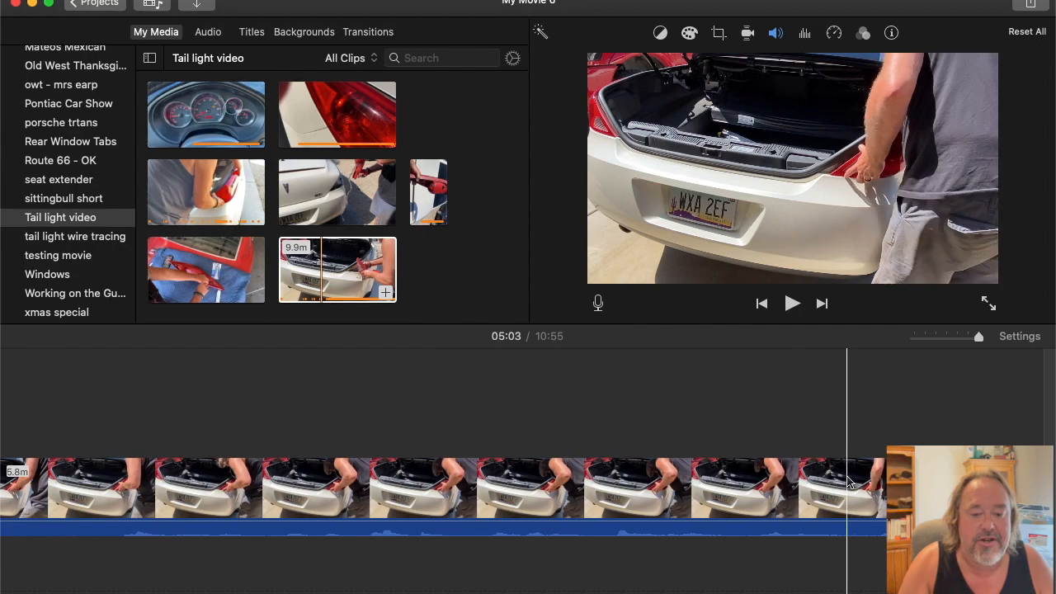
scroll(847, 477, right, 6)
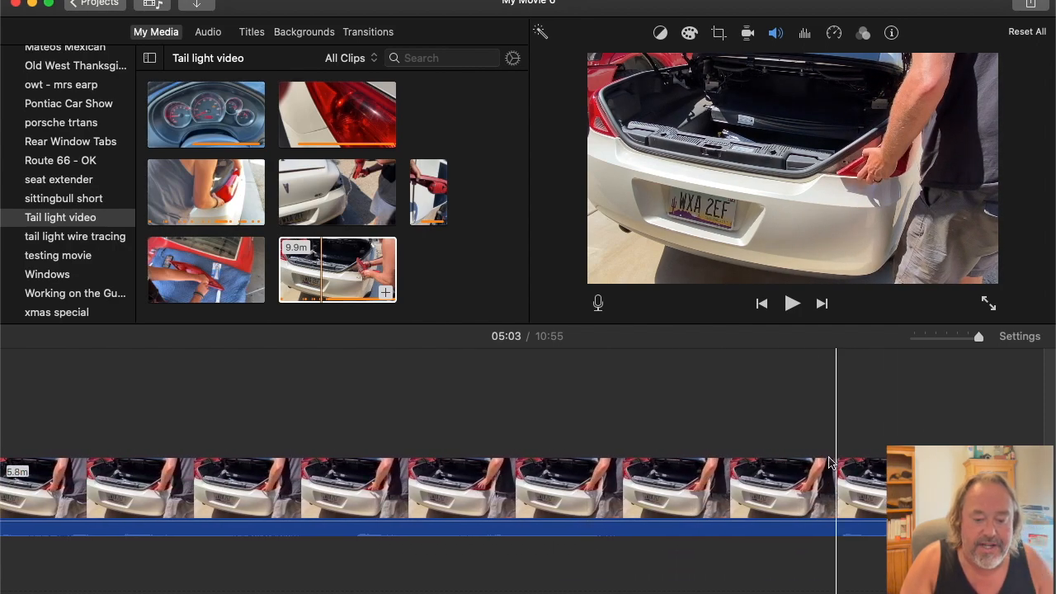
scroll(786, 471, right, 3)
scroll(858, 470, right, 1)
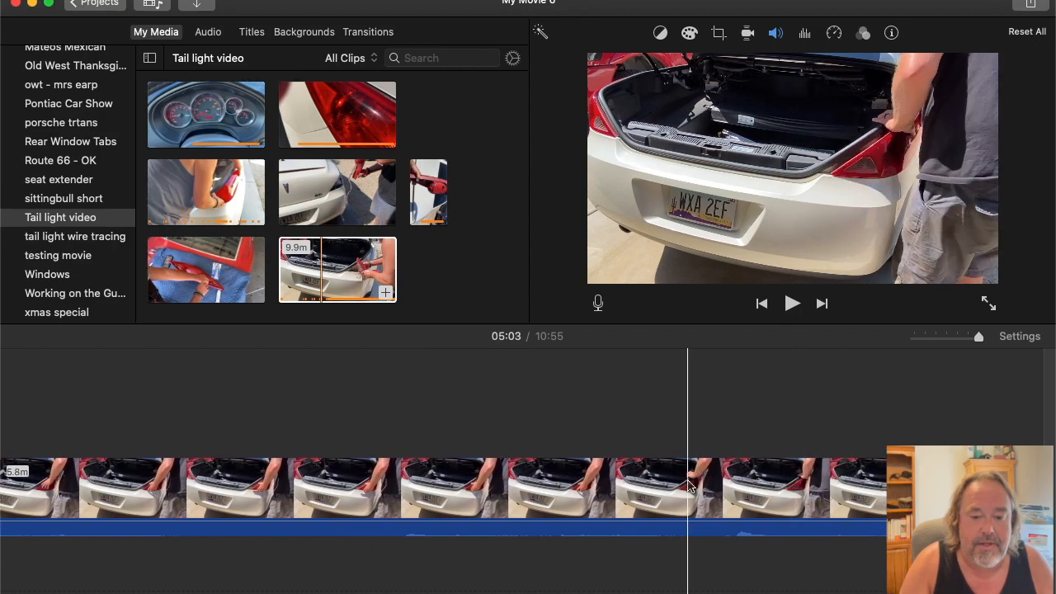
scroll(841, 468, right, 1)
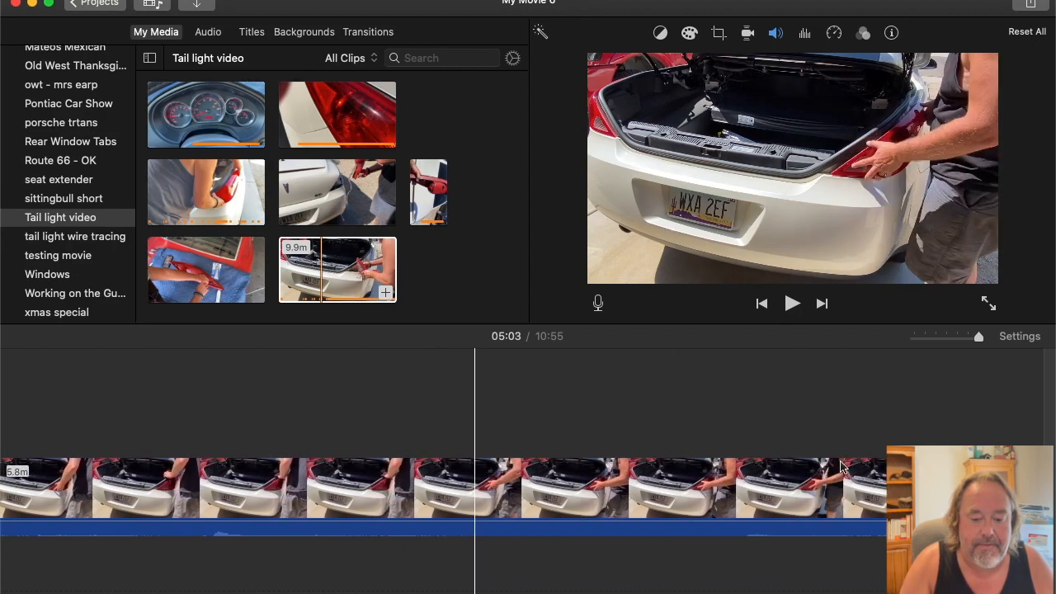
scroll(841, 468, right, 1)
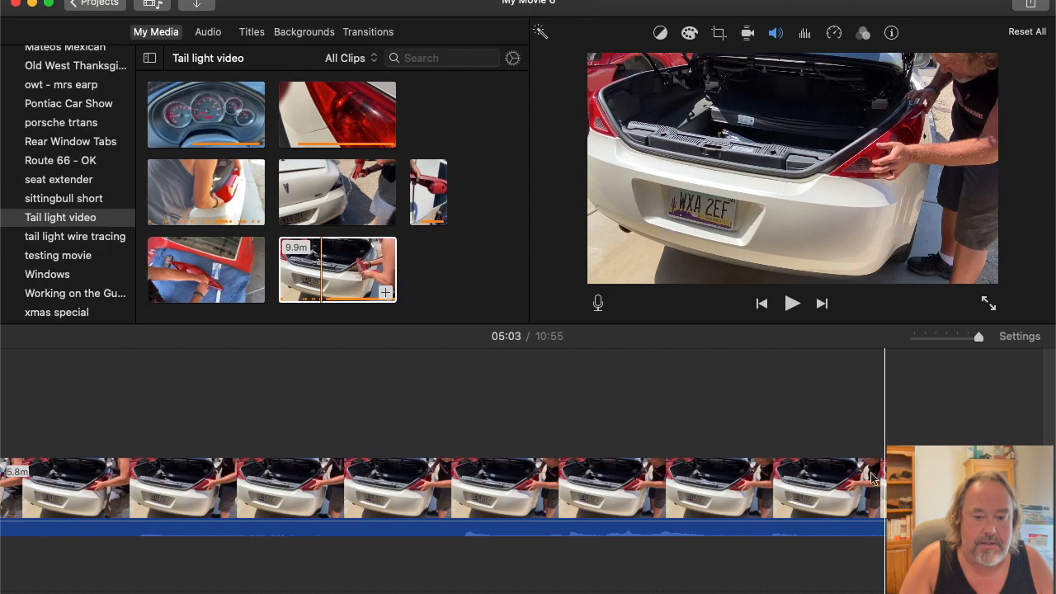
scroll(885, 506, right, 2)
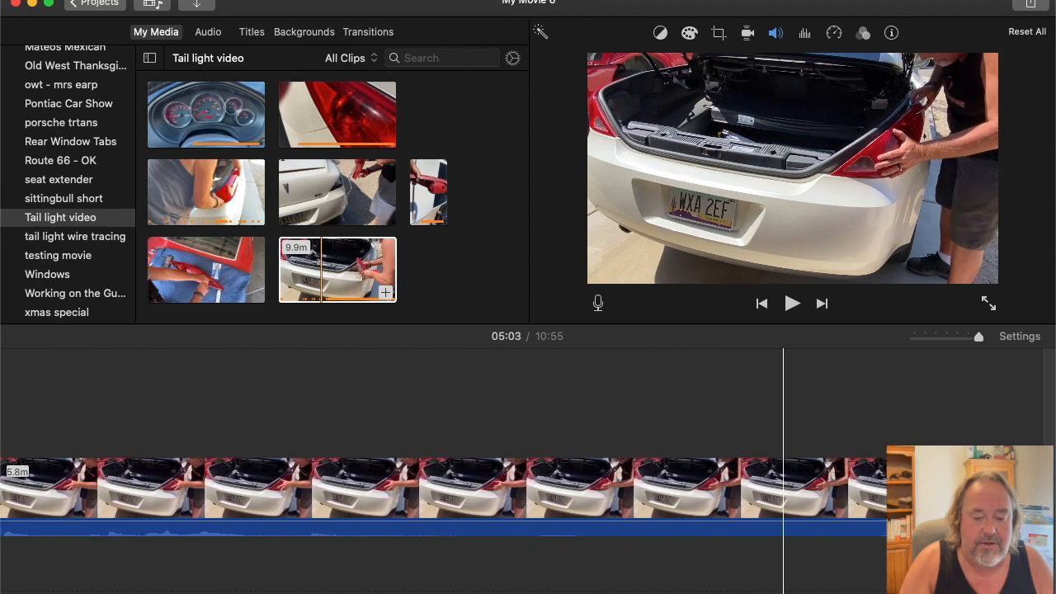
scroll(881, 521, right, 1)
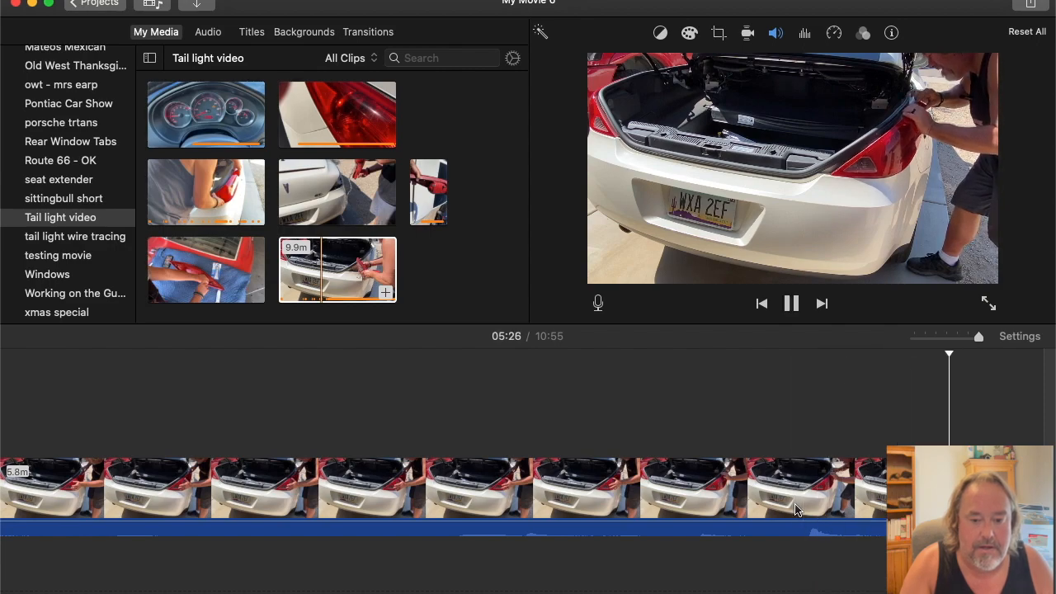
Play the 5.8-minute clip on from 05:26 to check the footage of the tail light work up to about 05:54.
scroll(796, 510, right, 10)
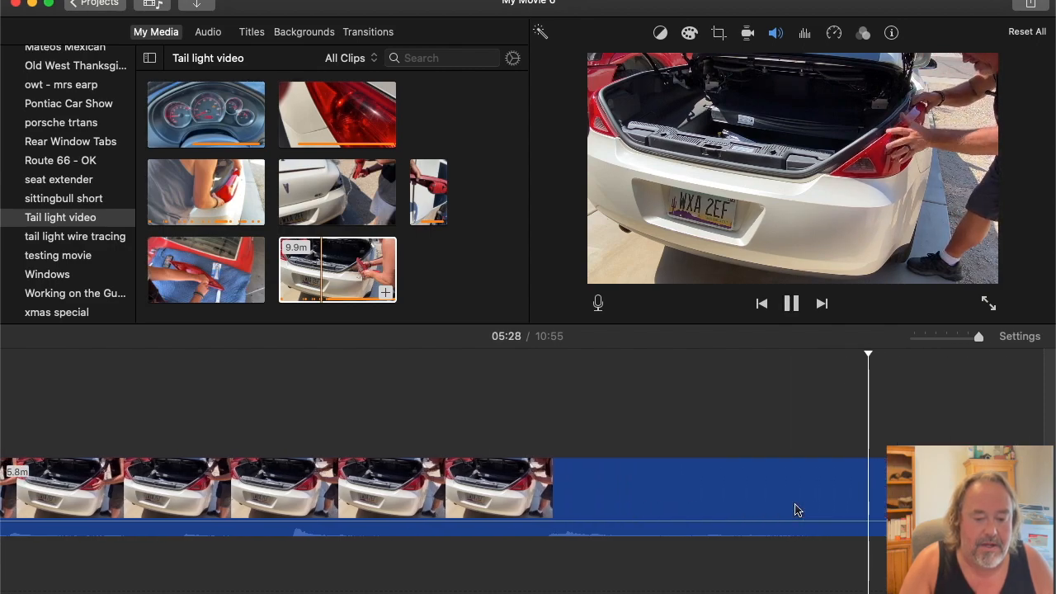
scroll(796, 510, right, 6)
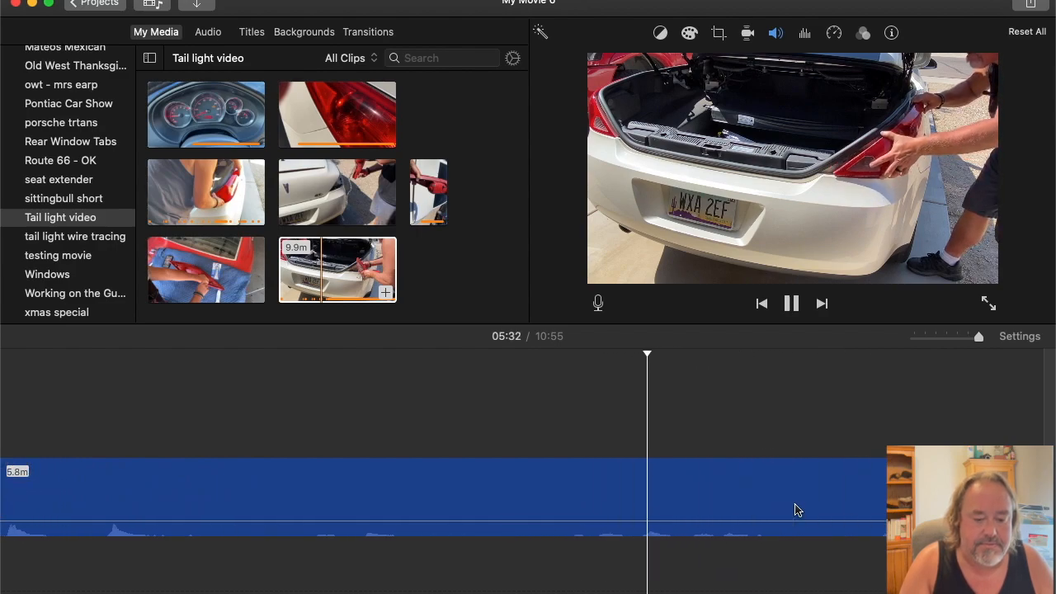
scroll(796, 510, right, 5)
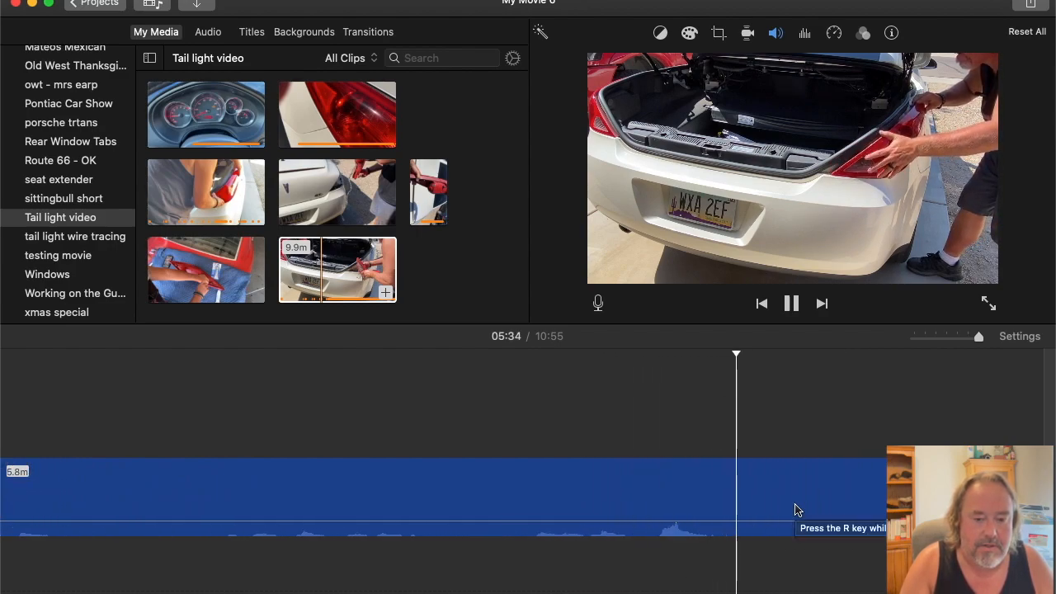
scroll(796, 509, right, 3)
scroll(796, 510, right, 5)
scroll(796, 510, right, 4)
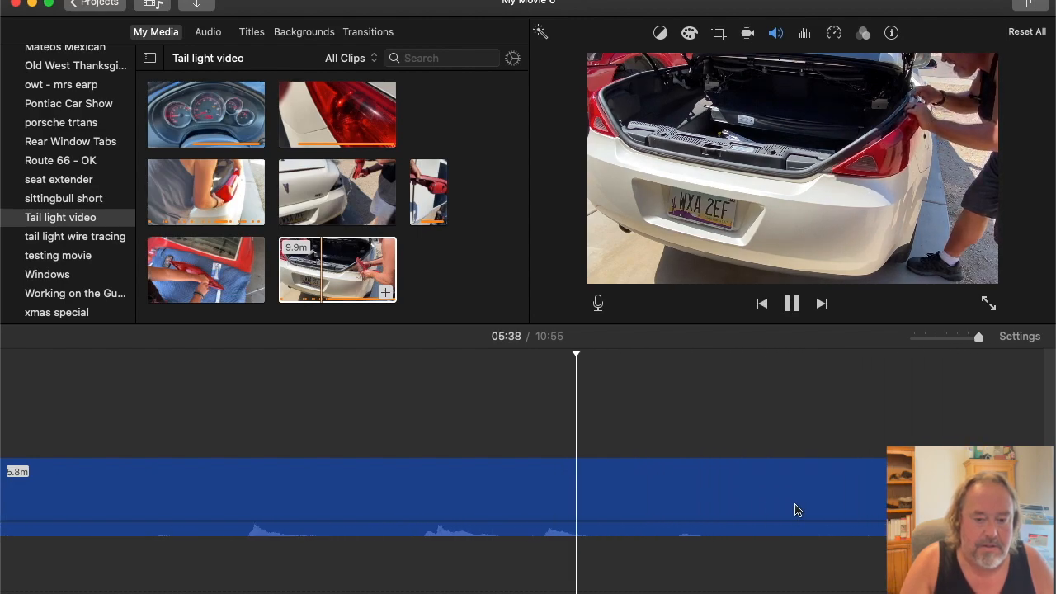
scroll(796, 509, right, 5)
scroll(796, 510, right, 5)
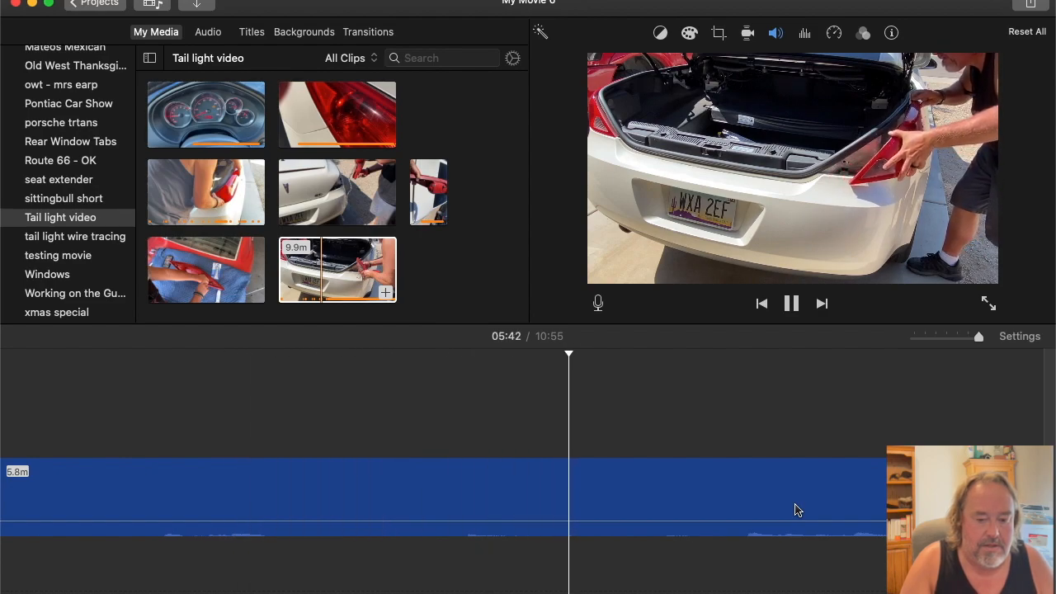
drag(979, 341, 947, 338)
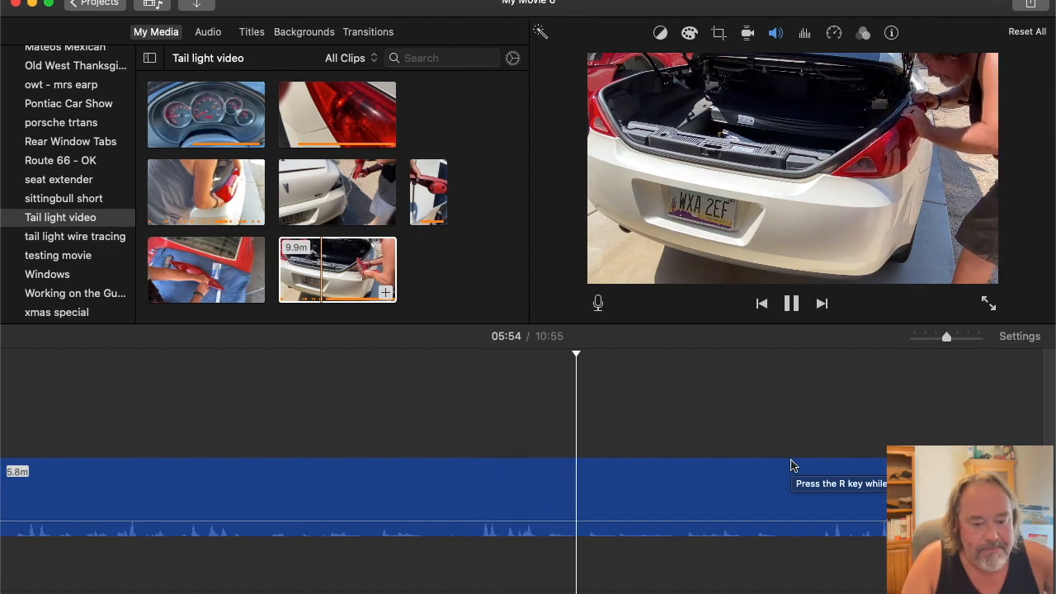
Spot-check the 5.8-minute clip around 06:08 and 06:30 to find where the tail light footage changes to the next scene.
click(627, 471)
key(space)
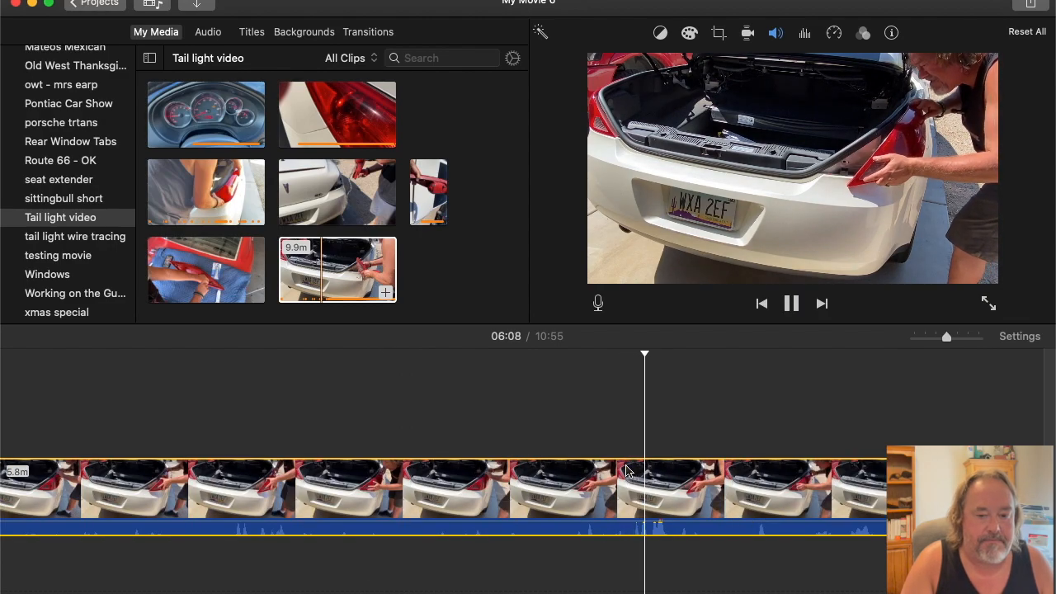
scroll(625, 466, right, 2)
click(803, 449)
key(space)
scroll(804, 453, right, 5)
click(805, 466)
key(space)
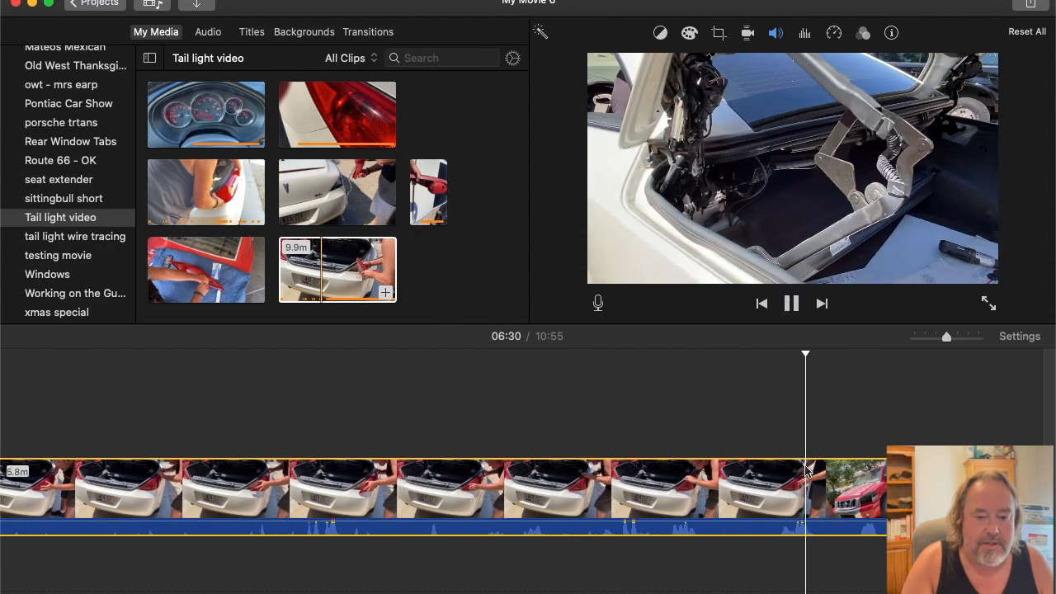
Split the 5.8-minute clip shortly before 06:23 and delete the 1.2-minute segment in front of the cut.
key(space)
click(653, 507)
key(space)
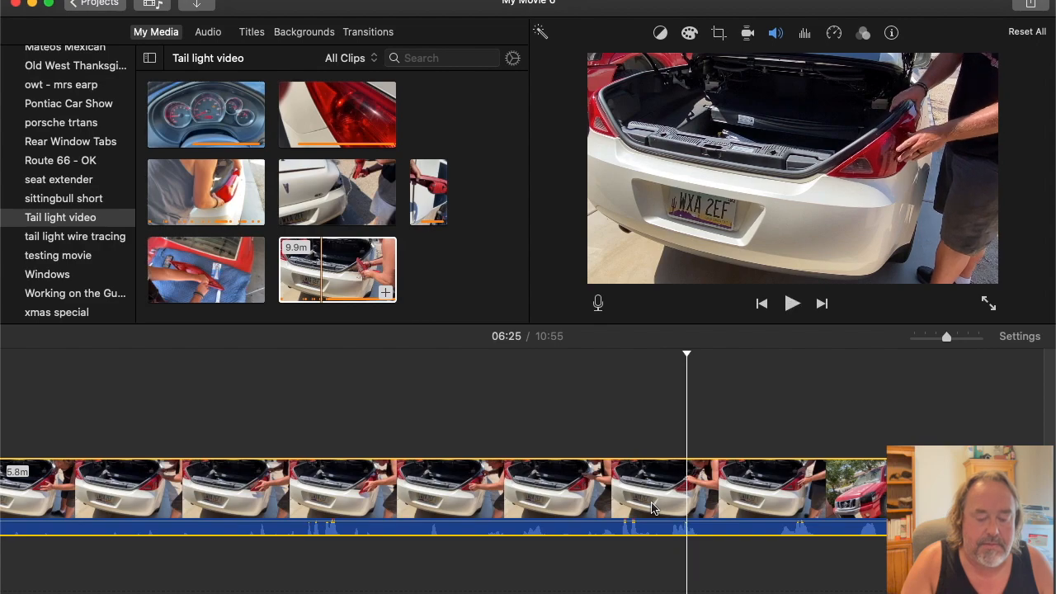
click(612, 517)
key(space)
key(space)
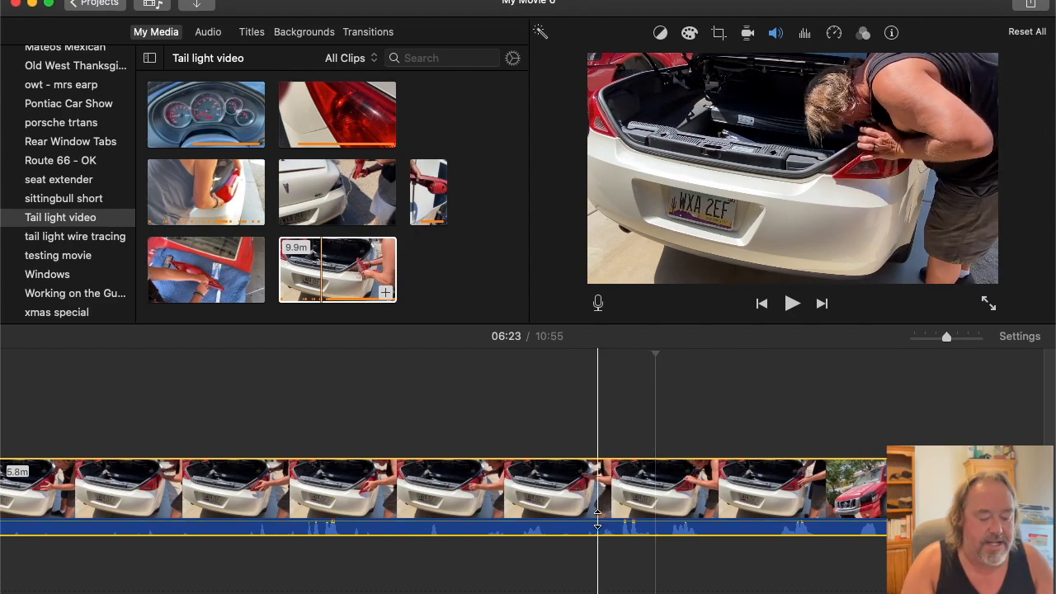
key(super+b)
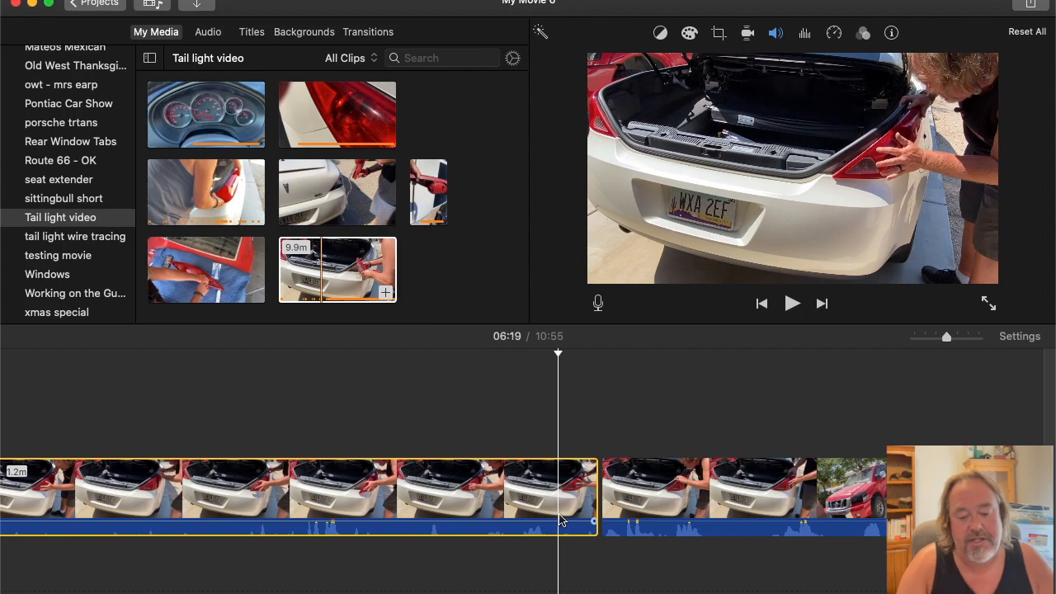
key(Delete)
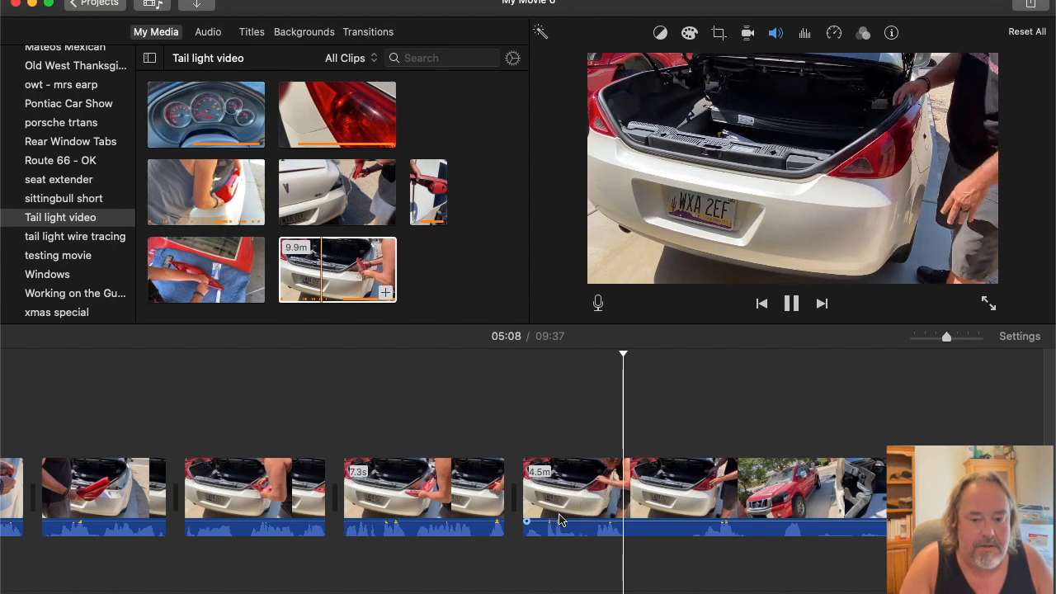
Step back a few frames in the 4.5-minute clip and split it at 05:08, leaving a 4.5 s segment.
key(space)
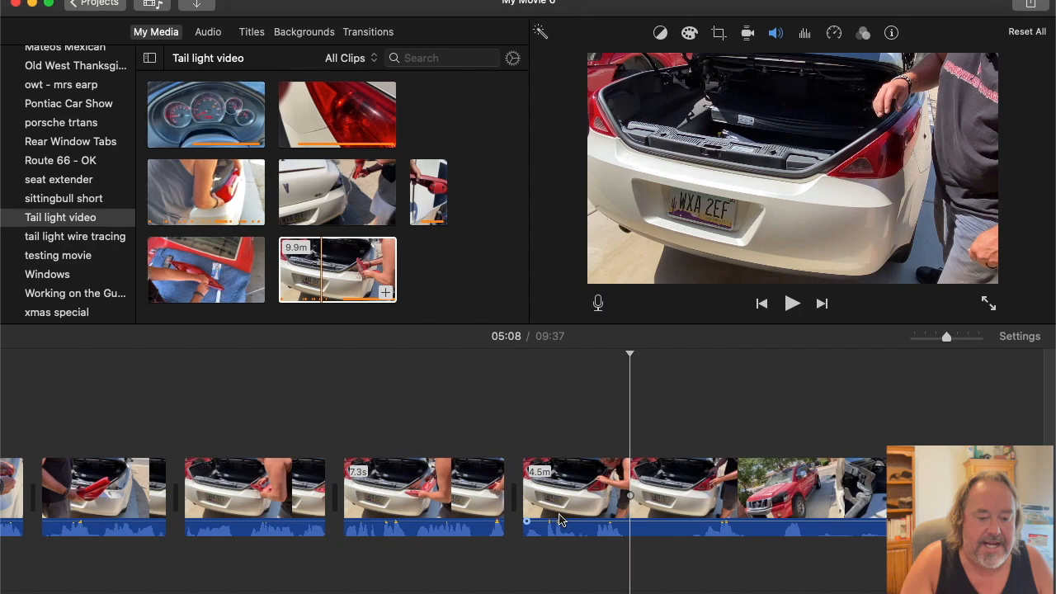
key(Left)
key(Left)
key(Left)
key(Left)
key(Left)
key(Left)
key(Left)
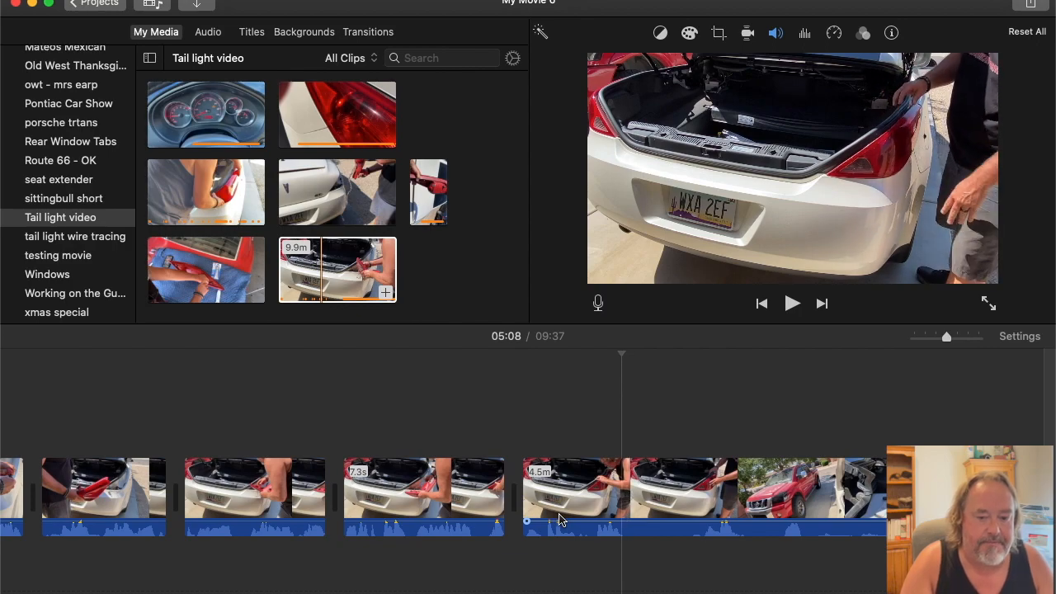
key(super+b)
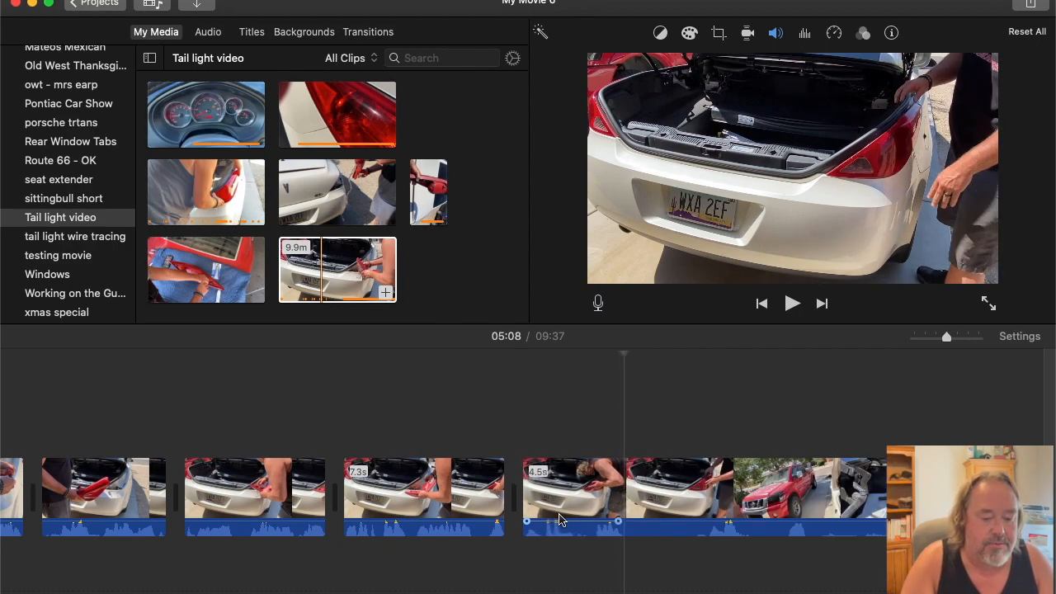
Review the 4.4-minute clip after the 05:08 cut, from the red pickup to the trunk lining at about 05:38.
key(space)
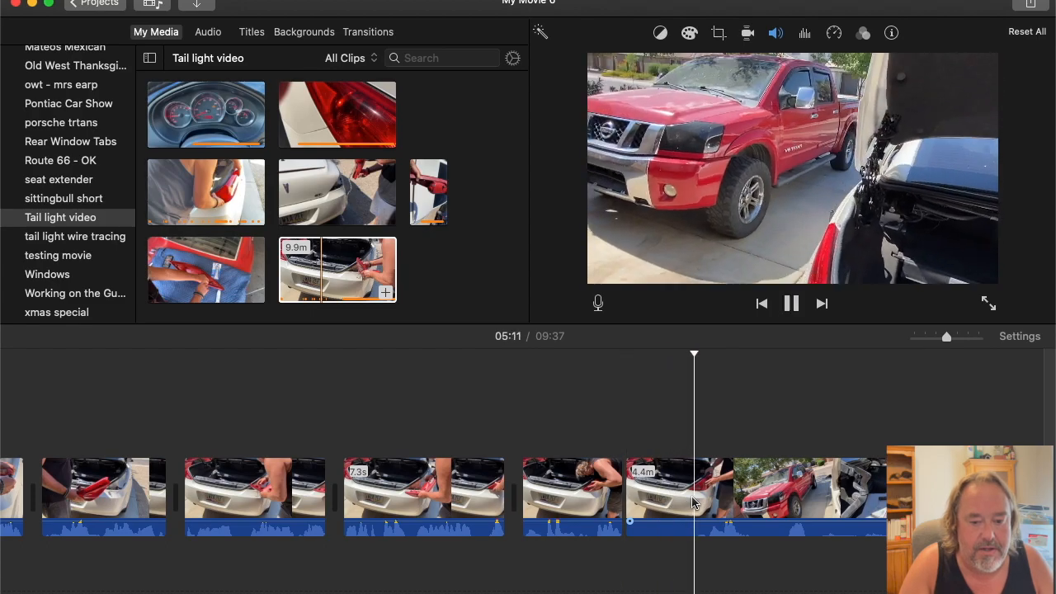
key(space)
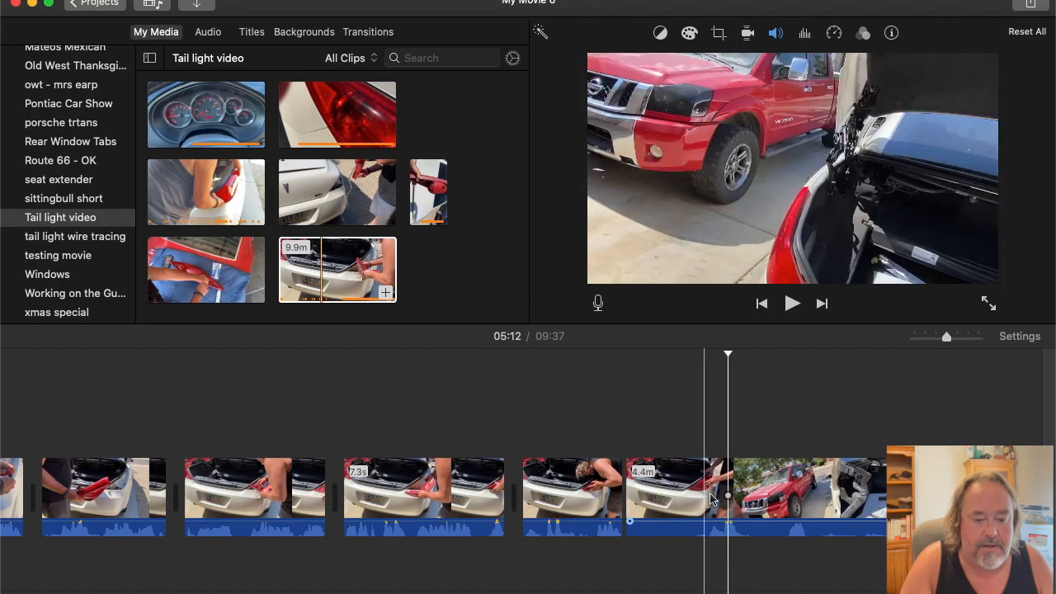
scroll(774, 500, right, 2)
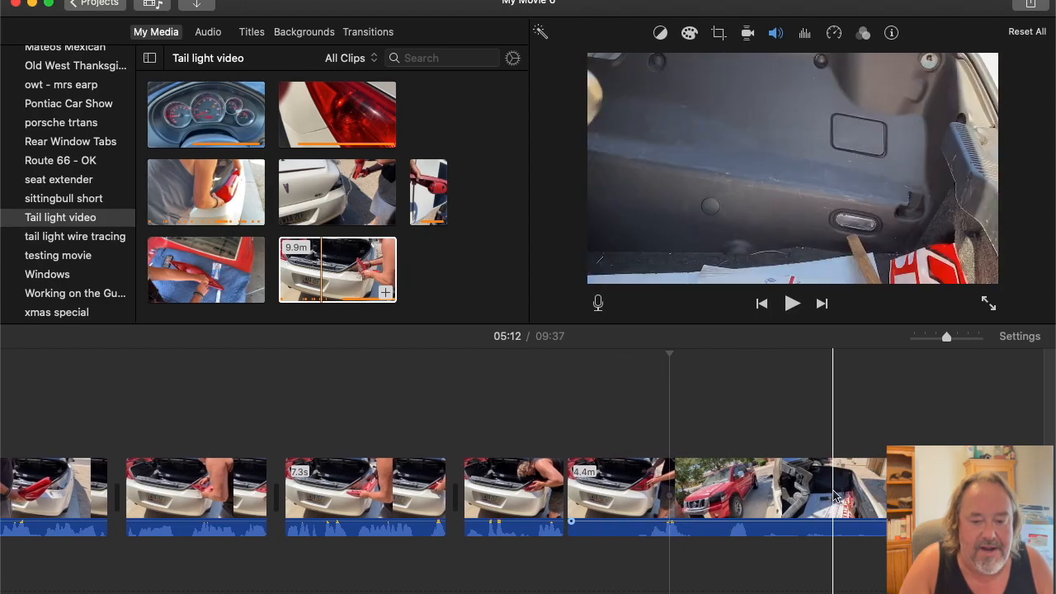
scroll(832, 494, right, 4)
key(space)
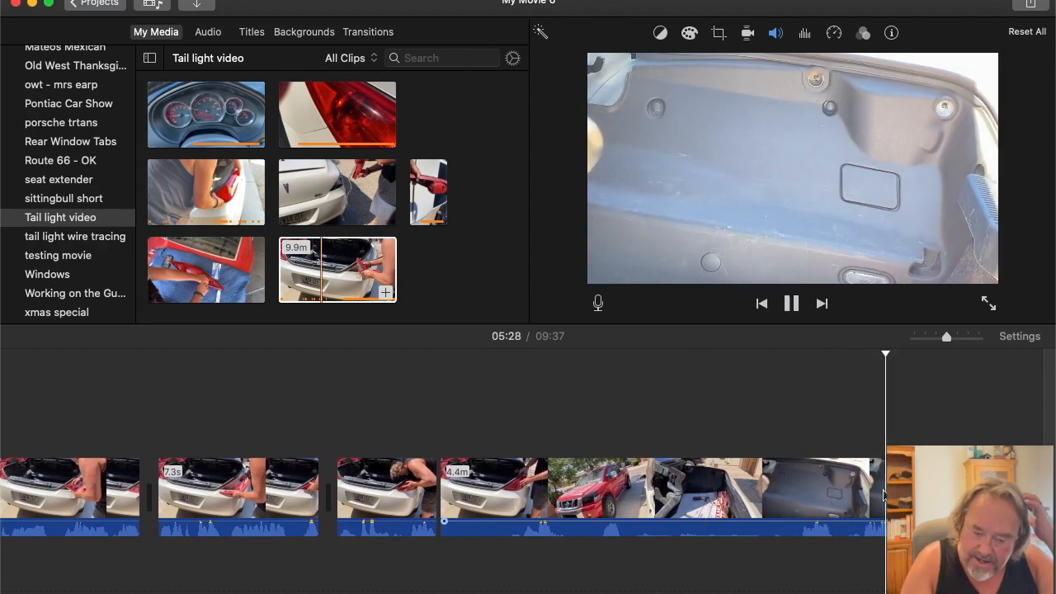
scroll(883, 495, right, 6)
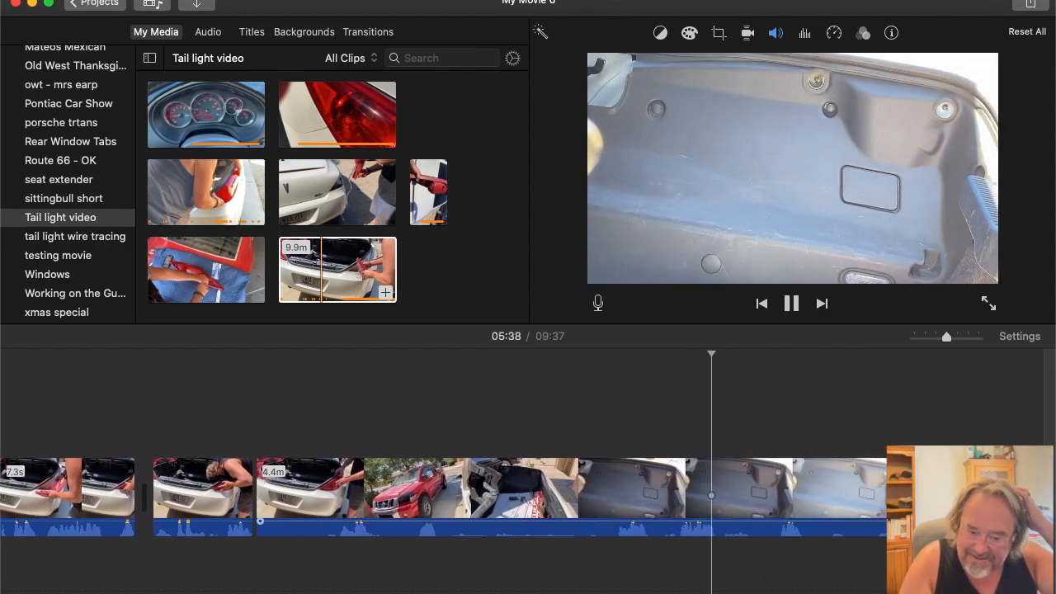
Split the 4.4-minute clip at 06:06, where the hand with the tool appears, and delete the 58.6 s segment before the cut.
scroll(932, 495, right, 8)
key(space)
scroll(932, 495, right, 5)
click(933, 497)
scroll(933, 497, right, 8)
click(928, 498)
key(space)
key(space)
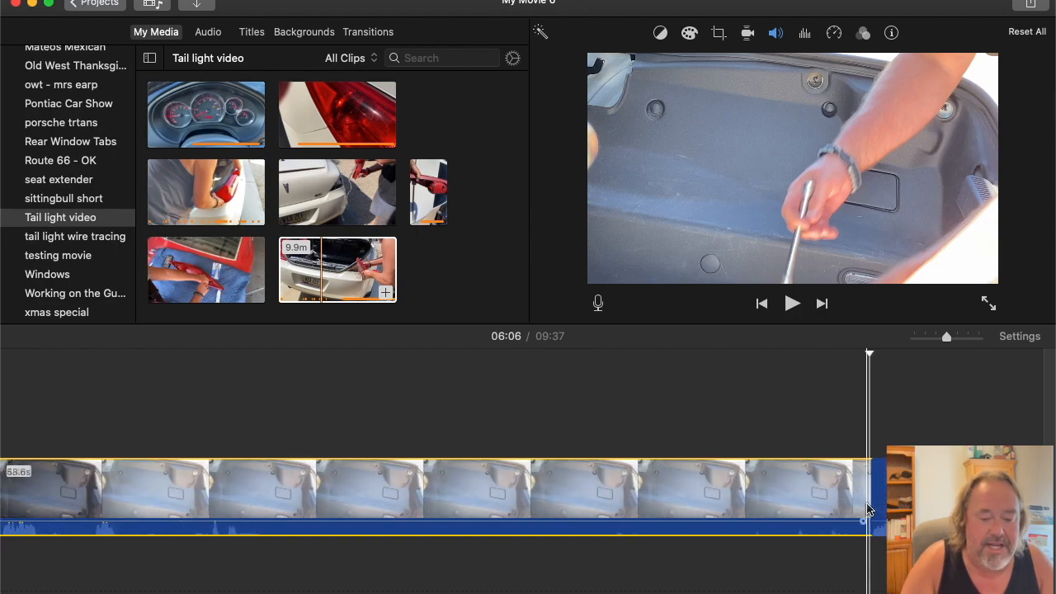
key(Delete)
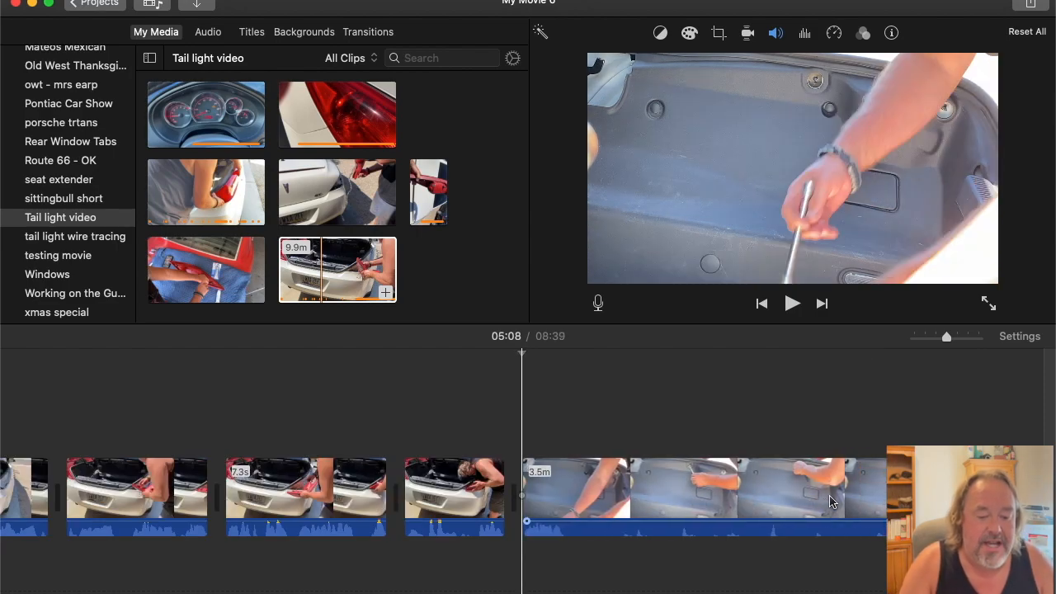
Auto-enhance the 3.5-minute trunk lining clip and play a moment of it from 05:19.
click(776, 494)
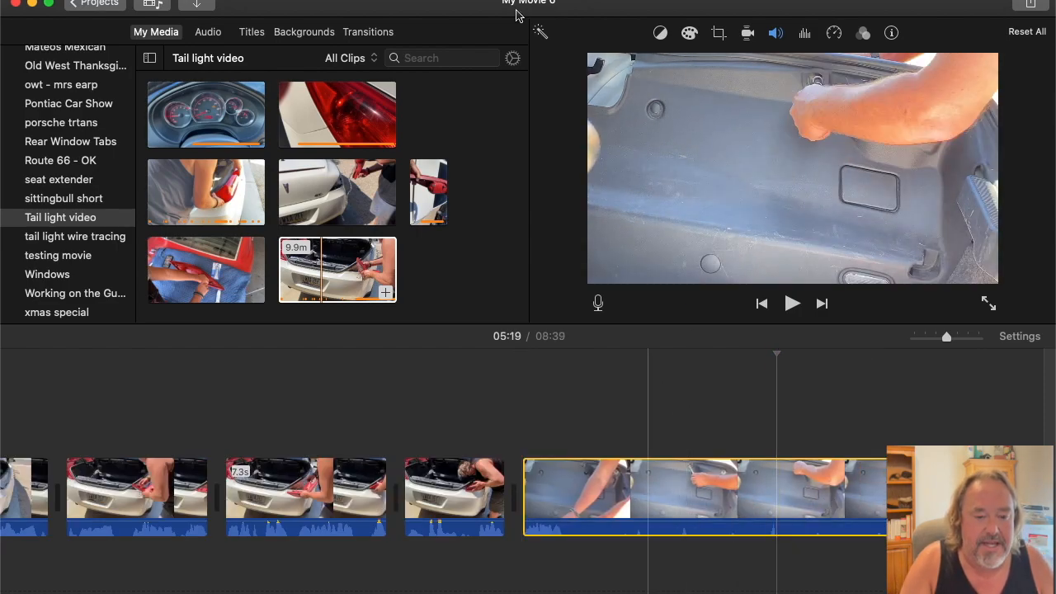
click(540, 34)
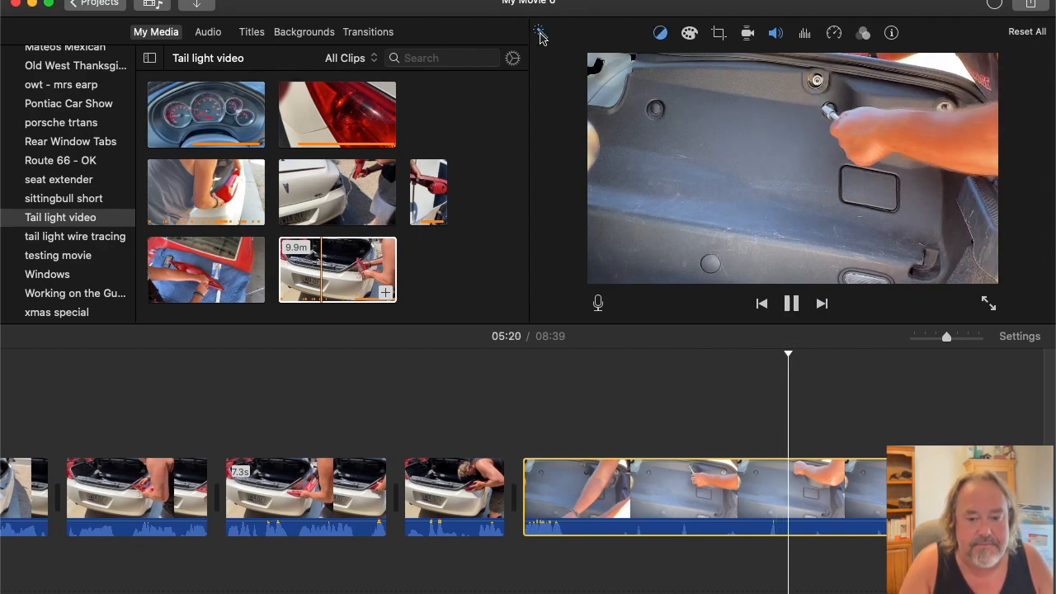
key(space)
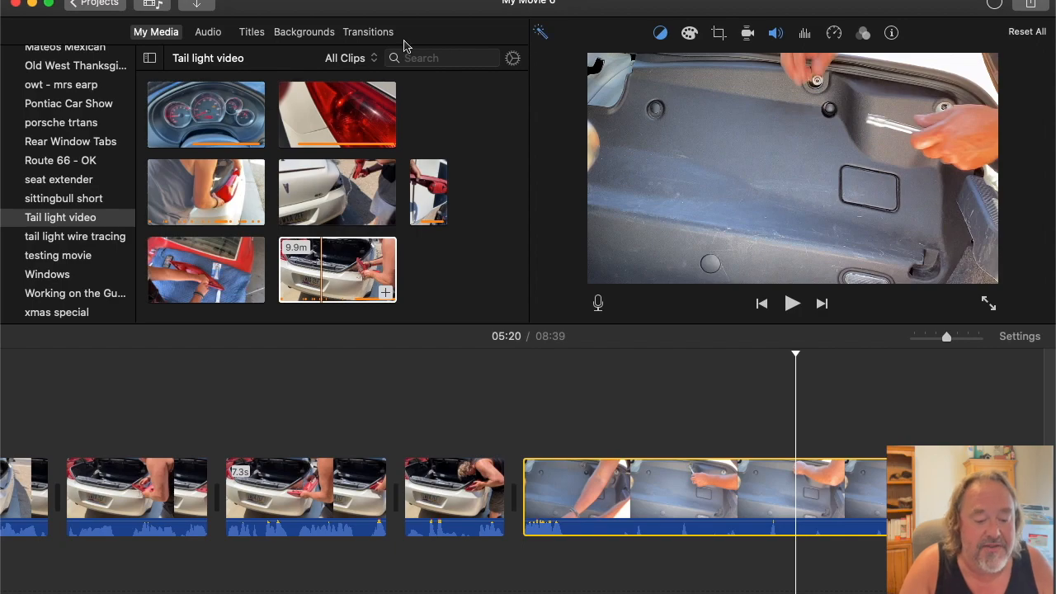
Split the 3.5-minute trunk lining clip at 05:12 and 05:36, and delete the 23.7 s segment between the cuts.
click(519, 439)
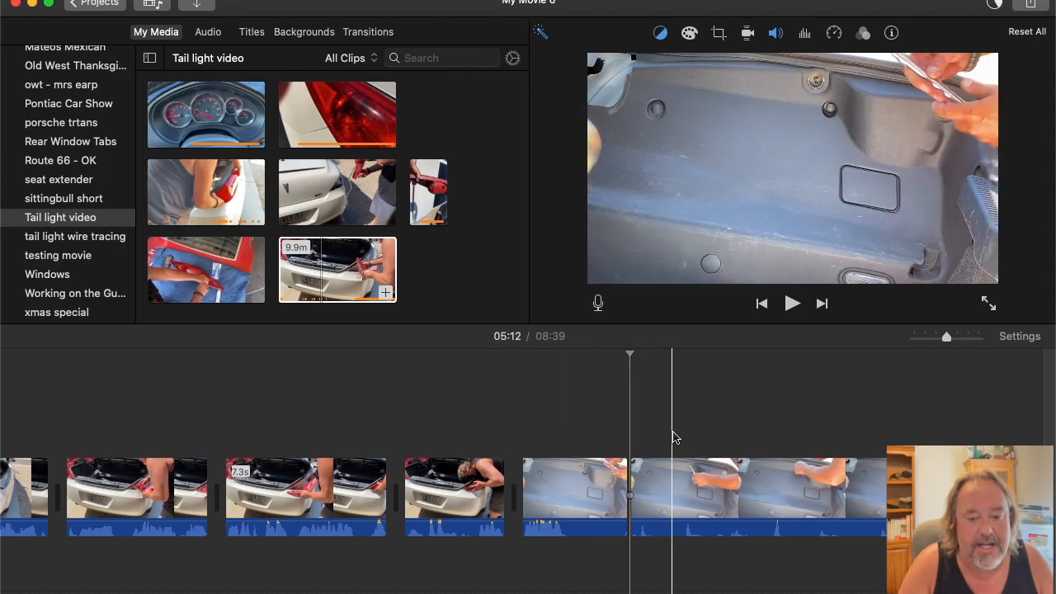
scroll(676, 436, right, 5)
scroll(792, 436, right, 1)
scroll(839, 438, right, 1)
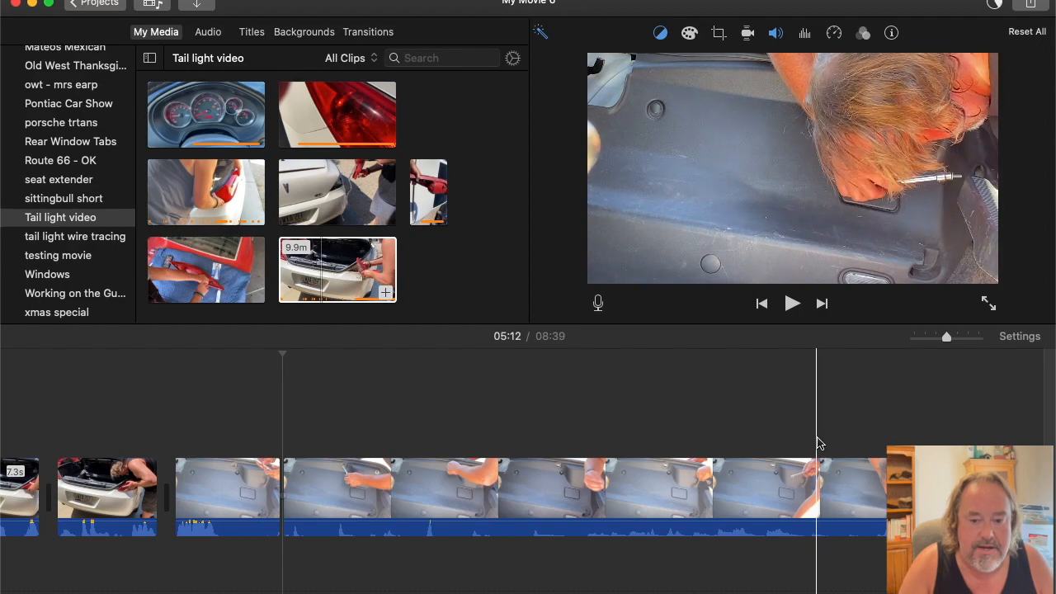
click(806, 445)
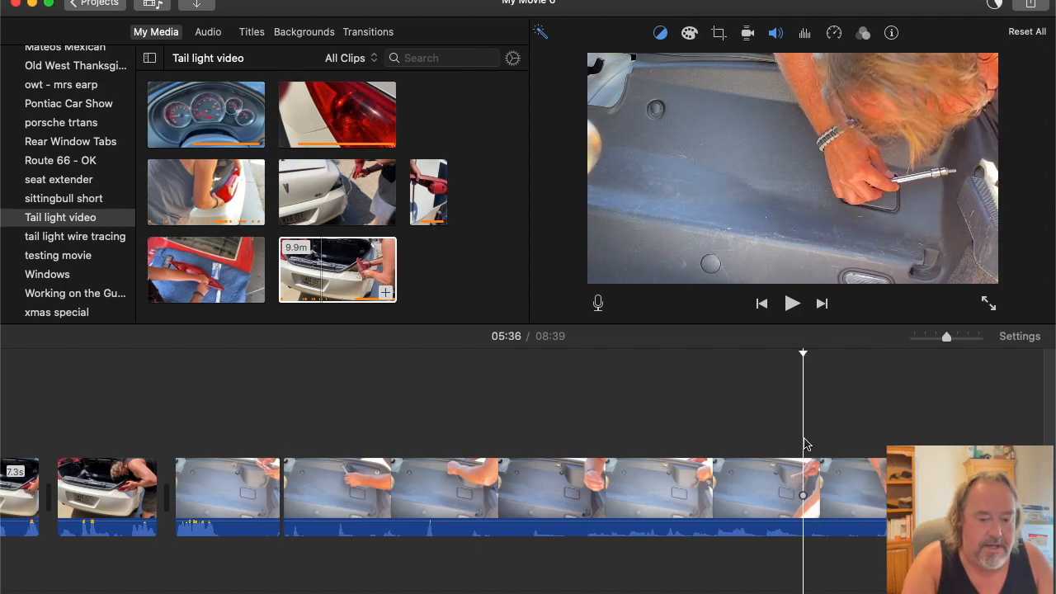
key(cmd+b)
click(749, 482)
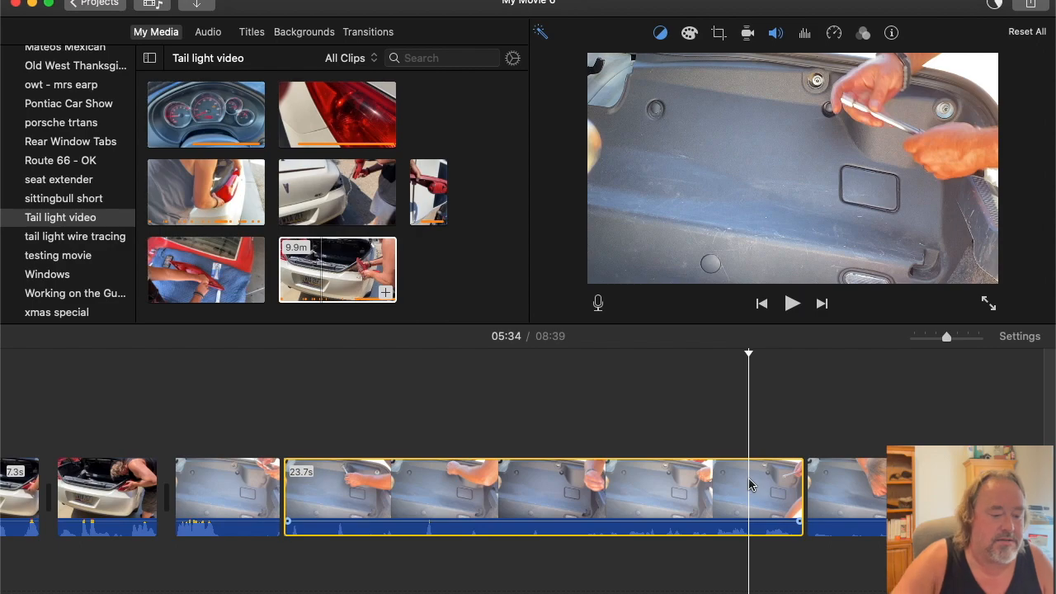
key(Delete)
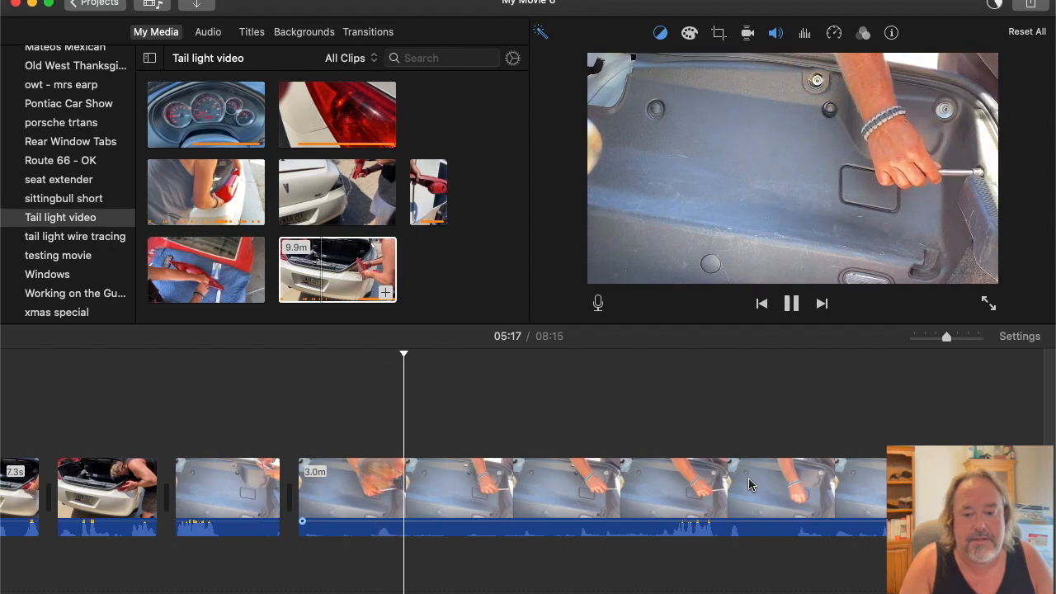
Split the 3.0-minute trunk lining clip at 05:18 and review the footage after the cut.
key(space)
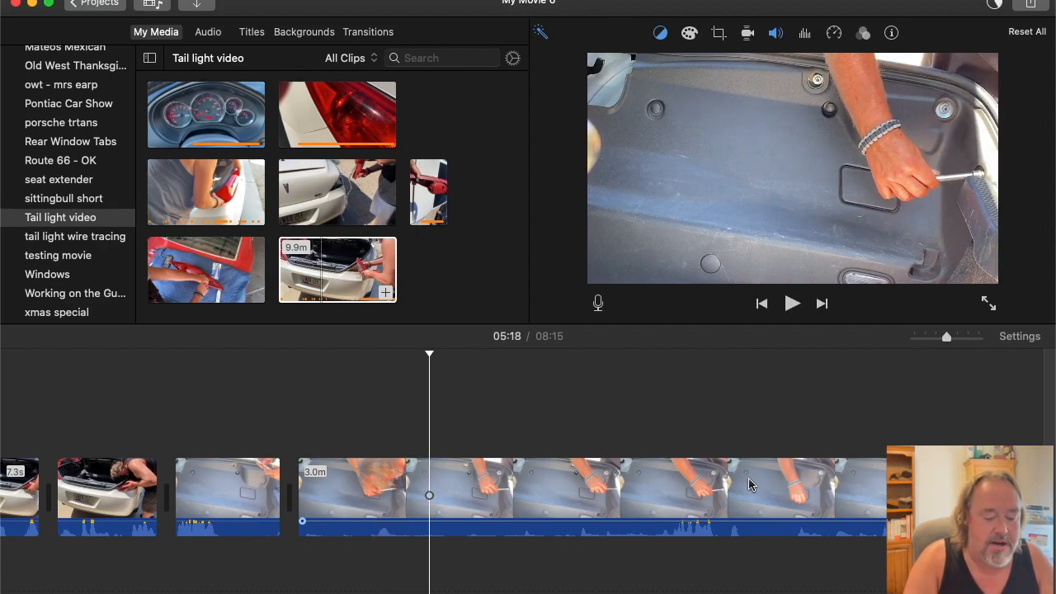
key(super+b)
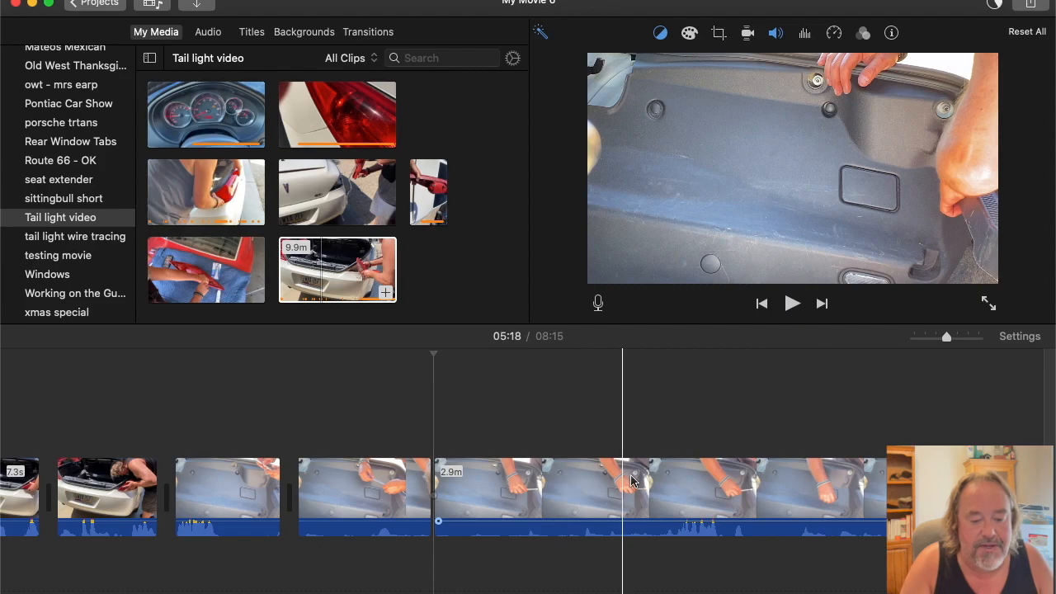
key(space)
scroll(678, 498, right, 5)
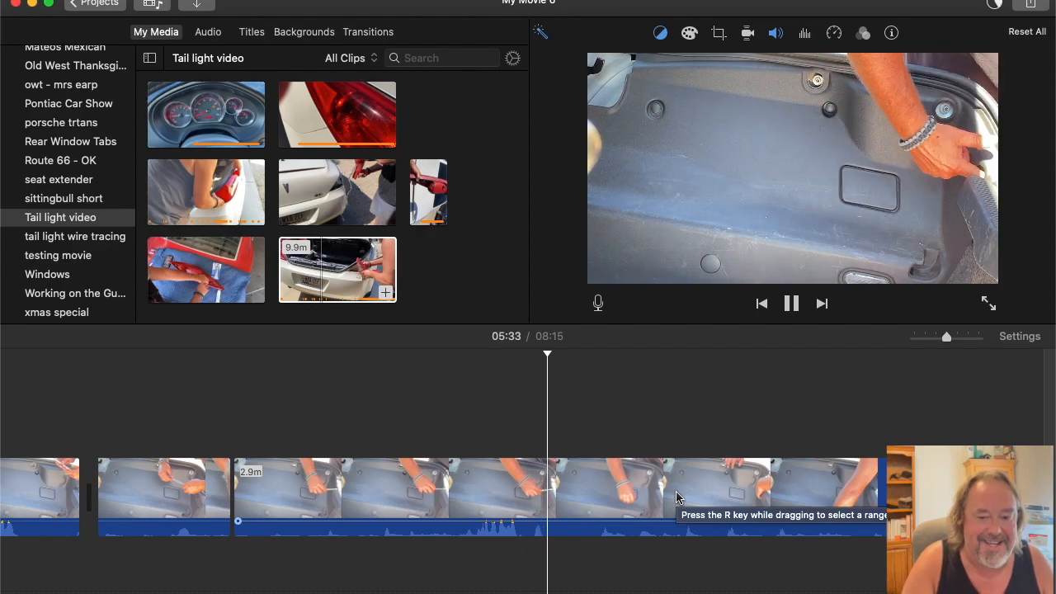
key(space)
scroll(816, 475, right, 5)
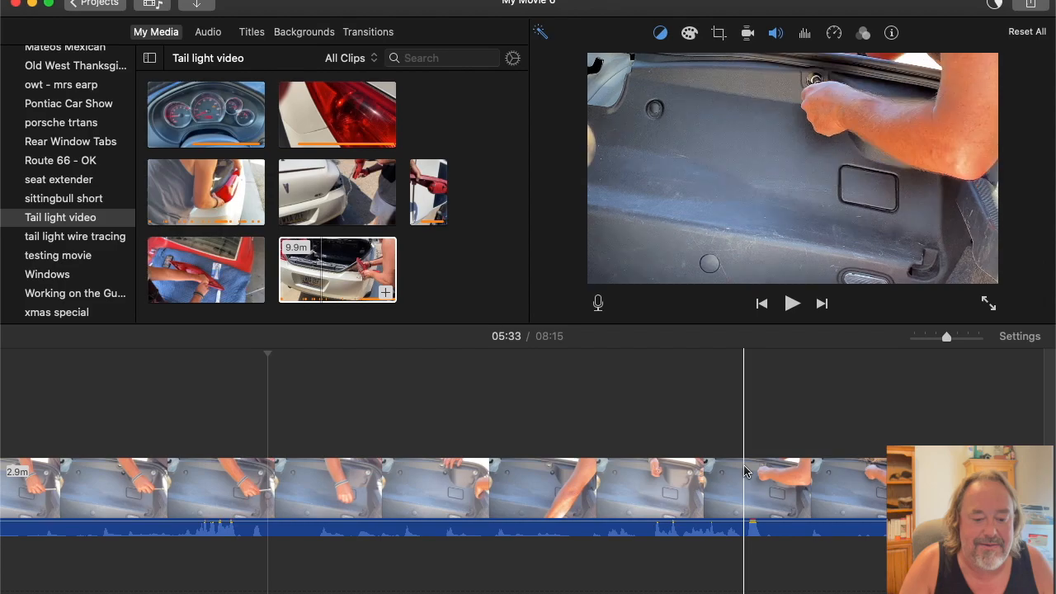
scroll(743, 478, right, 5)
scroll(742, 495, right, 5)
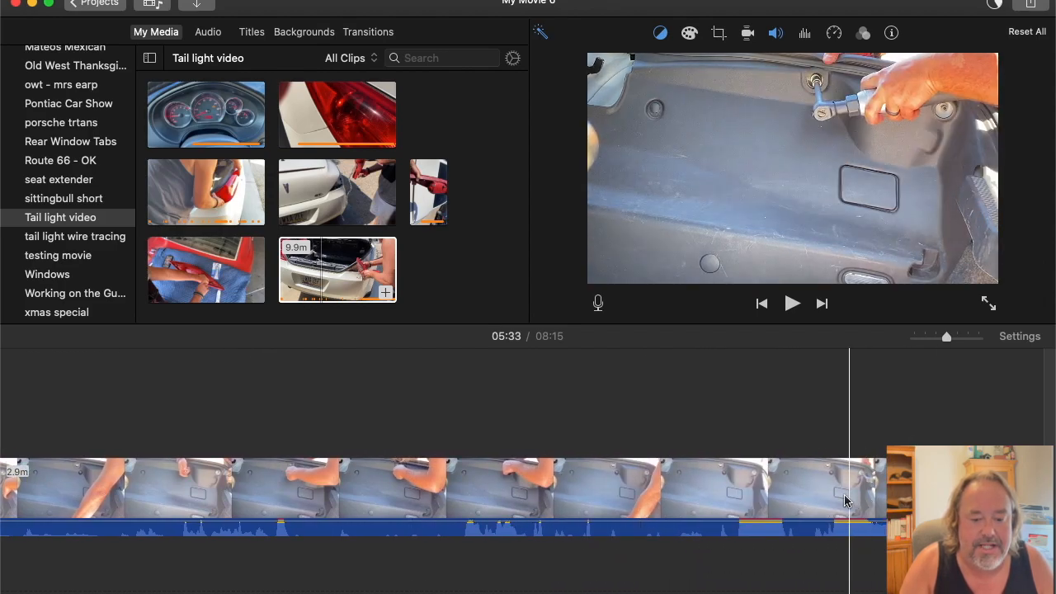
Split the 2.9-minute clip at 06:15, where the ratchet is on the bolt, and delete the 57.0 s segment before the cut.
key(space)
key(space)
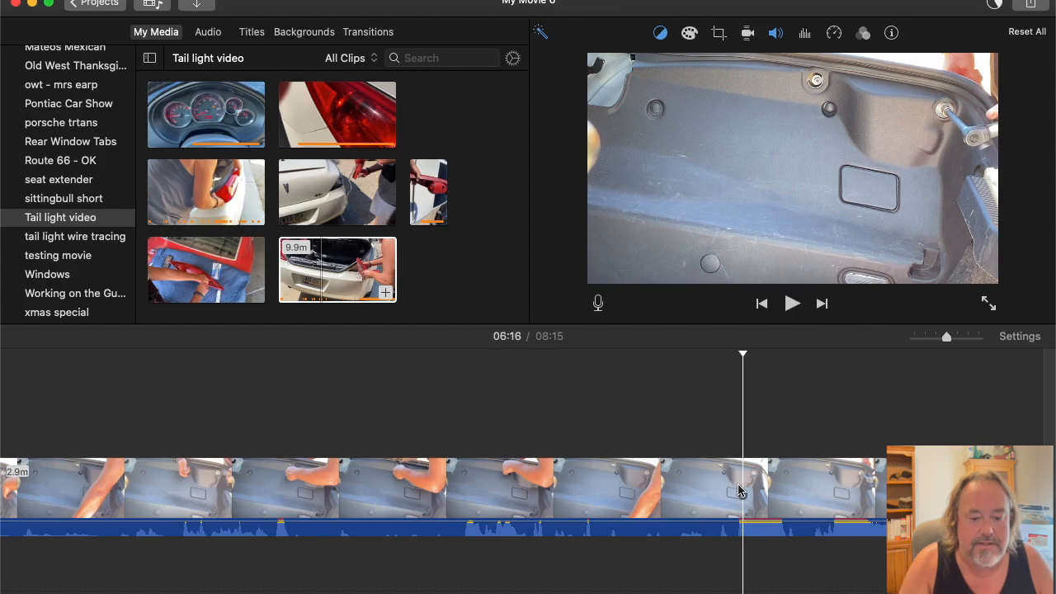
click(736, 491)
key(super+b)
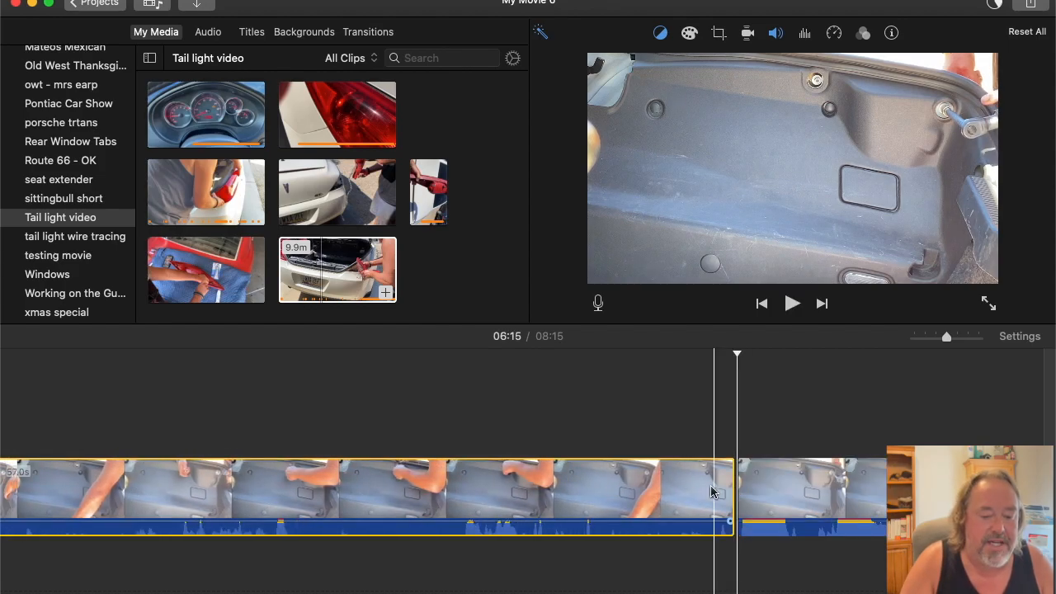
click(695, 488)
key(Delete)
Split the ratchet footage just after 05:20 and at 05:23, and delete the short segment between the cuts.
key(space)
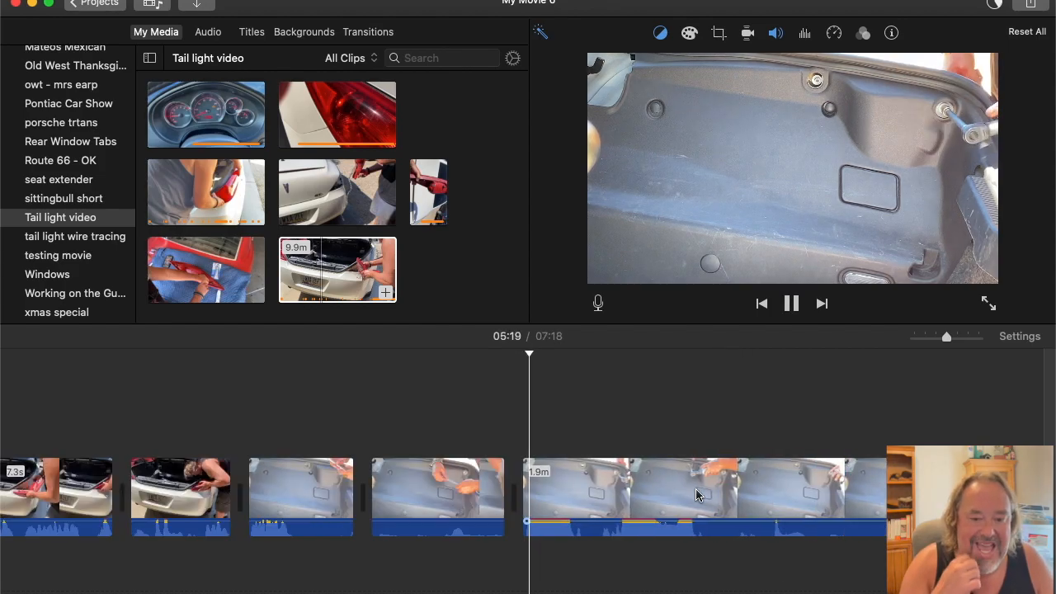
key(space)
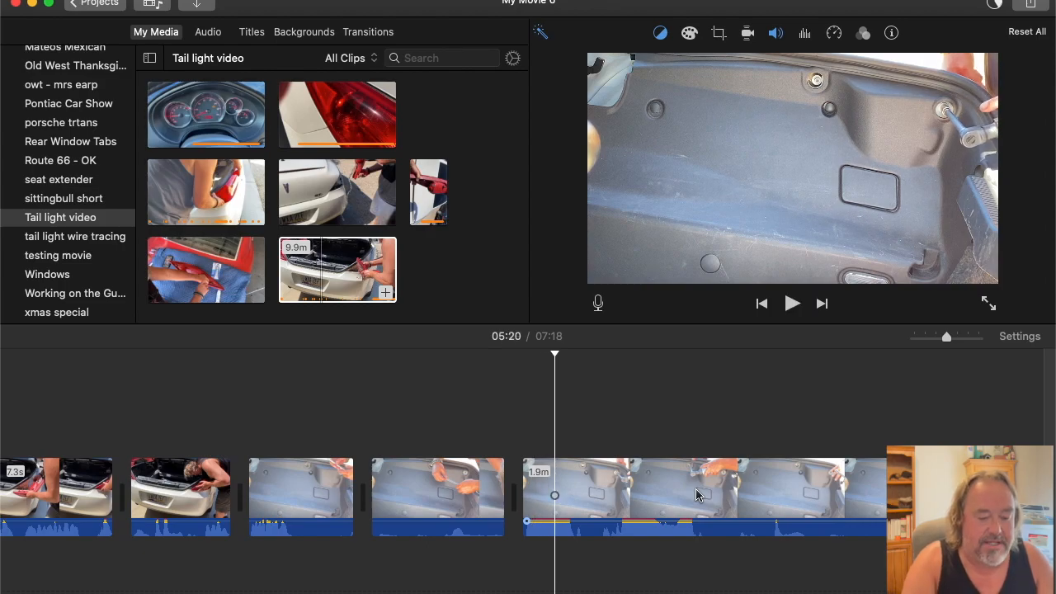
key(super+b)
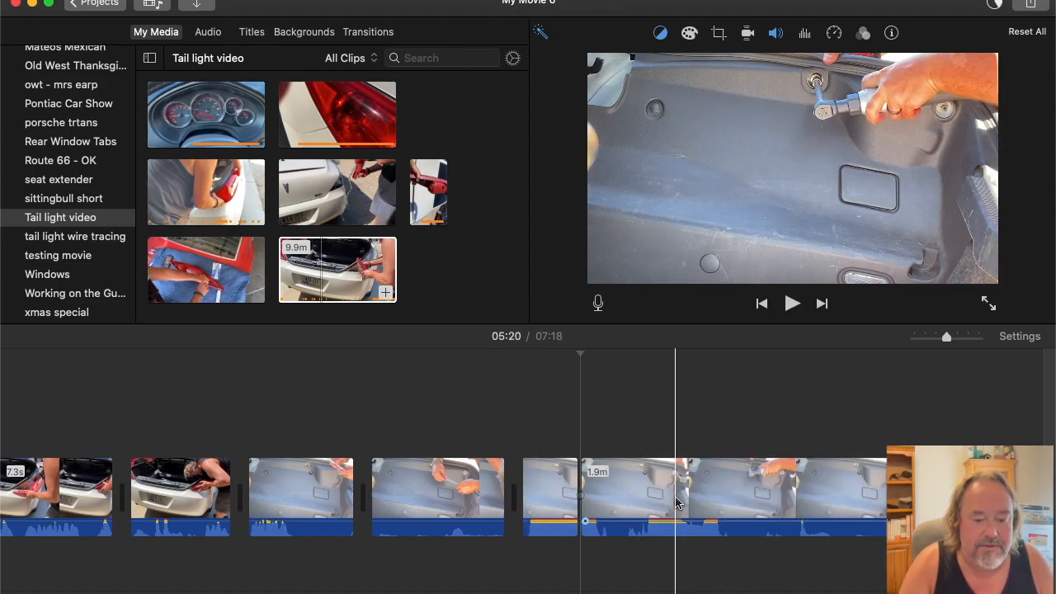
click(651, 509)
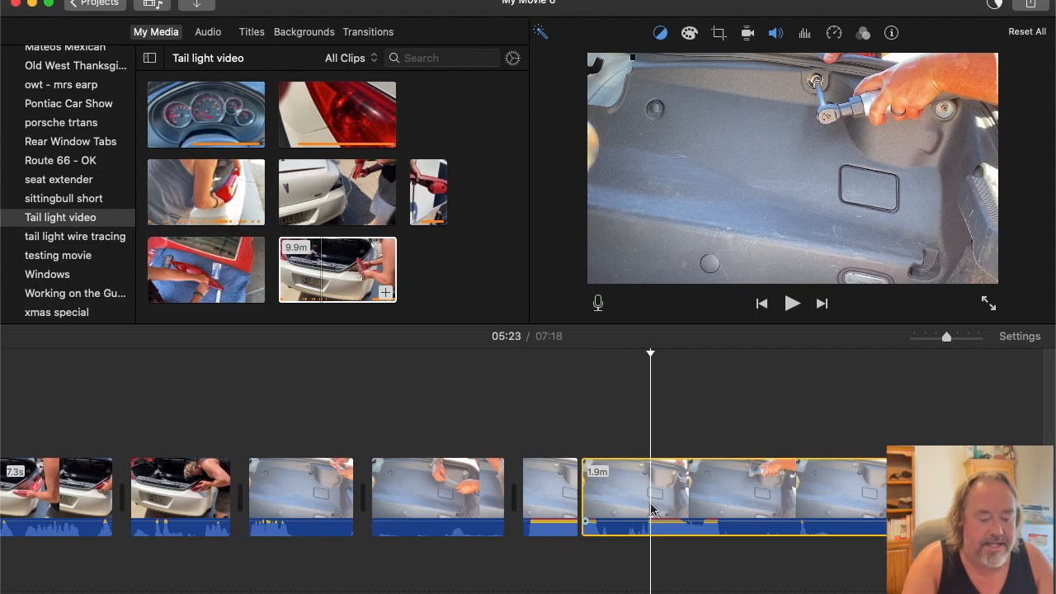
key(super+b)
key(Delete)
Play the start of the remaining 1.9-minute ratchet clip and split it at 05:21.
key(space)
key(space)
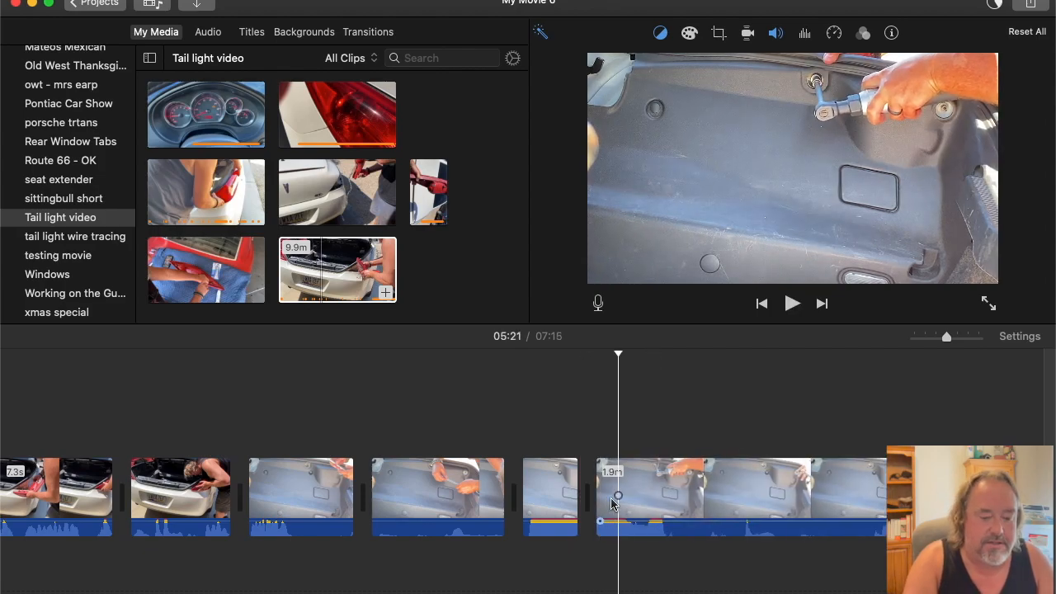
click(651, 499)
key(super+b)
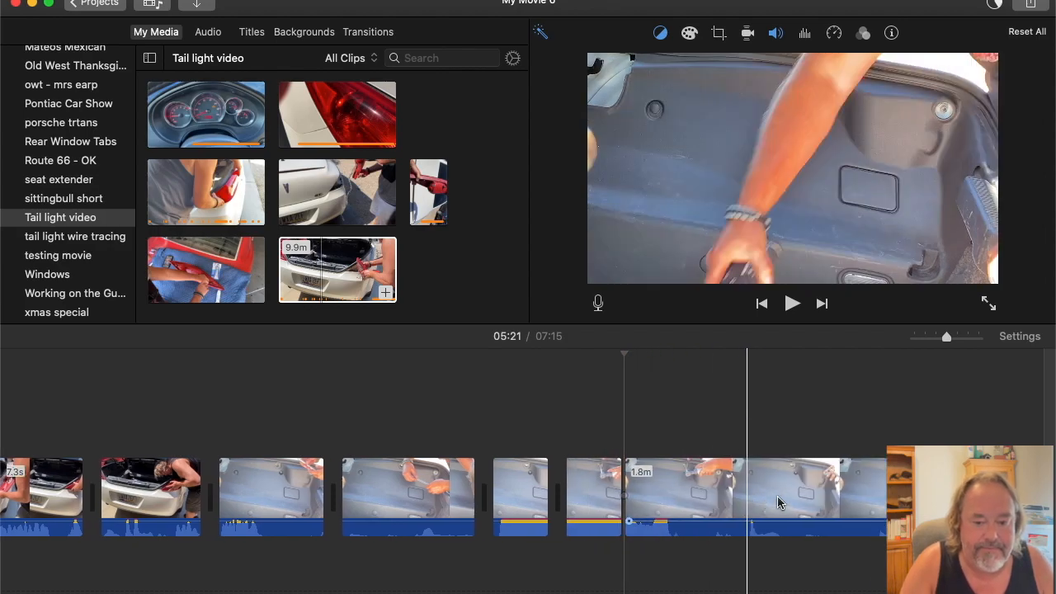
Review the 1.8-minute trunk lining clip after the 05:21 cut, playing parts around 05:53 and 06:06.
scroll(825, 501, right, 5)
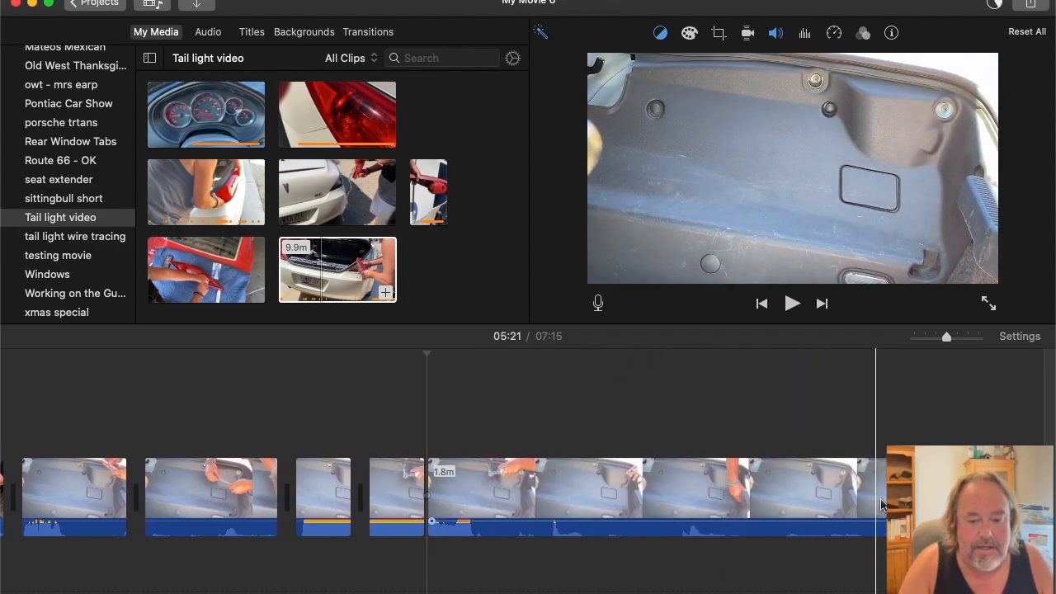
key(space)
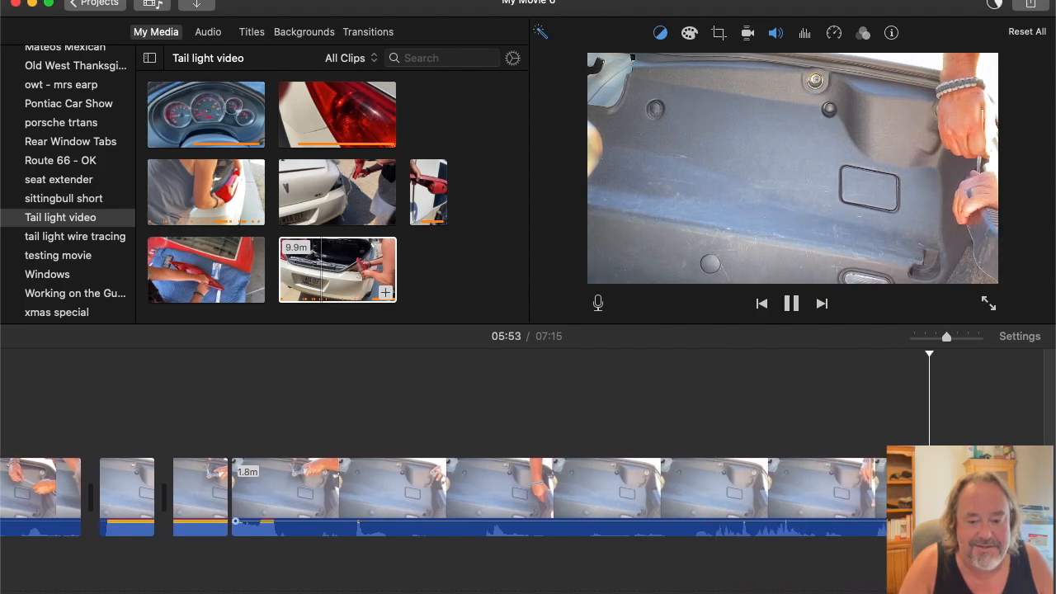
click(965, 495)
key(space)
scroll(964, 495, right, 5)
click(965, 495)
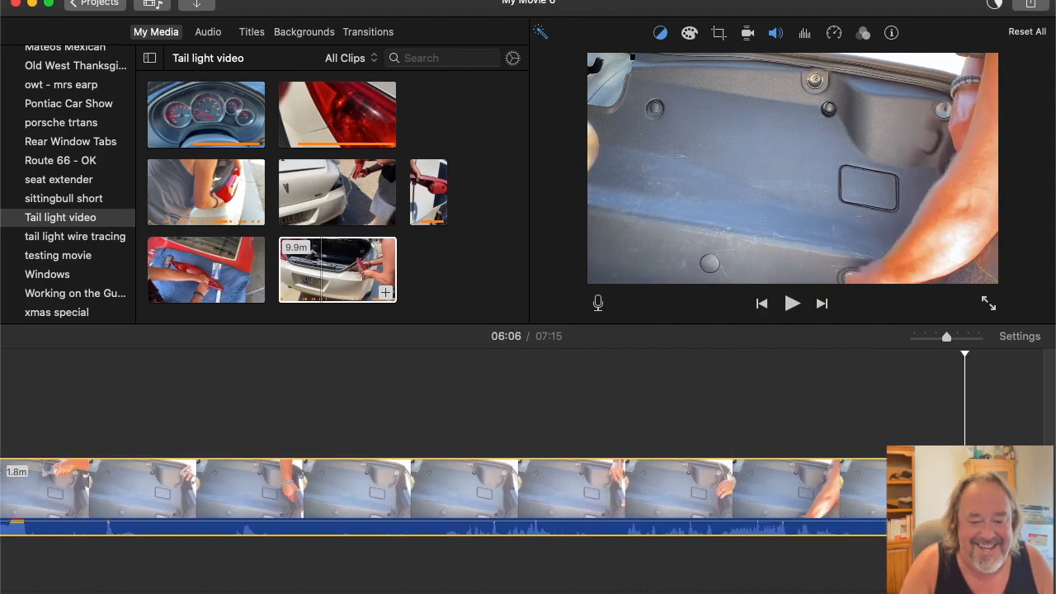
key(space)
key(space)
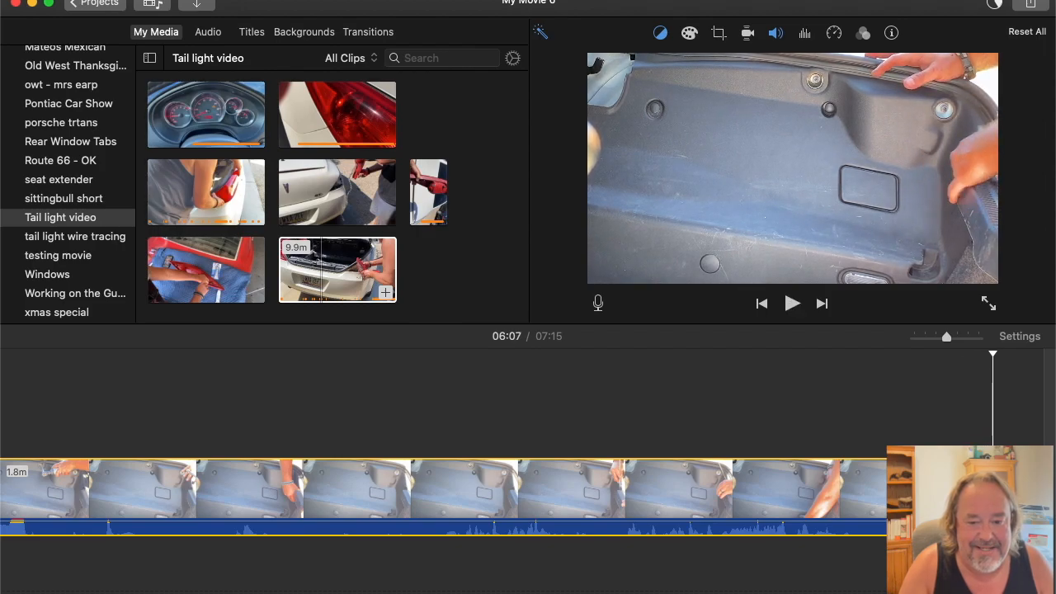
scroll(528, 495, right, 3)
key(space)
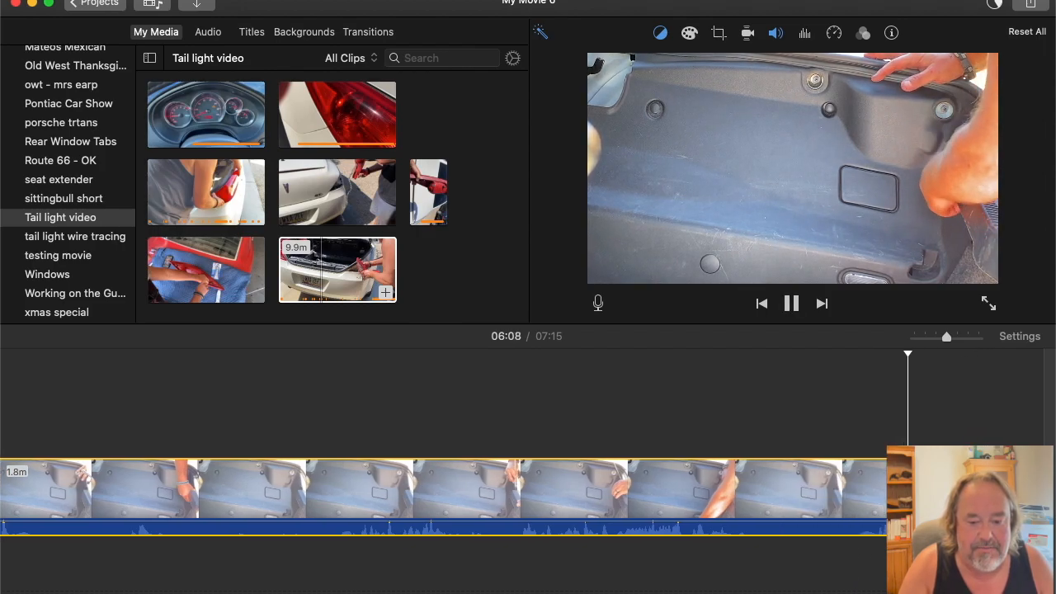
Split the 1.8-minute clip at 06:06 and delete the 45.3 s segment before the cut.
click(891, 499)
click(875, 499)
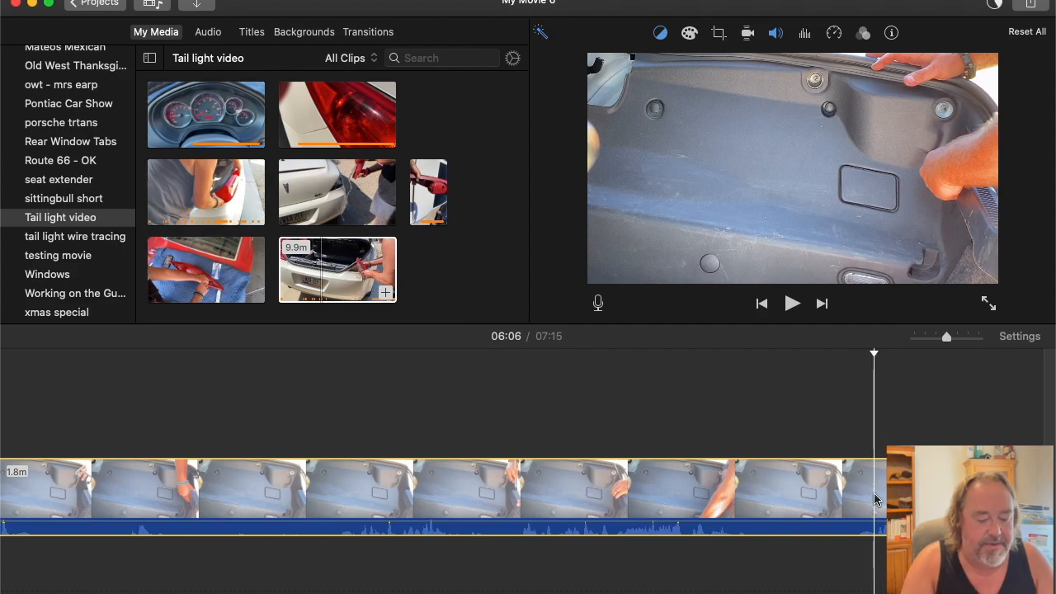
key(super+b)
click(838, 492)
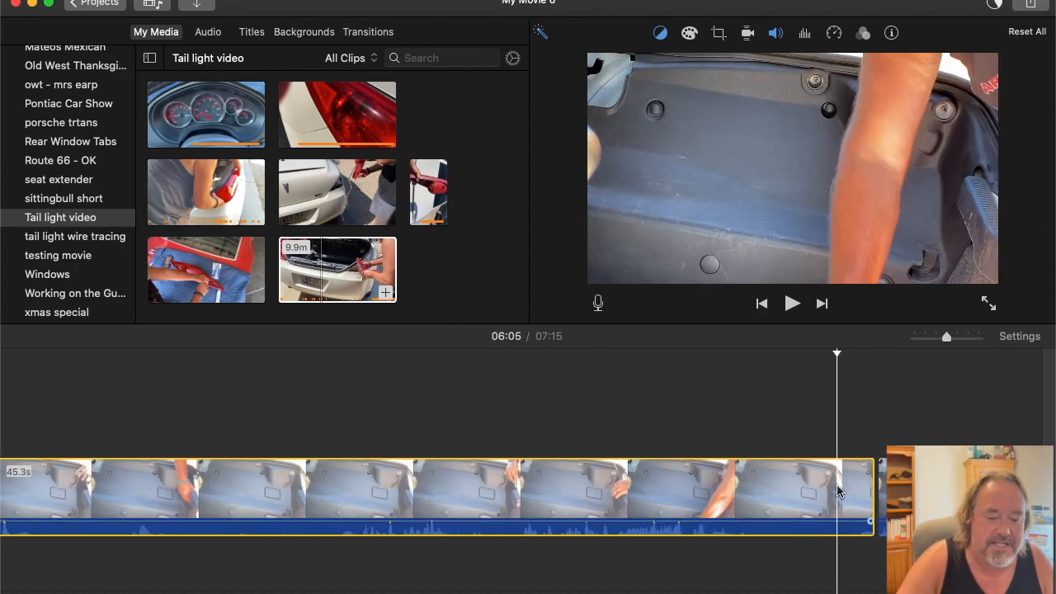
key(Delete)
Play the 1.1-minute trunk lining clip and split it at 05:29, leaving an 8.4 s segment.
key(space)
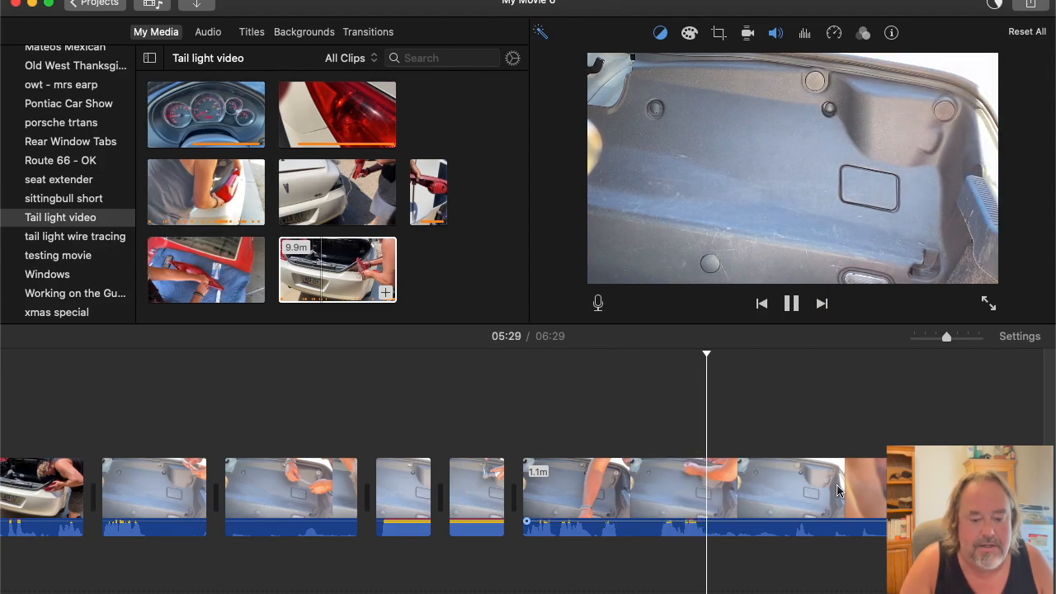
key(space)
key(super+b)
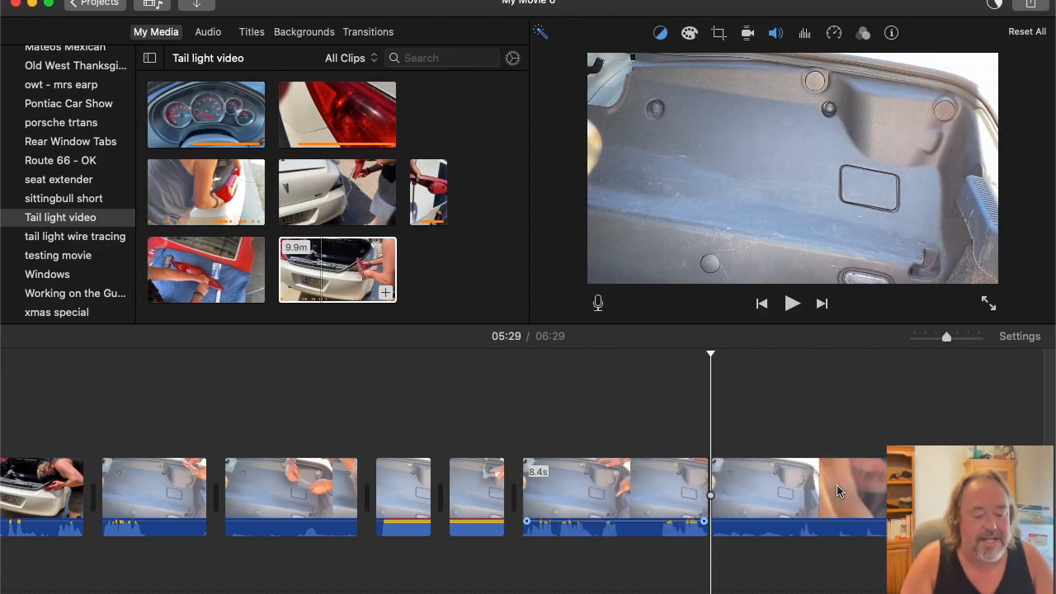
Split the 1.0-minute clip at 05:58 in the open trunk shot and delete the 28.7 s segment before the cut.
scroll(866, 492, right, 3)
scroll(828, 492, right, 5)
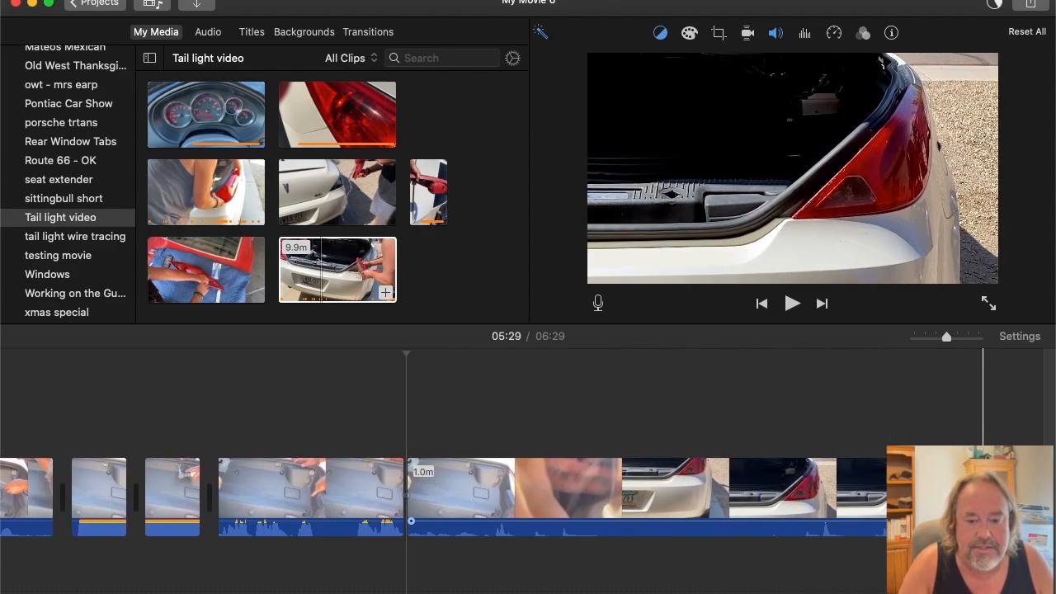
scroll(973, 495, right, 3)
scroll(994, 495, right, 1)
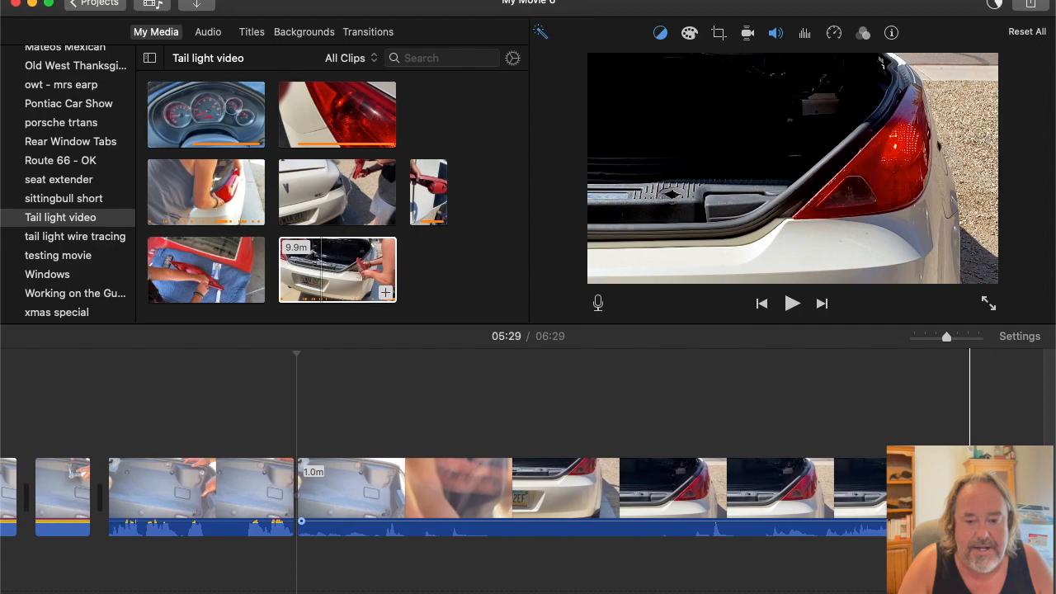
click(929, 495)
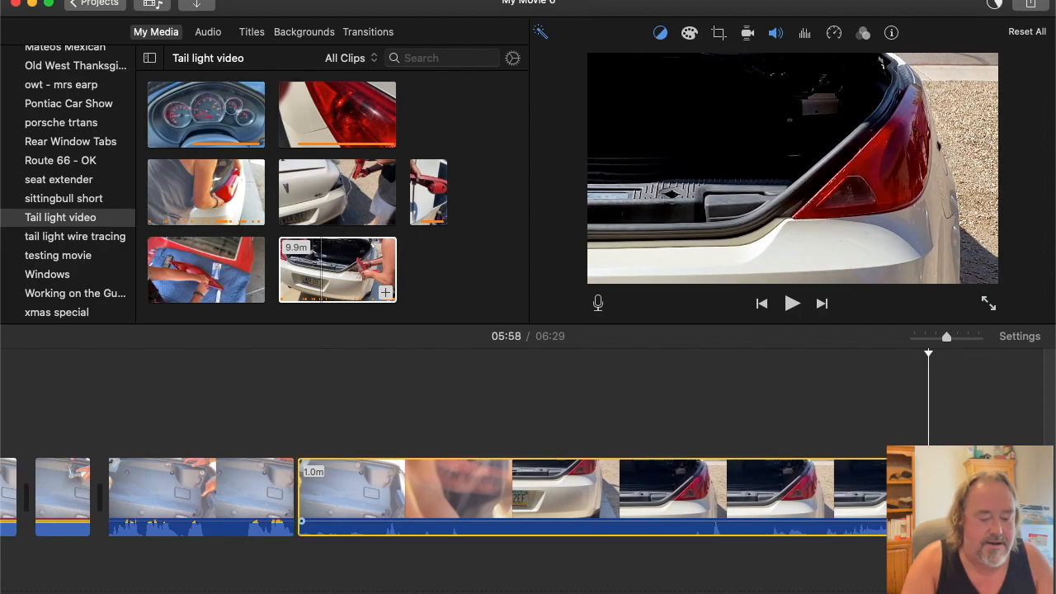
key(super+b)
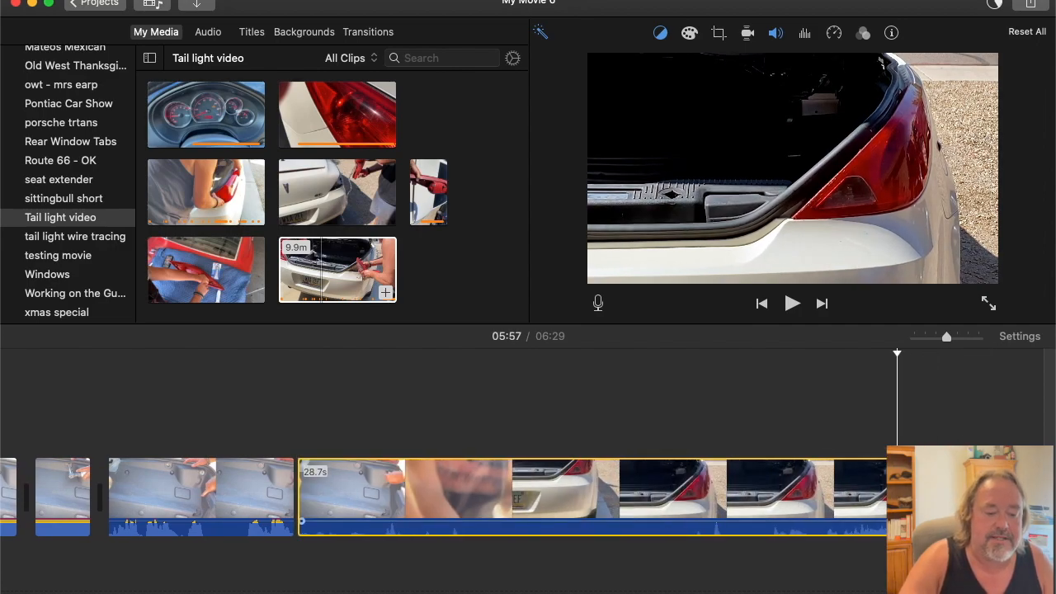
key(Delete)
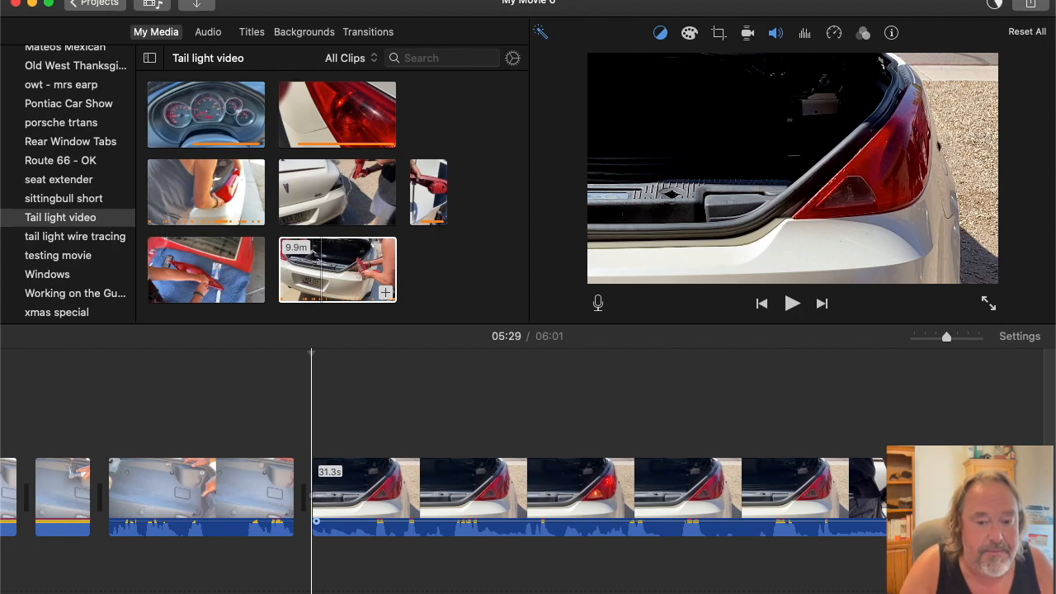
Play the 31.3 s tail light clip from 05:29 and split it at 05:42.
key(space)
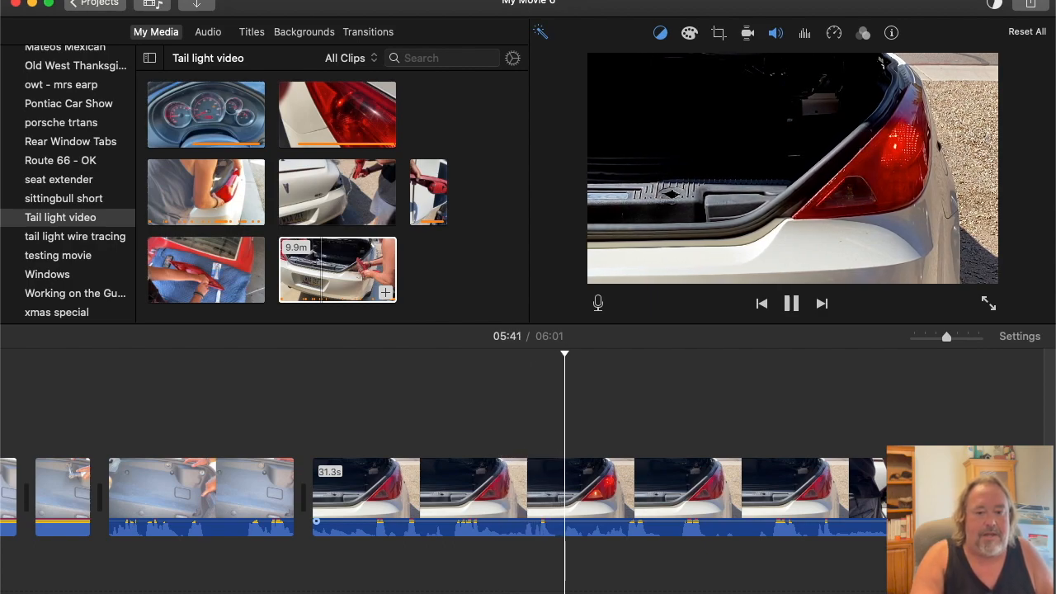
key(space)
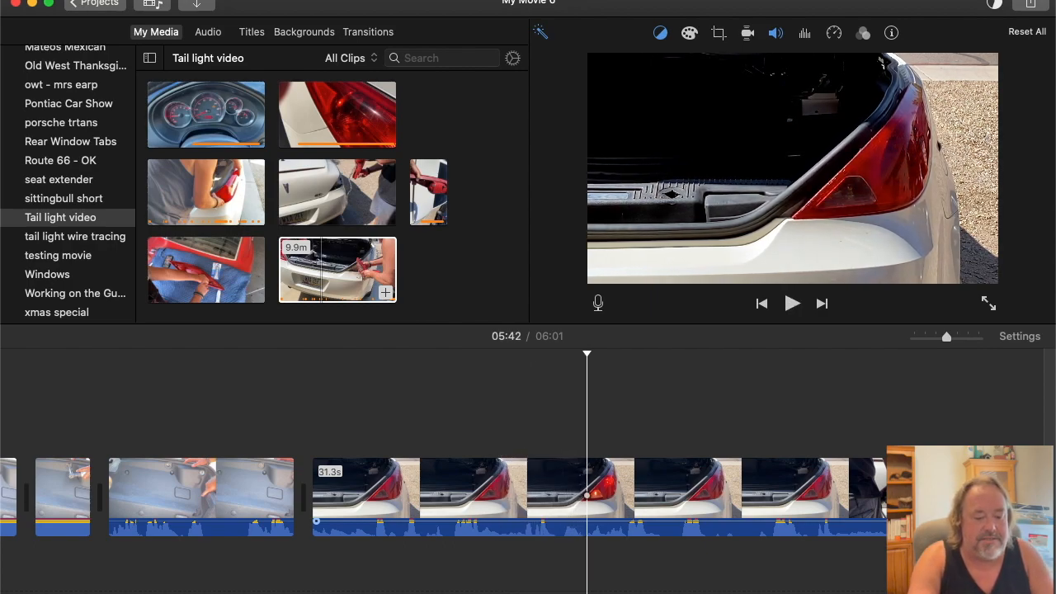
key(super+b)
Delete the 18.8 s segment after the 05:42 cut at the end of the timeline.
key(space)
scroll(725, 506, right, 3)
click(779, 508)
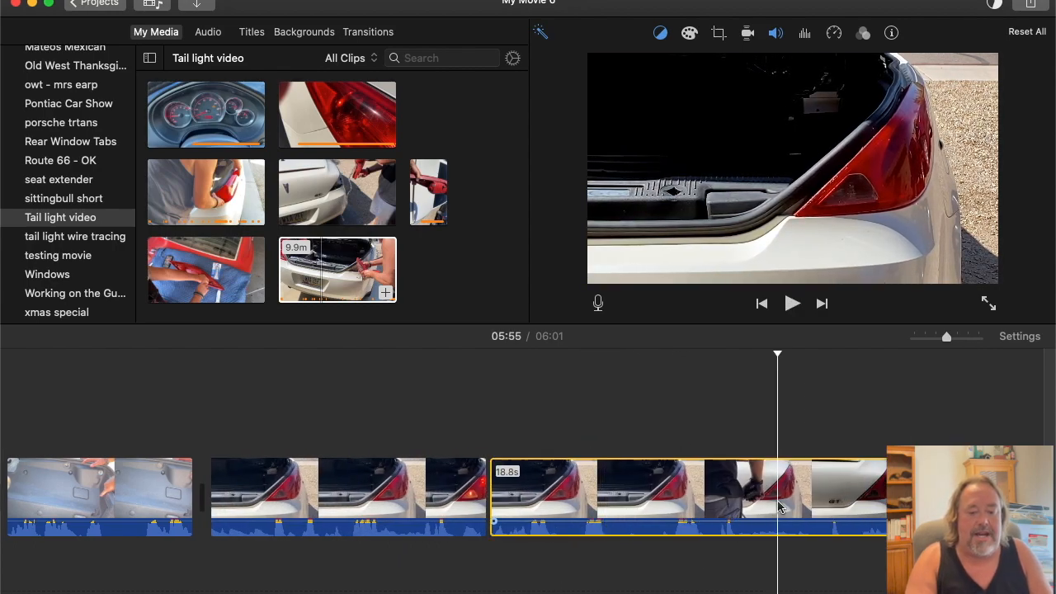
key(Delete)
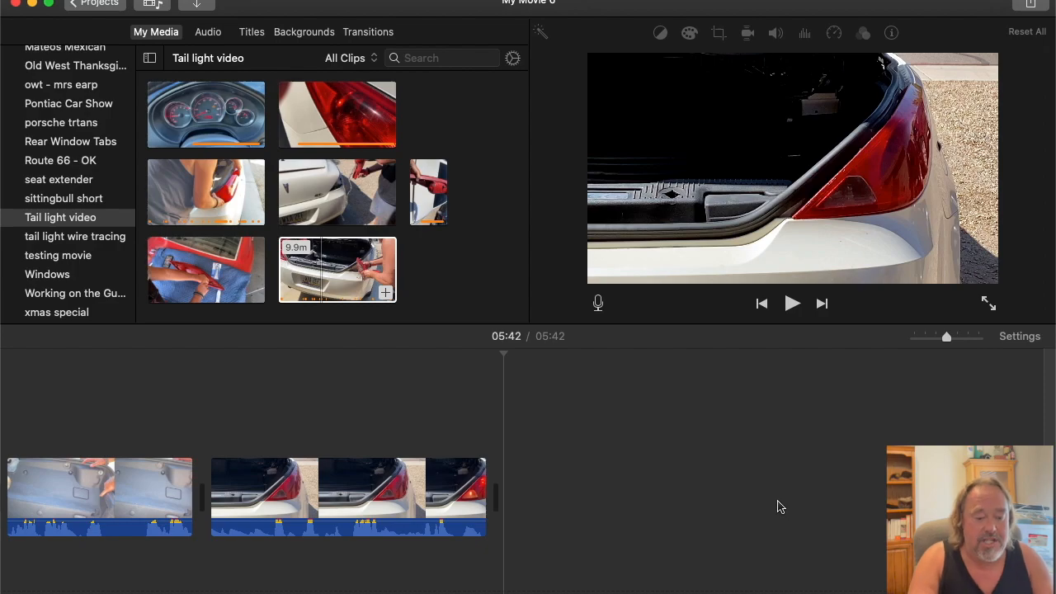
Start a file export of the movie and title it "How to change single bulb".
scroll(628, 470, left, 10)
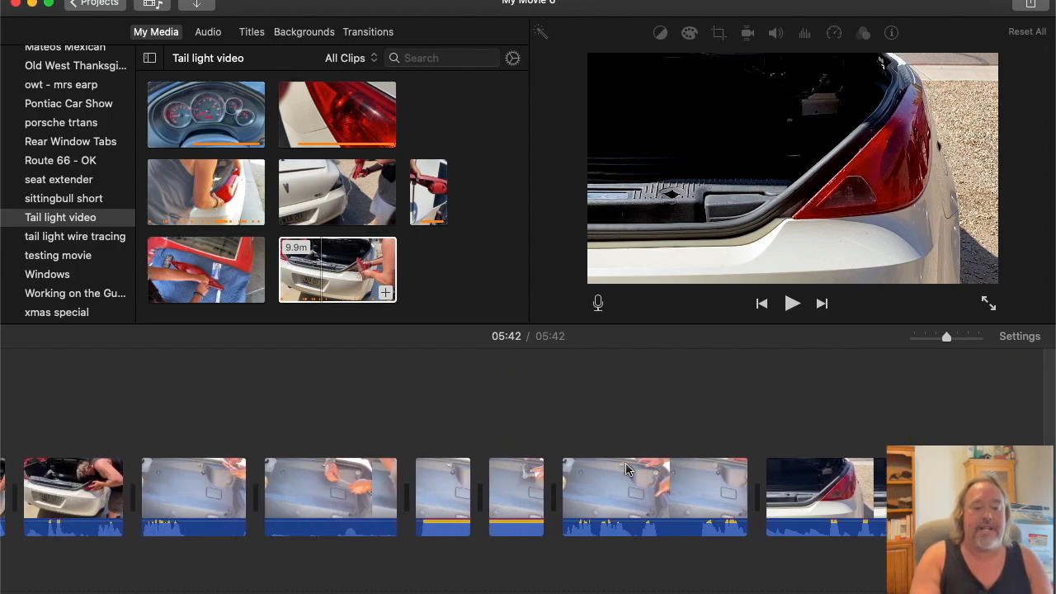
scroll(629, 470, left, 5)
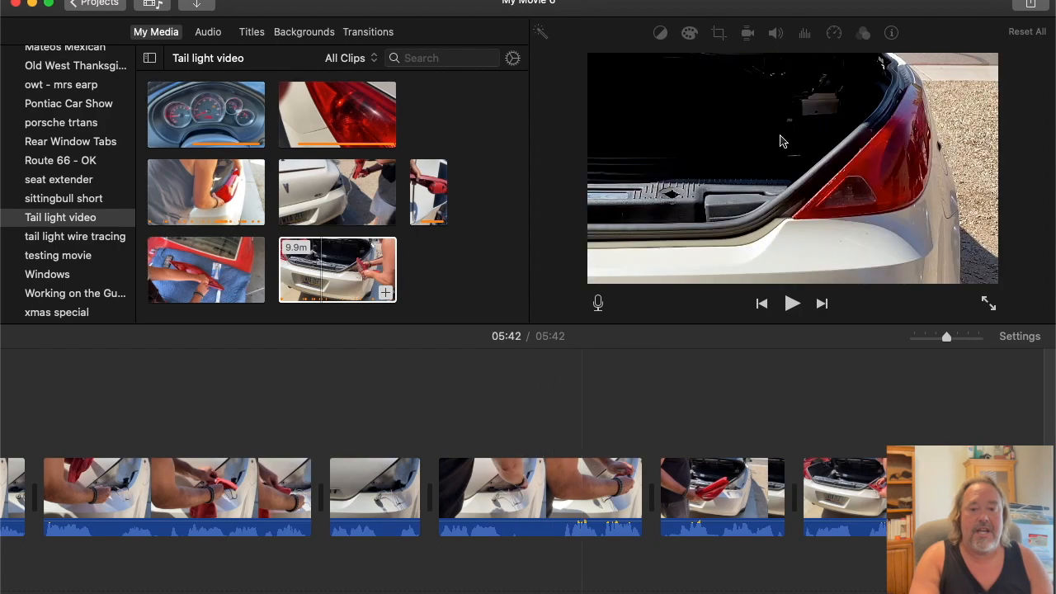
click(1033, 5)
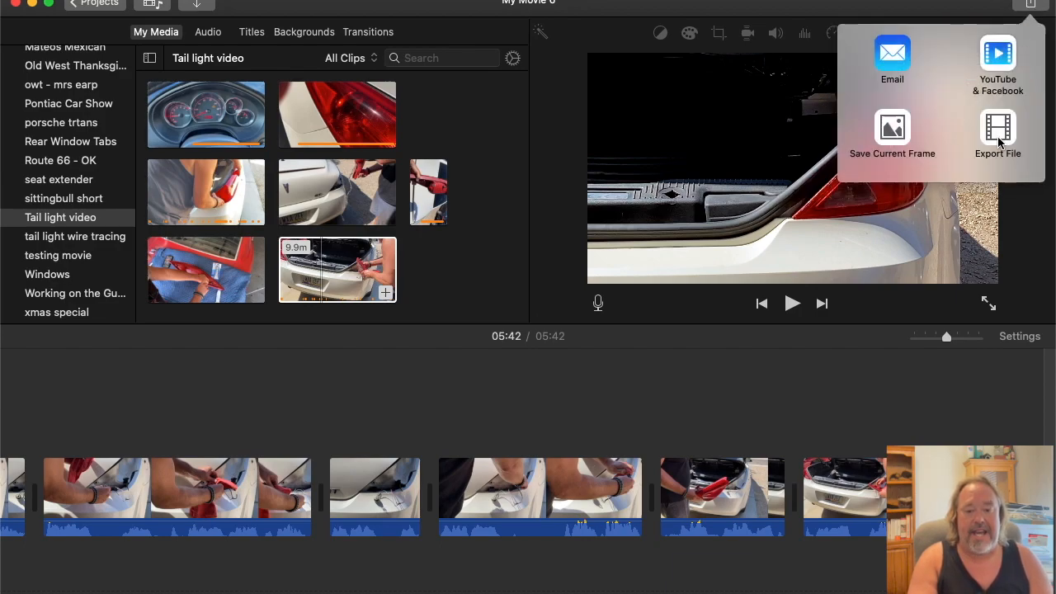
click(998, 132)
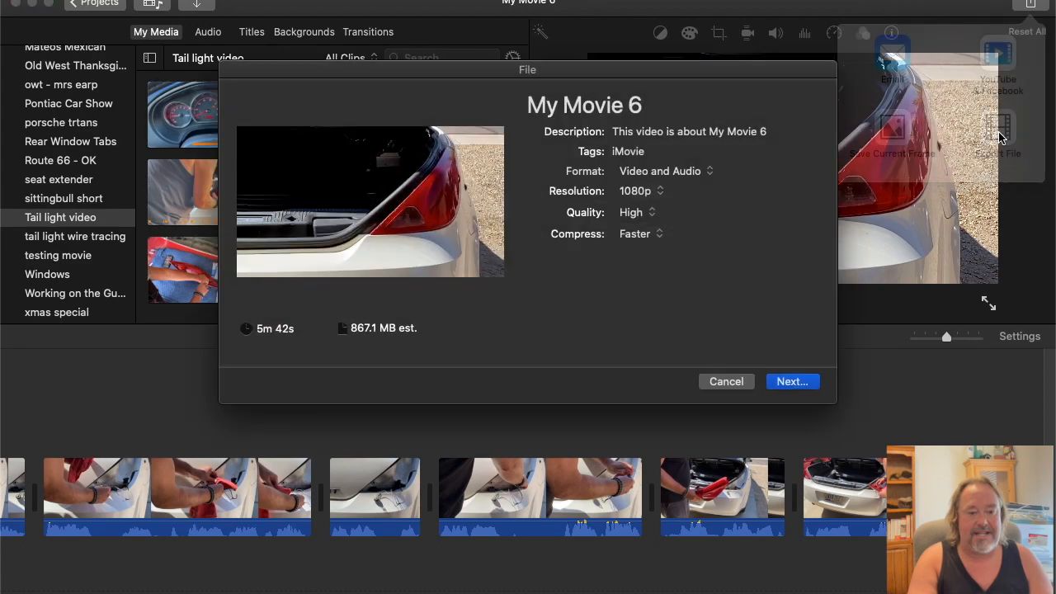
triple_click(655, 104)
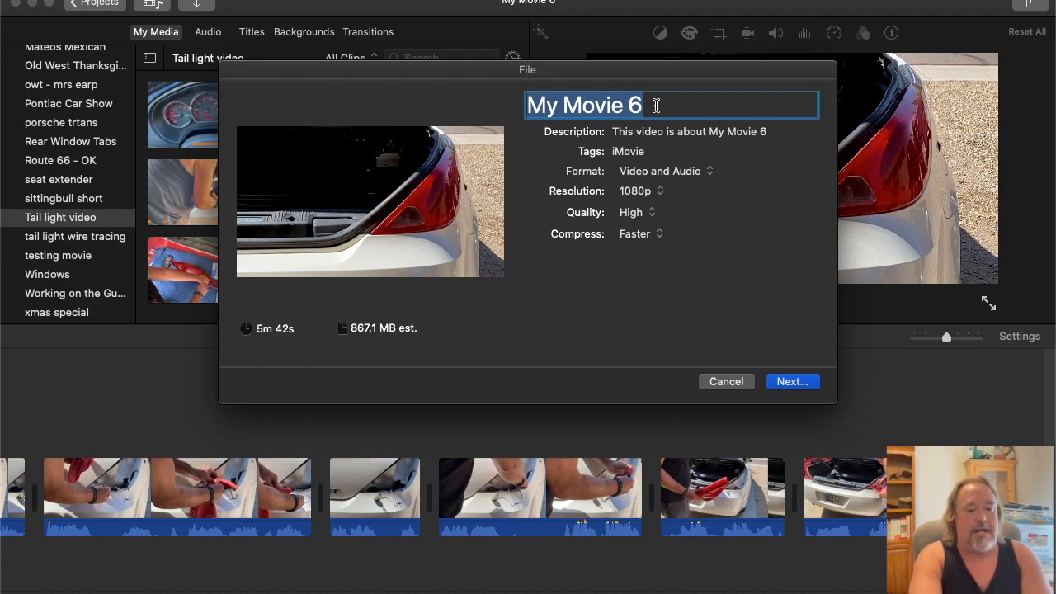
text(How to change single b)
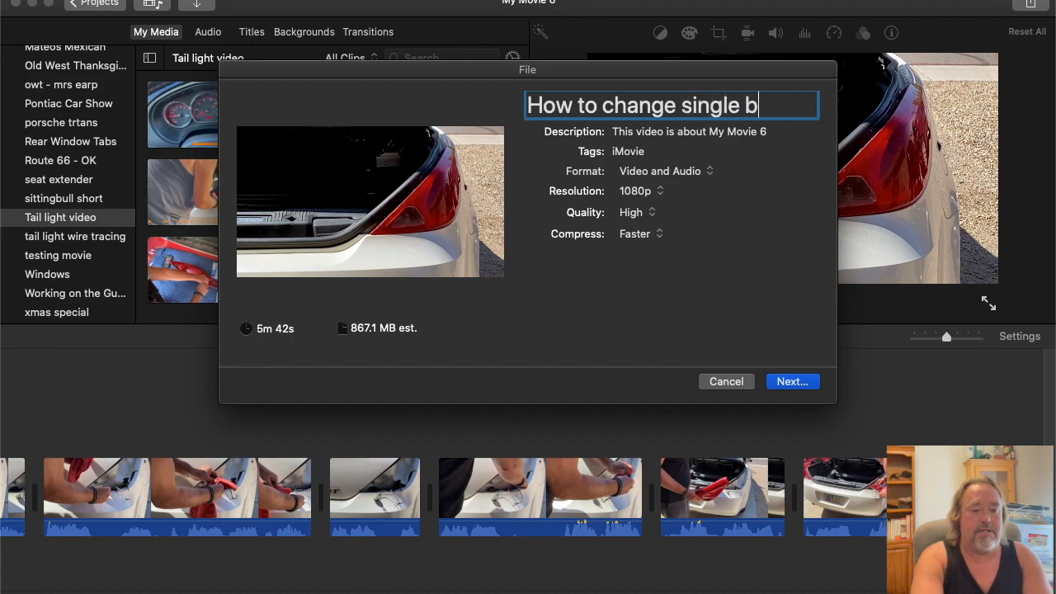
text(ulb)
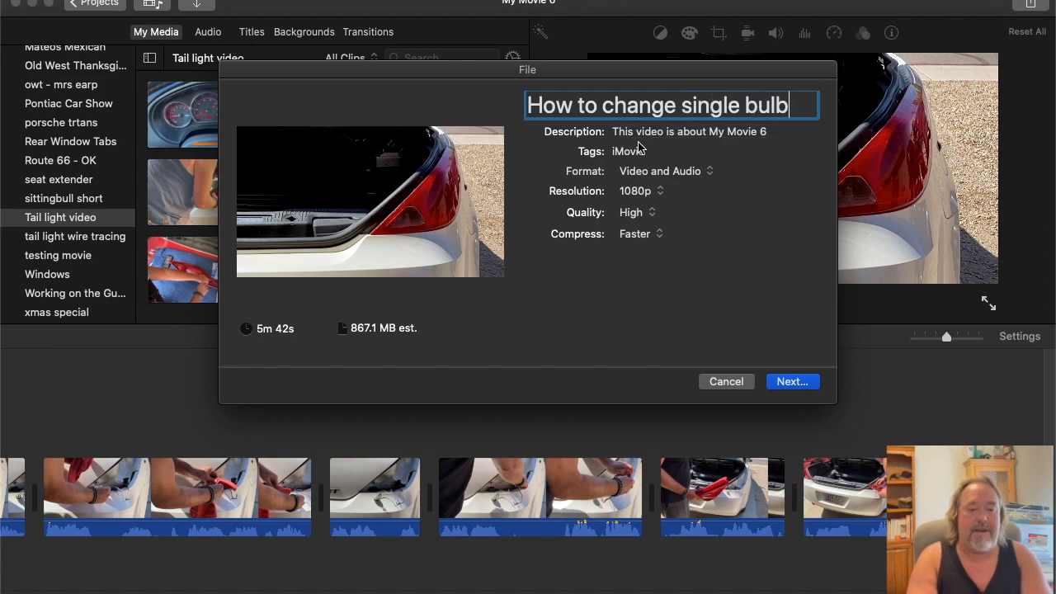
Keep the export resolution at 1080p and set the compression to Better Quality.
click(636, 192)
click(636, 192)
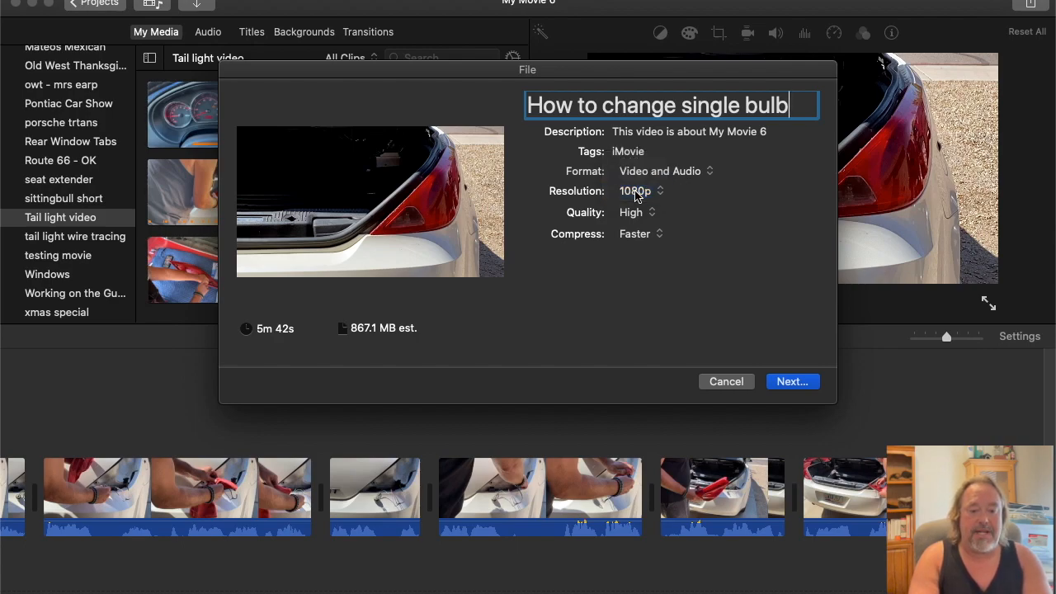
click(636, 237)
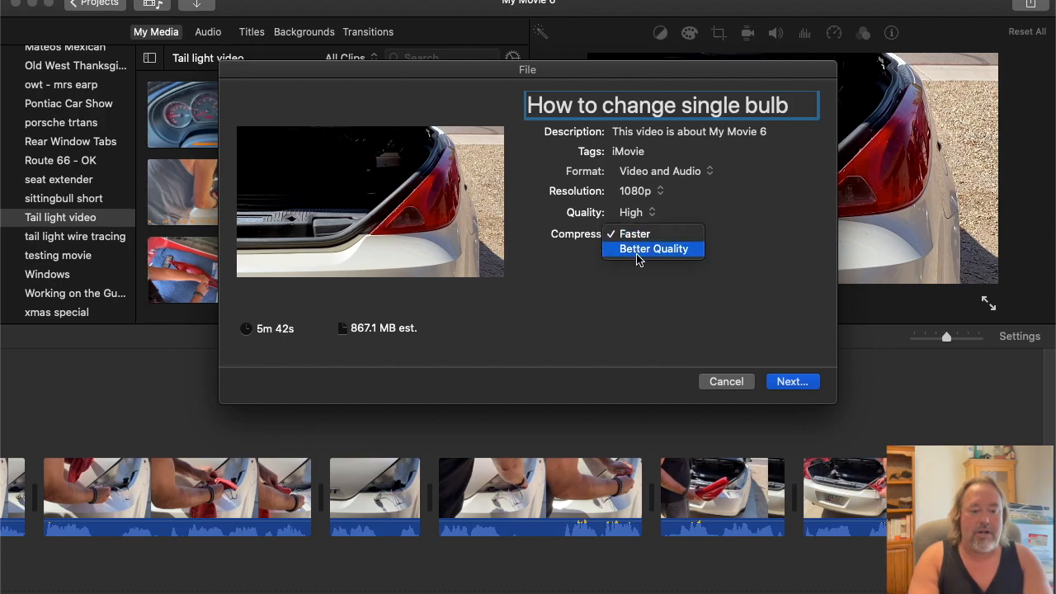
click(636, 249)
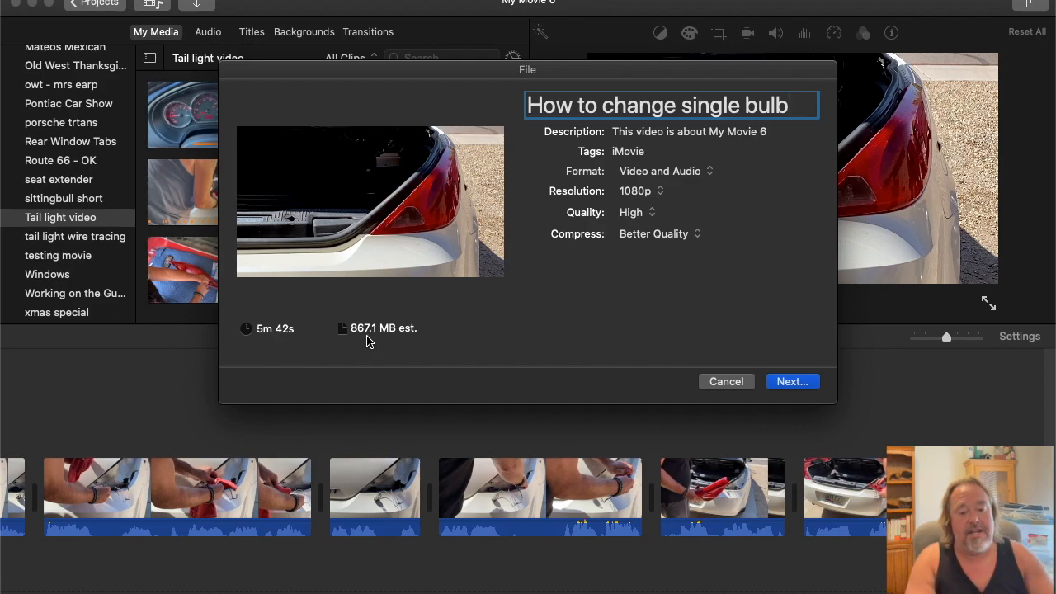
Save the export as "How to change single bulb" in the Movies folder and view its progress details.
click(787, 381)
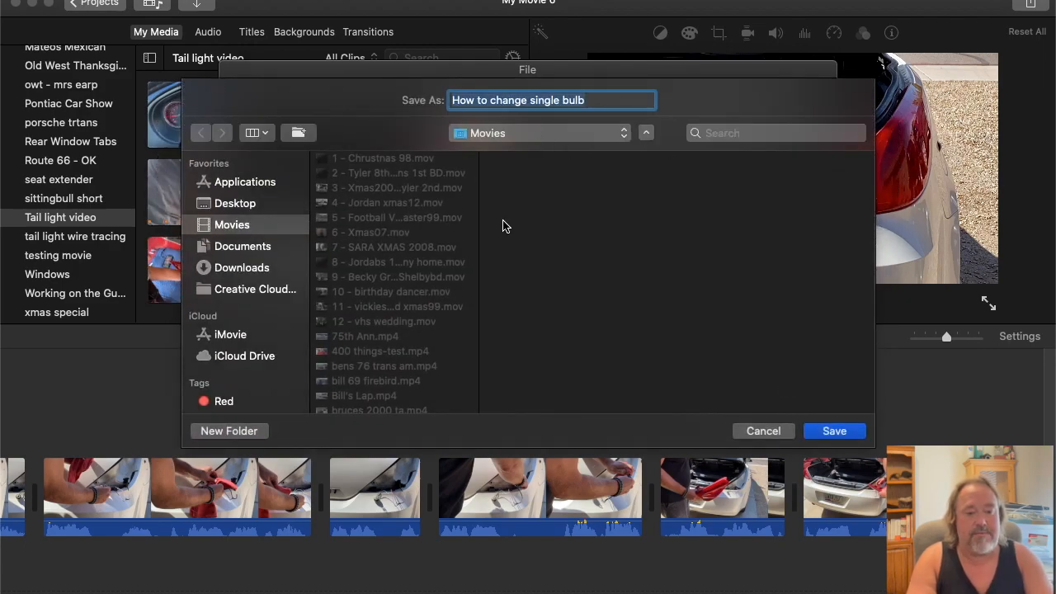
click(842, 432)
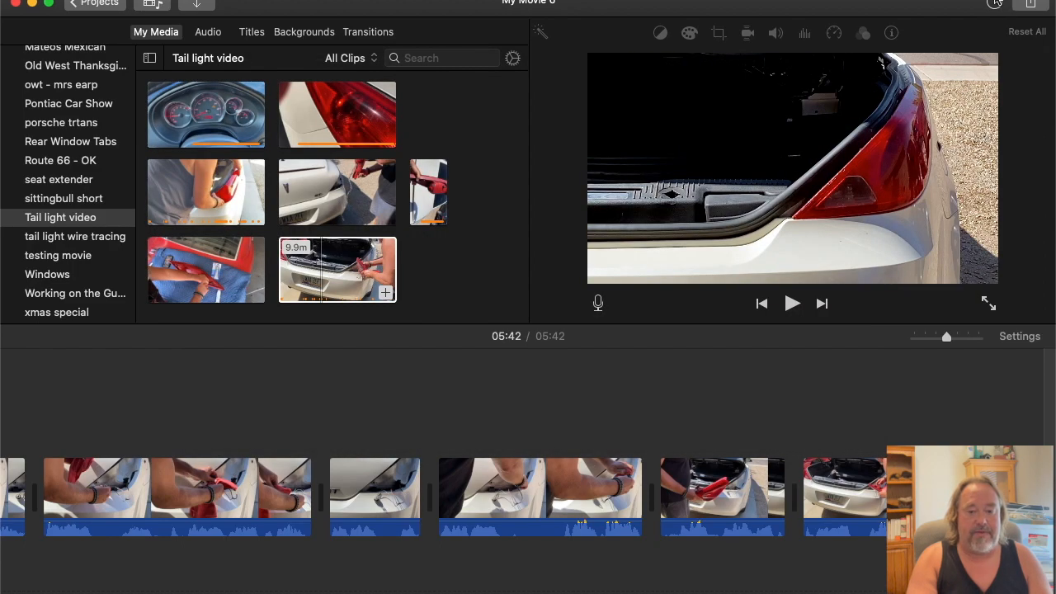
click(995, 4)
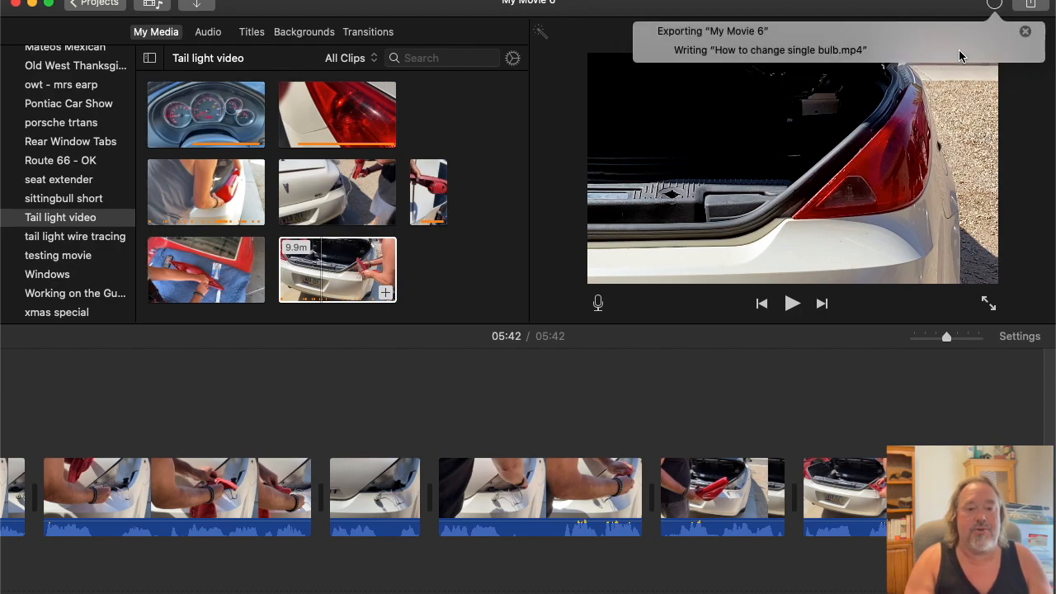